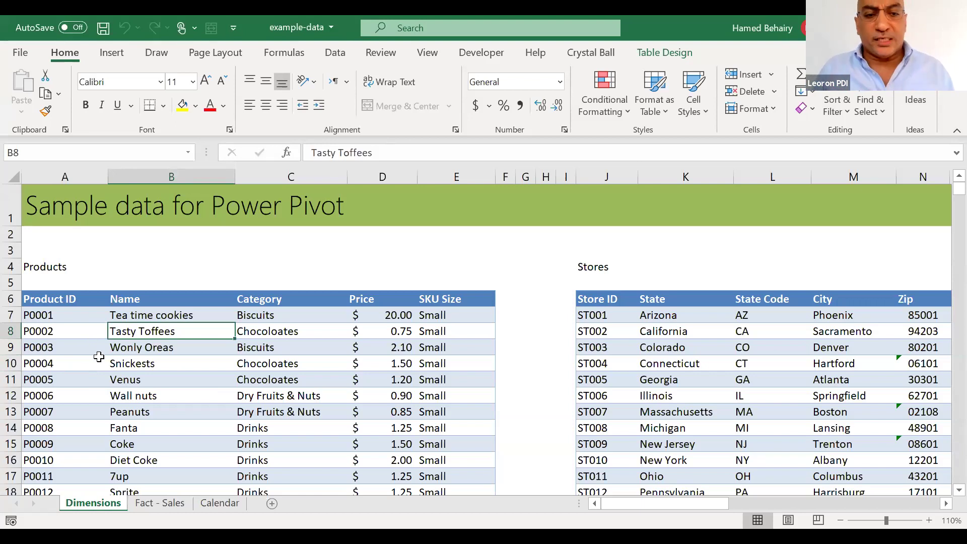
click(260, 373)
click(261, 406)
click(261, 444)
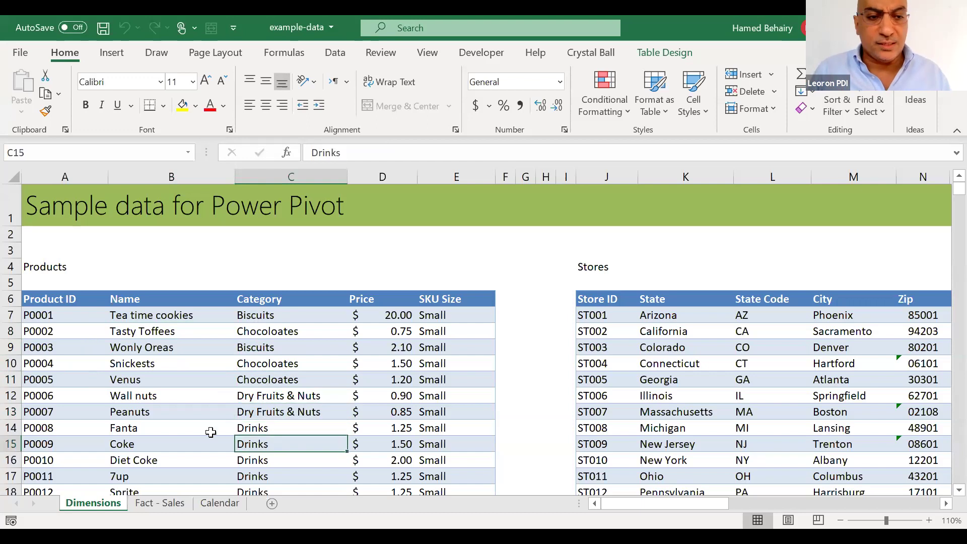
click(55, 320)
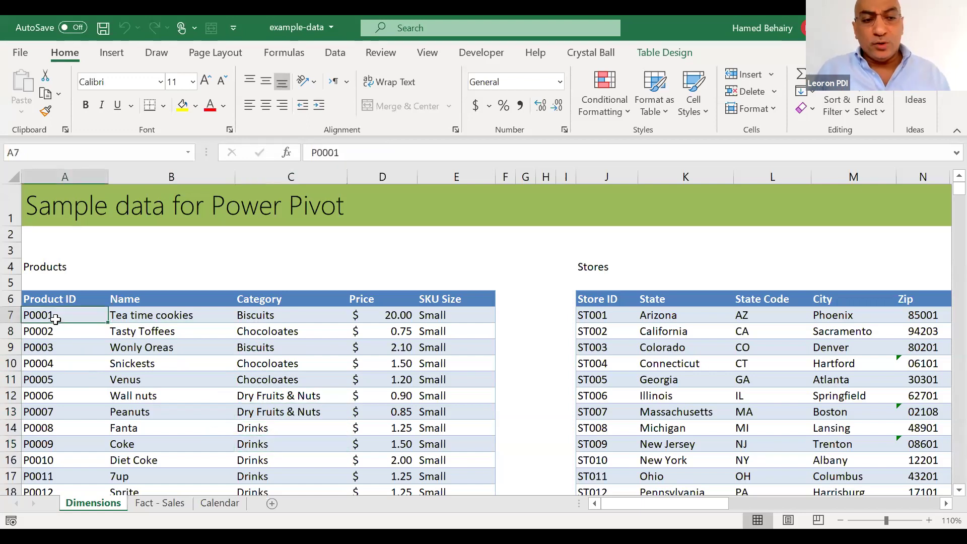
key(Down)
click(48, 396)
click(56, 331)
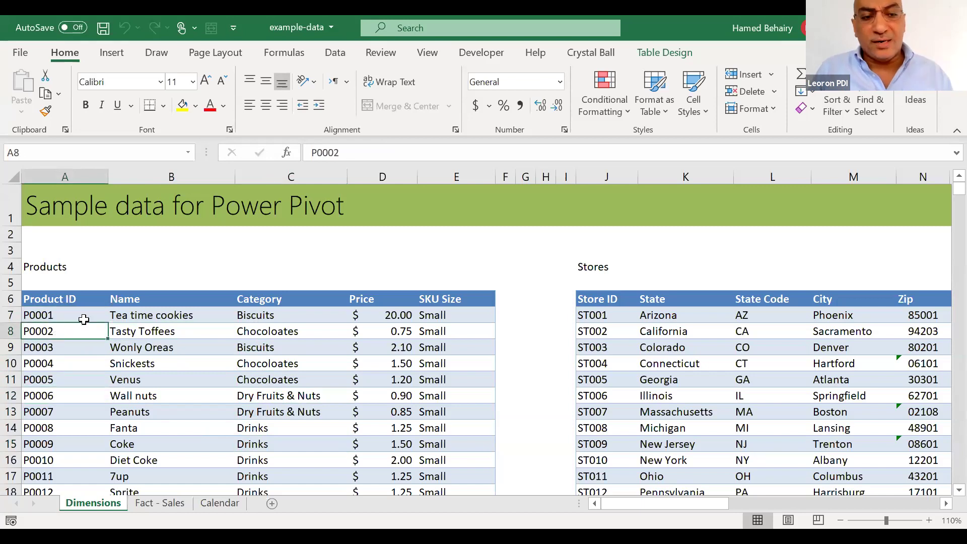
click(121, 317)
click(263, 321)
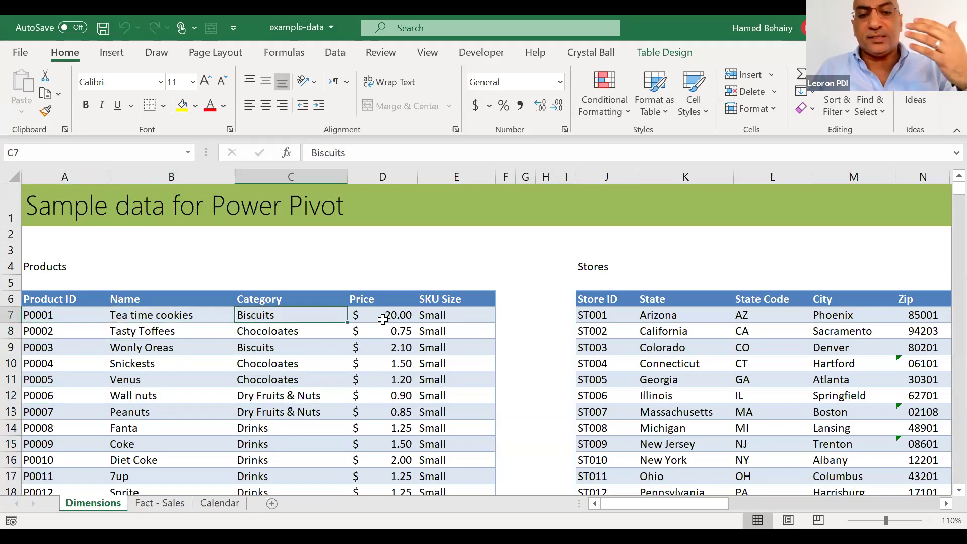
click(383, 317)
click(436, 313)
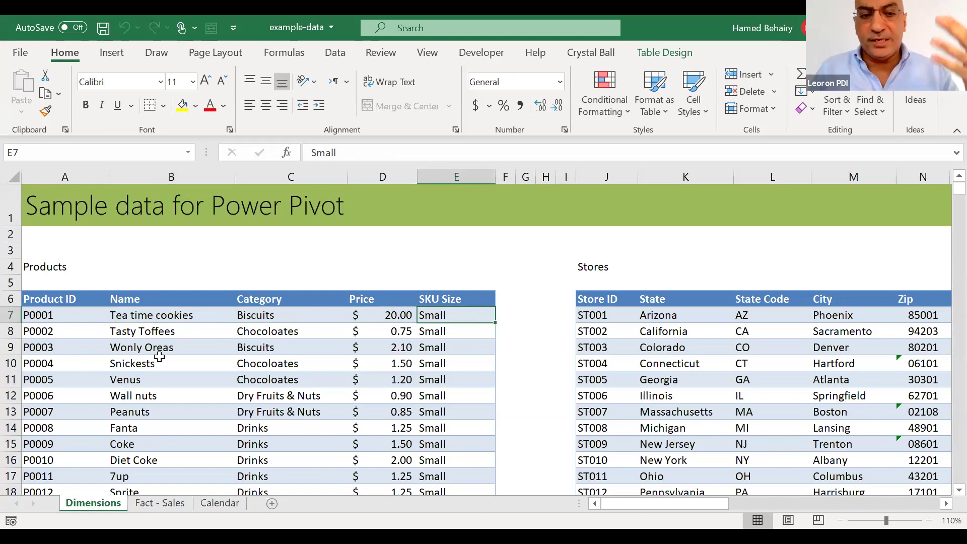
scroll(159, 357, down, 10)
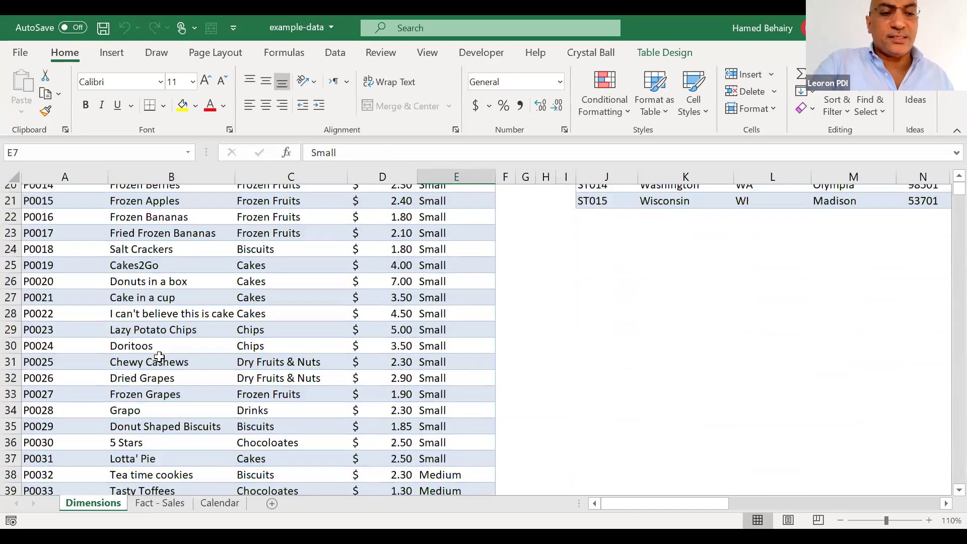
scroll(160, 357, down, 12)
scroll(162, 356, up, 1)
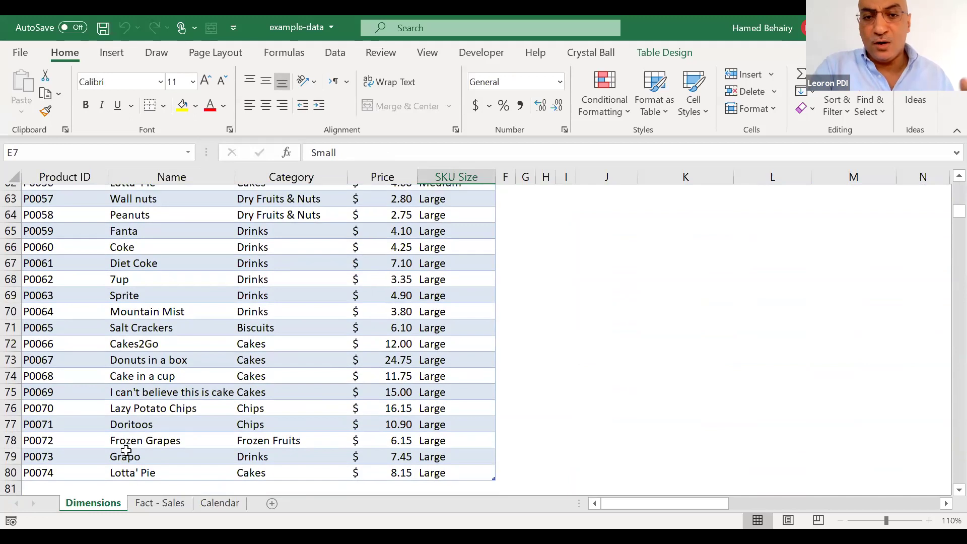
scroll(126, 451, up, 17)
scroll(126, 450, up, 4)
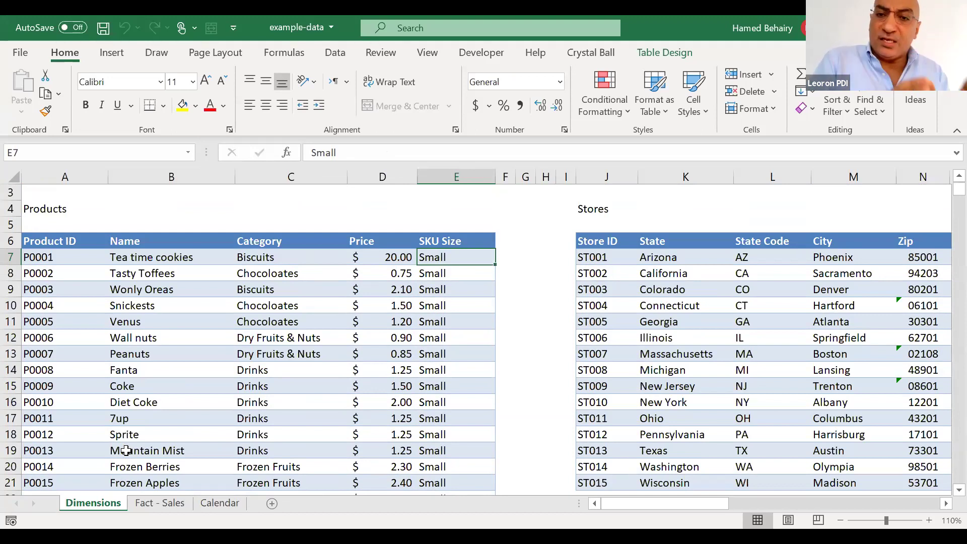
click(176, 288)
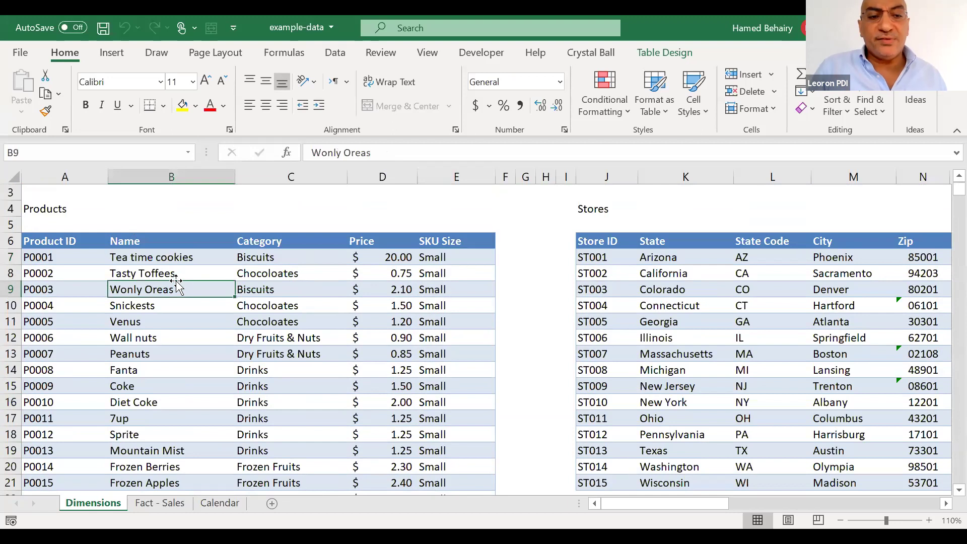
Check the Products and Stores table names, then scroll right to the Customers table
click(665, 52)
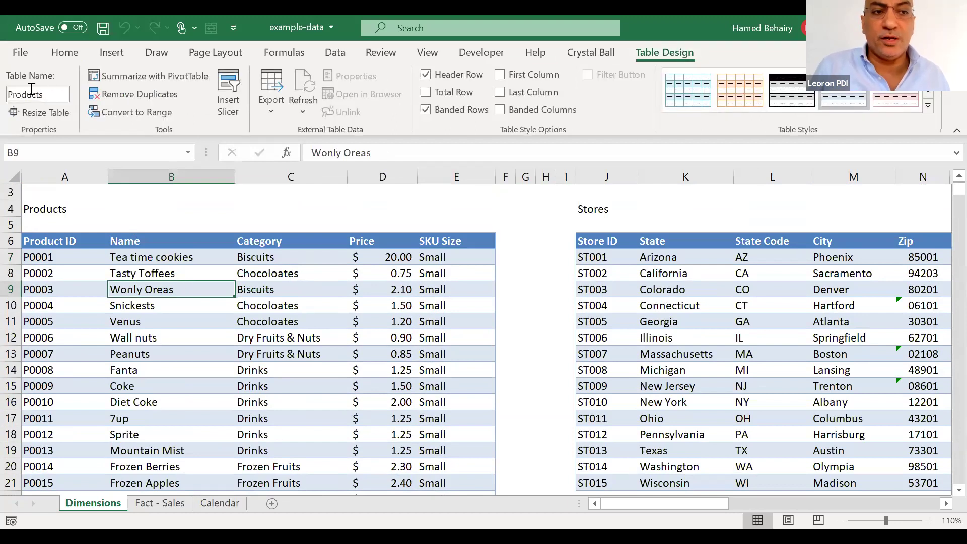
click(722, 343)
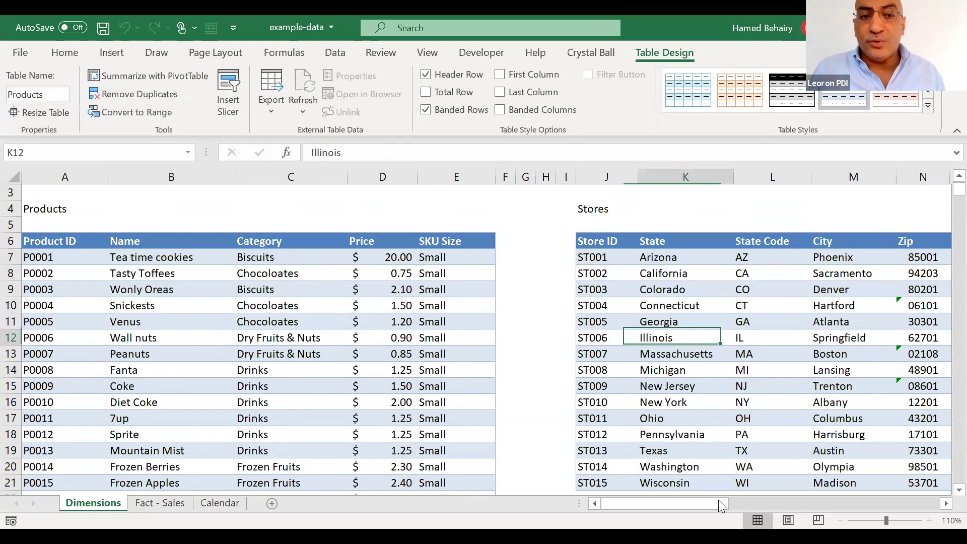
scroll(719, 500, right, 3)
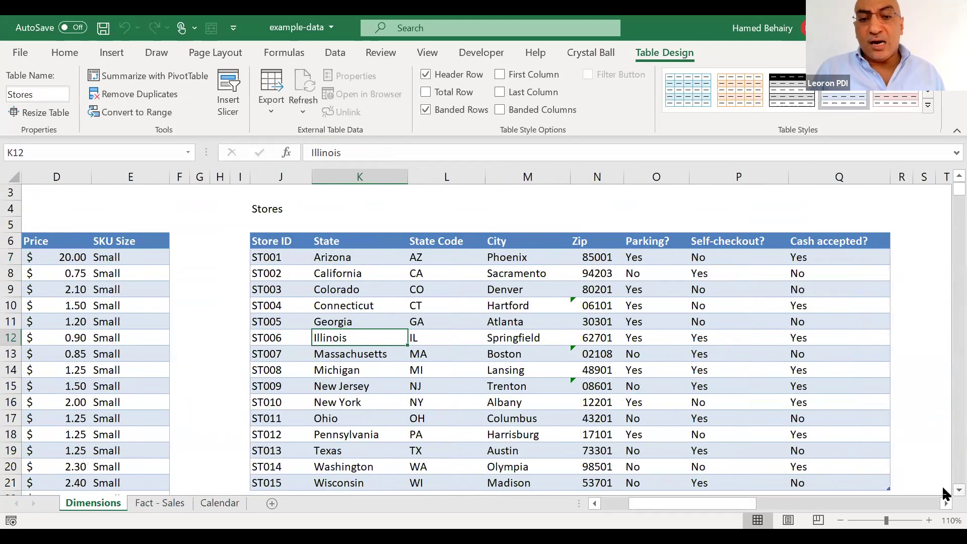
scroll(944, 493, down, 1)
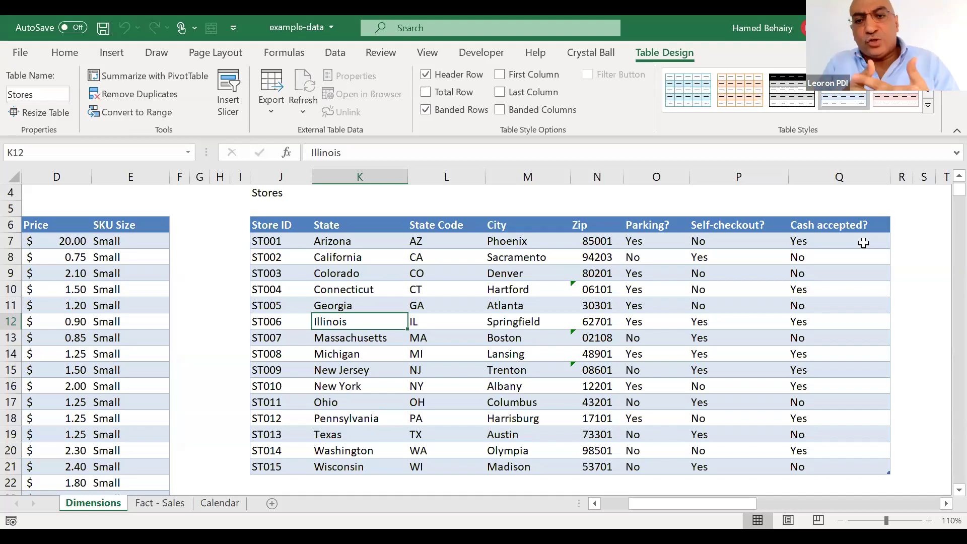
scroll(864, 242, right, 5)
scroll(864, 243, right, 5)
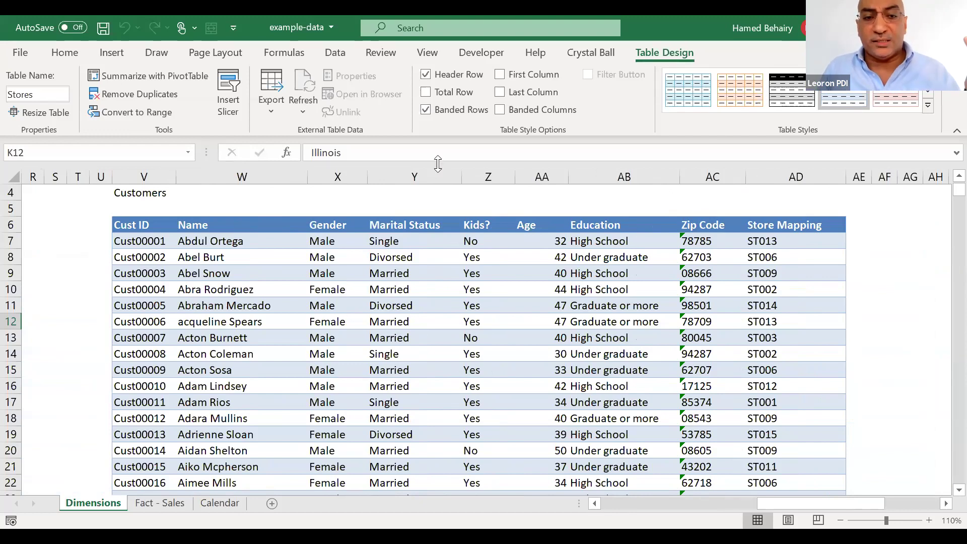
click(297, 240)
click(326, 242)
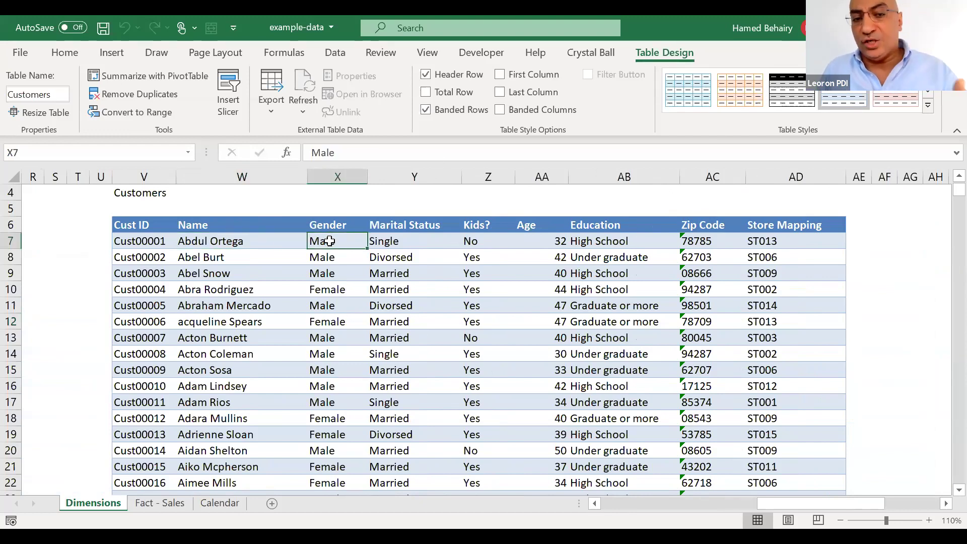
click(404, 242)
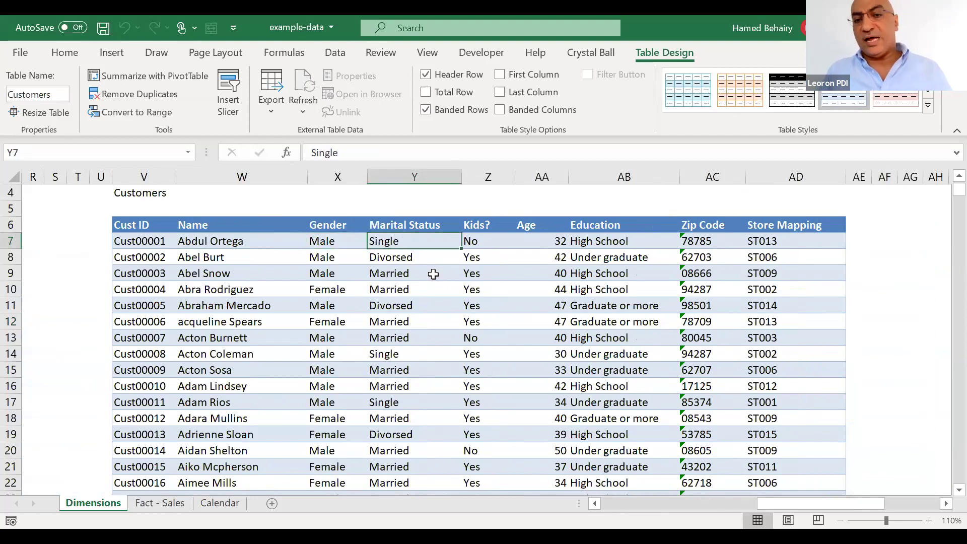
click(510, 244)
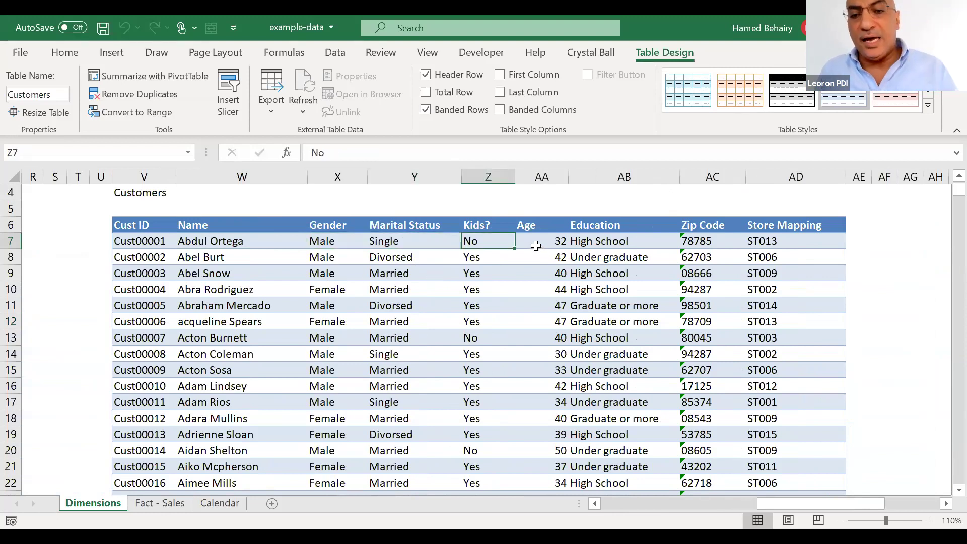
click(537, 245)
click(602, 246)
click(721, 246)
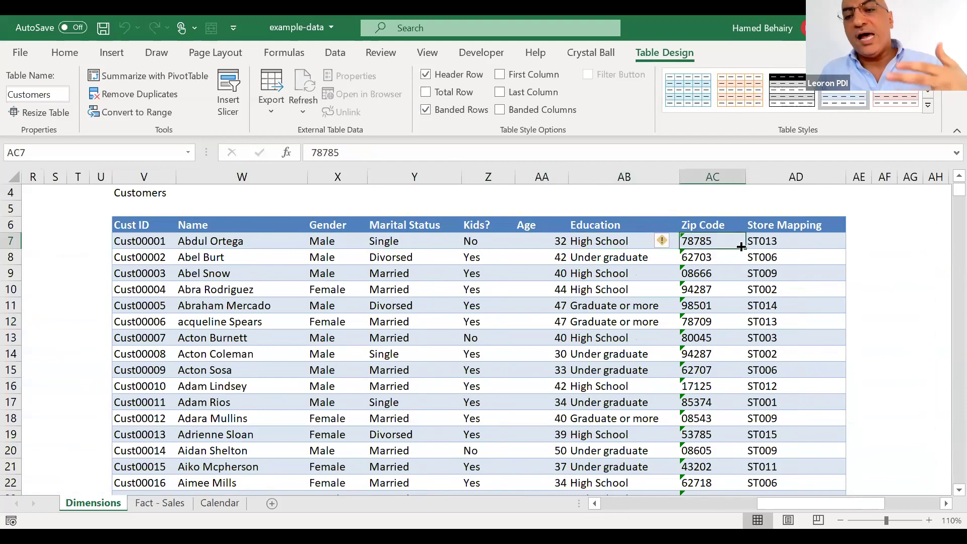
click(767, 247)
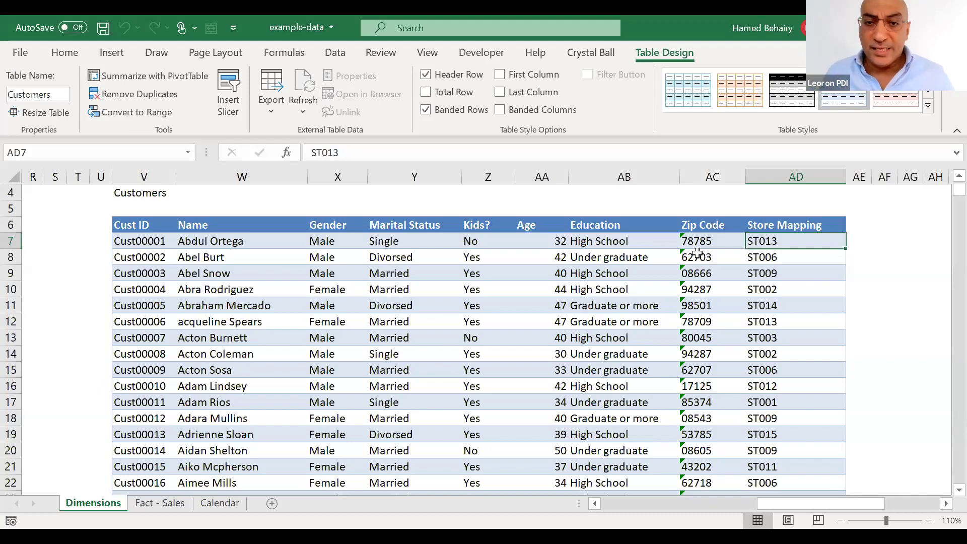
click(237, 319)
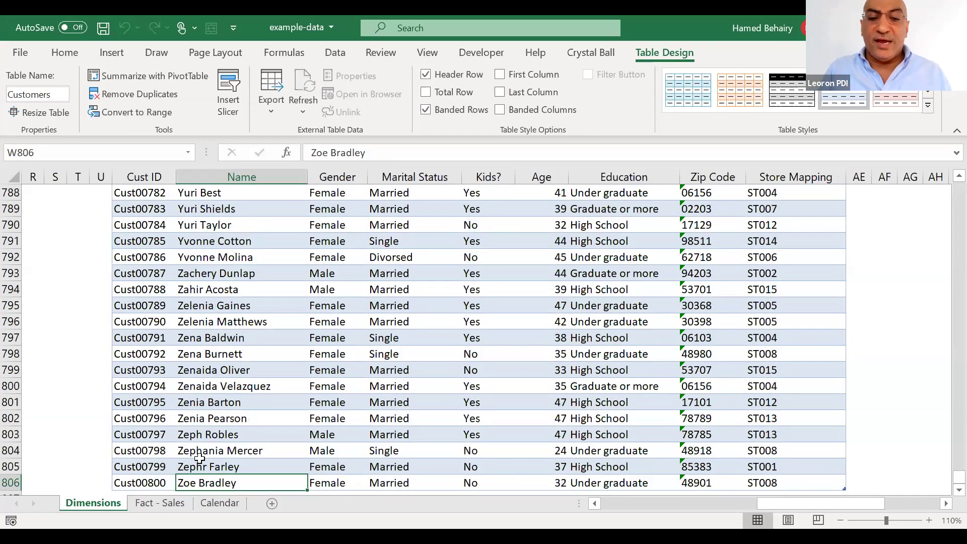
scroll(196, 460, down, 2)
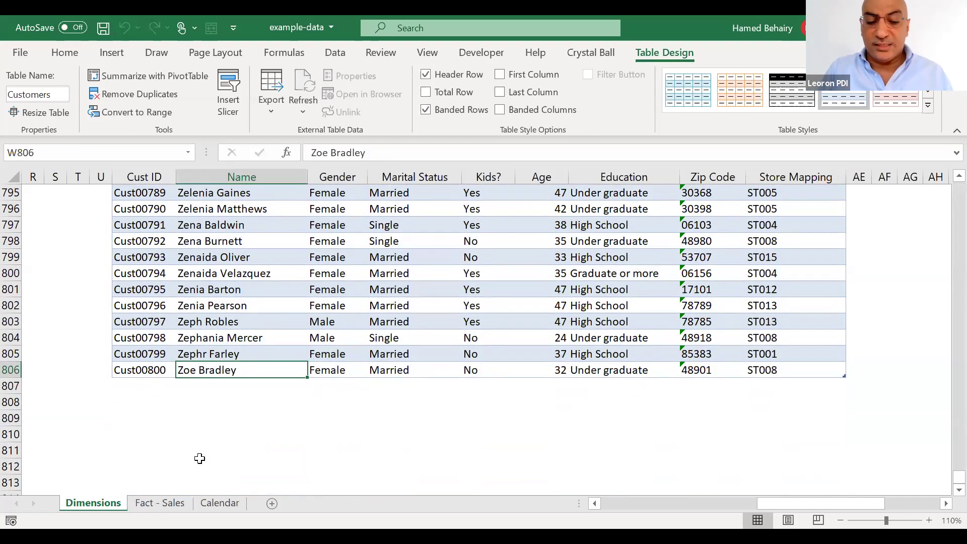
key(ctrl+Up)
click(270, 308)
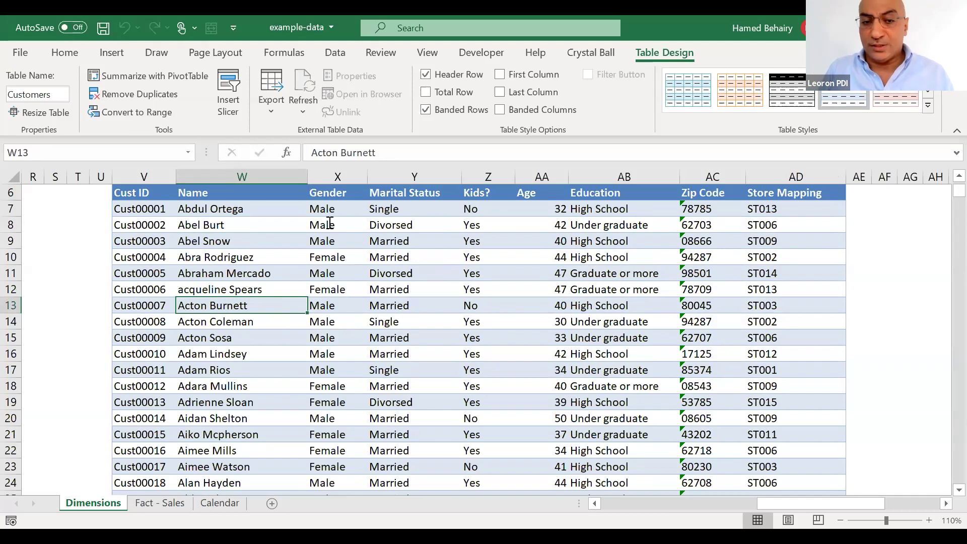
click(330, 322)
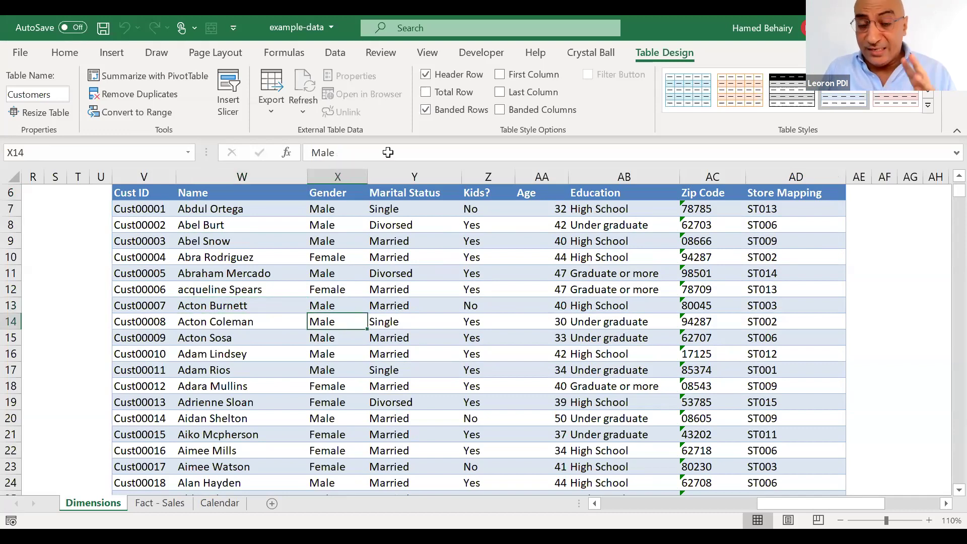
click(225, 504)
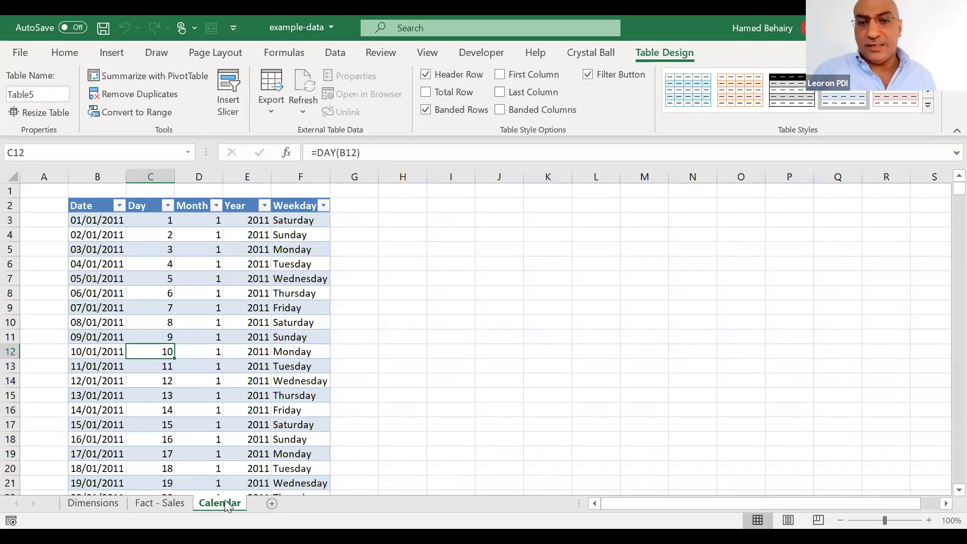
scroll(224, 499, up, 4)
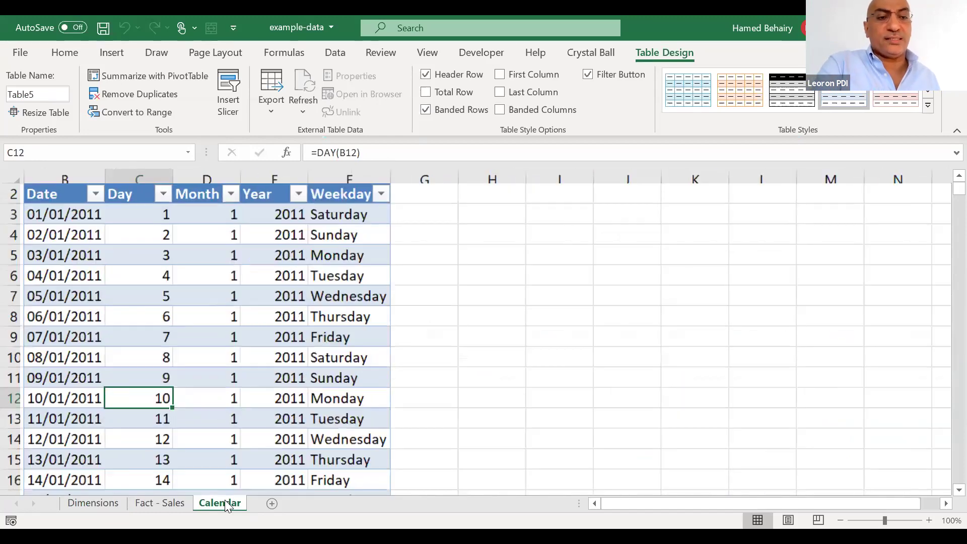
scroll(58, 474, up, 1)
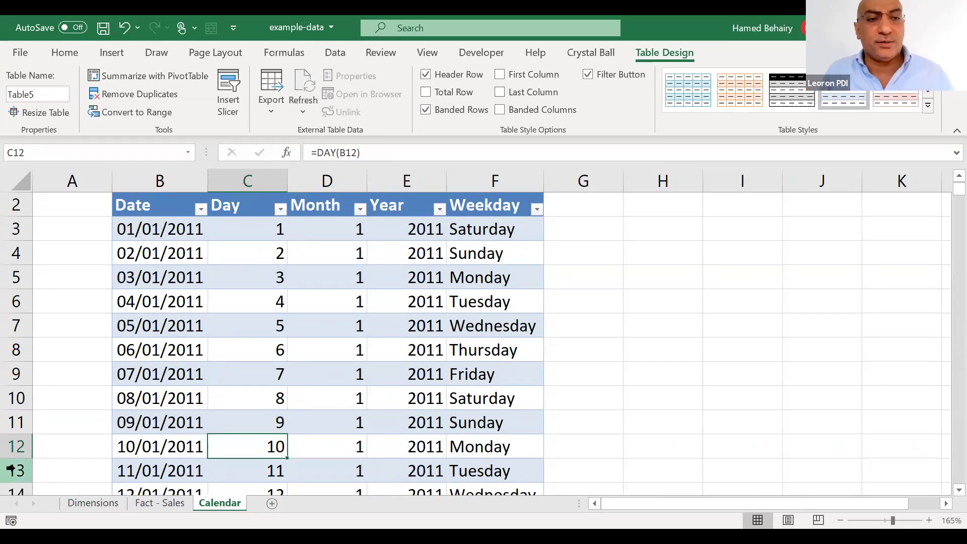
click(139, 233)
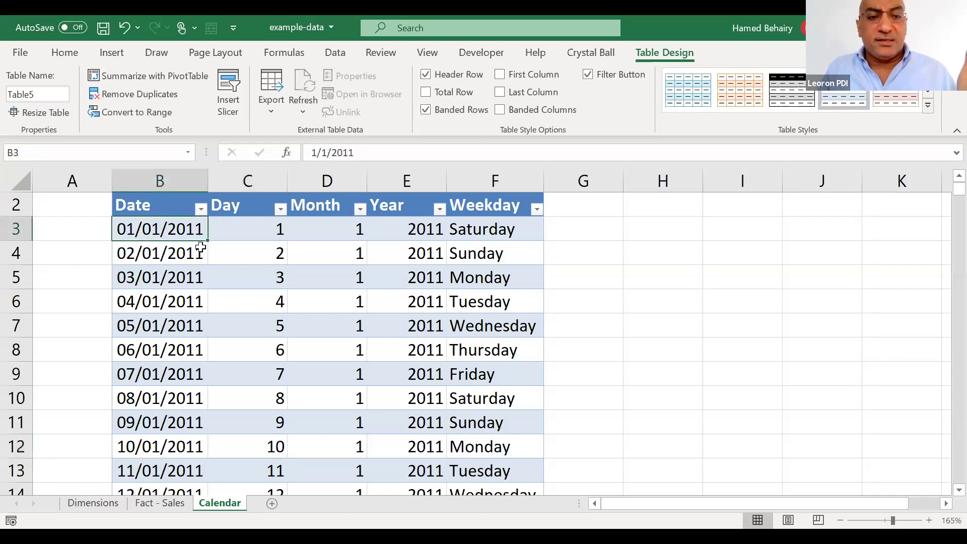
click(247, 235)
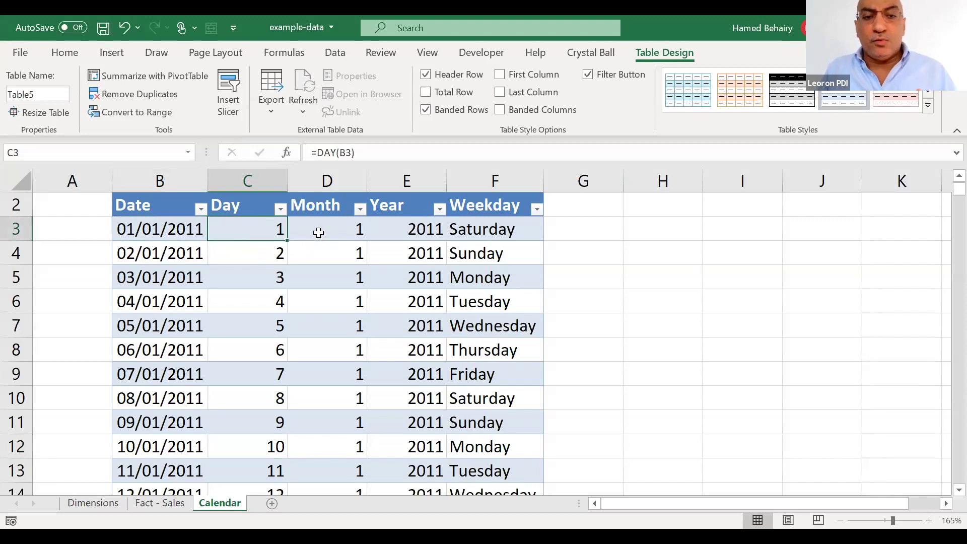
click(319, 233)
click(412, 233)
click(468, 241)
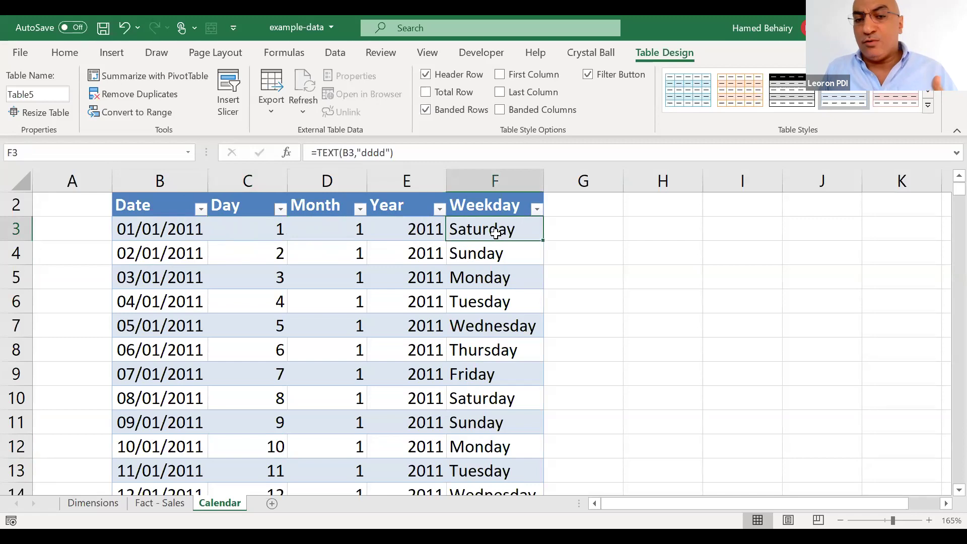
click(178, 247)
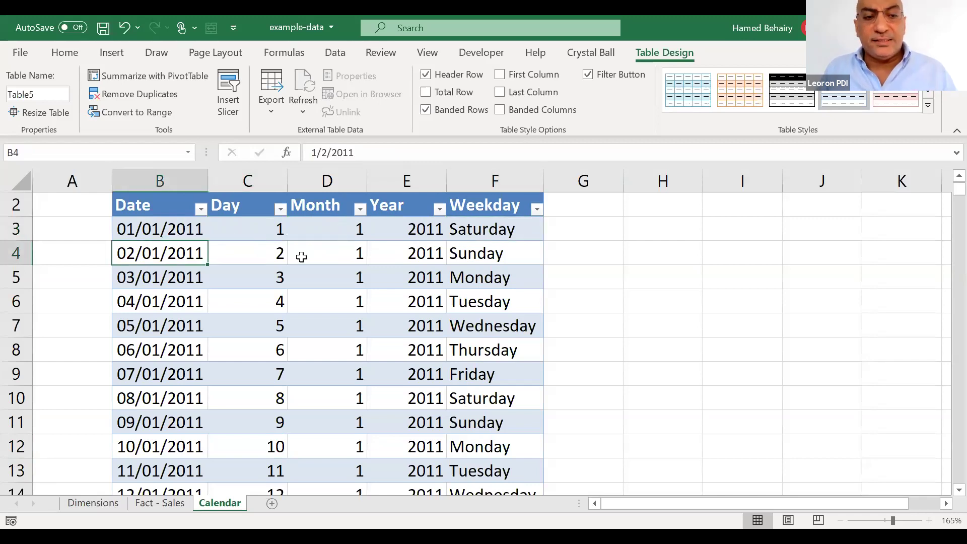
click(194, 298)
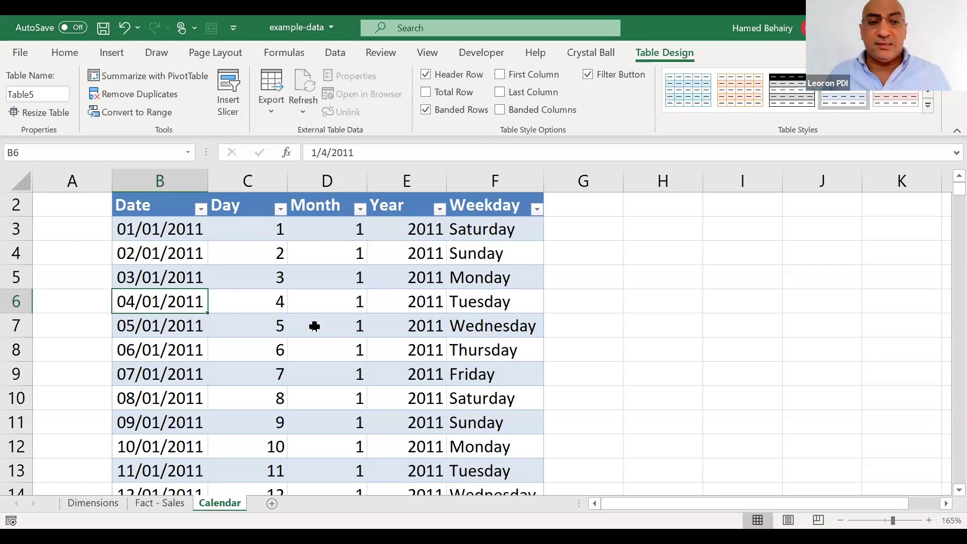
Rename the calendar table to Dates_Table, then move to the Fact - Sales sheet's fctSales table
click(254, 326)
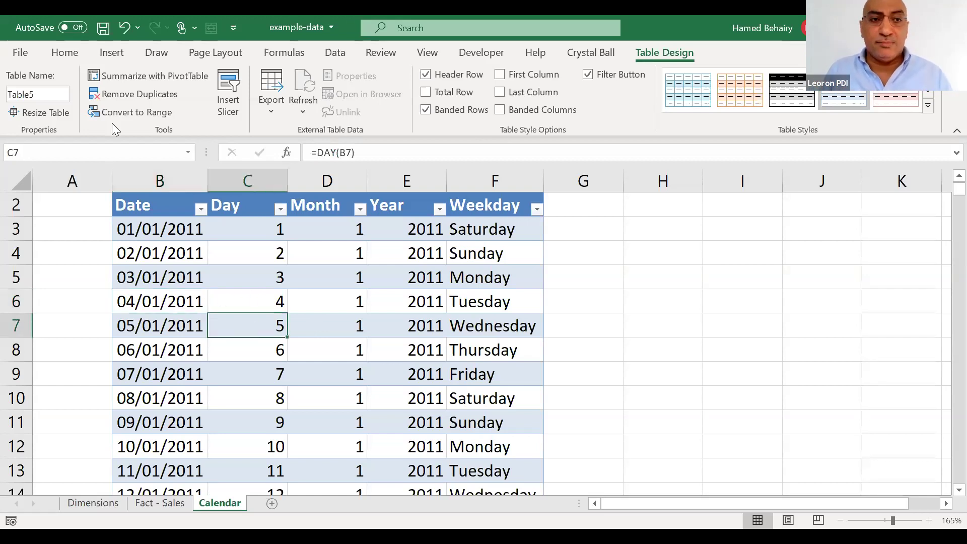
key(alt+j)
text(ta)
text(Dates)
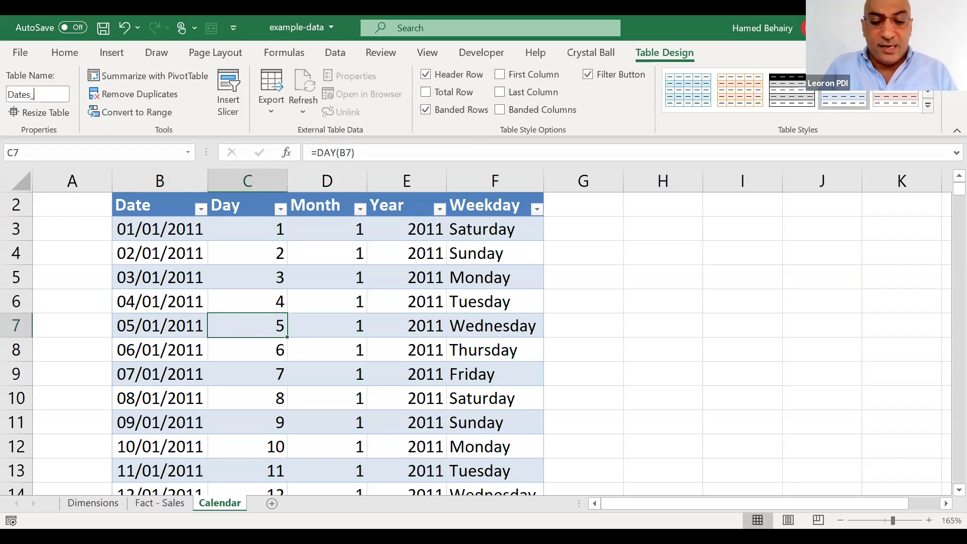
text(_Table)
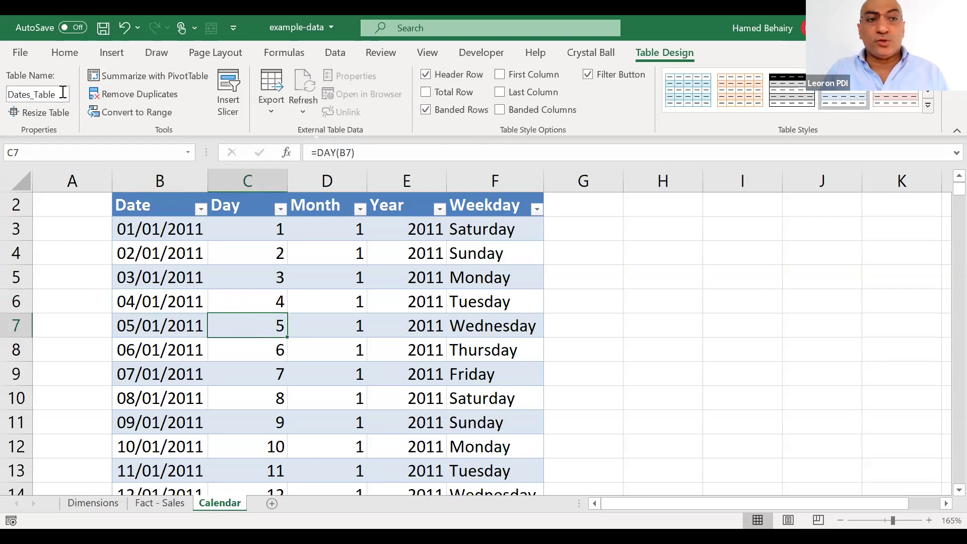
key(Return)
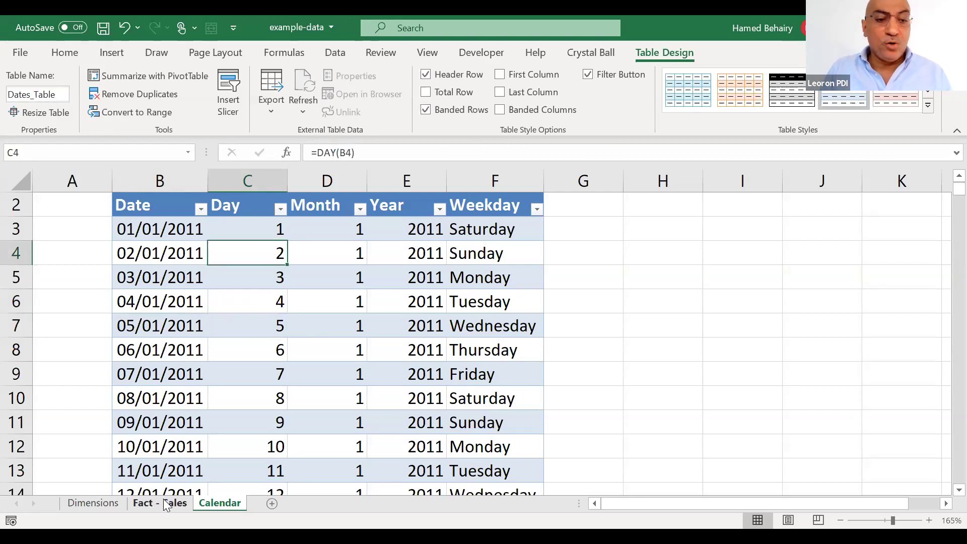
click(163, 502)
click(407, 326)
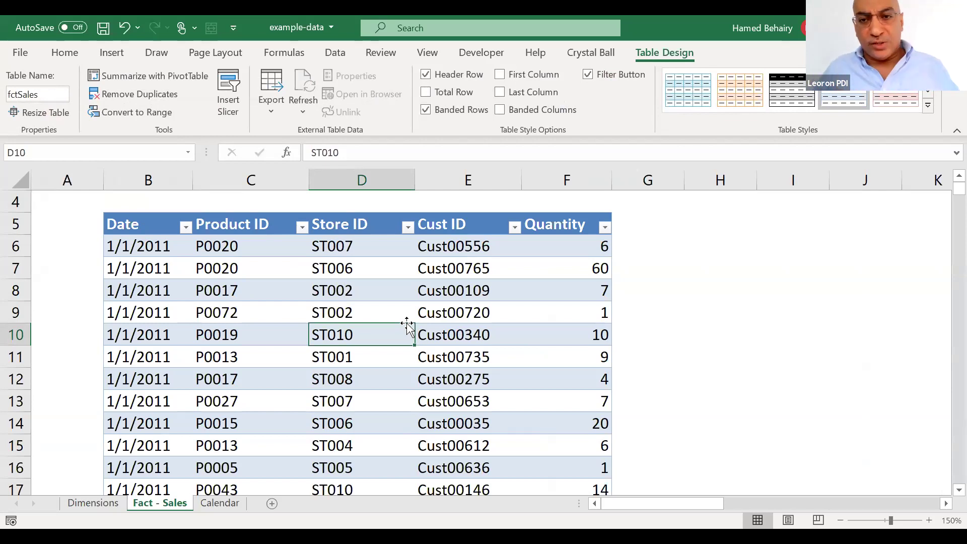
click(132, 246)
click(223, 245)
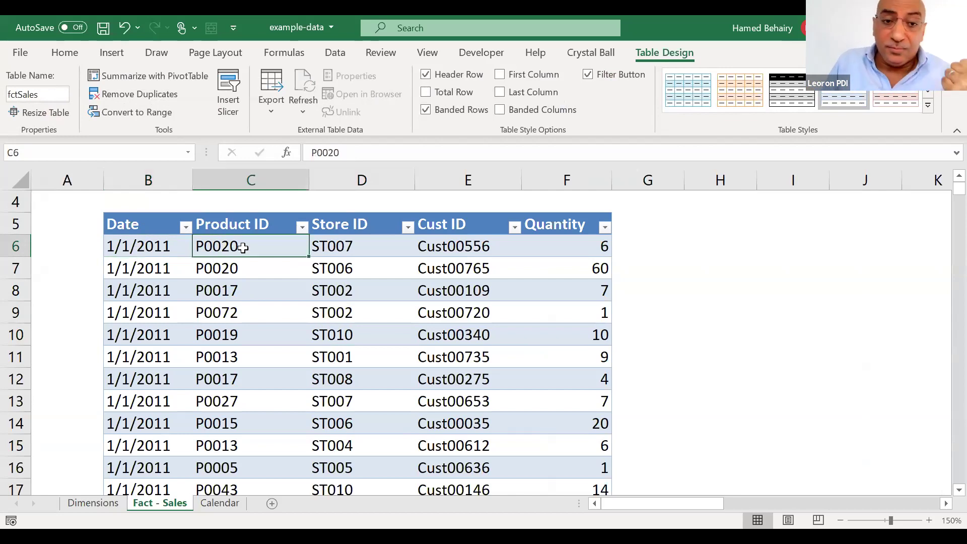
click(329, 247)
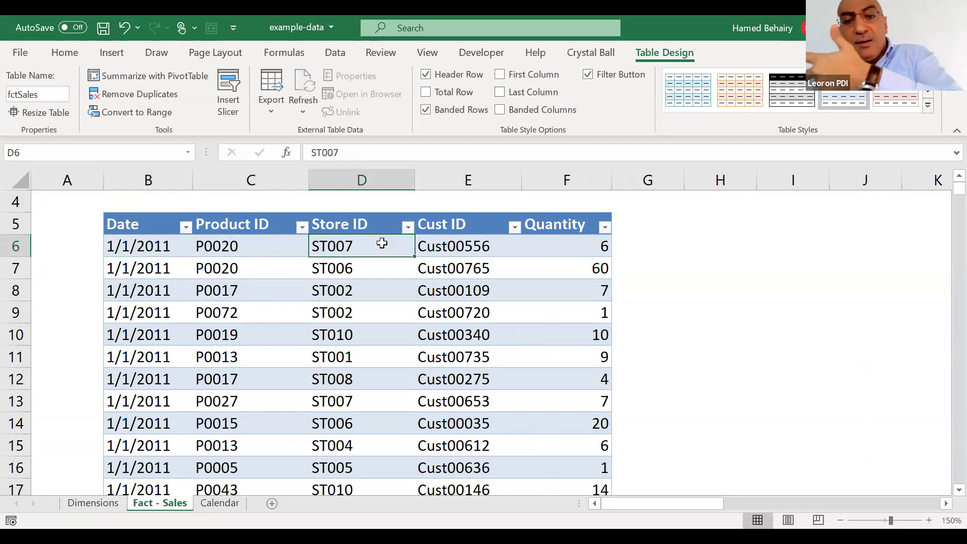
click(457, 227)
click(461, 247)
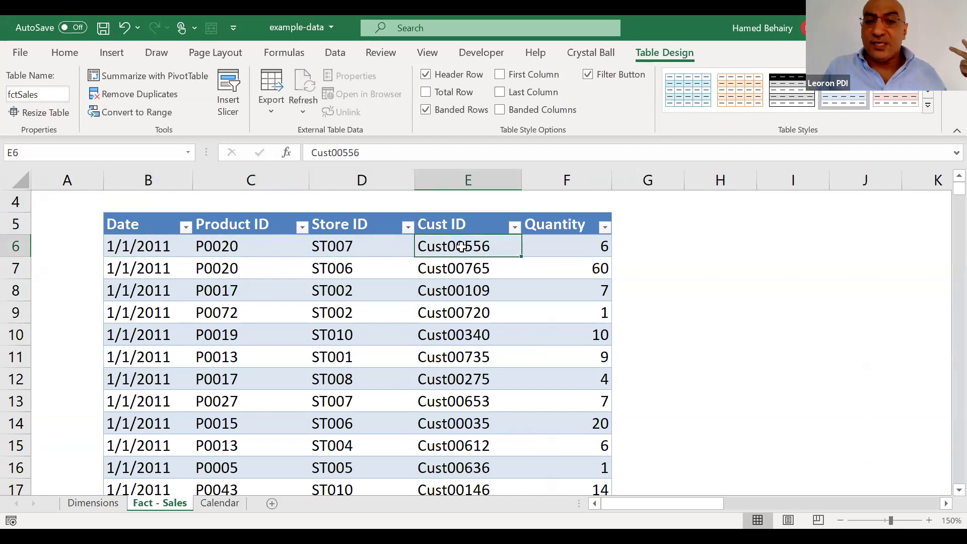
click(546, 247)
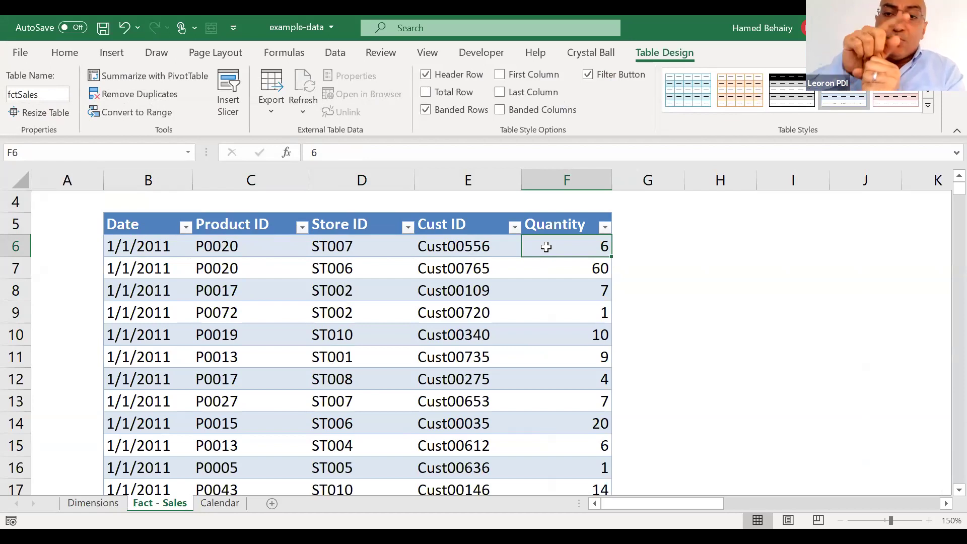
click(238, 248)
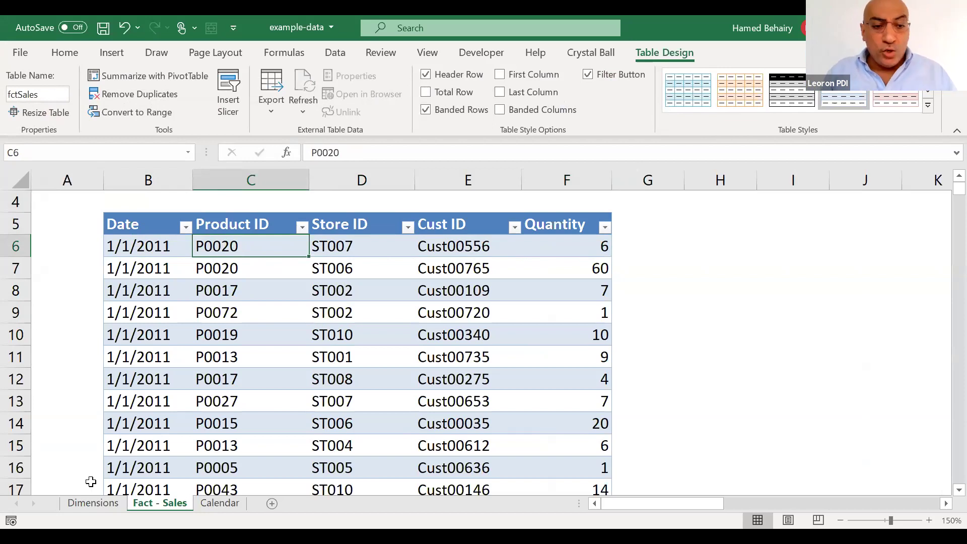
key(ctrl+Page_Up)
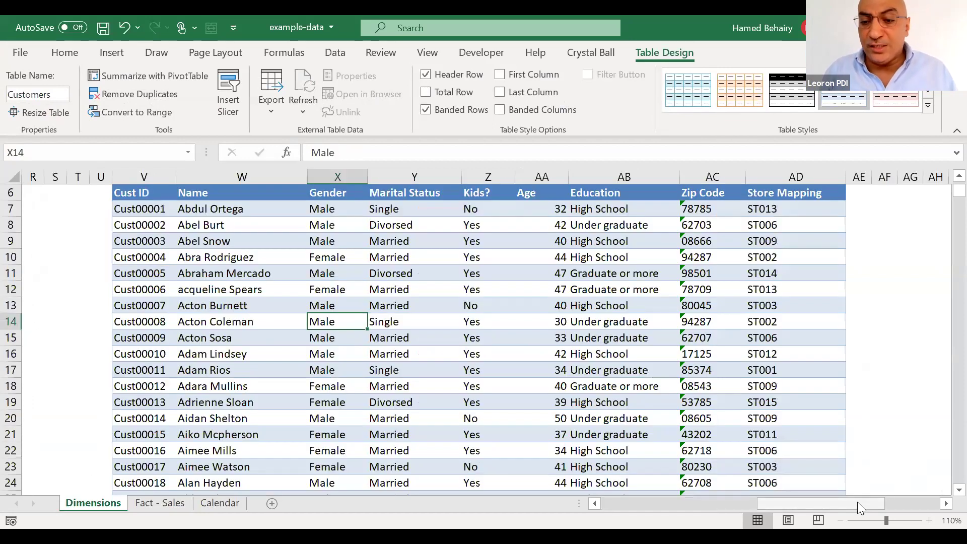
scroll(943, 394, left, 10)
scroll(944, 396, down, 6)
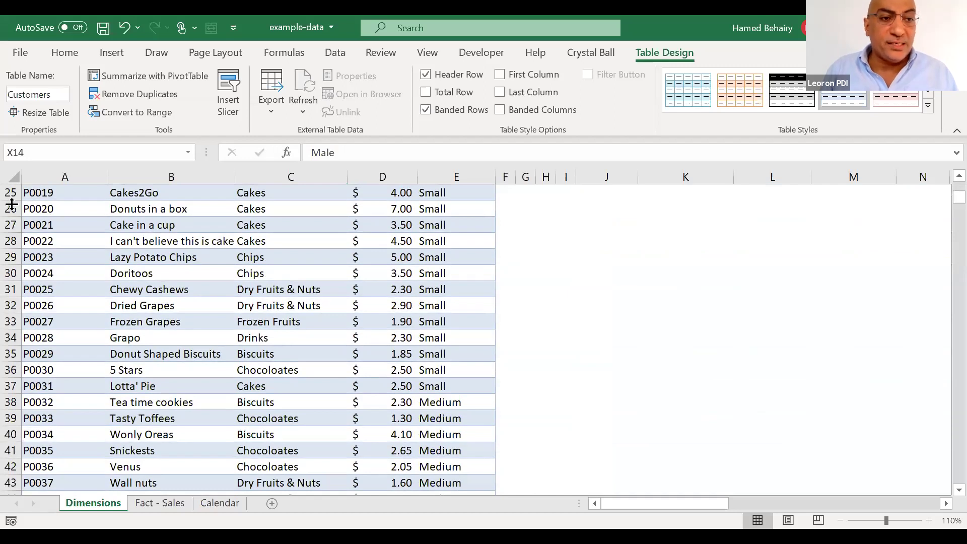
click(11, 208)
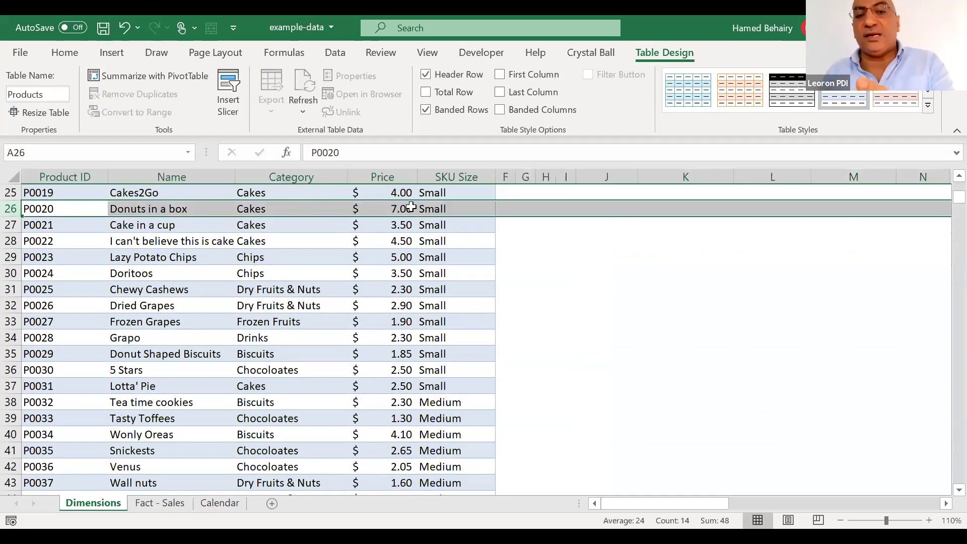
click(164, 509)
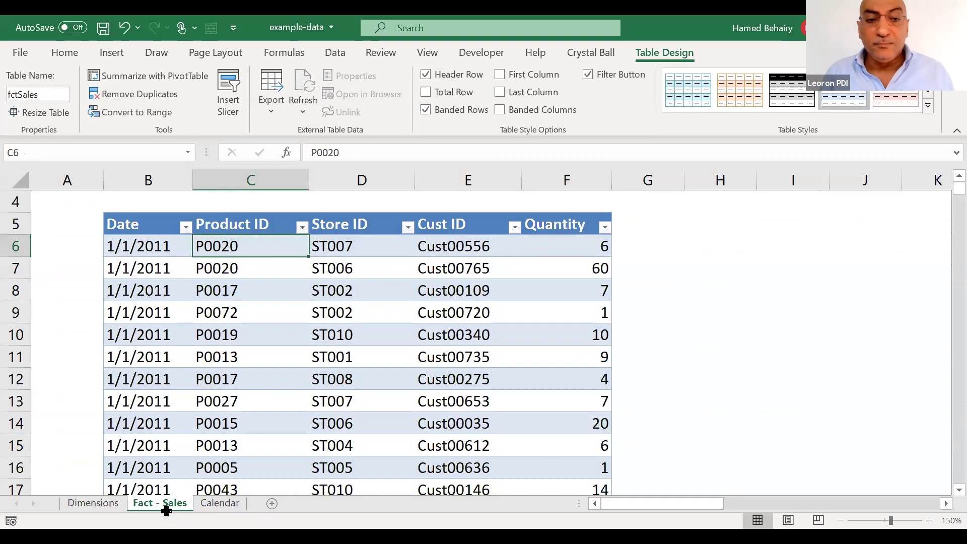
click(343, 252)
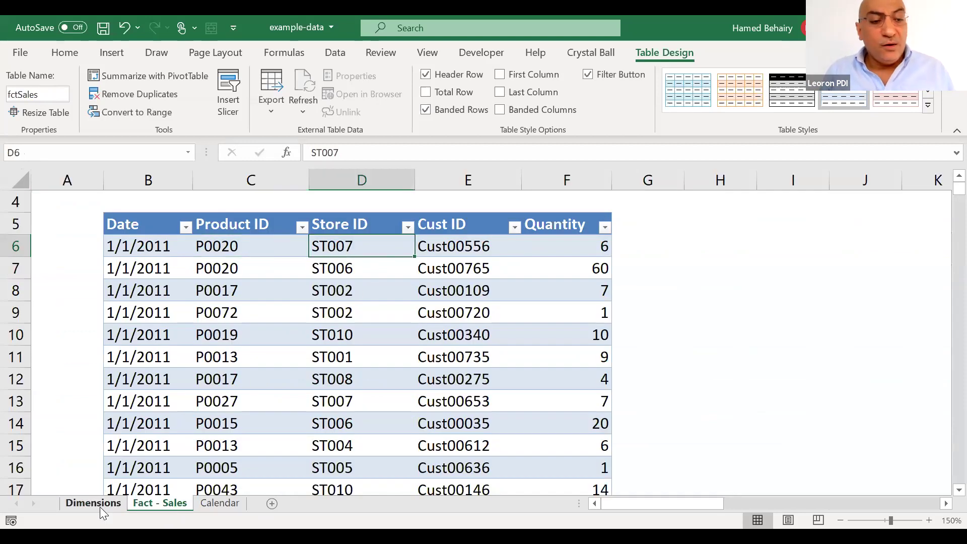
click(101, 506)
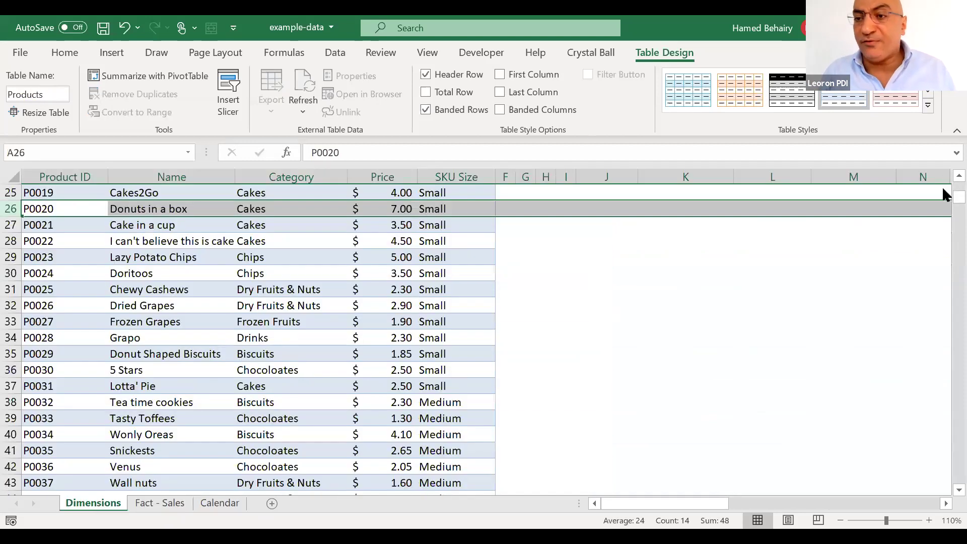
scroll(599, 301, up, 6)
click(599, 305)
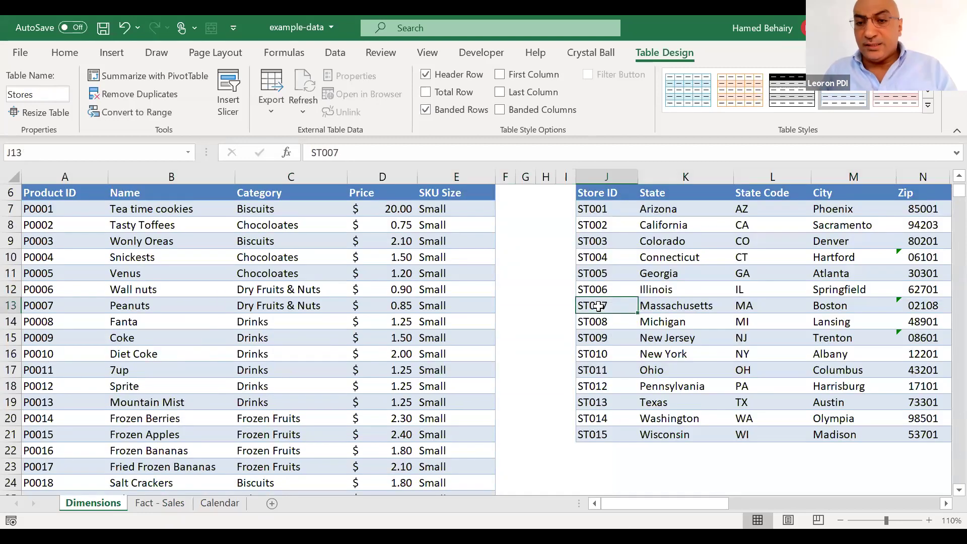
key(Right)
key(Right)
key(Right)
key(Right)
key(Right)
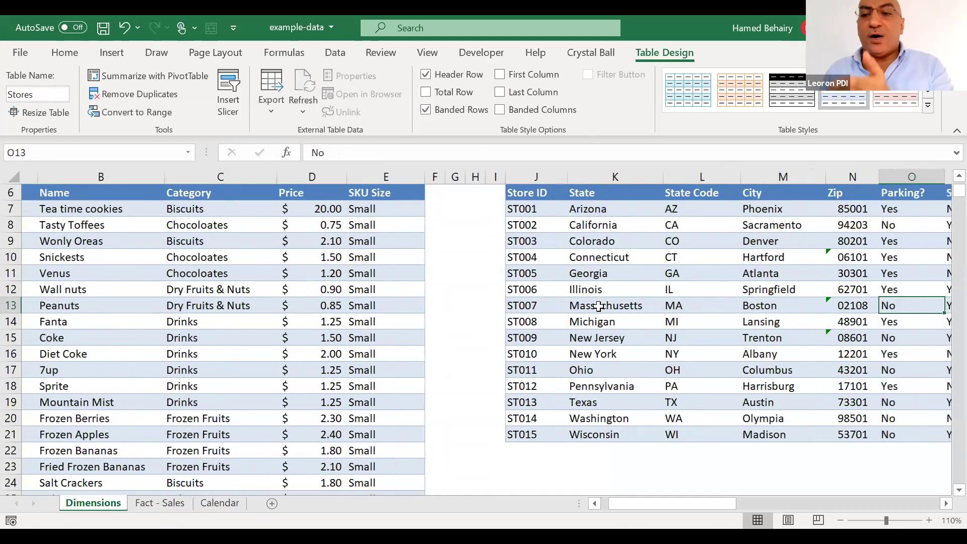
key(Right)
key(Right)
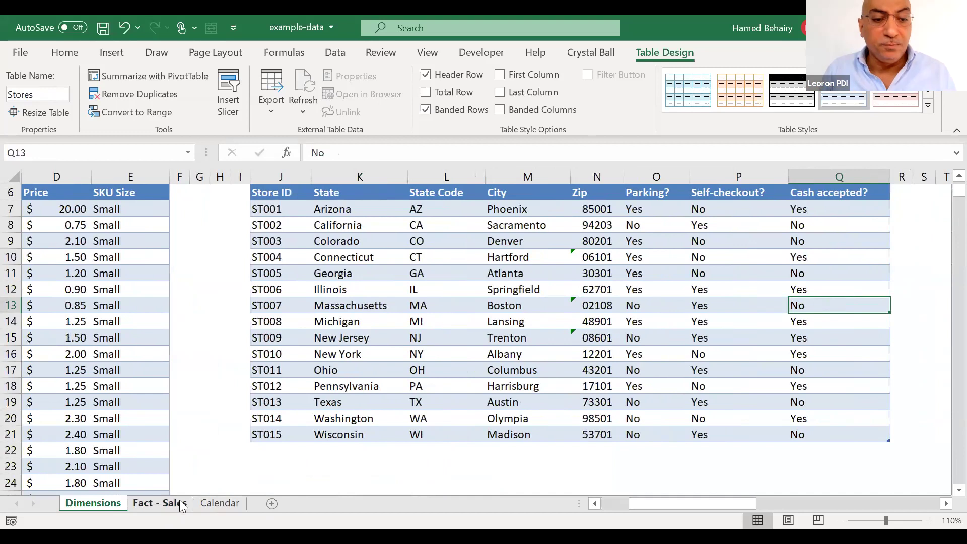
click(183, 504)
click(462, 244)
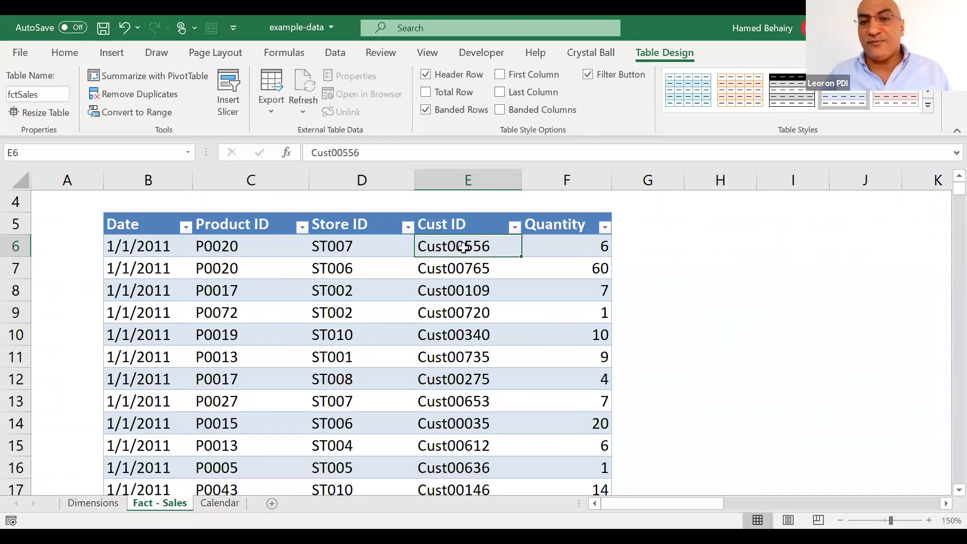
click(113, 504)
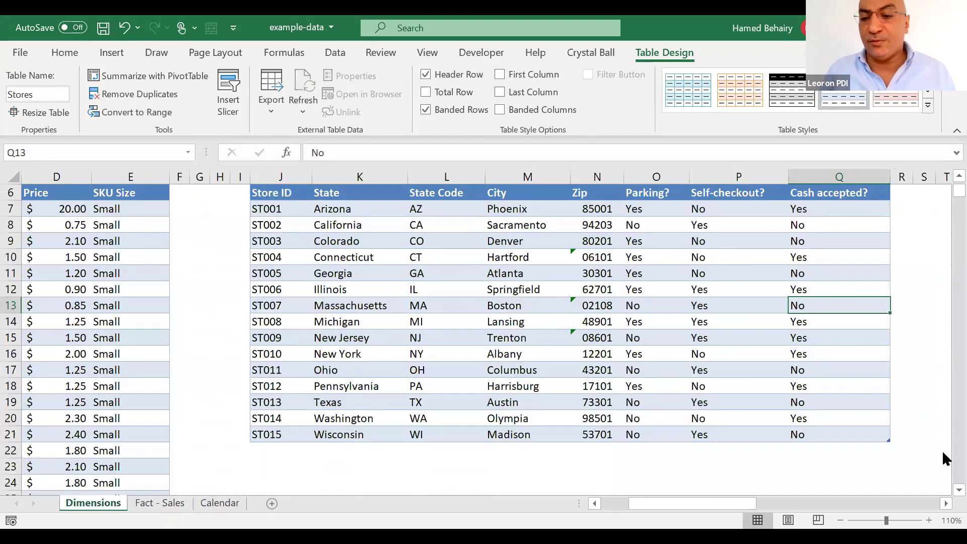
drag(741, 502, 850, 501)
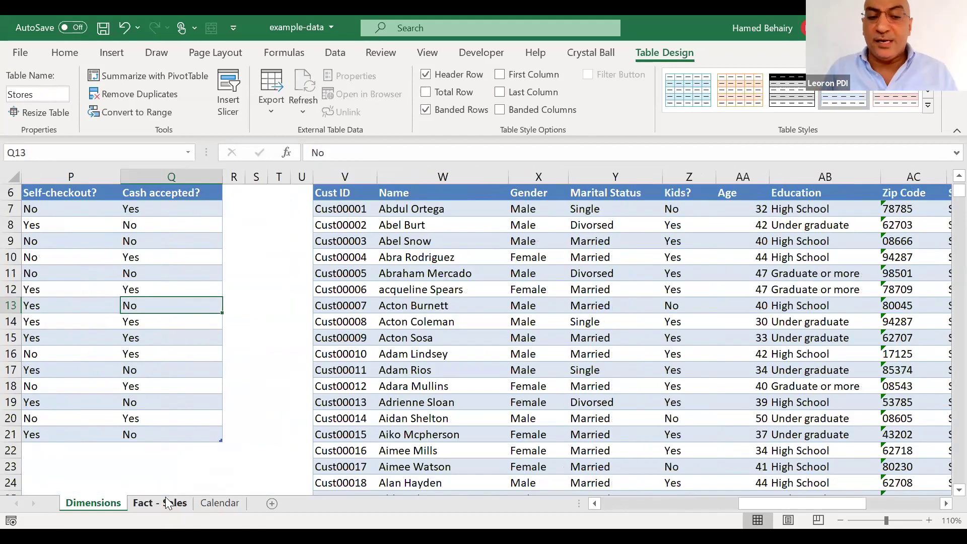
click(160, 503)
click(589, 323)
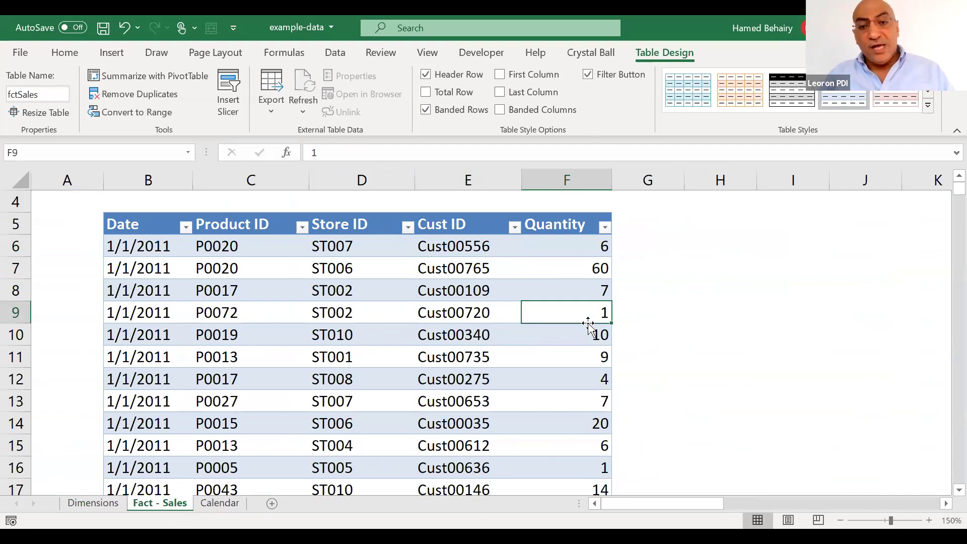
Jump to the bottom of the Product ID column to confirm fctSales ends at row 108491
key(Left)
key(Left)
key(Left)
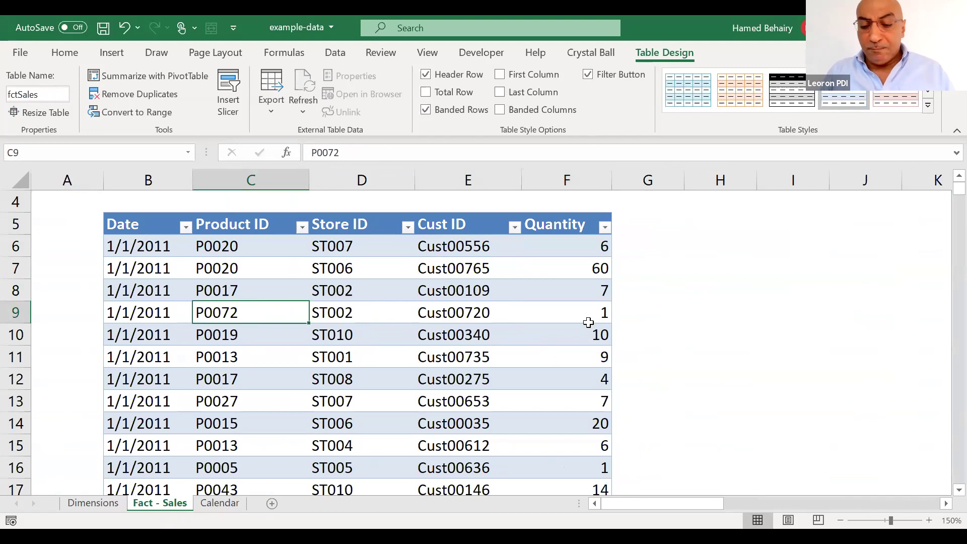
key(ctrl+Down)
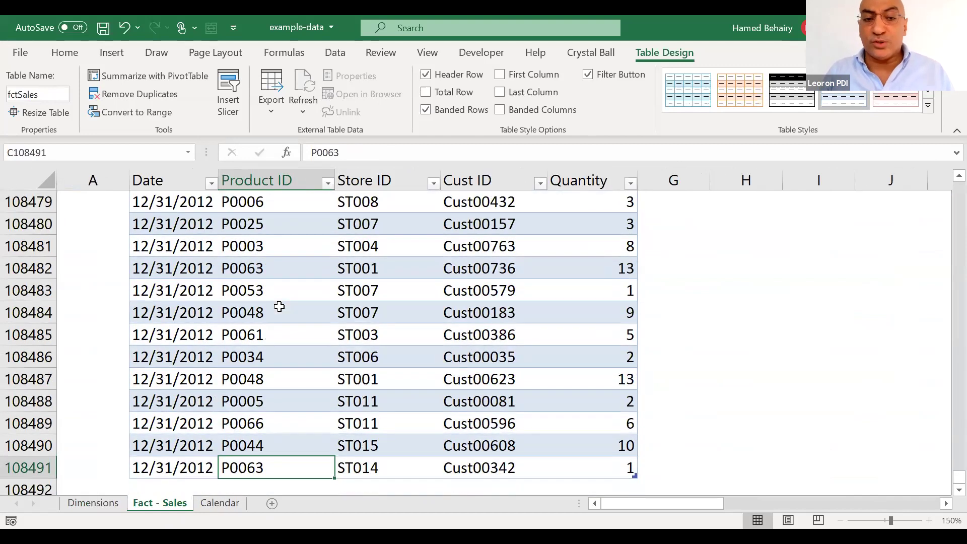
key(ctrl+Up)
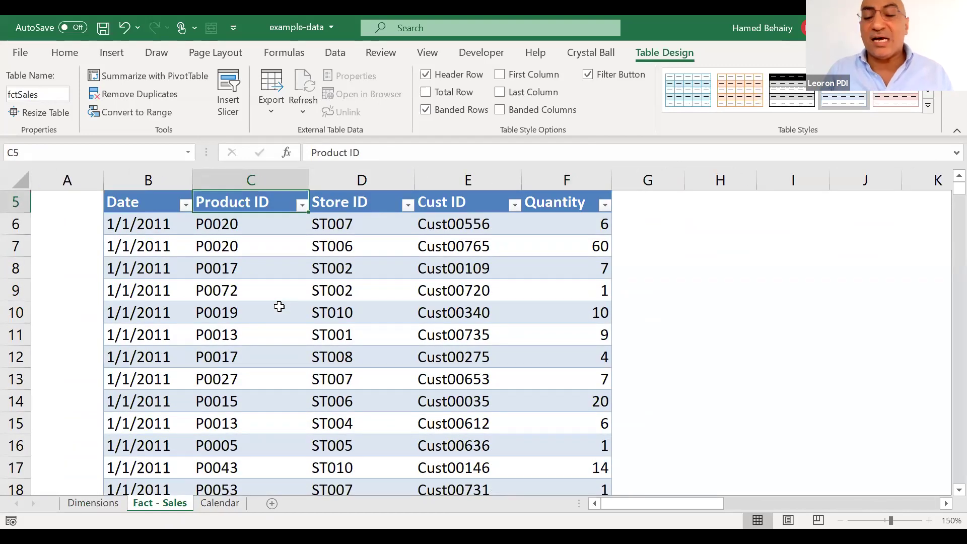
key(ctrl+Down)
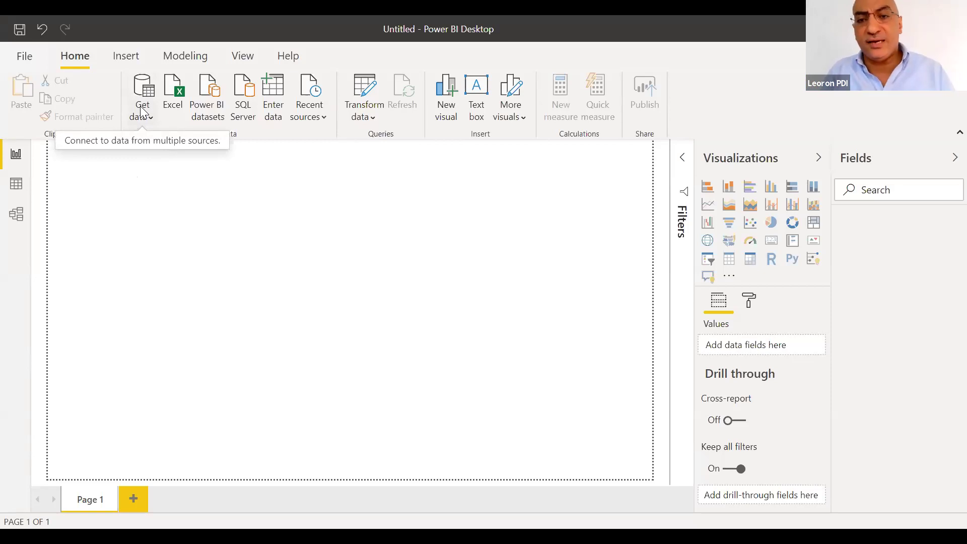
Browse the full Get Data connector list and connect with the Excel workbook connector
click(145, 114)
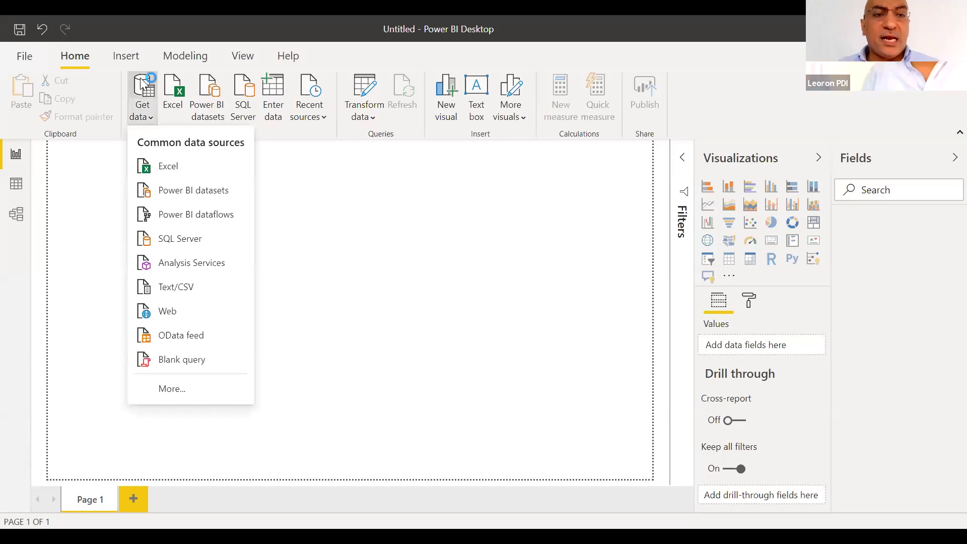
click(144, 86)
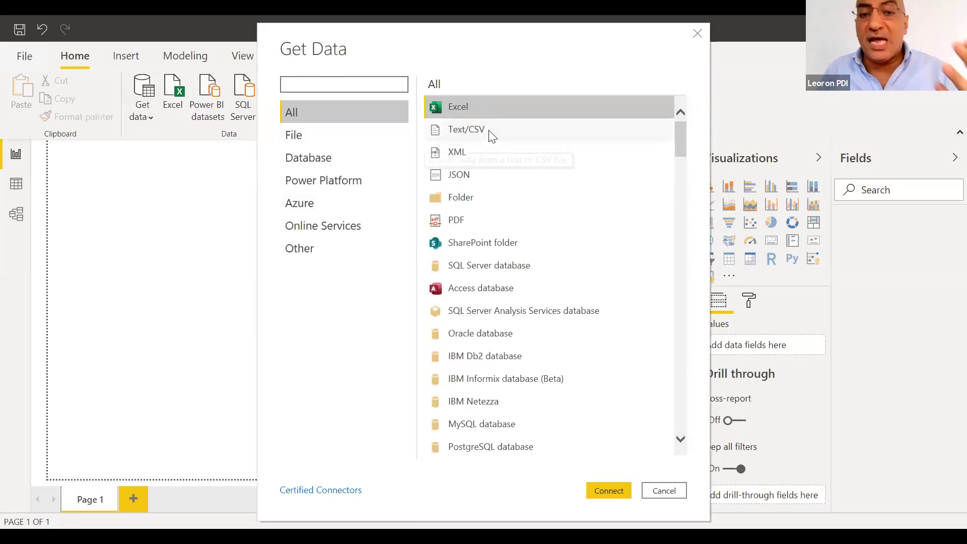
click(485, 360)
click(680, 438)
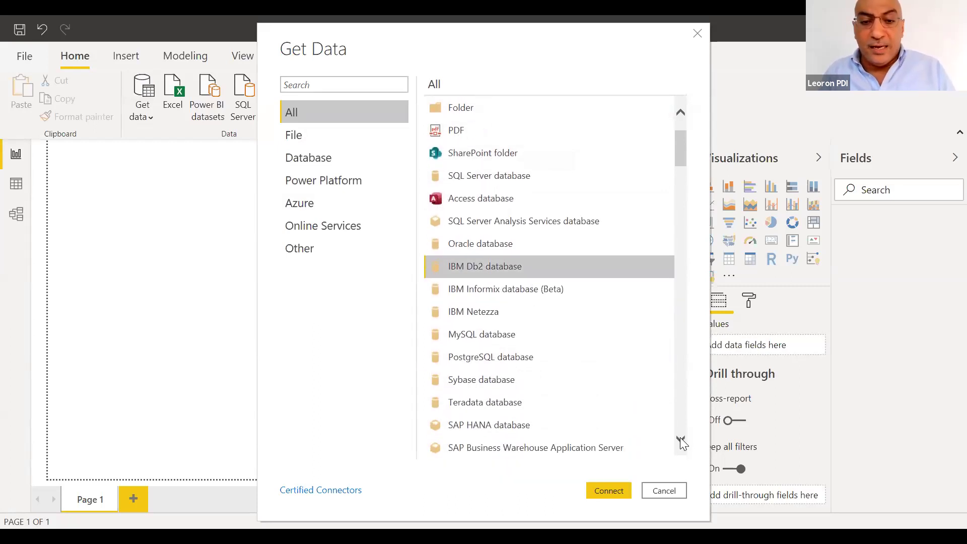
drag(680, 438, 680, 437)
drag(681, 342, 698, 449)
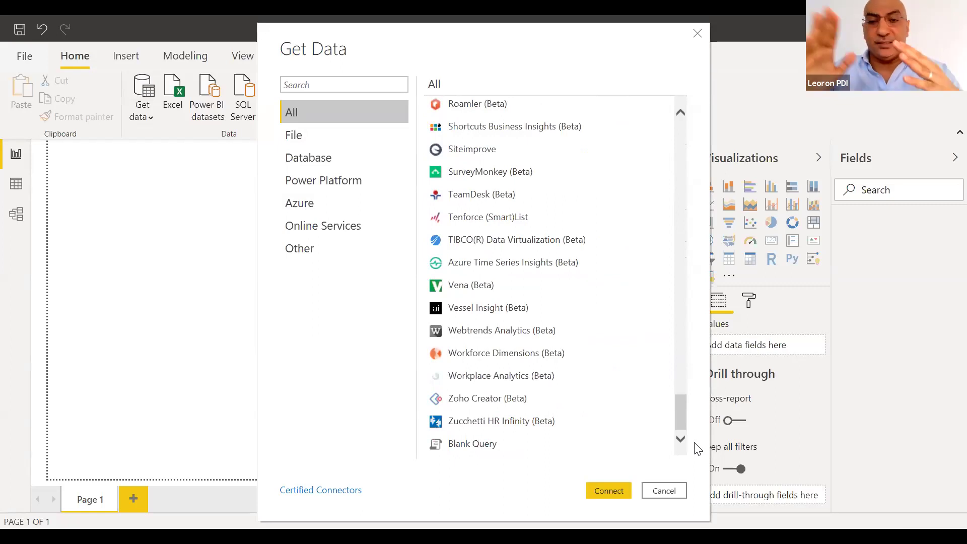
drag(681, 421, 656, 132)
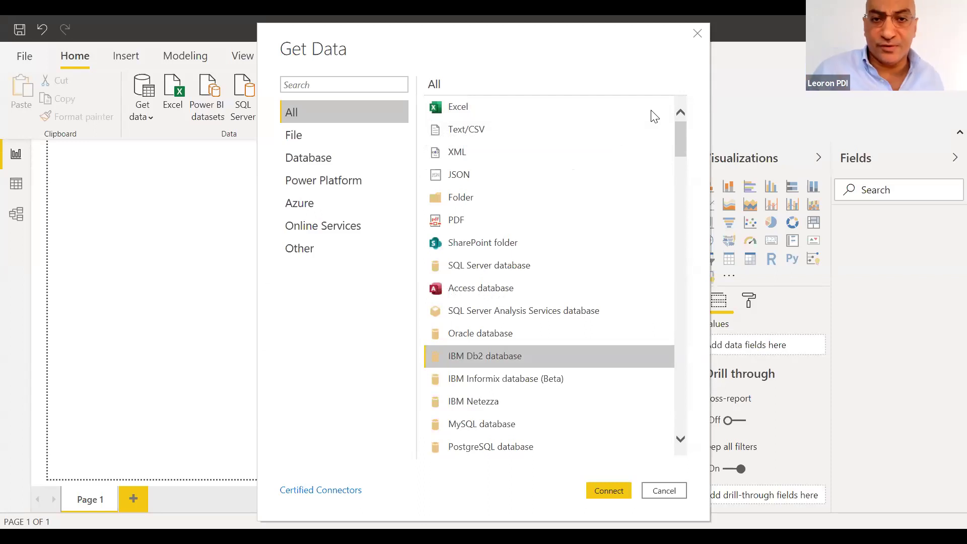
click(463, 114)
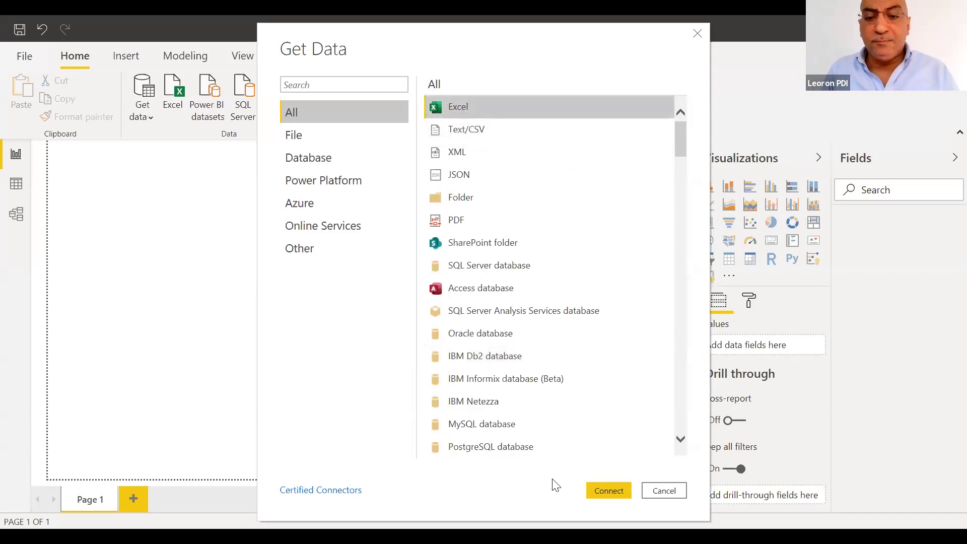
click(608, 491)
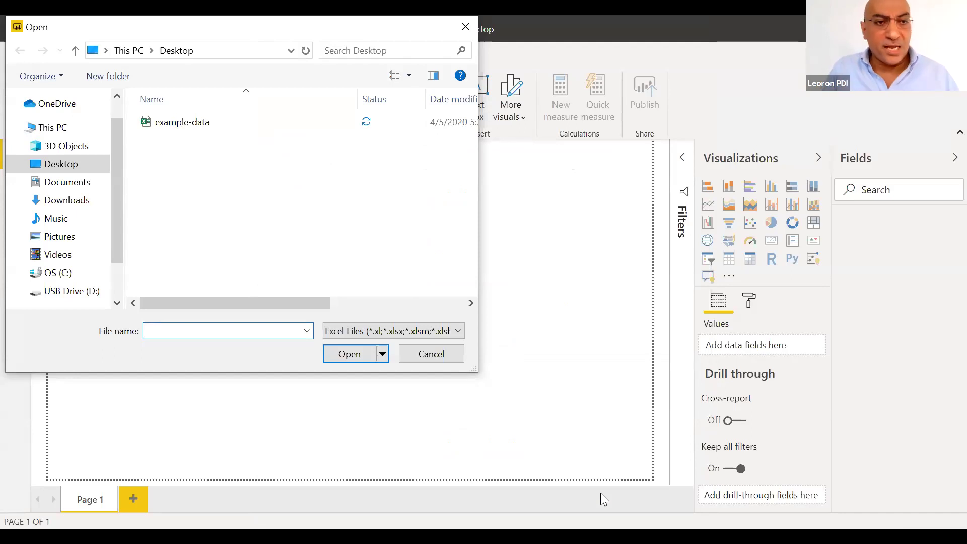
Open the example-data.xlsx workbook from the Desktop
click(64, 163)
click(199, 132)
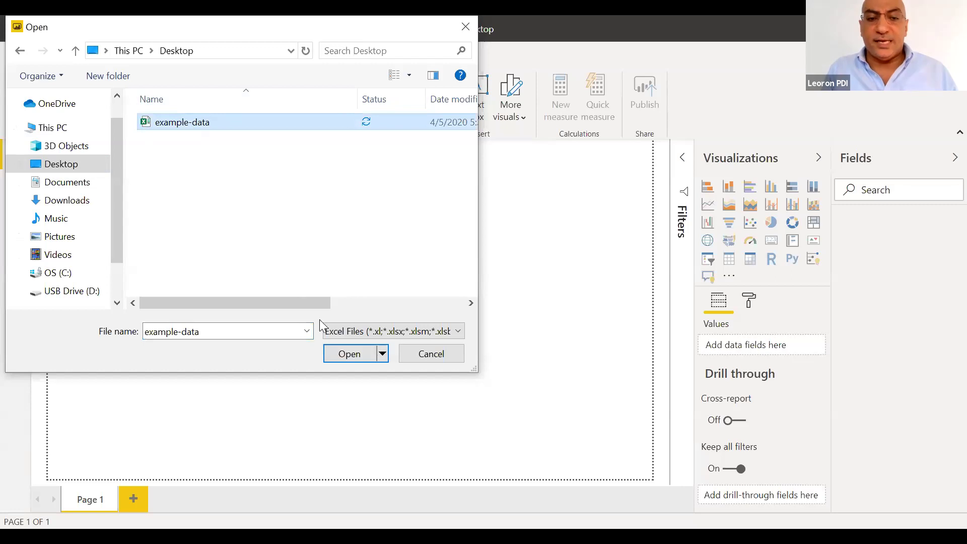
click(348, 359)
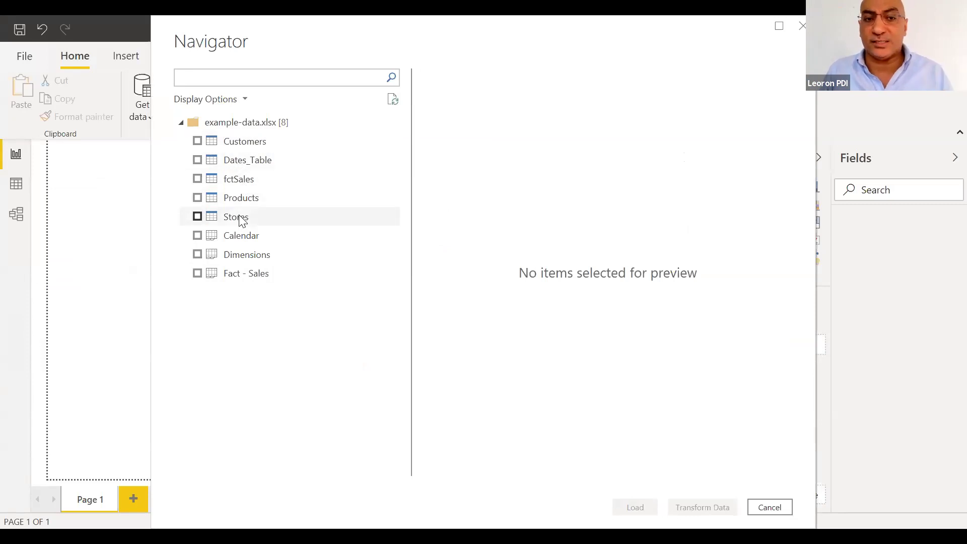
Tick Customers, Dates_Table, fctSales, Products and Stores in the Navigator
click(197, 141)
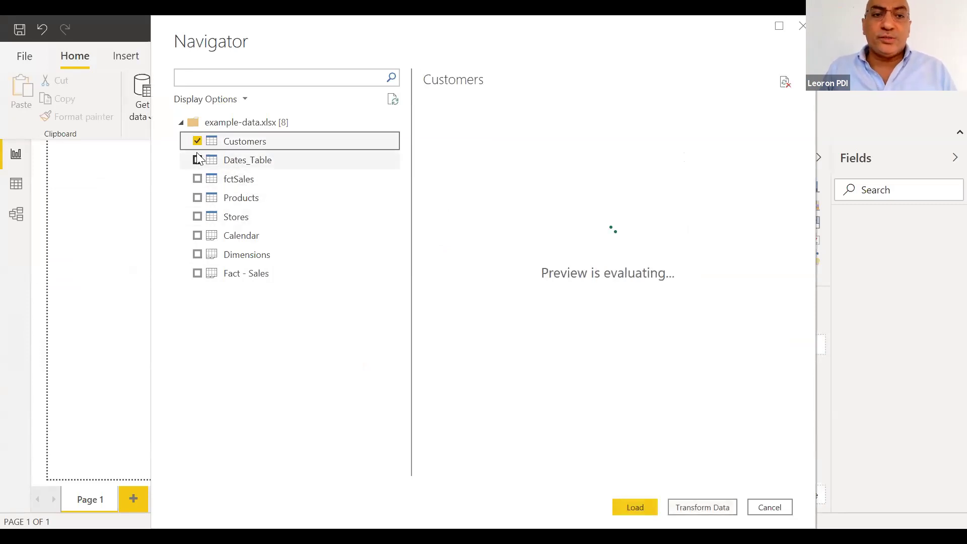
click(197, 160)
click(197, 178)
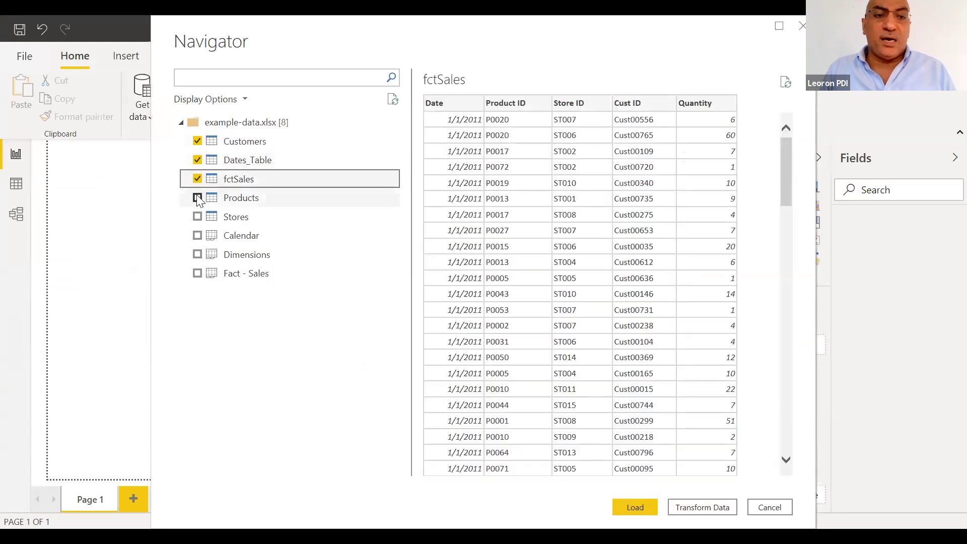
click(197, 198)
click(197, 217)
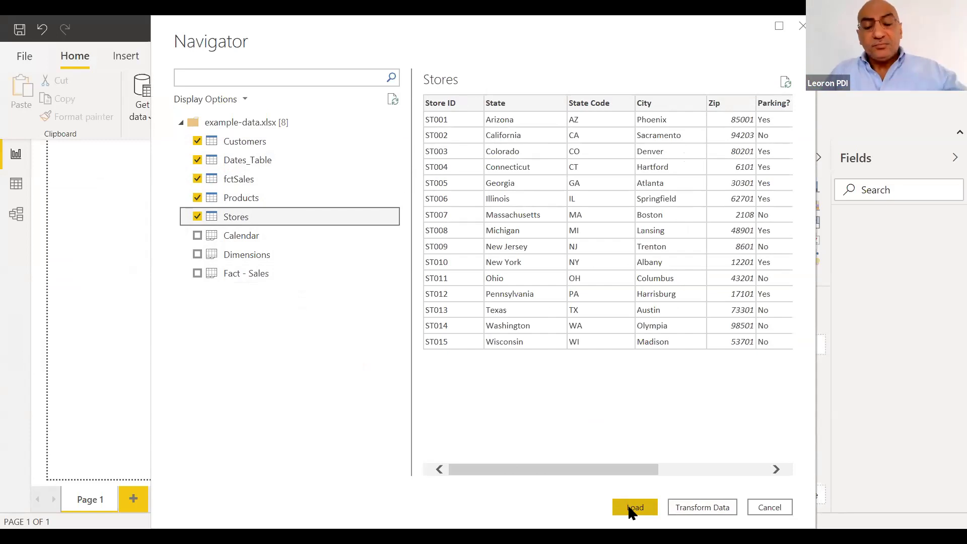
Load the five selected tables from the Navigator
click(632, 510)
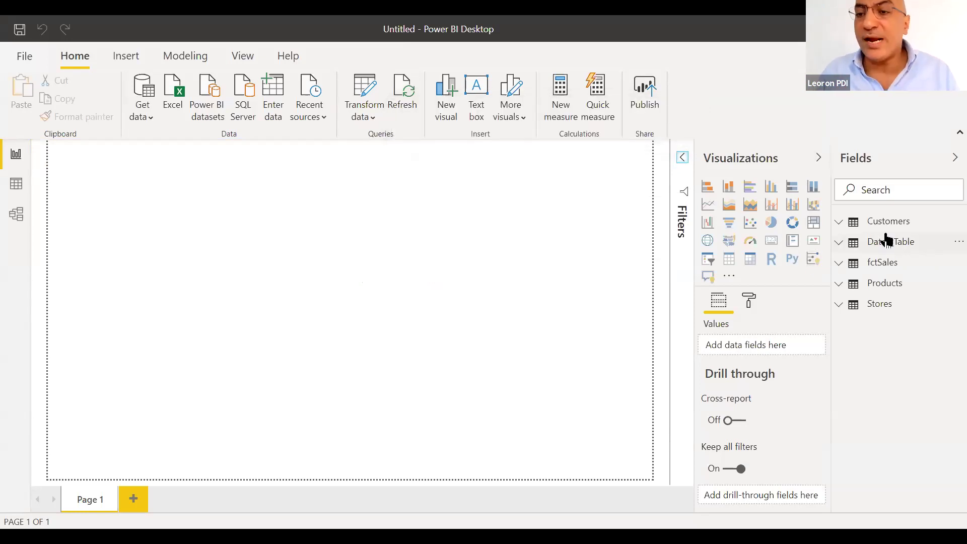
Wait for the import to finish and check the five tables in the Fields pane
mouse_move(874, 234)
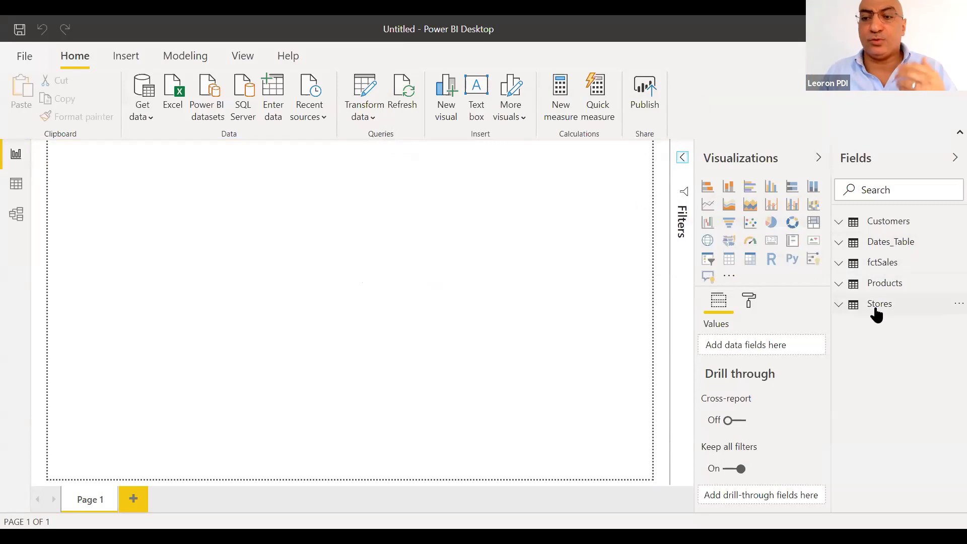
mouse_move(877, 315)
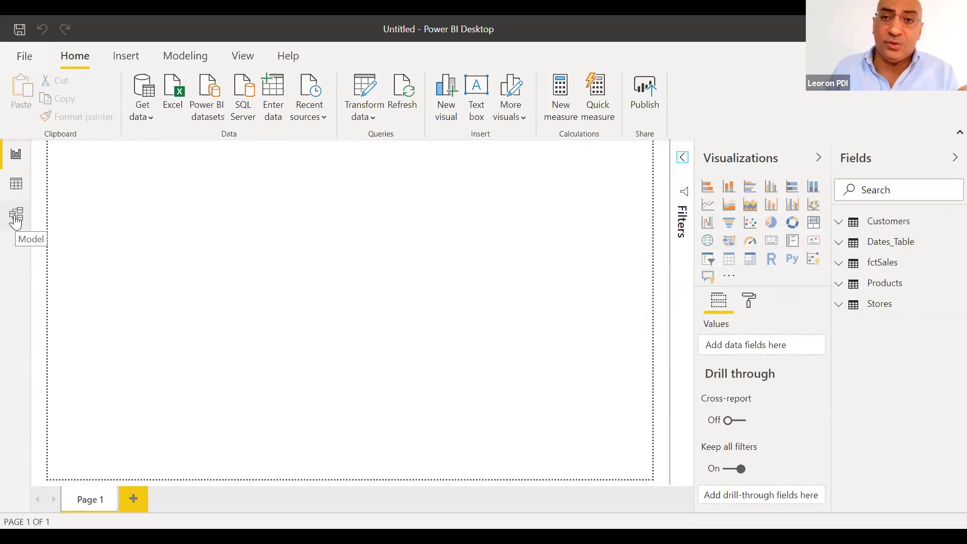
In Model view, hide Properties, zoom out, and reposition Products, fctSales and Dates_Table
click(16, 219)
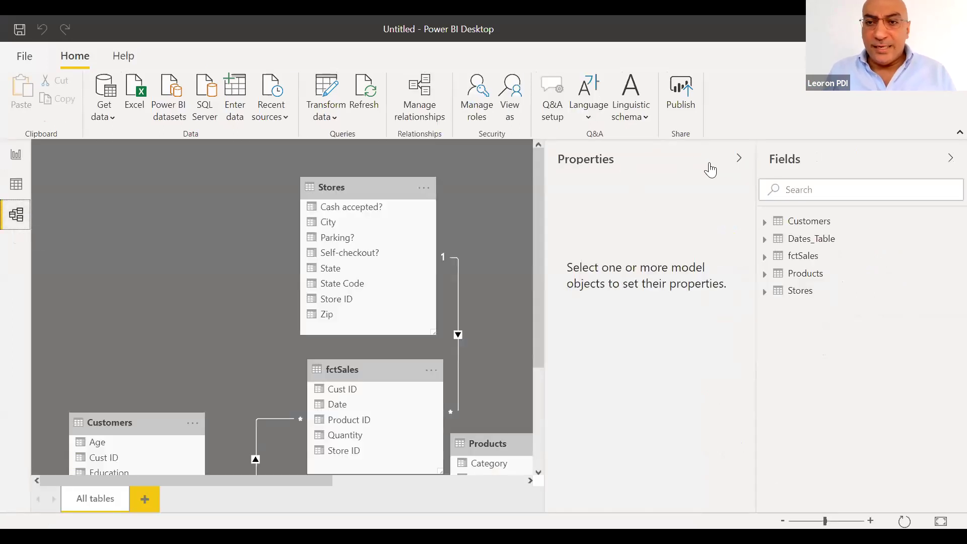
click(740, 159)
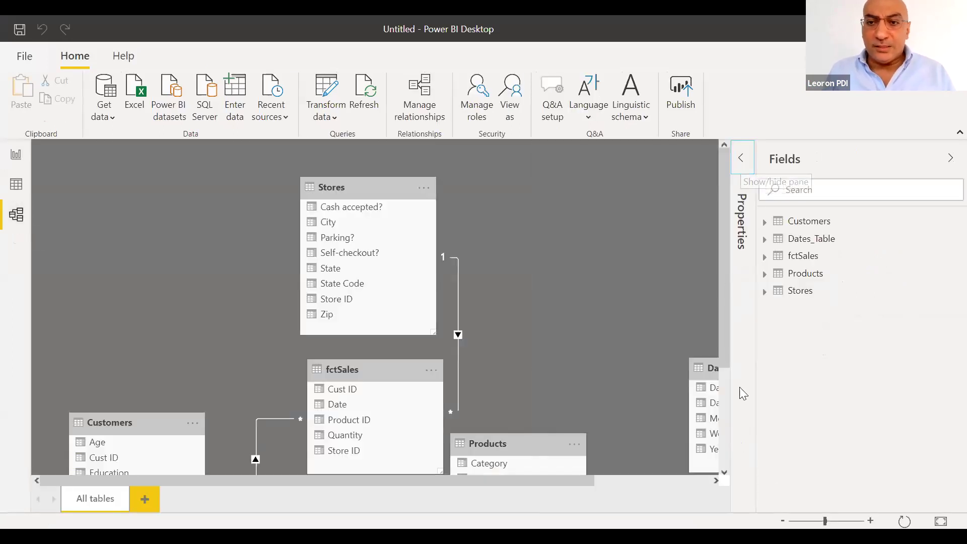
click(783, 521)
click(783, 521)
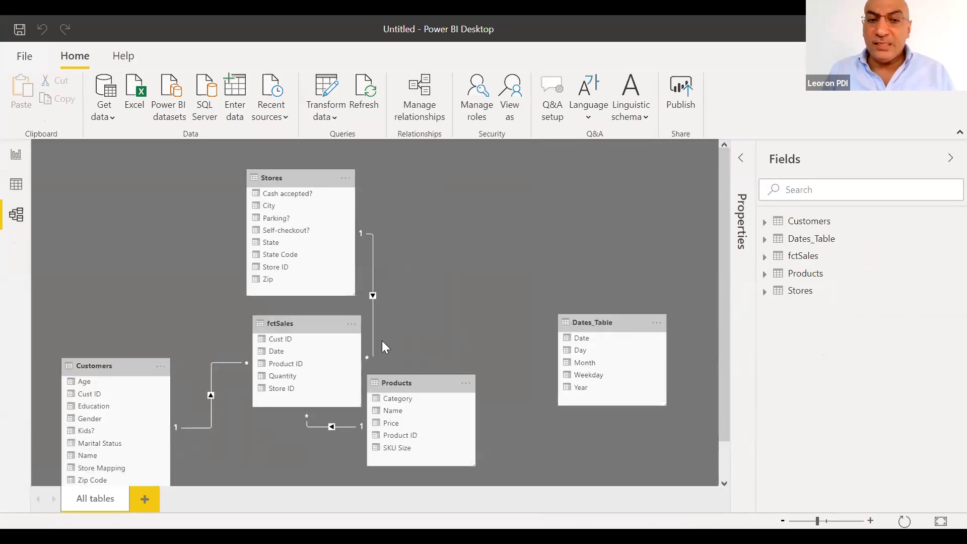
drag(420, 377, 494, 339)
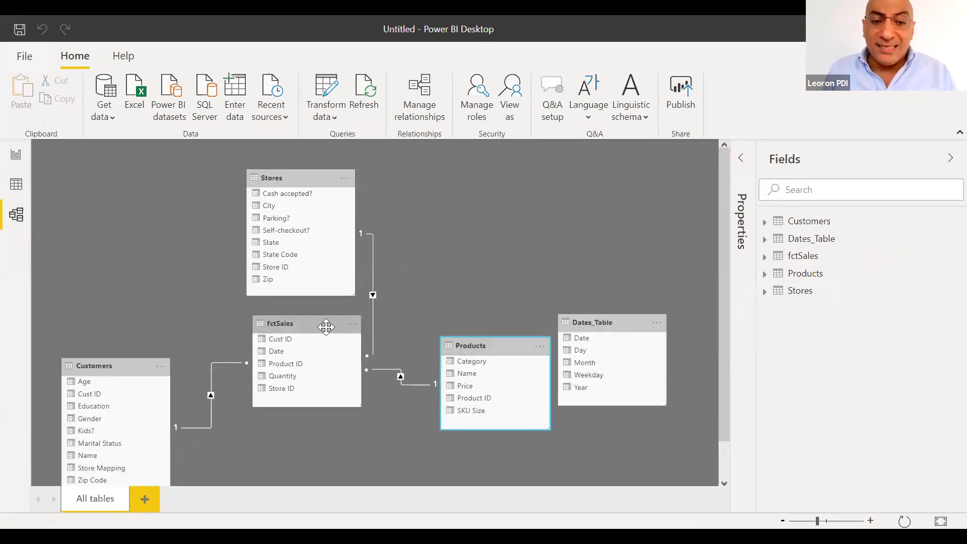
drag(292, 323, 288, 323)
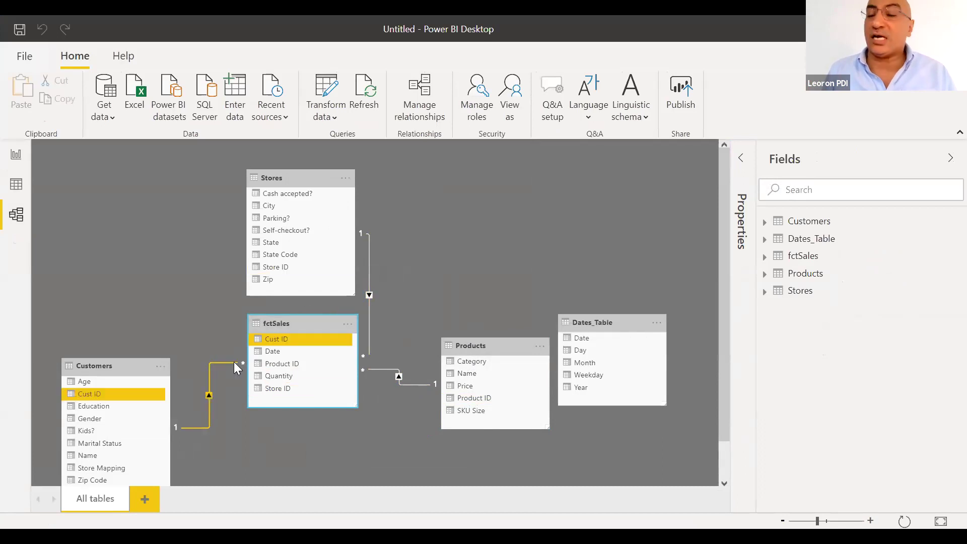
drag(586, 323, 487, 205)
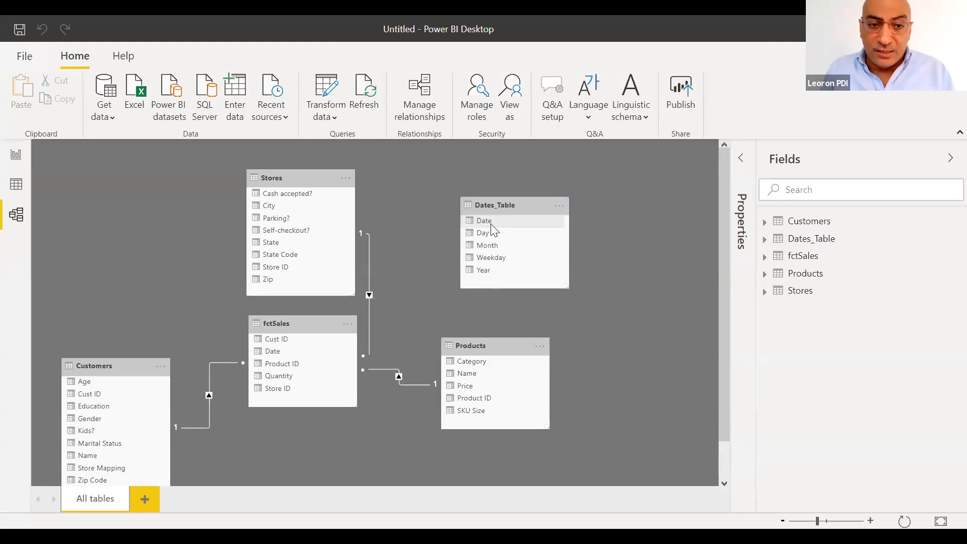
Delete the first Date relationship and relink fctSales Date to Dates_Table Date
drag(491, 224, 295, 350)
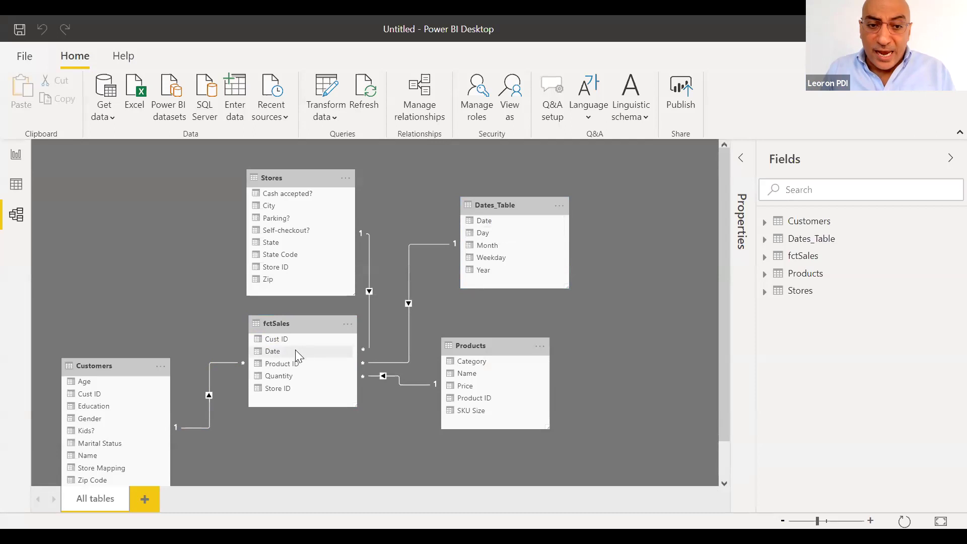
right_click(410, 348)
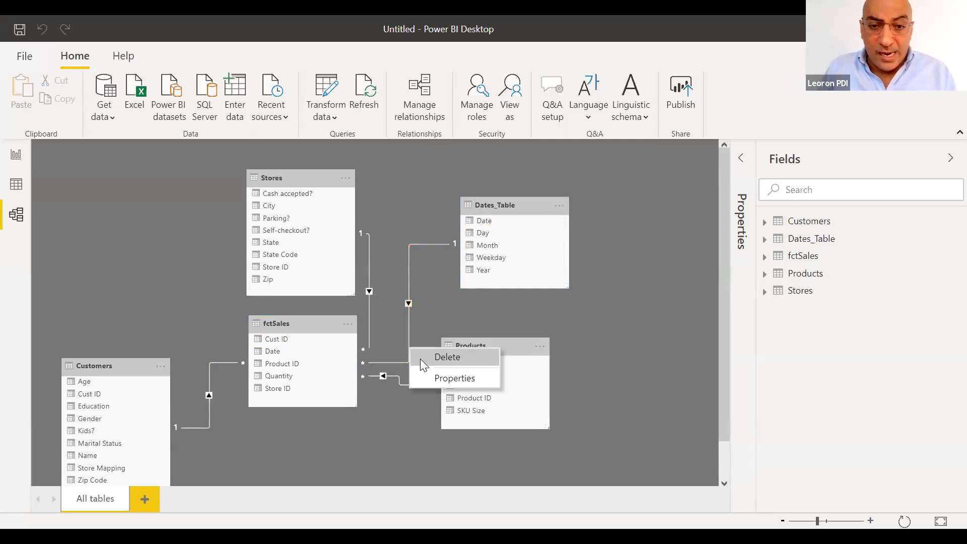
click(421, 358)
click(554, 304)
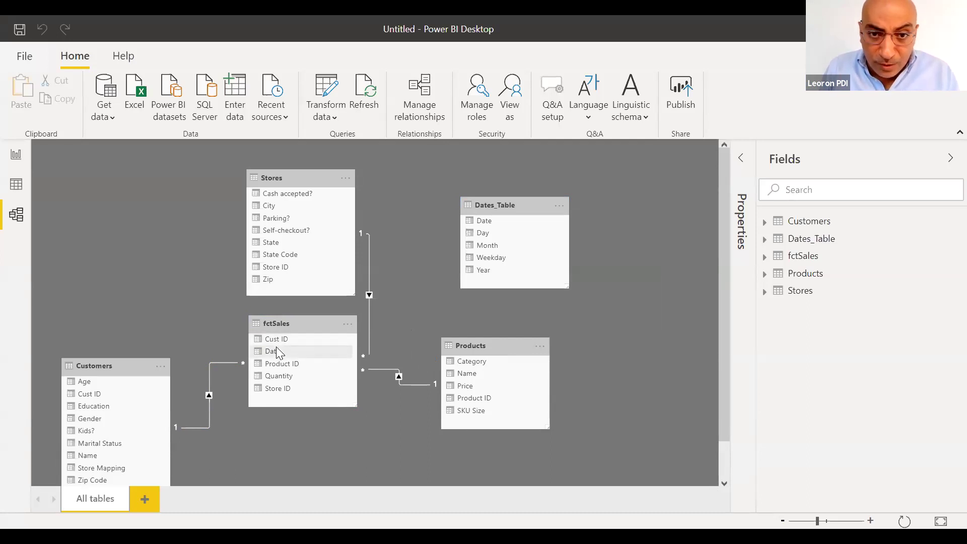
drag(276, 348, 481, 221)
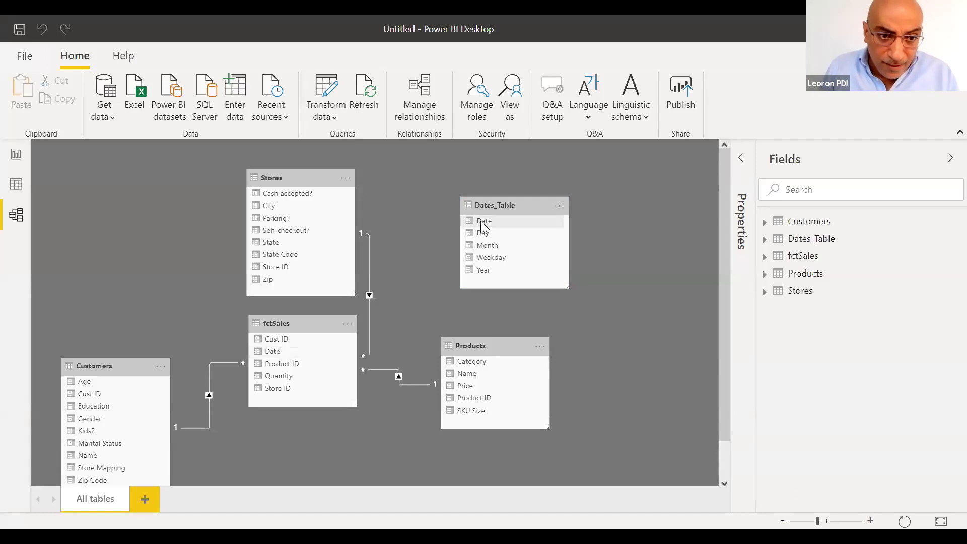
drag(481, 221, 480, 221)
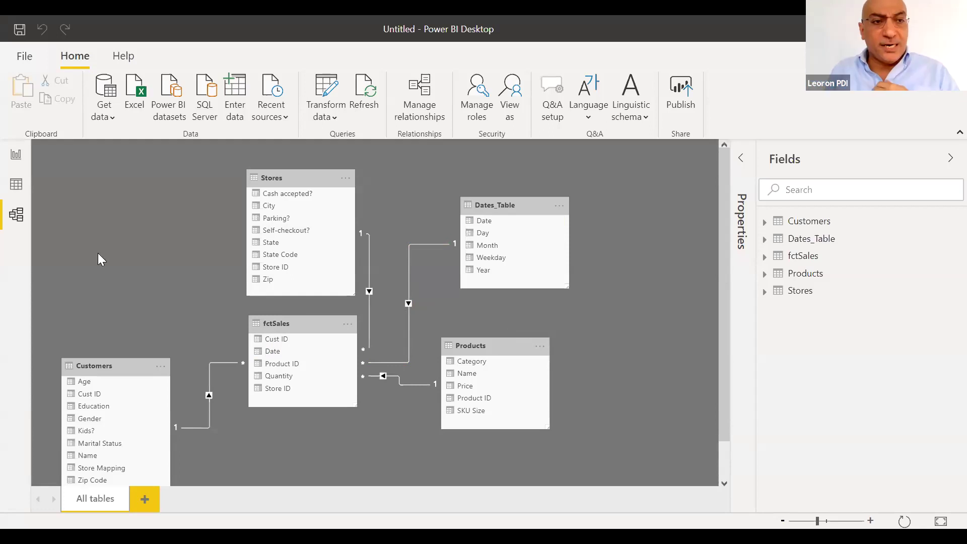
click(7, 186)
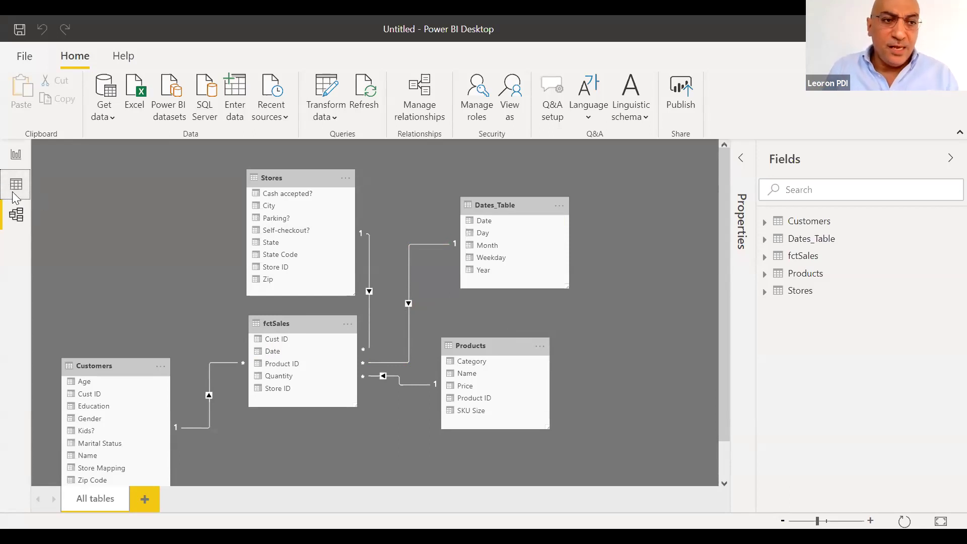
Switch to Data view and show the Customers table's data, including its Age column
click(14, 195)
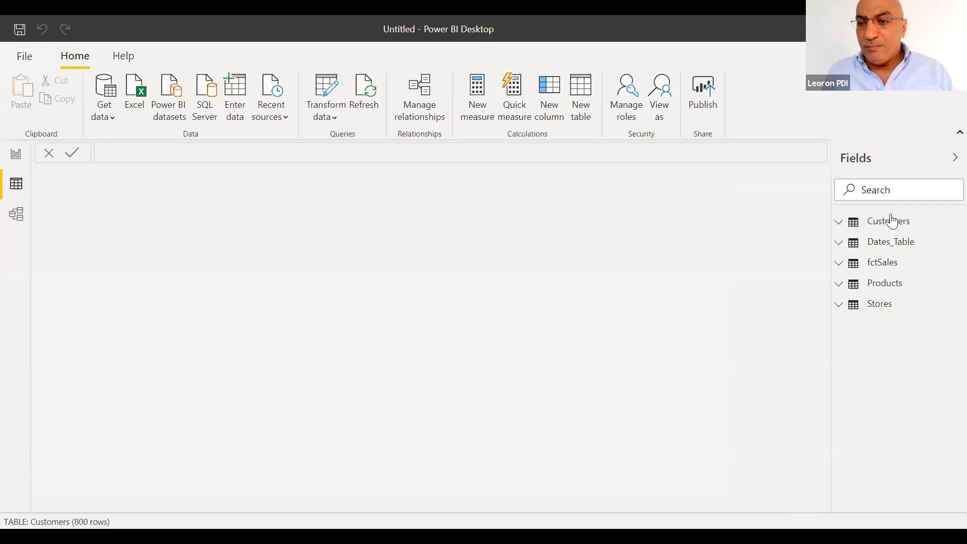
click(891, 221)
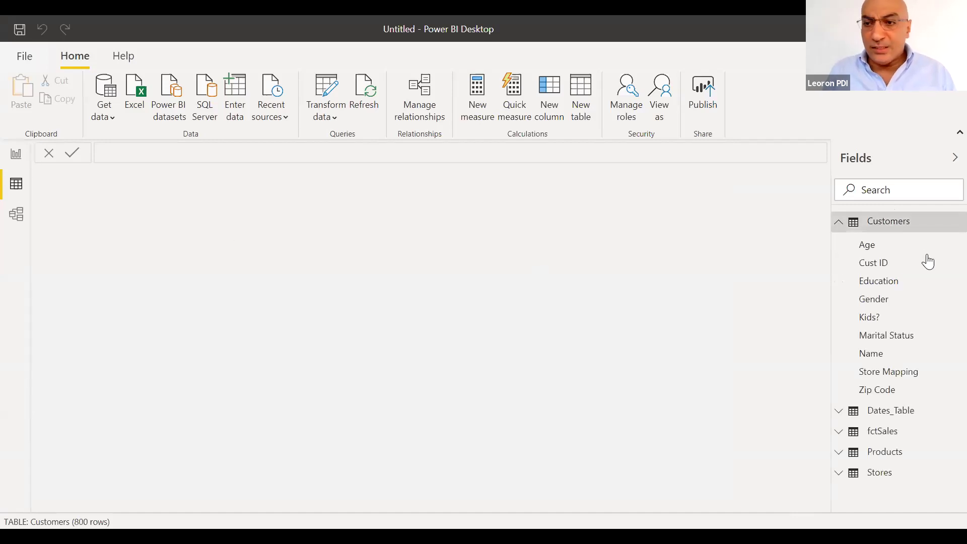
click(874, 256)
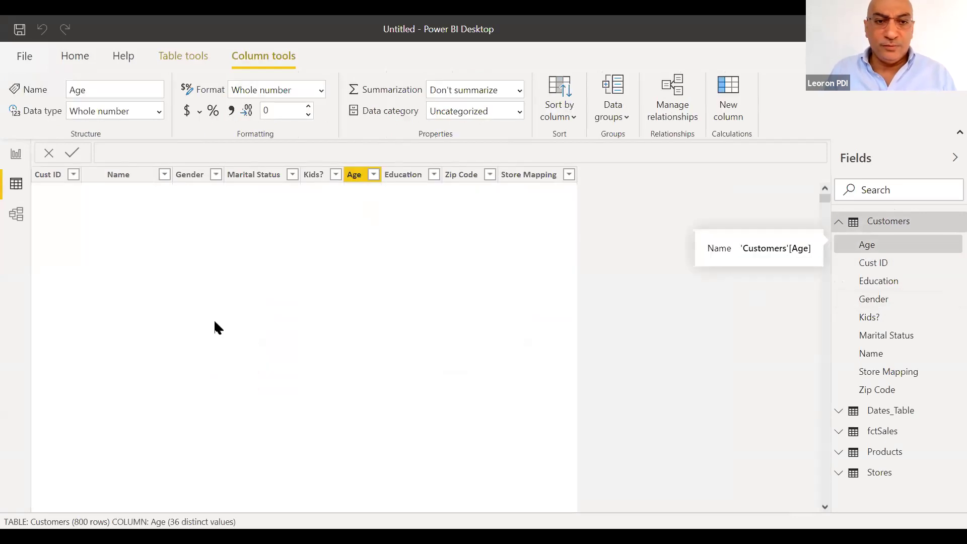
click(890, 223)
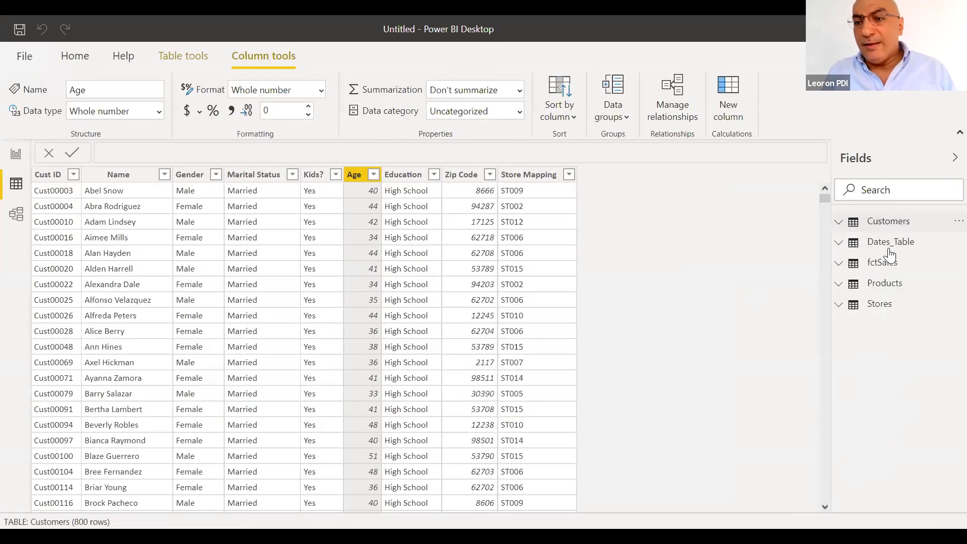
Show the Dates_Table, fctSales, Products and Stores tables in turn, ending on fctSales's rows
click(890, 250)
click(886, 248)
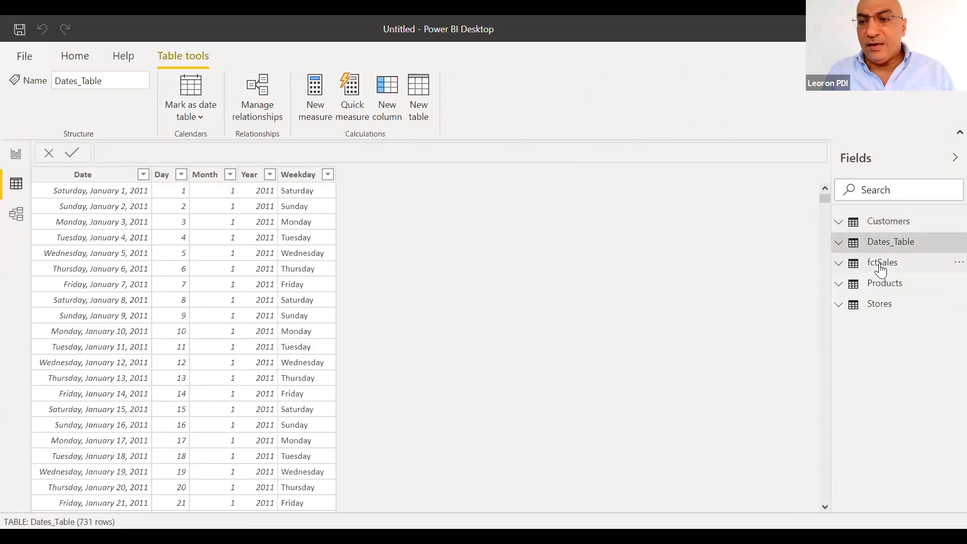
click(882, 269)
click(881, 266)
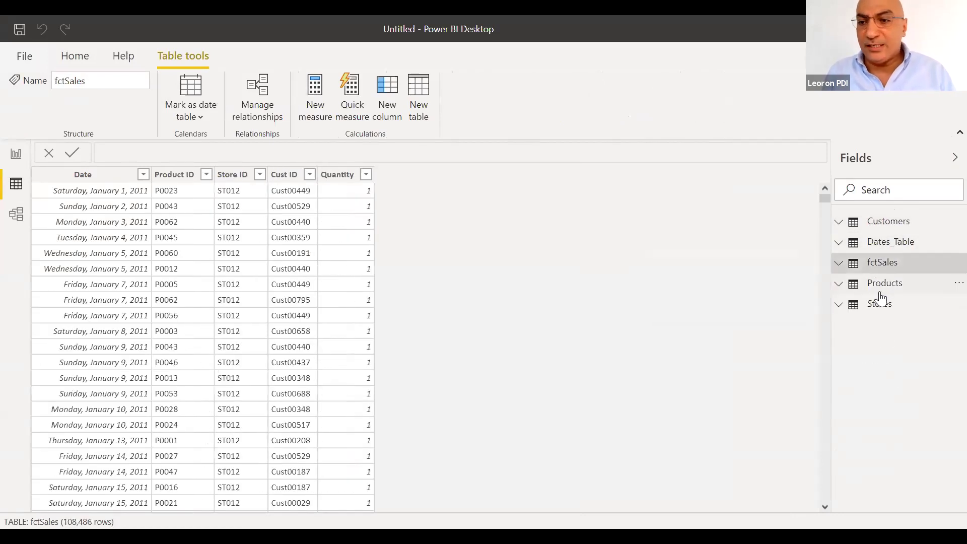
click(882, 290)
click(881, 291)
click(880, 309)
click(879, 309)
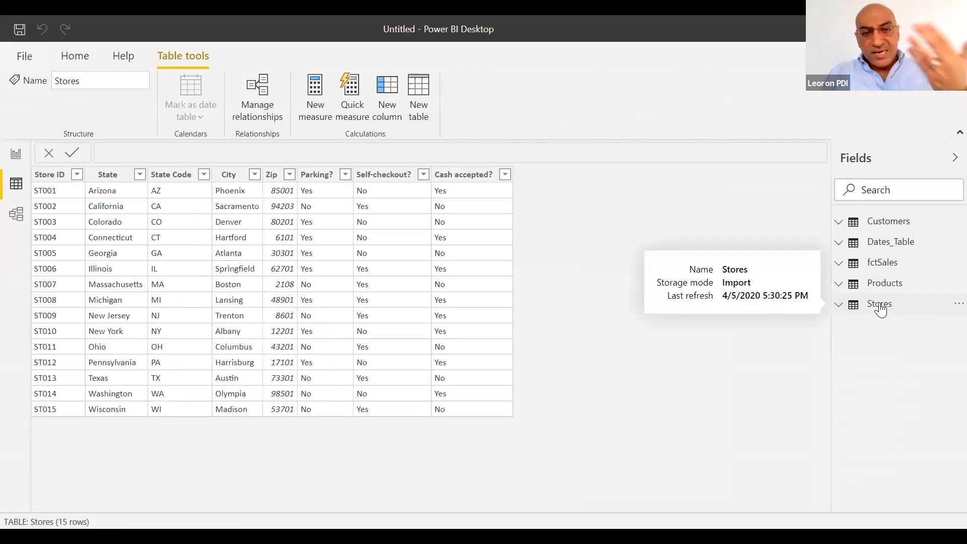
click(875, 267)
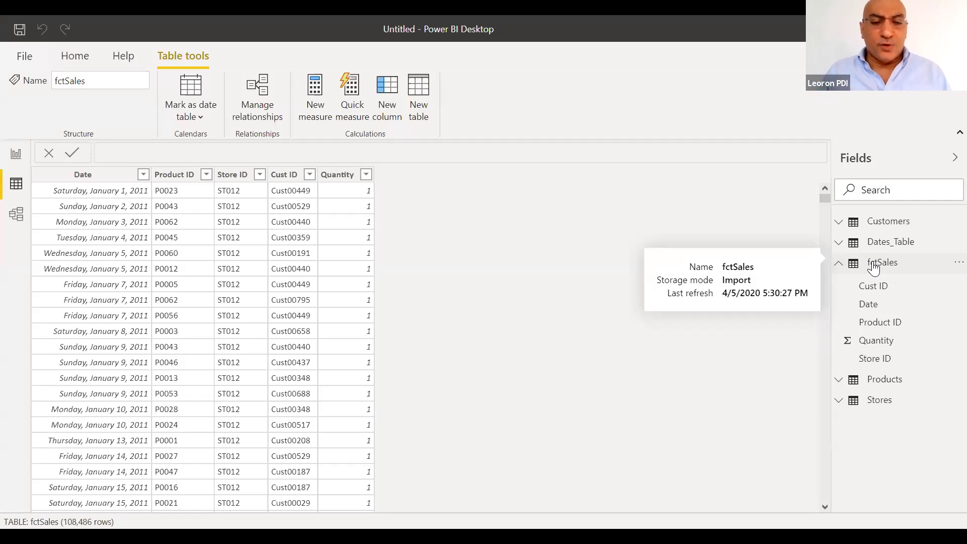
click(874, 267)
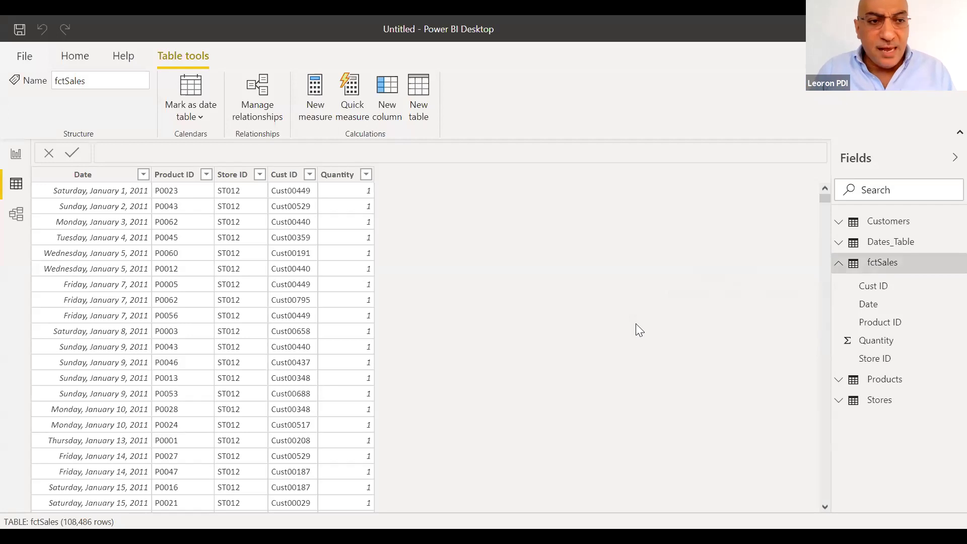
click(345, 181)
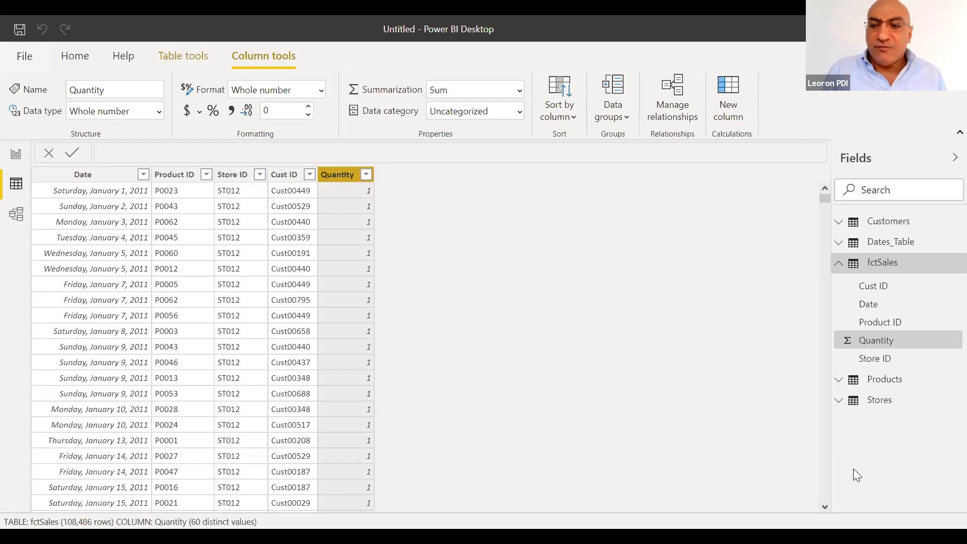
click(879, 382)
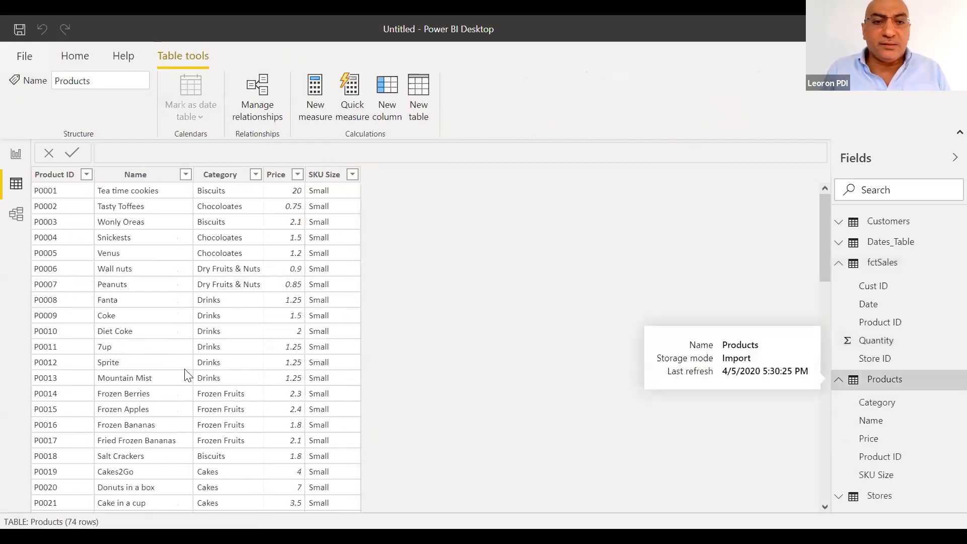
click(278, 181)
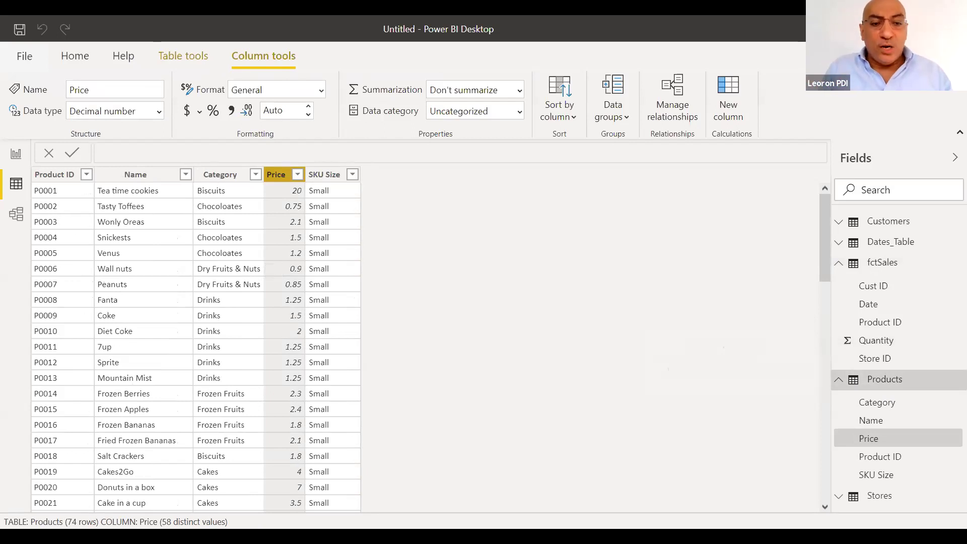
click(876, 262)
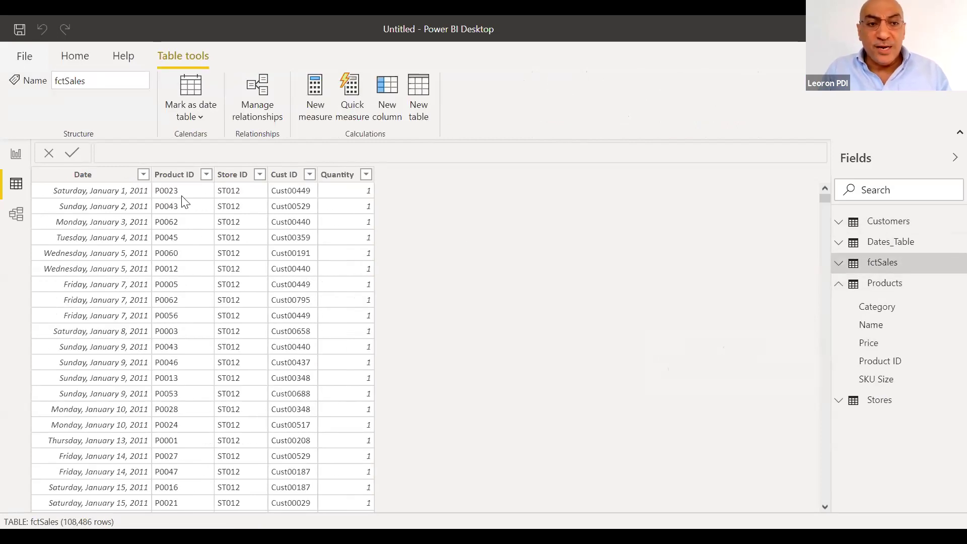
Select fctSales's Product ID column and return to the Home commands
click(195, 197)
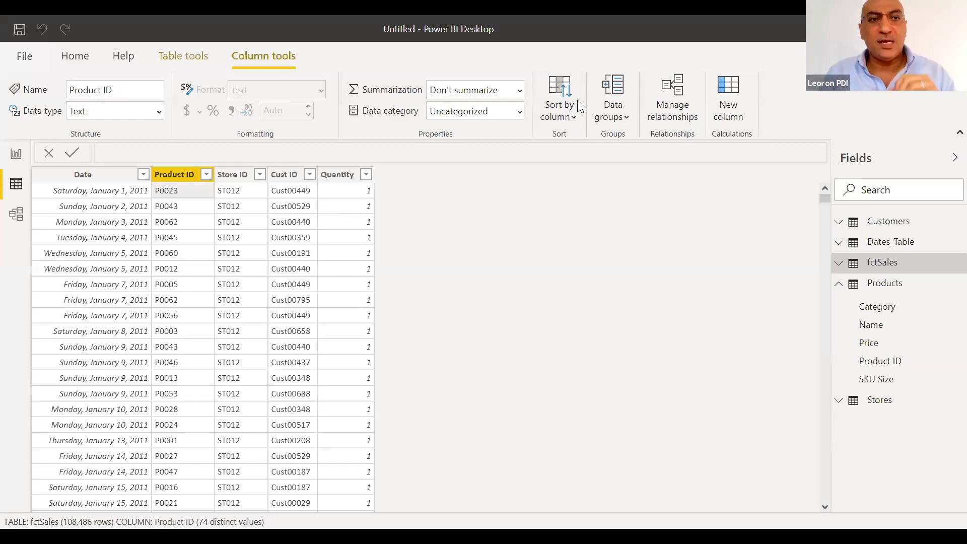
click(87, 65)
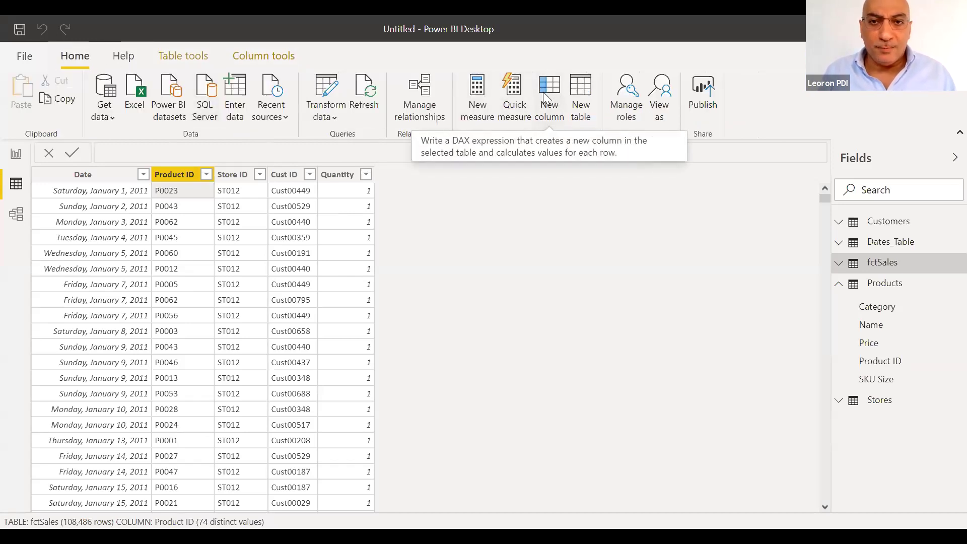
Add the fctSales column sales = RELATED(Products[Price]) * fctSales[Quantity]
click(545, 95)
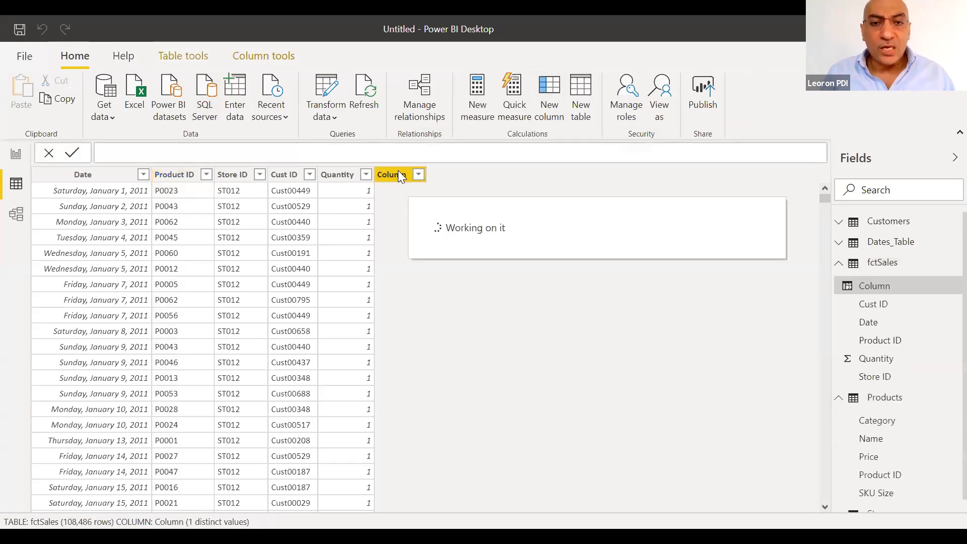
text(sales)
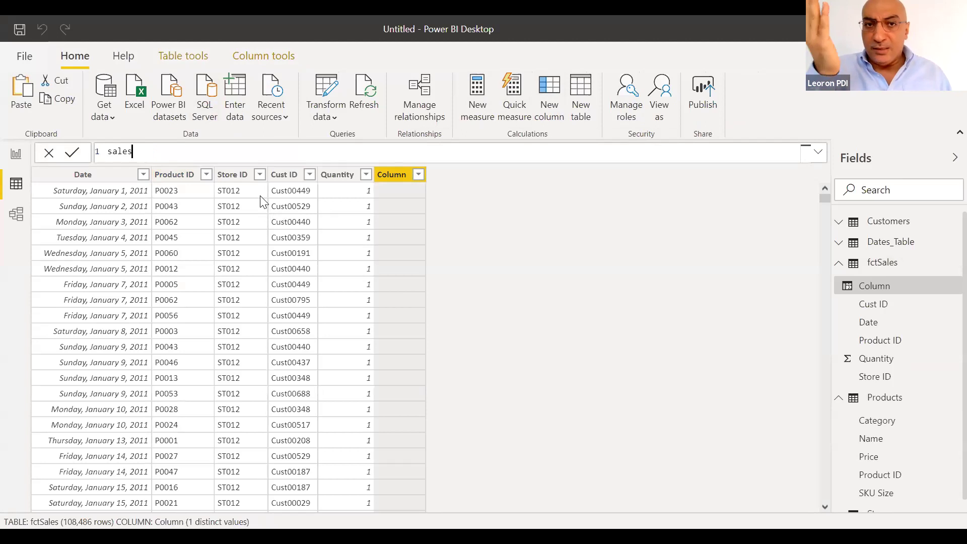
text(=)
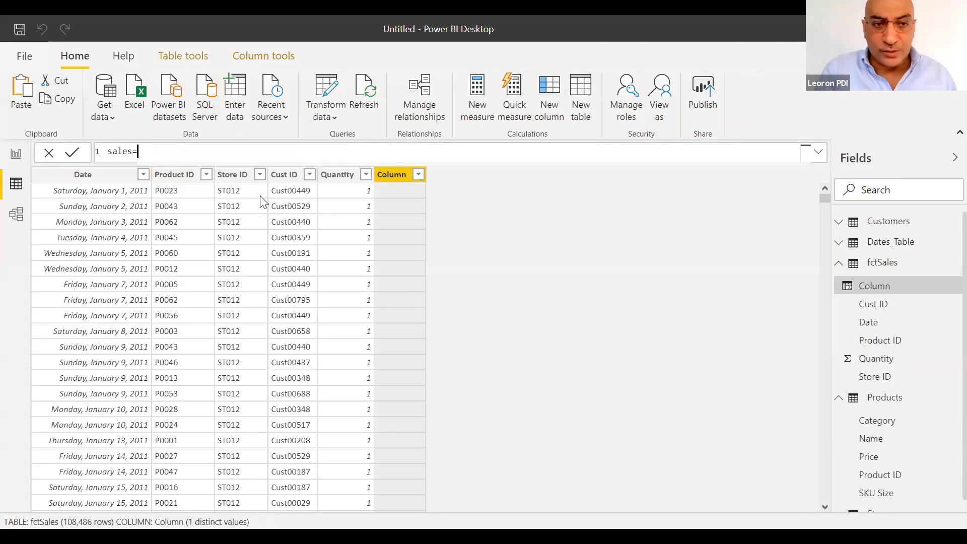
text(related()
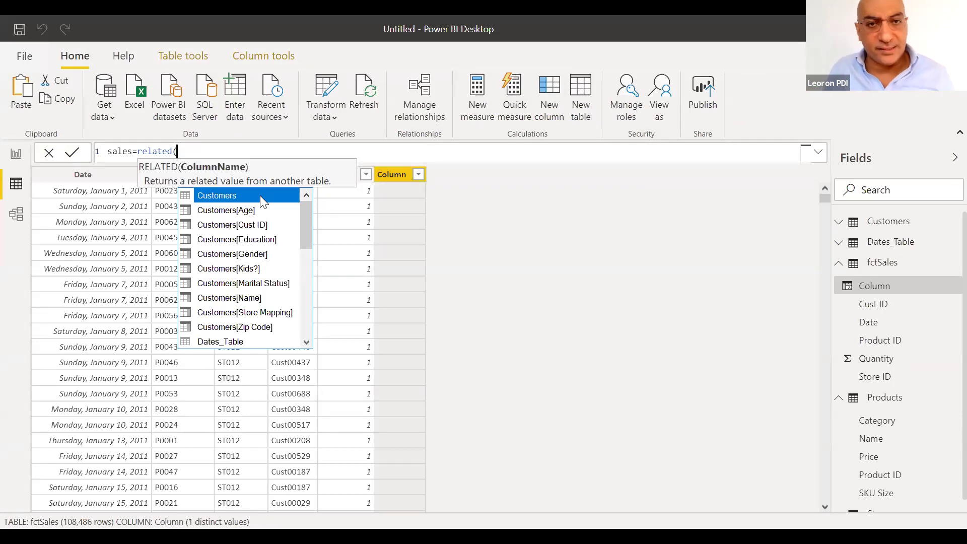
text(produc)
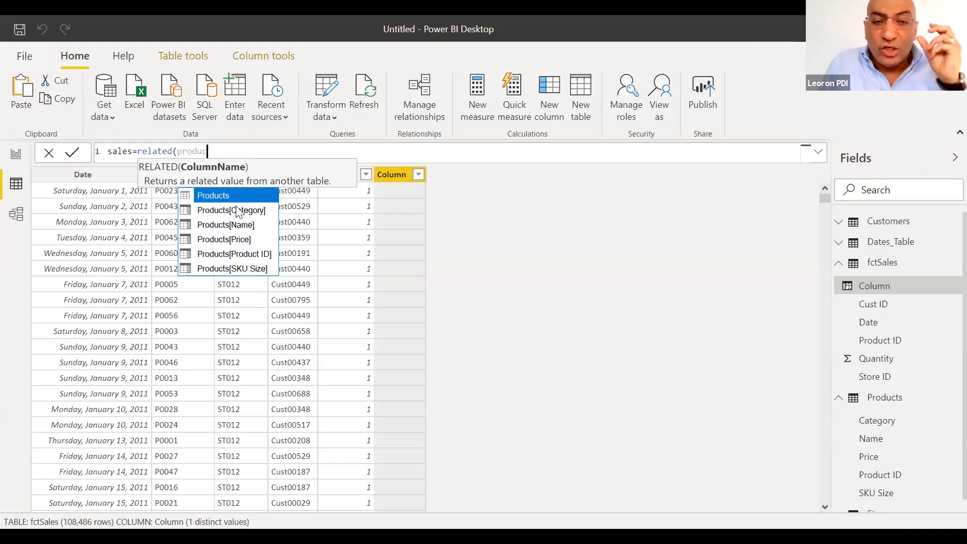
key(Down)
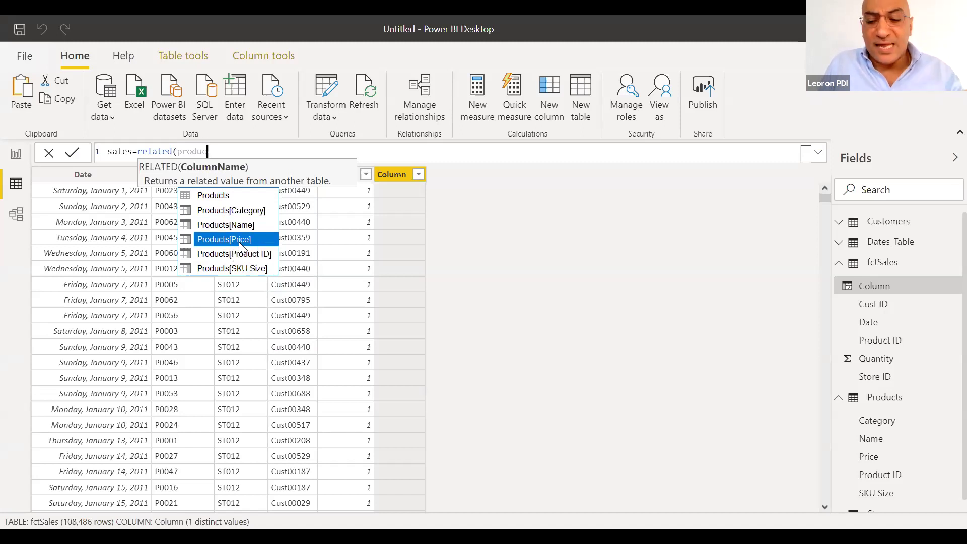
click(239, 242)
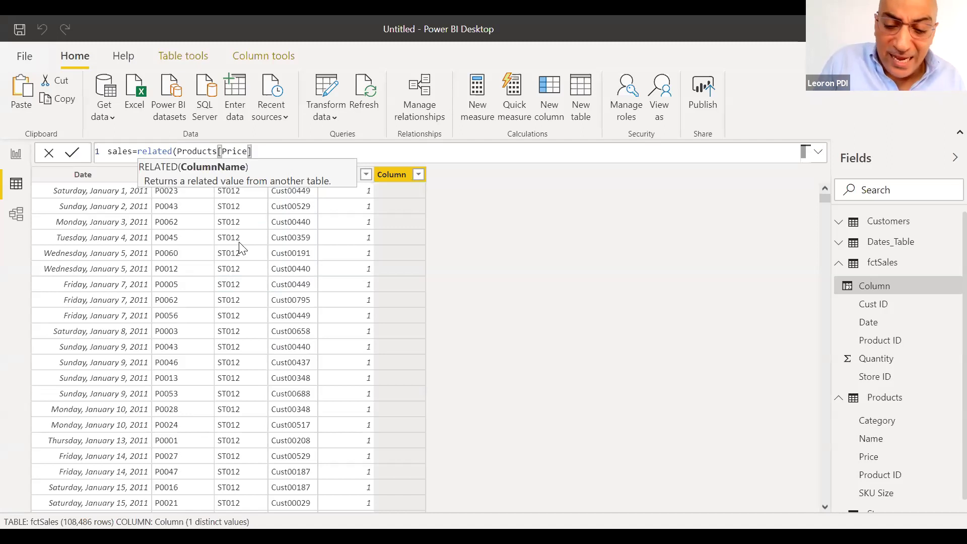
text())
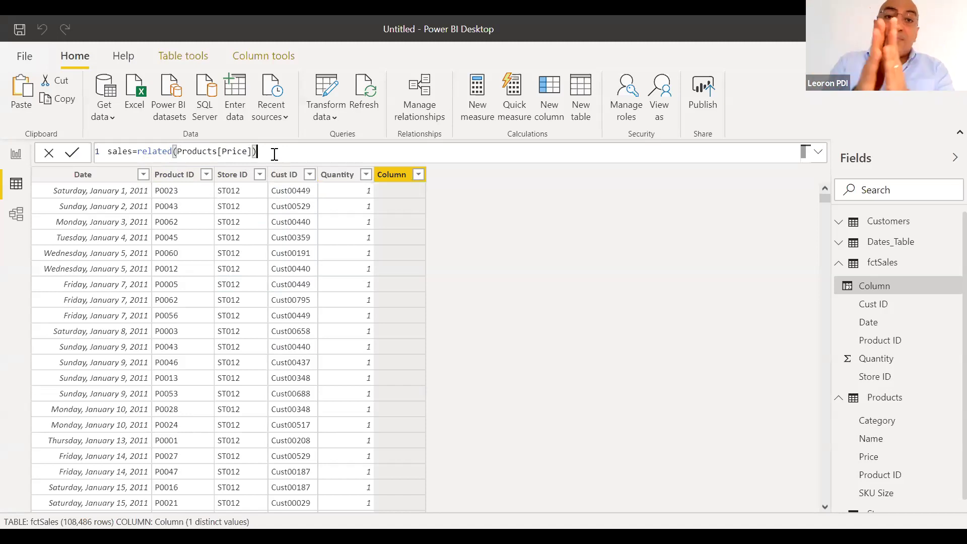
text(*fctsales)
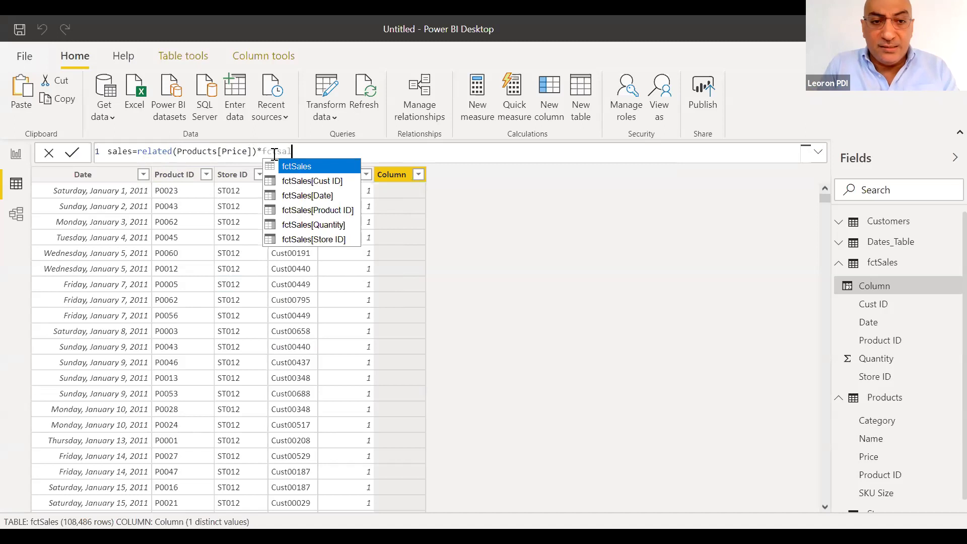
key(Down)
key(Down)
key(Down)
key(Down)
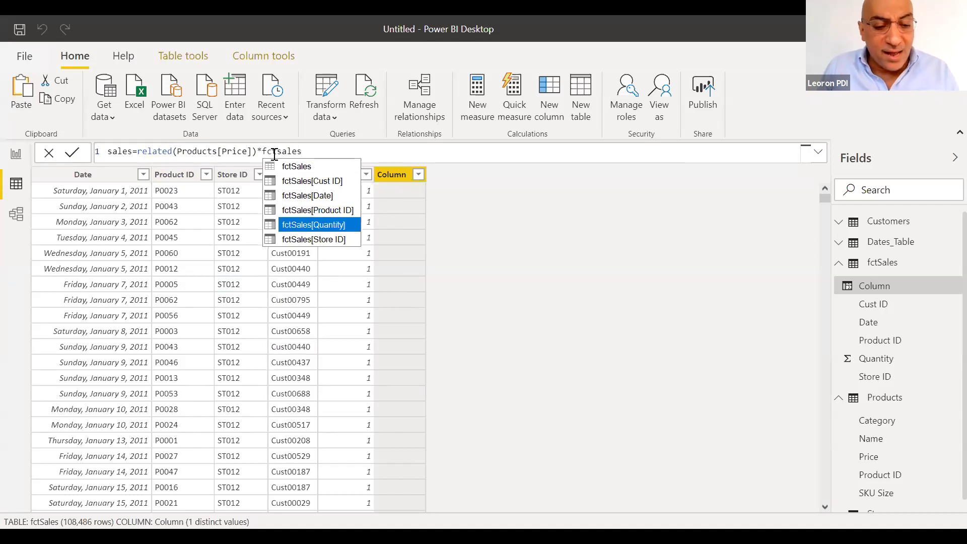
key(Tab)
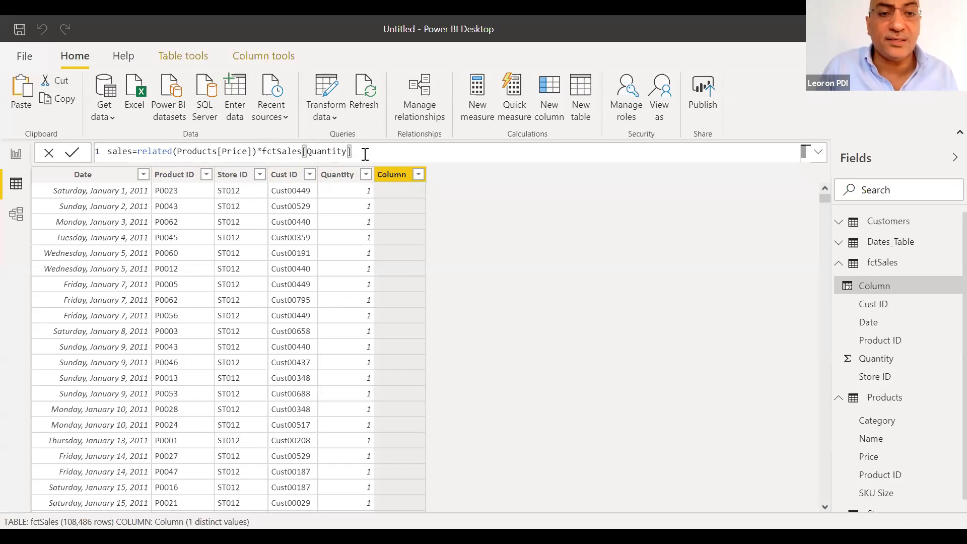
key(Return)
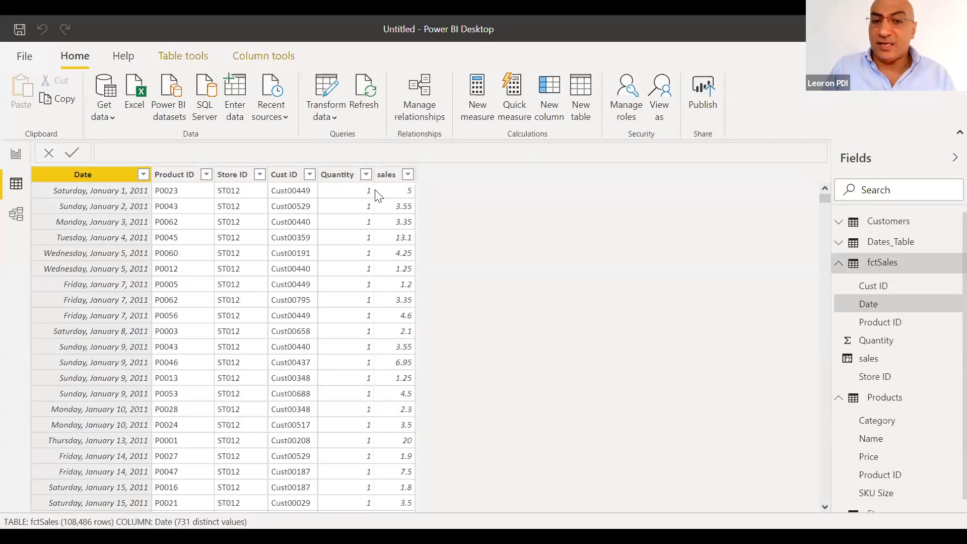
drag(821, 200, 822, 308)
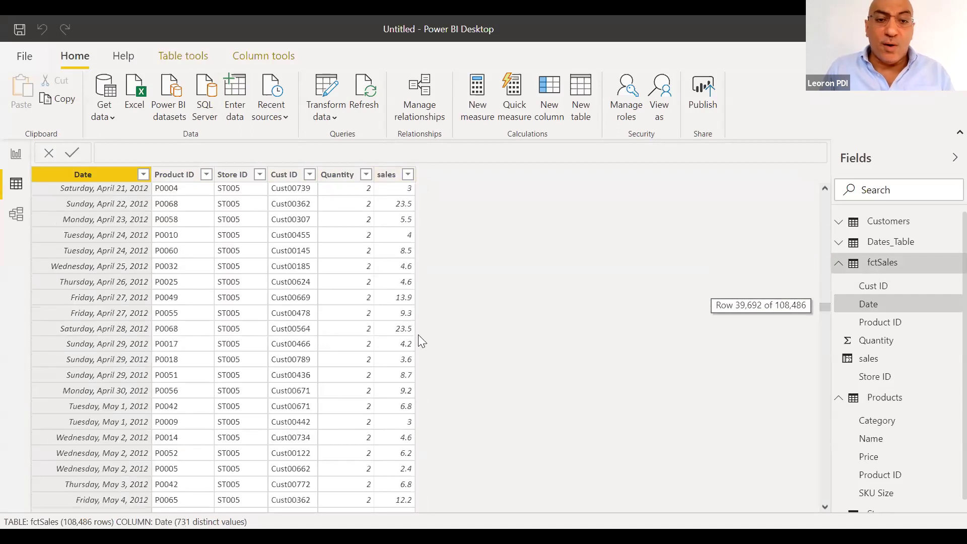
click(367, 285)
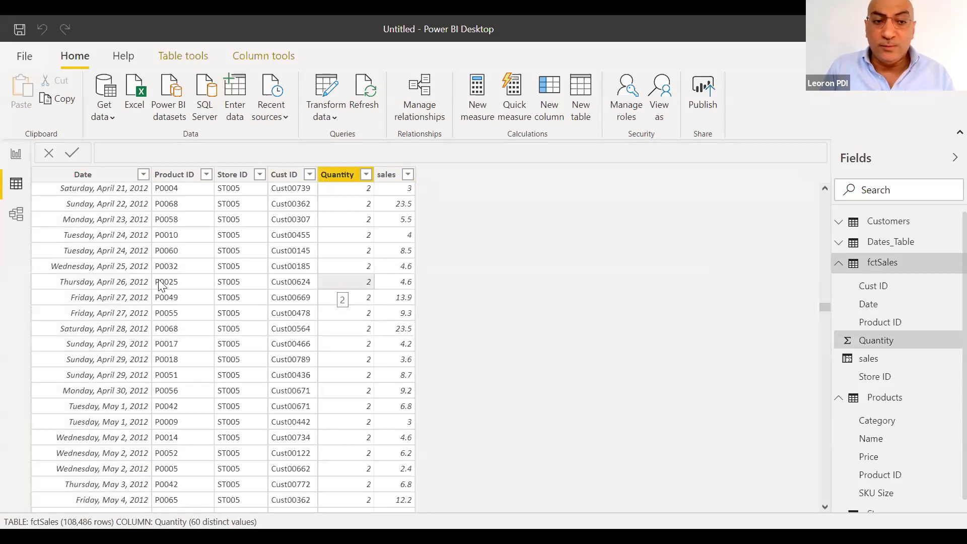
click(168, 285)
click(361, 286)
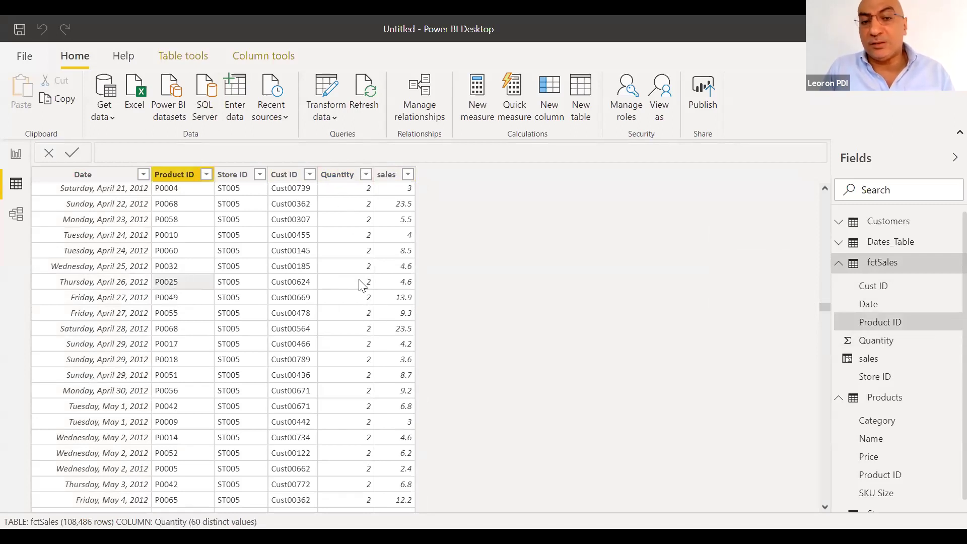
click(391, 287)
drag(825, 306, 813, 178)
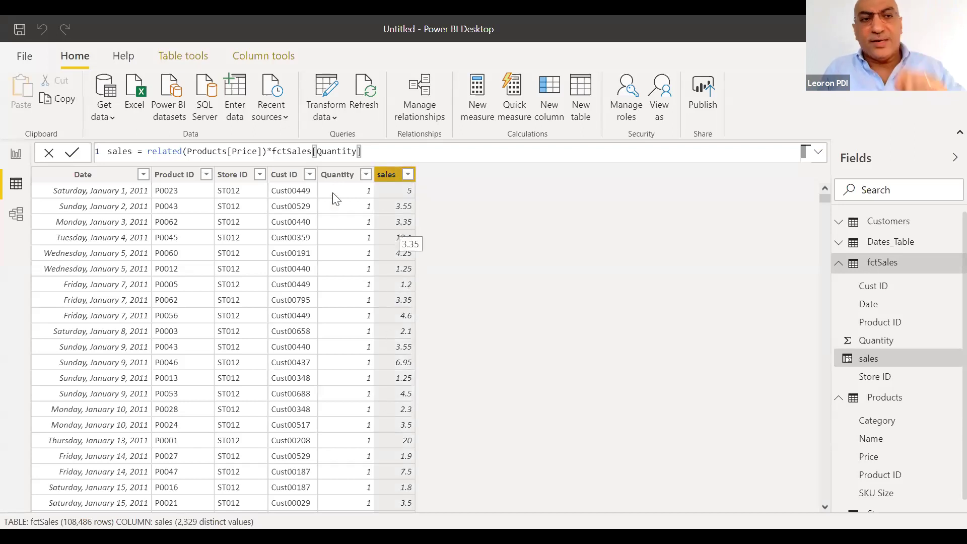
Give the sales column comma-style decimal formatting with 0 decimal places
click(254, 62)
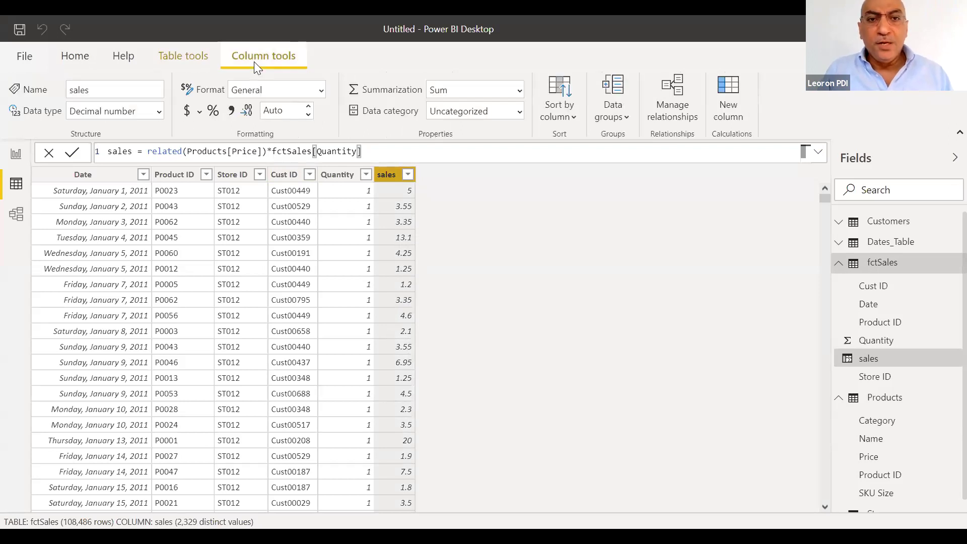
click(231, 112)
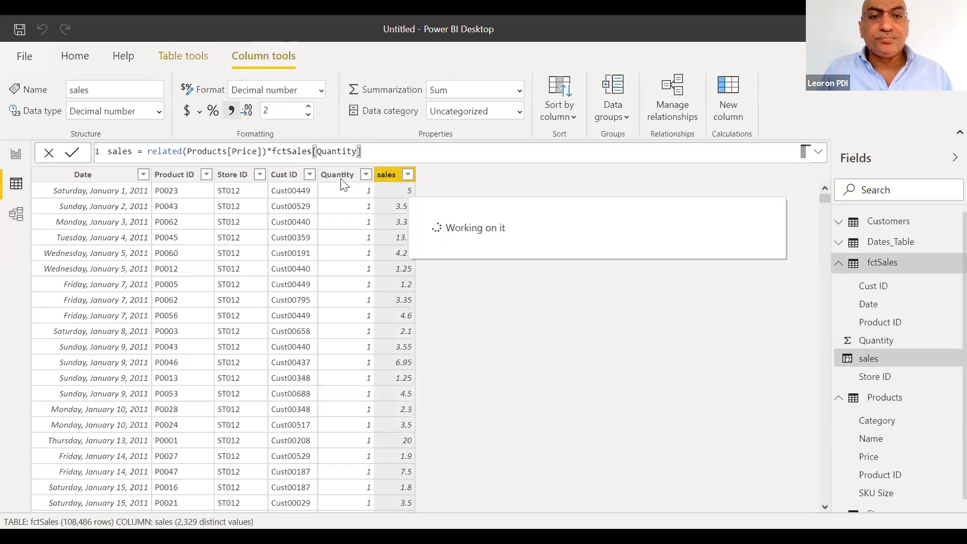
click(308, 115)
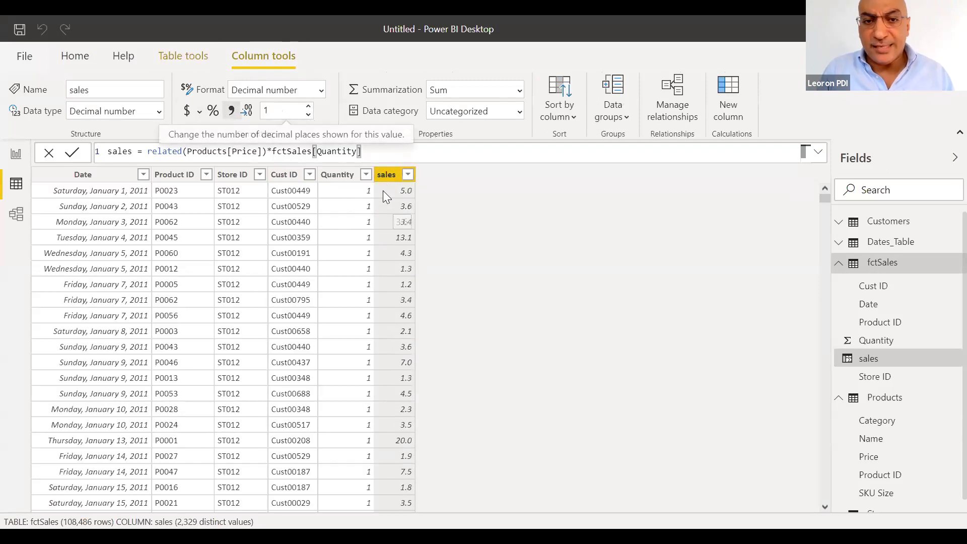
click(308, 115)
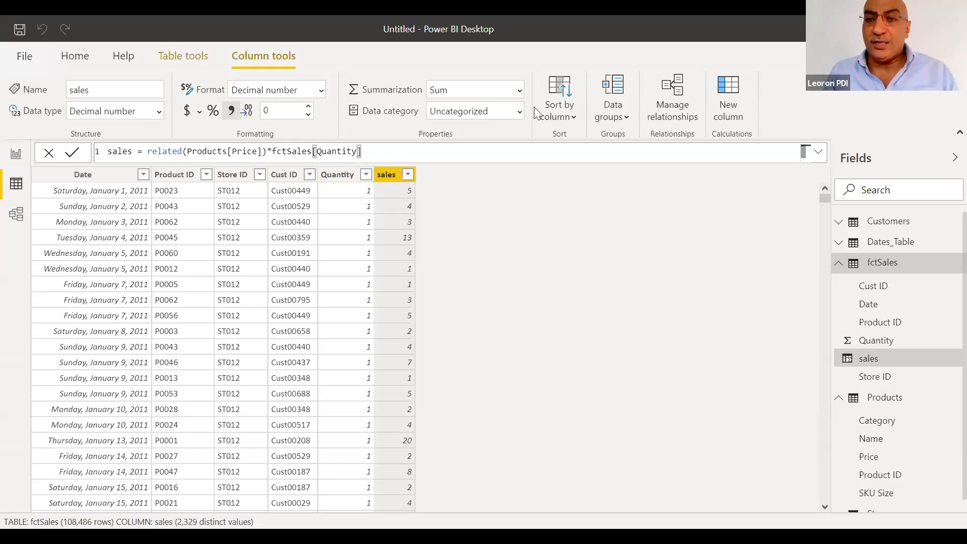
click(74, 56)
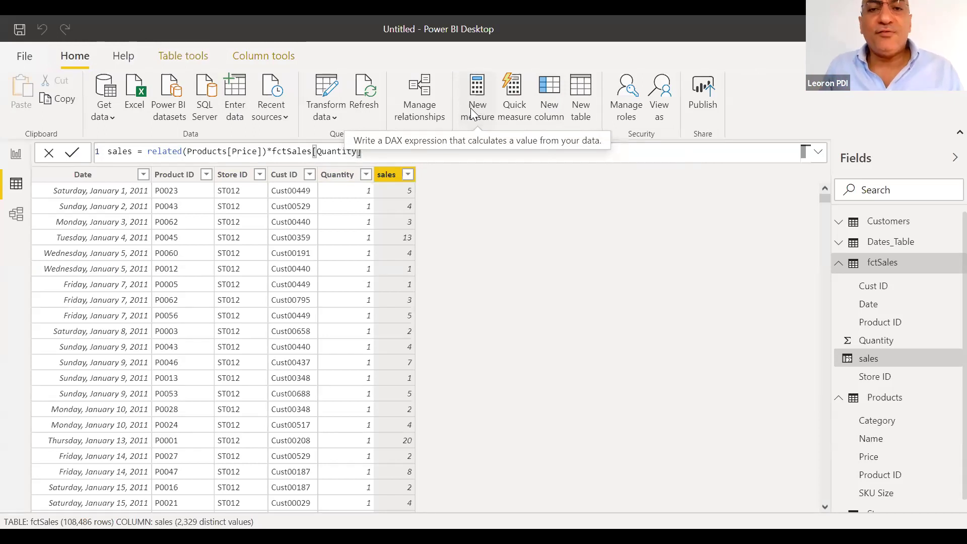
Create the fctSales measure sum of rev = SUM(fctSales[sales])
click(470, 107)
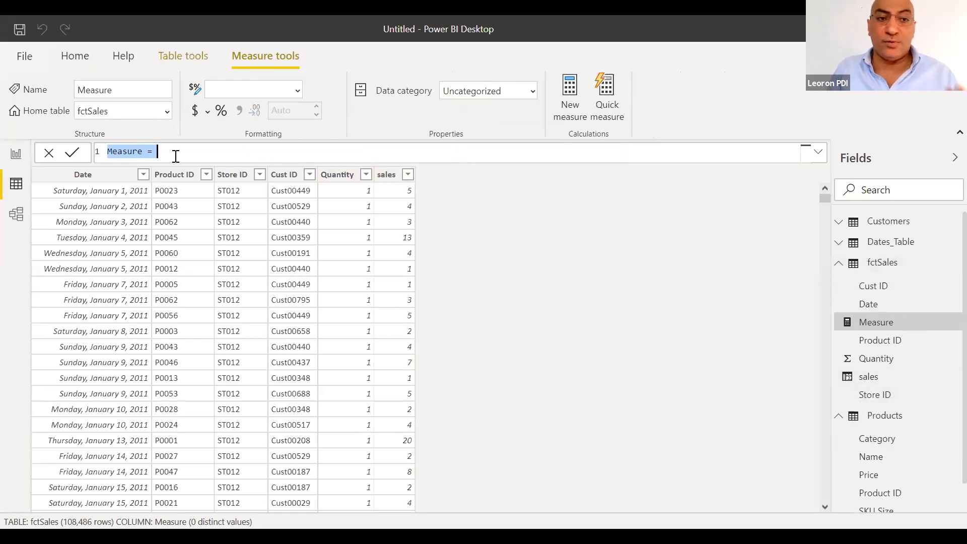
key(BackSpace)
text(s)
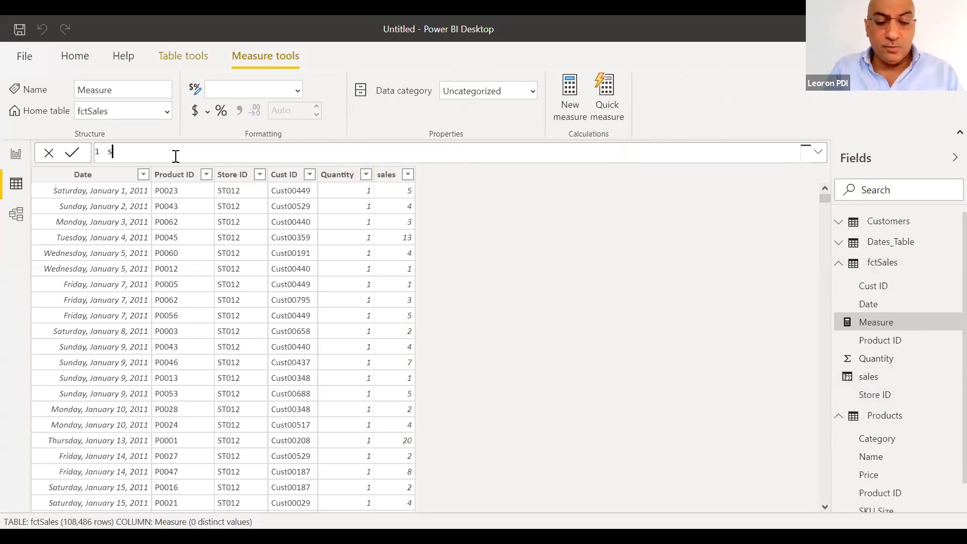
text(um of rev)
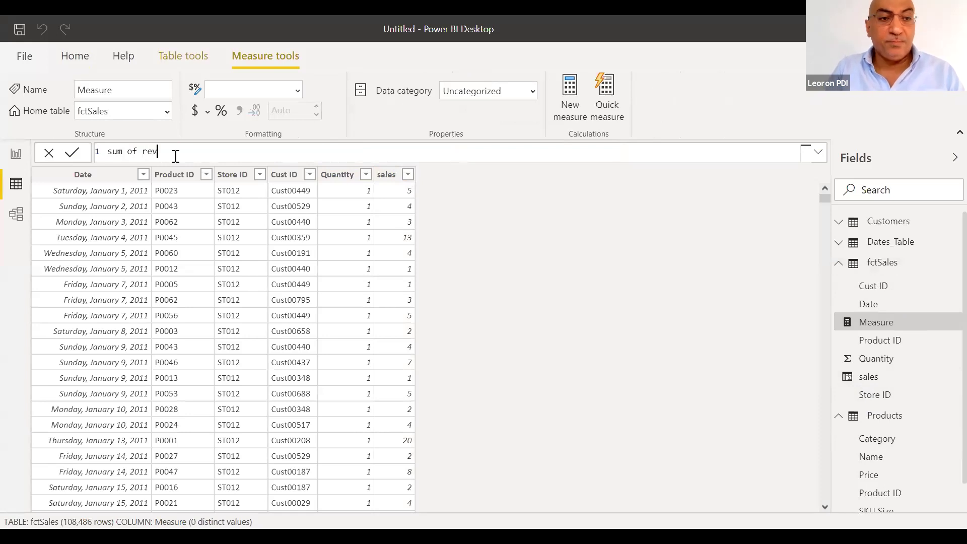
text(=sum)
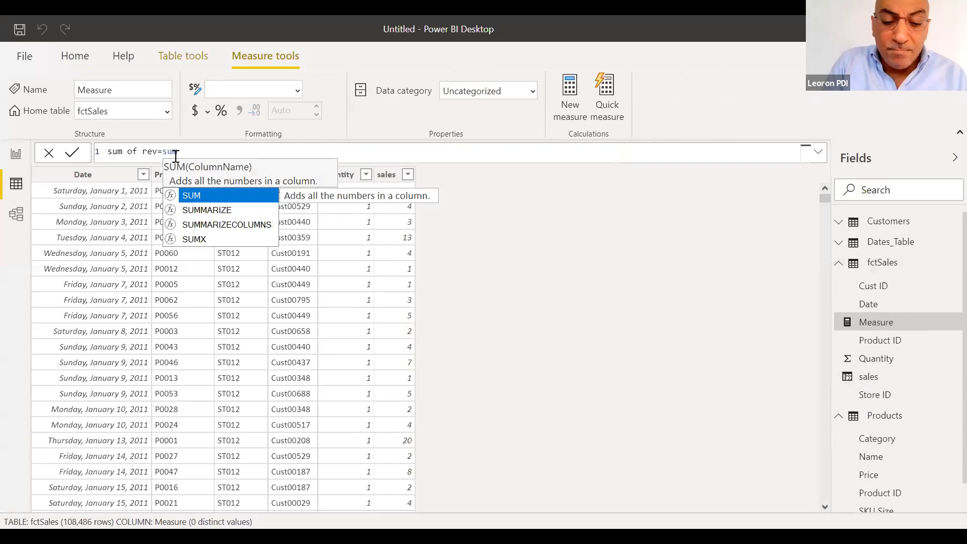
text((fcts)
key(Down)
key(Down)
key(Down)
key(Down)
key(Down)
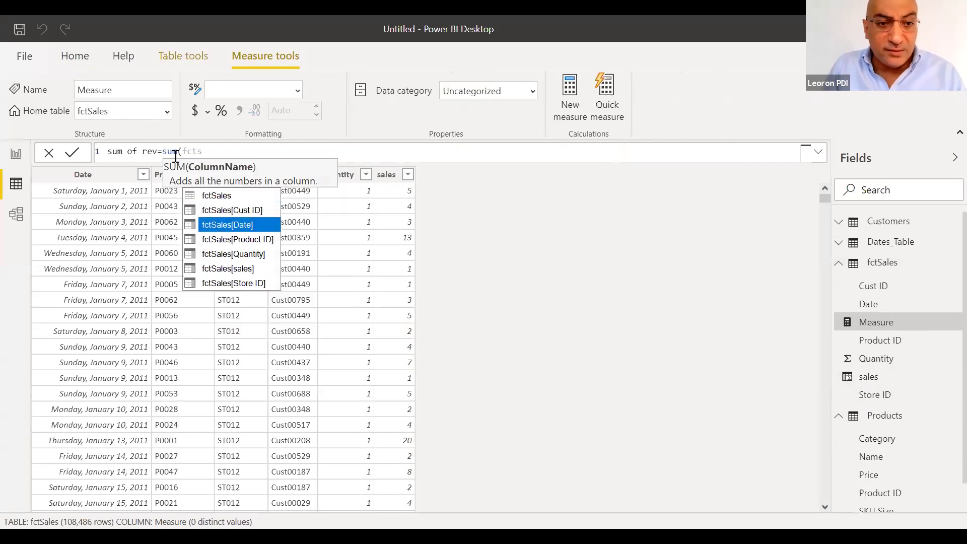
key(Tab)
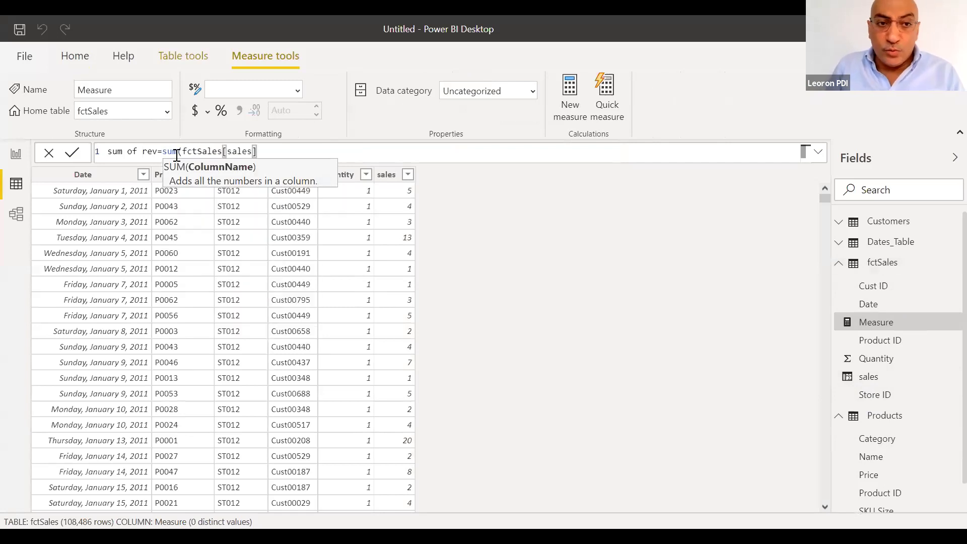
key(BackSpace)
key(BackSpace)
key(BackSpace)
key(BackSpace)
key(BackSpace)
key(BackSpace)
key(BackSpace)
key(BackSpace)
key(BackSpace)
key(BackSpace)
key(BackSpace)
key(BackSpace)
key(BackSpace)
key(BackSpace)
key(BackSpace)
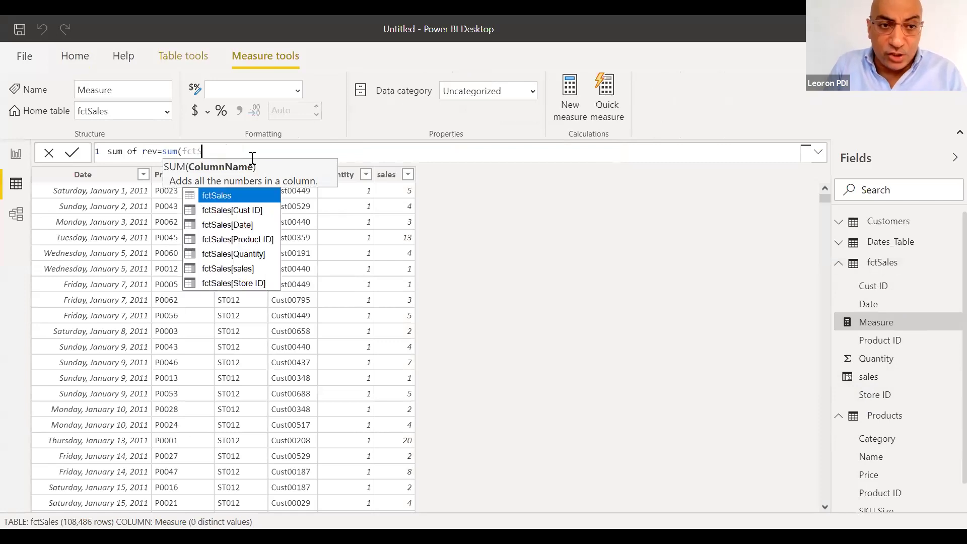
text(fct)
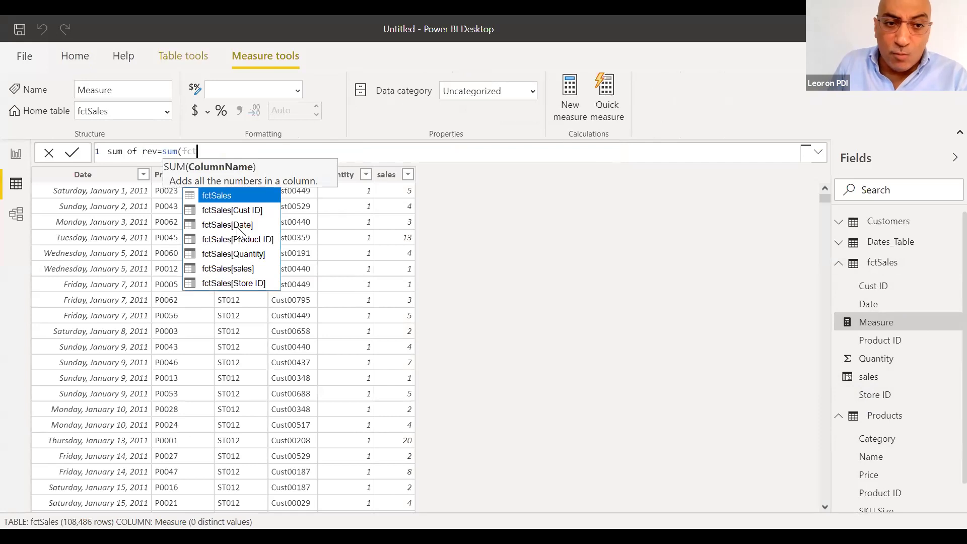
click(237, 271)
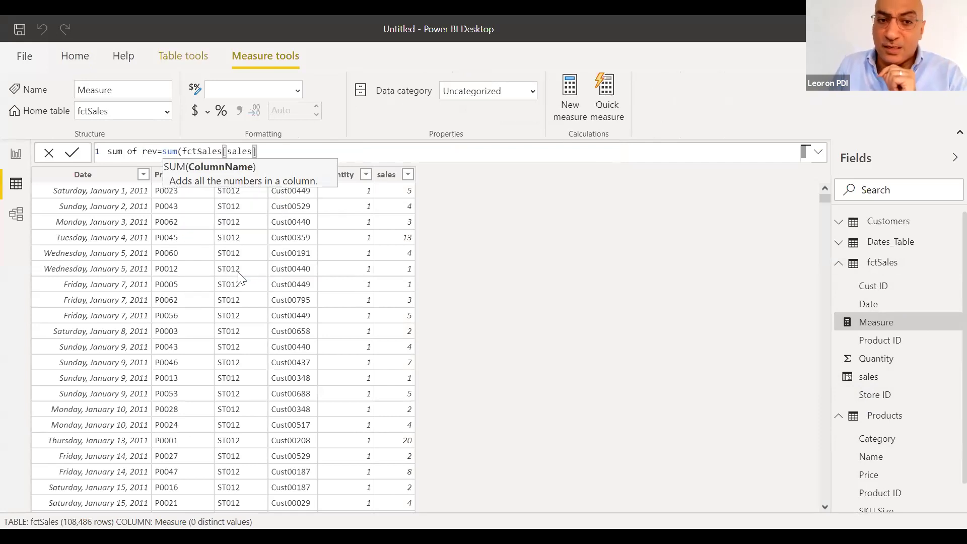
text())
key(Return)
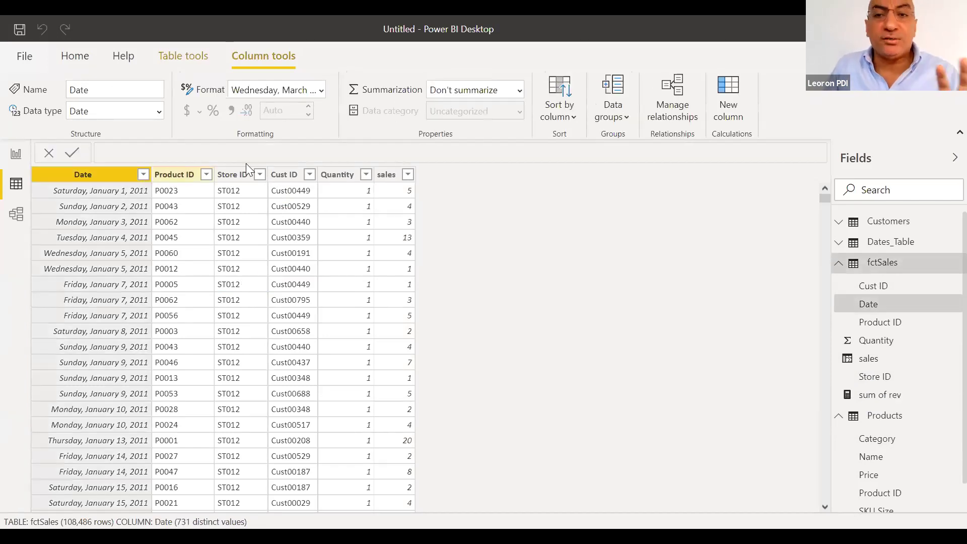
Compare the sum of rev measure's DAX with the sales column's formula
click(78, 59)
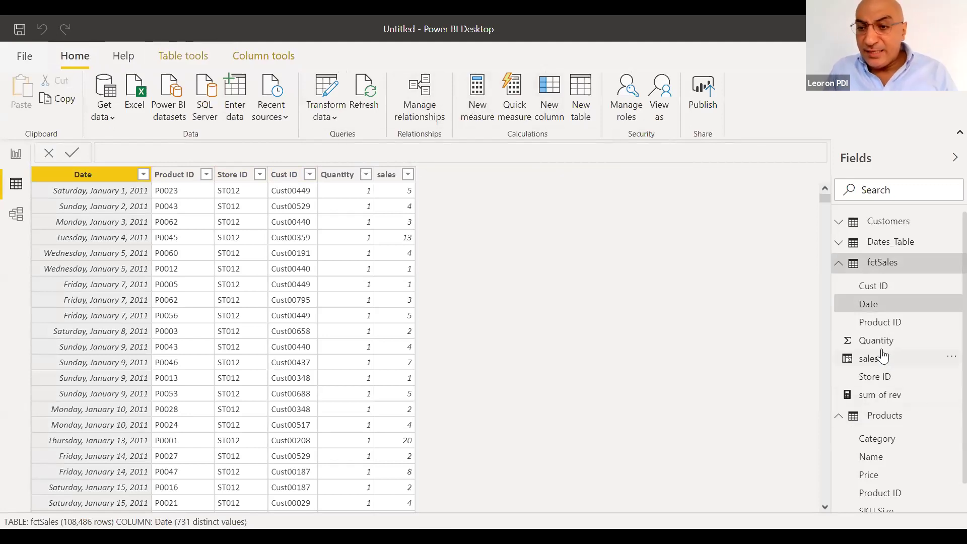
click(868, 269)
click(869, 272)
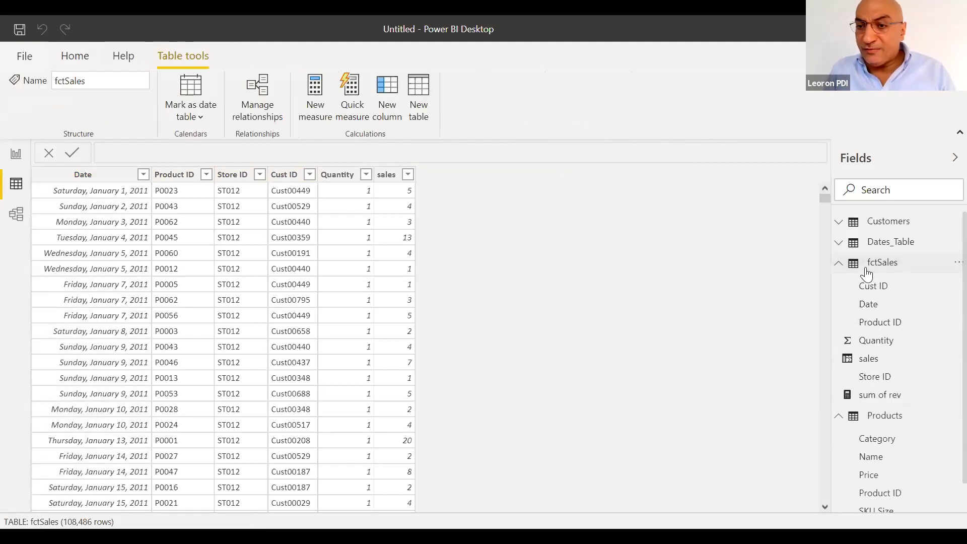
click(885, 402)
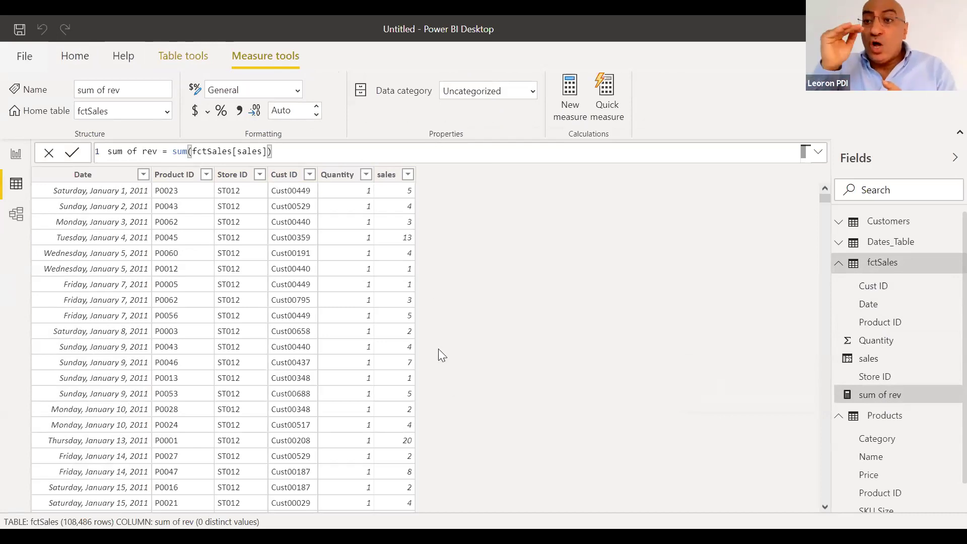
click(399, 220)
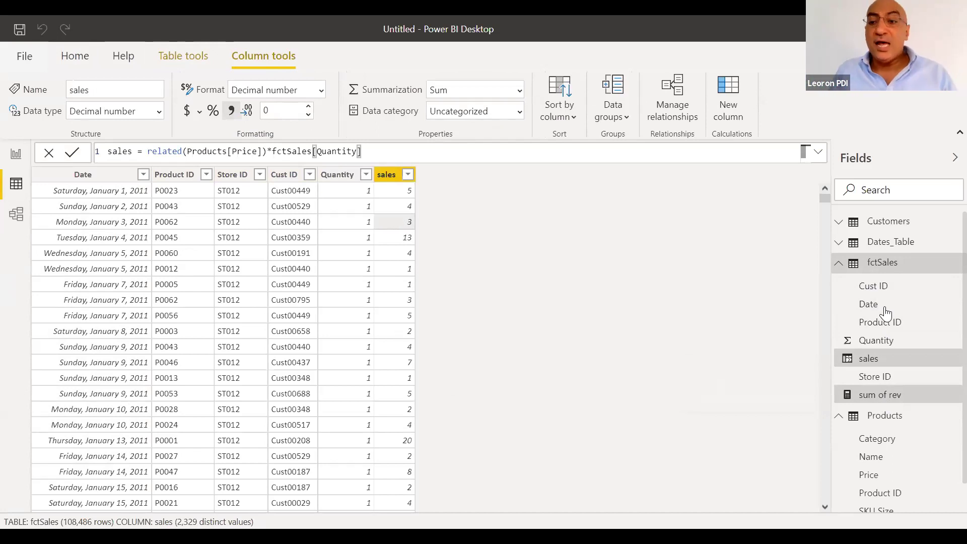
click(883, 402)
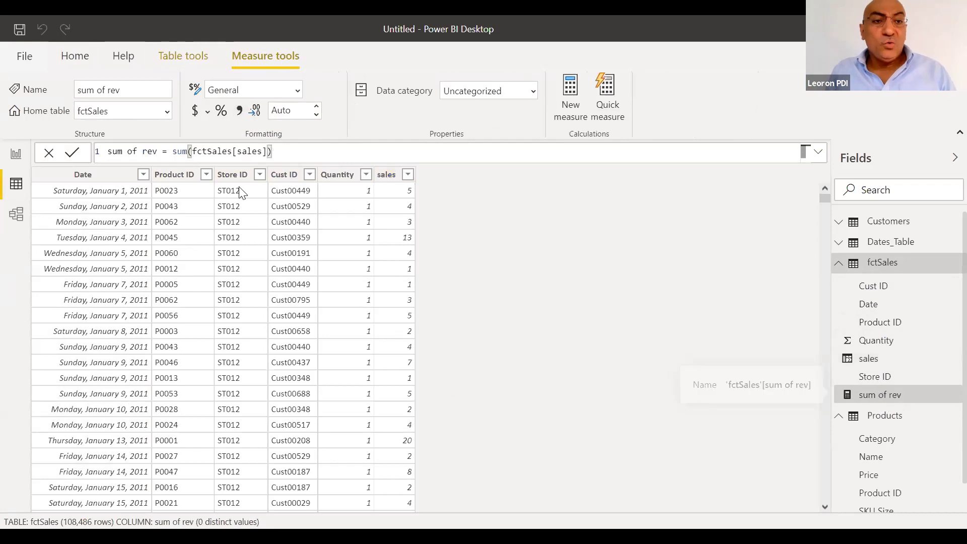
Highlight SUM in the sum of rev formula, then start another new measure in fctSales
double_click(176, 151)
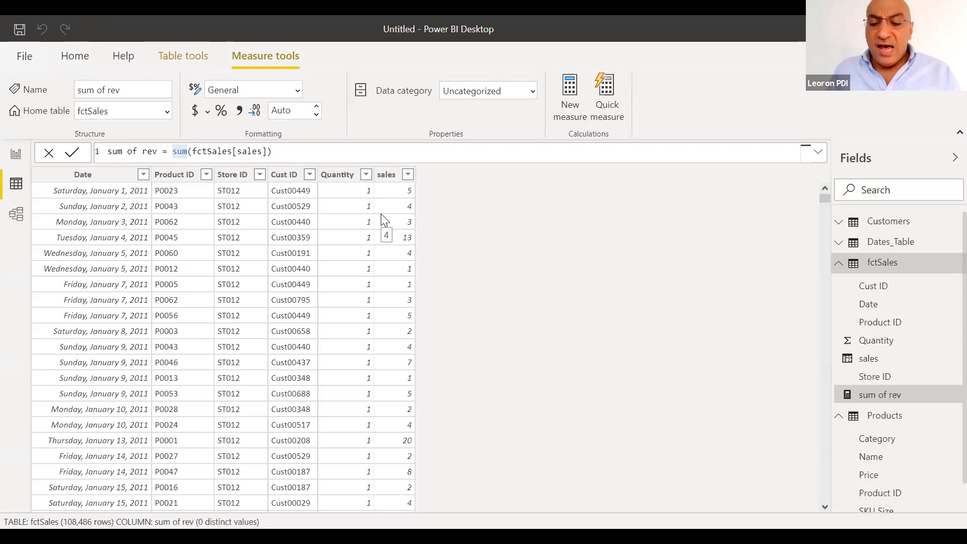
click(318, 151)
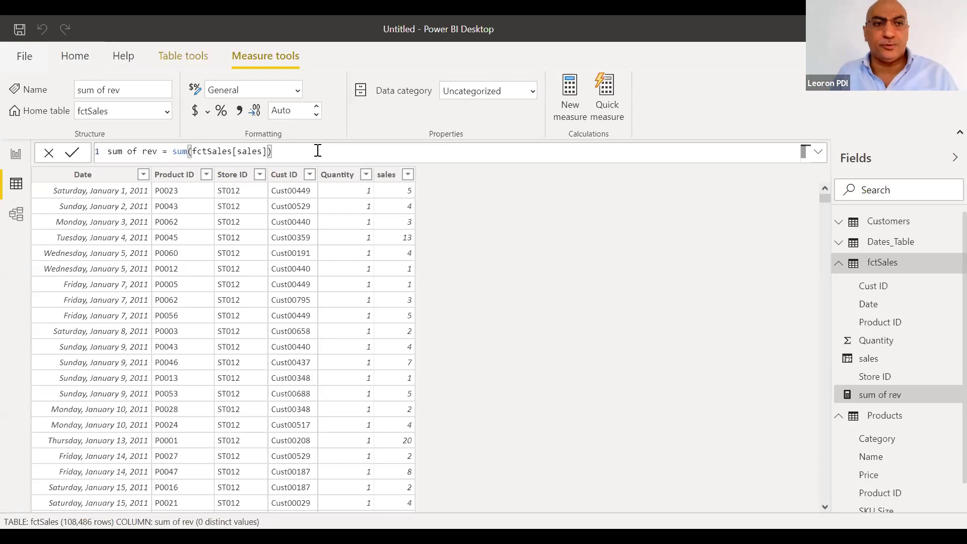
click(76, 57)
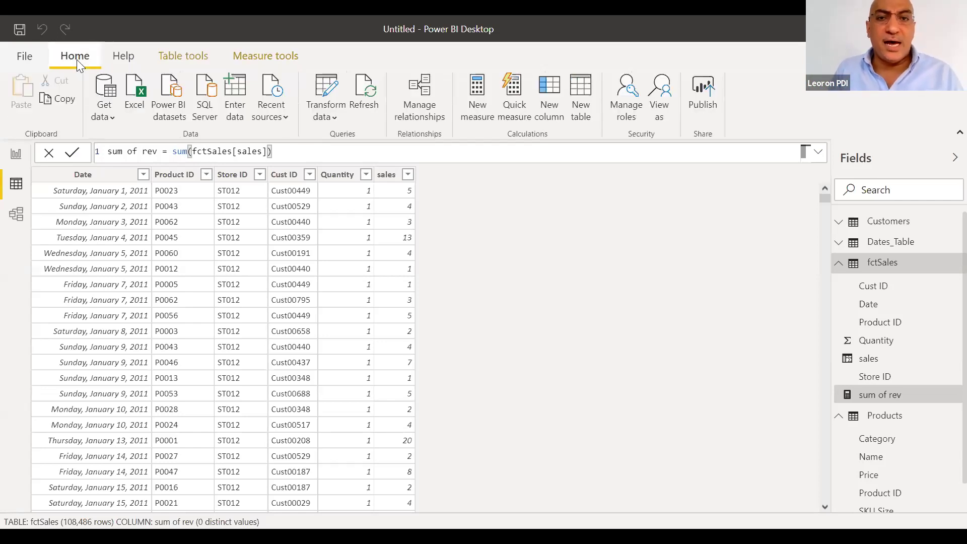
click(472, 106)
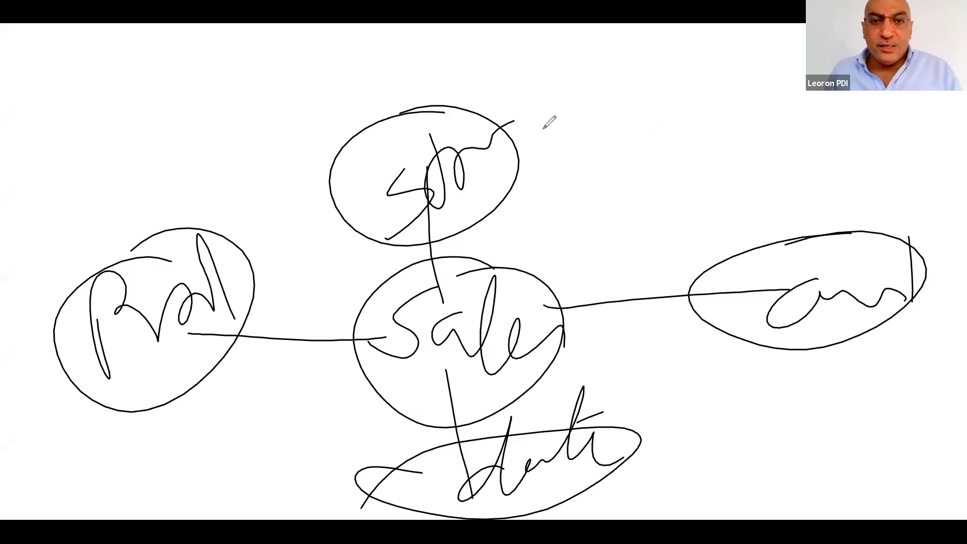
Erase the sales diagram's ovals and links, then clear all remaining ink
mouse_move(285, 454)
mouse_down()
mouse_move(459, 430)
mouse_move(890, 302)
mouse_move(522, 448)
mouse_up()
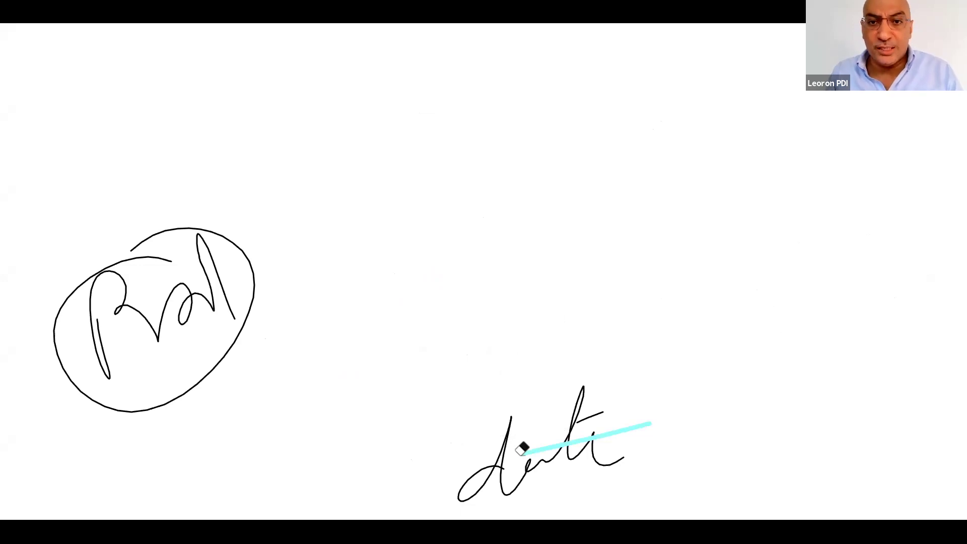
key(Delete)
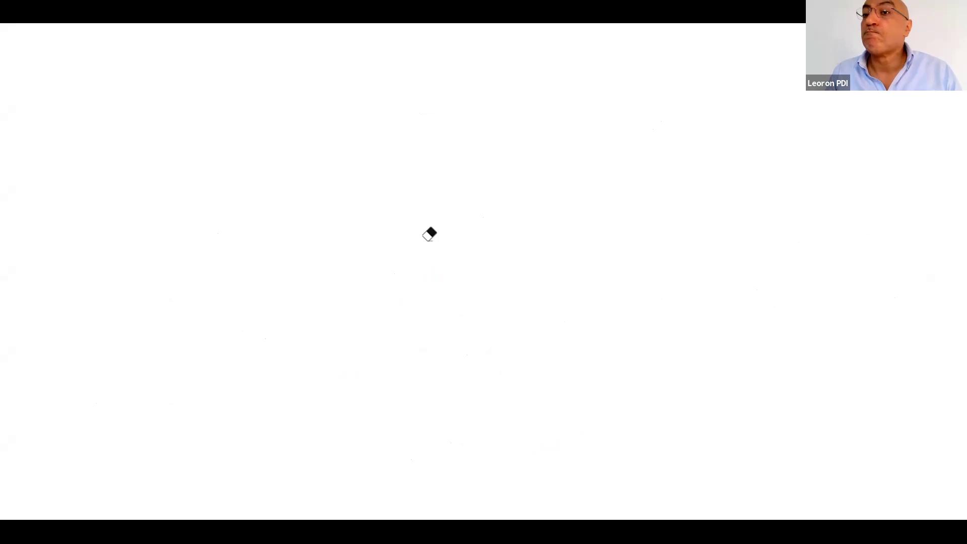
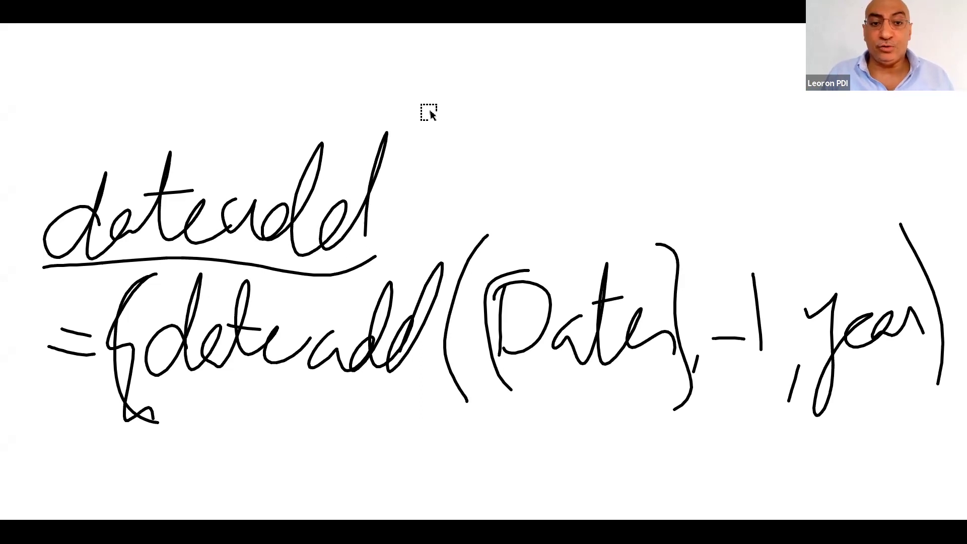
Circle the handwritten dateadd formula, then erase everything on the whiteboard
mouse_move(49, 196)
mouse_down()
mouse_move(739, 201)
mouse_move(955, 342)
mouse_move(285, 427)
mouse_up()
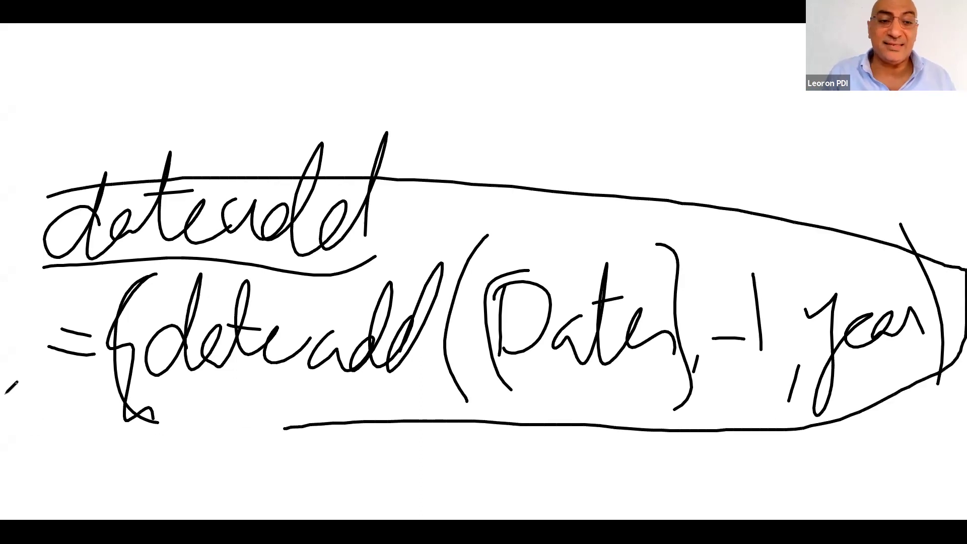
mouse_move(6, 394)
mouse_down()
mouse_move(28, 222)
mouse_move(89, 179)
mouse_up()
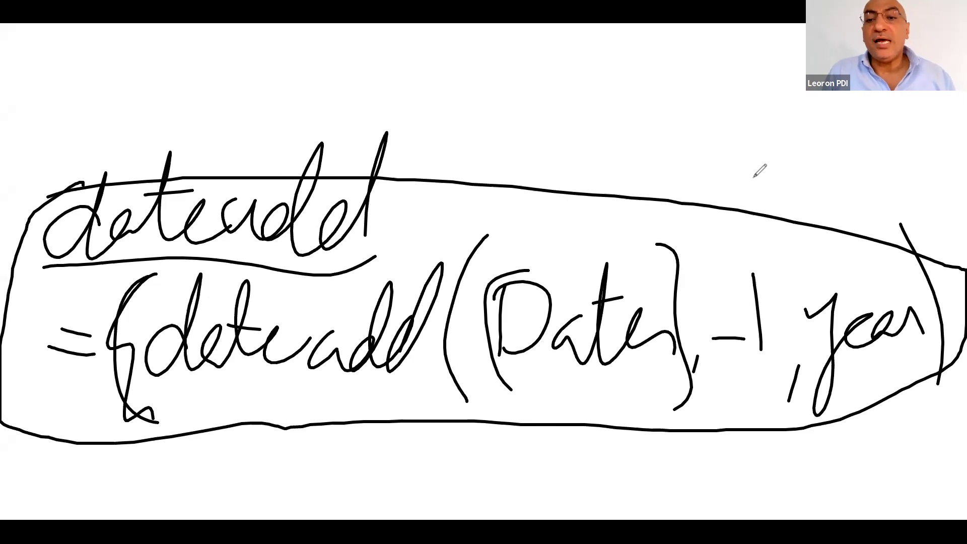
key(e)
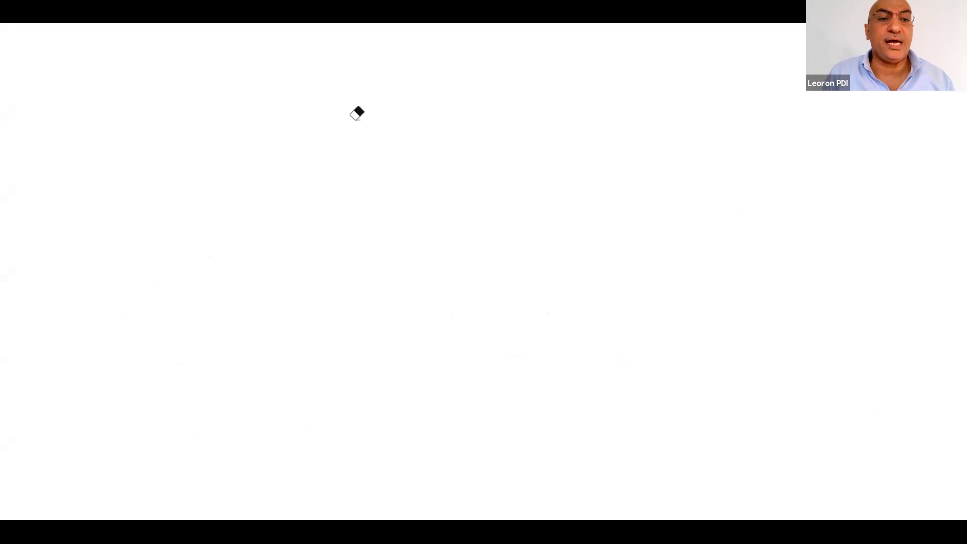
Handwrite 'Sum of rev prev yr' with the pen near the top of the board
key(p)
mouse_move(118, 162)
mouse_down()
mouse_move(86, 162)
mouse_move(161, 200)
mouse_move(235, 289)
mouse_up()
mouse_move(283, 194)
mouse_down()
mouse_move(306, 217)
mouse_move(386, 135)
mouse_move(482, 143)
mouse_move(572, 219)
mouse_up()
drag(460, 150, 526, 165)
mouse_move(535, 243)
mouse_down()
mouse_move(333, 248)
mouse_move(319, 103)
mouse_move(564, 237)
mouse_up()
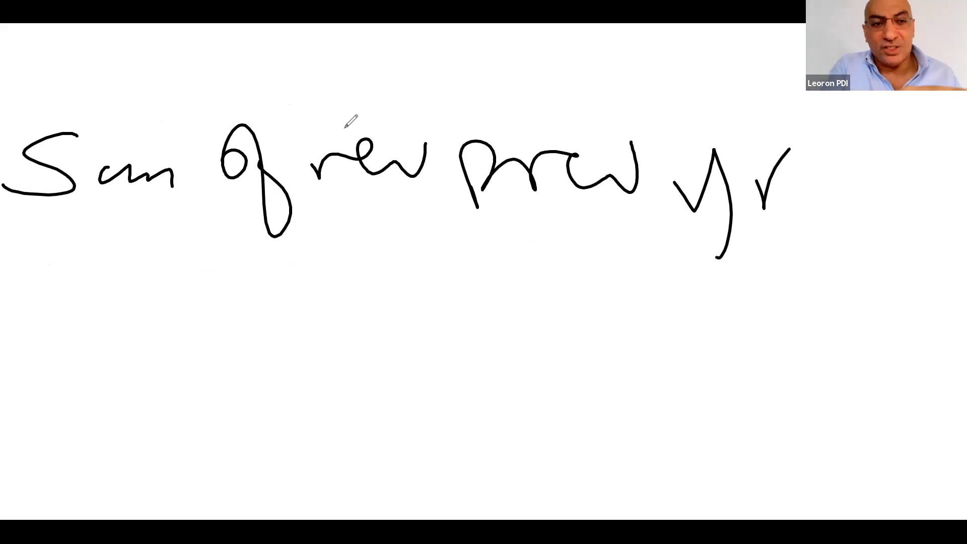
Handwrite '=Calculate([sum of rev],' below the heading
mouse_move(30, 286)
mouse_down()
mouse_move(43, 270)
mouse_move(66, 277)
mouse_up()
mouse_move(145, 234)
mouse_down()
mouse_move(151, 322)
mouse_move(174, 220)
mouse_move(238, 283)
mouse_move(303, 224)
mouse_move(350, 217)
mouse_move(406, 286)
mouse_up()
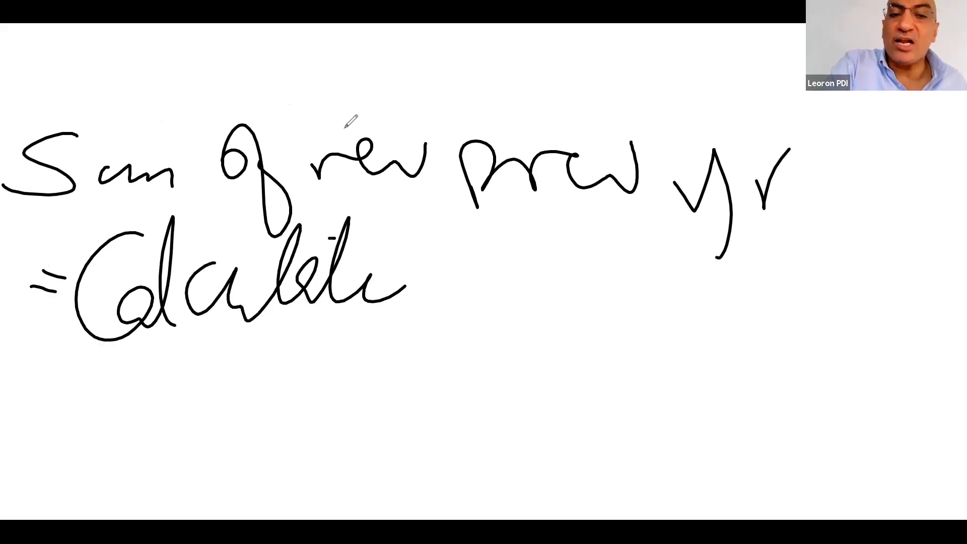
drag(335, 237, 370, 236)
drag(442, 217, 446, 360)
drag(497, 235, 464, 327)
drag(508, 275, 485, 333)
mouse_move(534, 307)
mouse_down()
mouse_move(573, 285)
mouse_move(585, 311)
mouse_up()
drag(607, 263, 645, 302)
drag(625, 272, 711, 272)
mouse_move(716, 282)
mouse_down()
mouse_move(743, 249)
mouse_move(826, 257)
mouse_up()
mouse_move(818, 216)
mouse_down()
mouse_move(875, 289)
mouse_move(847, 333)
mouse_up()
click(902, 306)
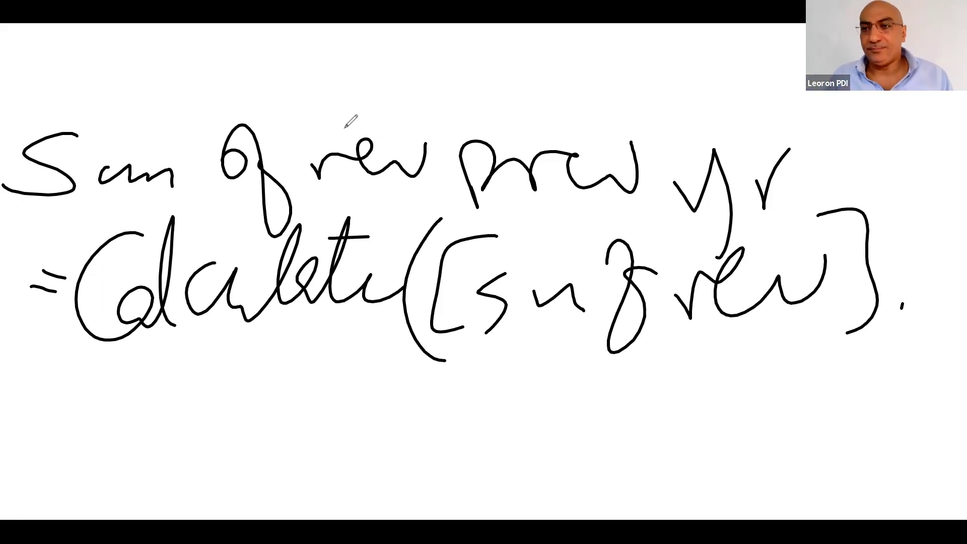
Handwrite 'dateadd([Date]' on the next line
mouse_move(78, 407)
mouse_down()
mouse_move(60, 424)
mouse_move(99, 471)
mouse_up()
mouse_move(116, 413)
mouse_down()
mouse_move(164, 346)
mouse_move(191, 390)
mouse_move(191, 438)
mouse_up()
drag(140, 377, 174, 388)
drag(230, 398, 272, 461)
drag(275, 404, 302, 466)
drag(312, 409, 320, 463)
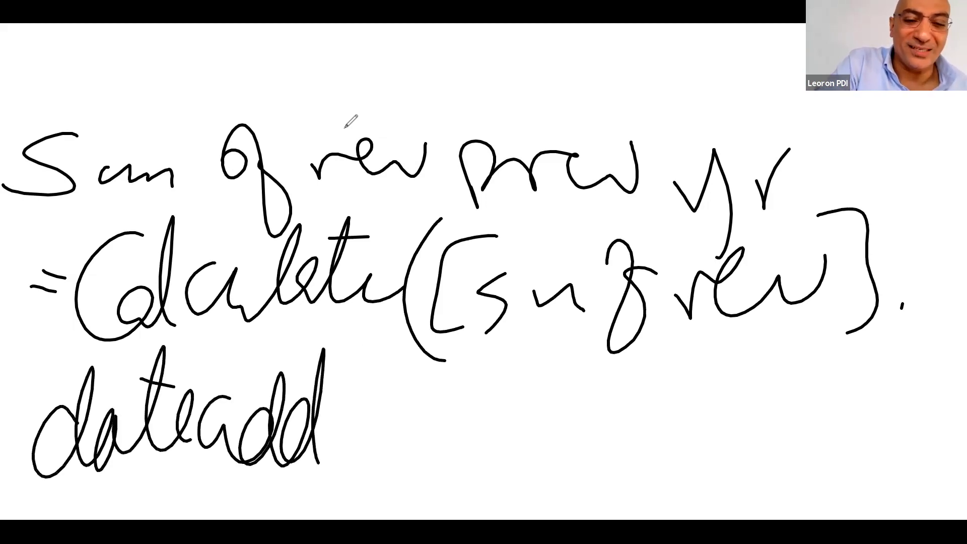
drag(363, 330, 377, 479)
drag(420, 373, 398, 464)
mouse_move(421, 390)
mouse_down()
mouse_move(423, 456)
mouse_move(414, 478)
mouse_up()
drag(476, 426, 511, 461)
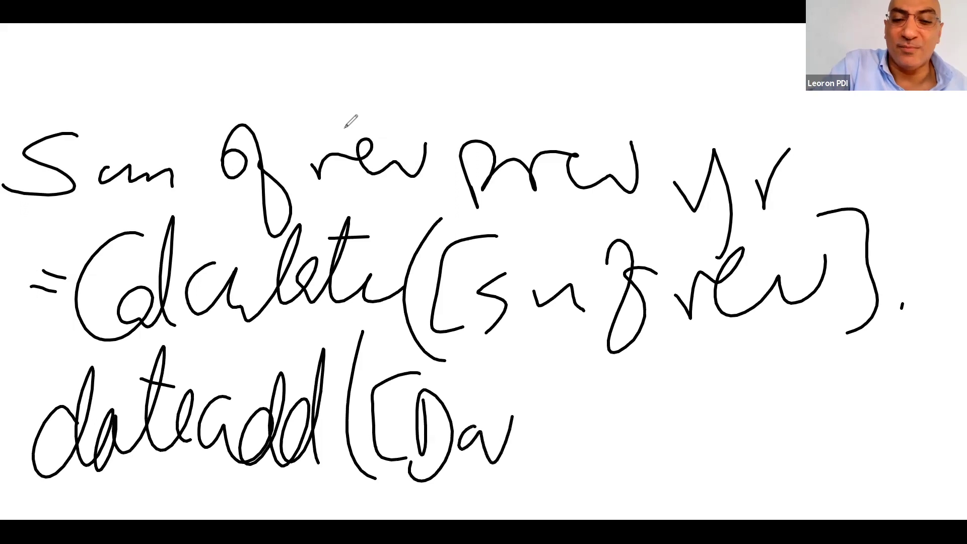
drag(516, 364, 509, 459)
drag(514, 408, 532, 406)
drag(528, 433, 558, 443)
mouse_move(542, 359)
mouse_down()
mouse_move(574, 363)
mouse_move(549, 504)
mouse_up()
Finish the formula with ',-1,year))', closing both brackets
drag(621, 458, 615, 474)
drag(615, 416, 649, 412)
drag(669, 364, 671, 432)
drag(705, 421, 695, 468)
drag(730, 398, 764, 444)
drag(808, 379, 736, 492)
mouse_move(827, 401)
mouse_down()
mouse_move(778, 438)
mouse_move(857, 446)
mouse_up()
mouse_move(824, 343)
mouse_down()
mouse_move(869, 459)
mouse_move(849, 494)
mouse_up()
drag(851, 491, 862, 484)
drag(876, 339, 887, 501)
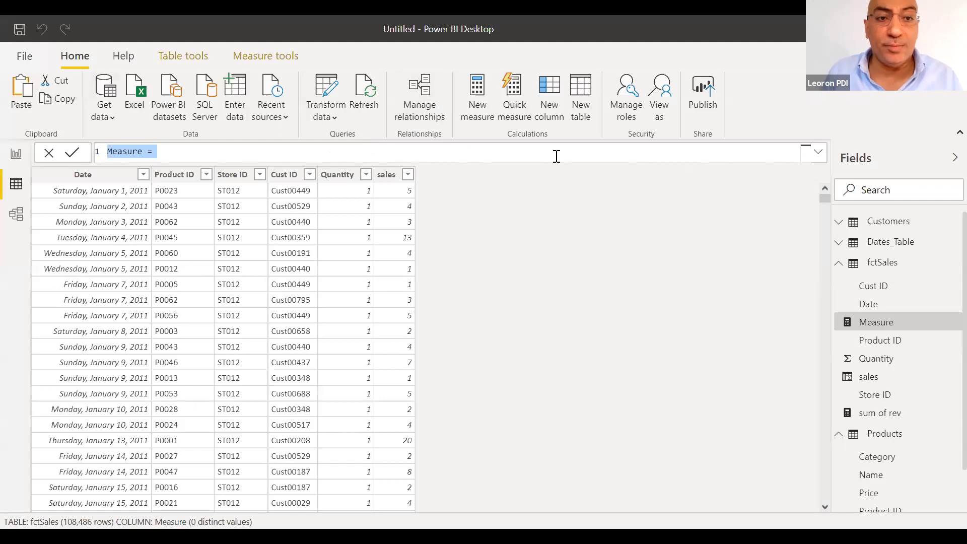
Discard the empty measure and start a new measure in the fctSales table
key(Escape)
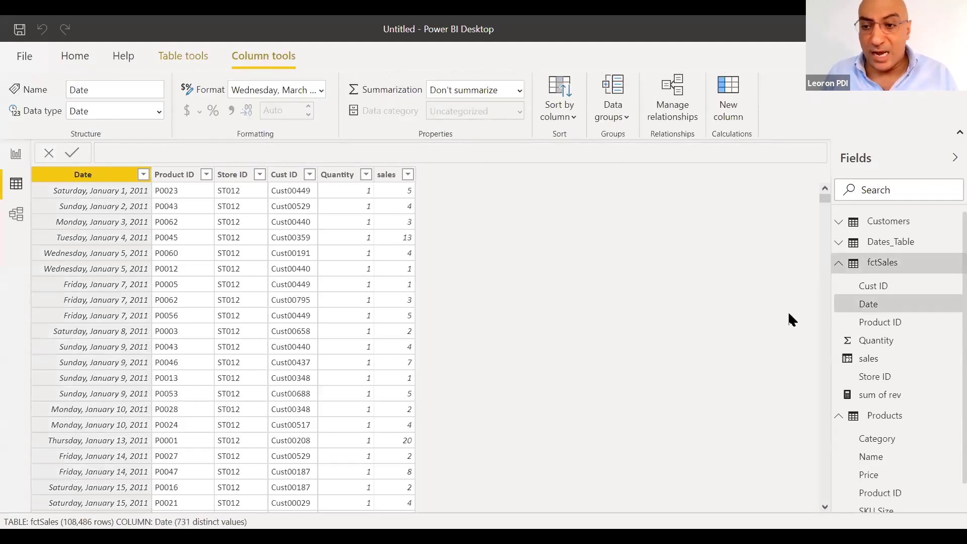
click(75, 56)
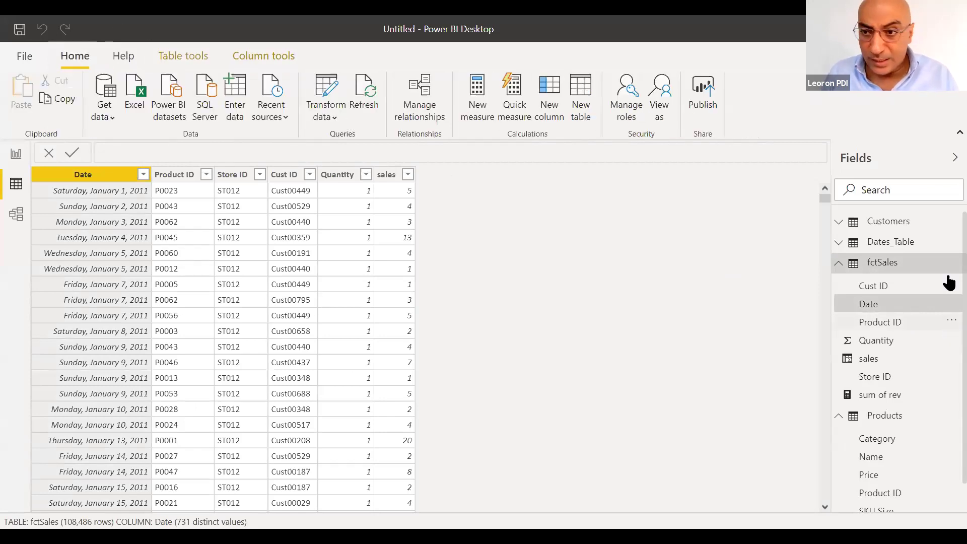
click(893, 266)
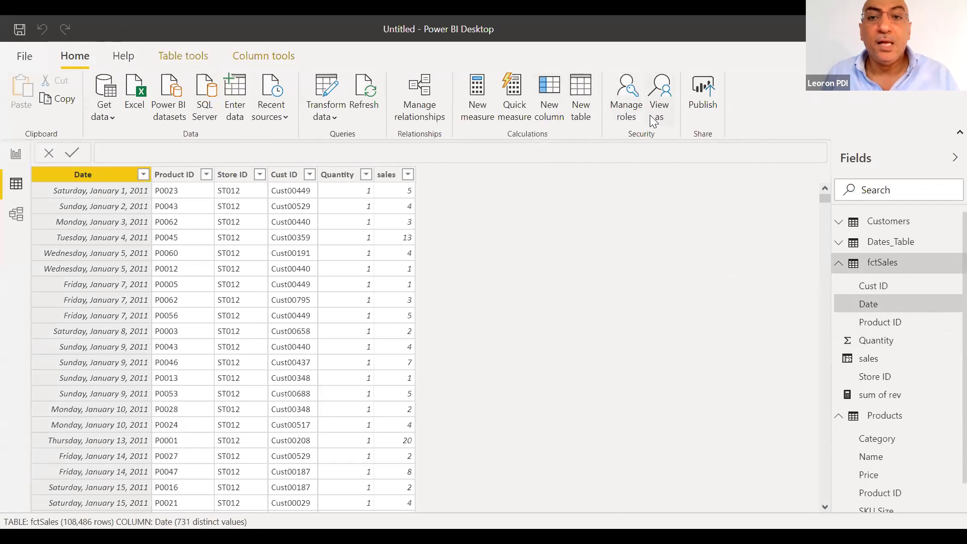
click(481, 103)
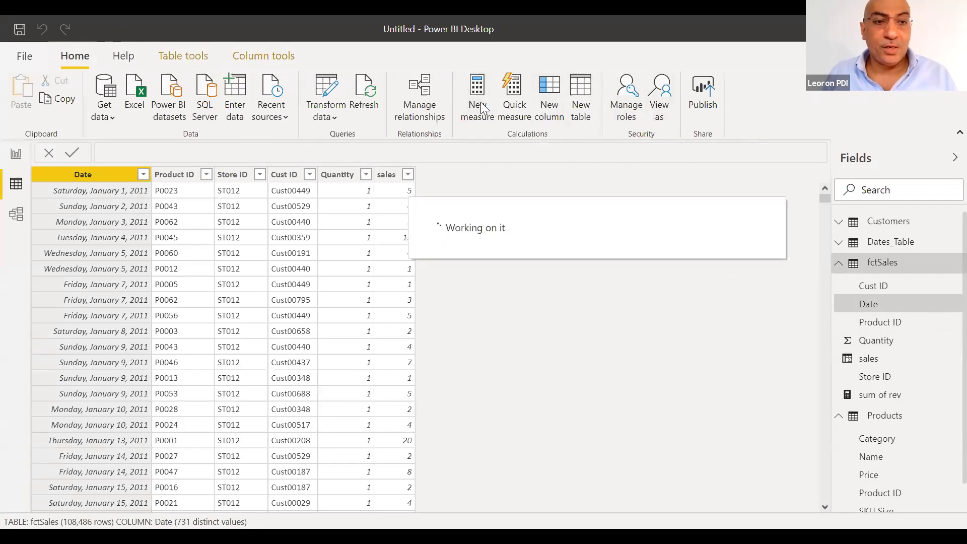
Enter the formula 'sum of rev prev yr=CALCULATE([sum of rev],dateadd(date'
text(sum of rev prev yr=)
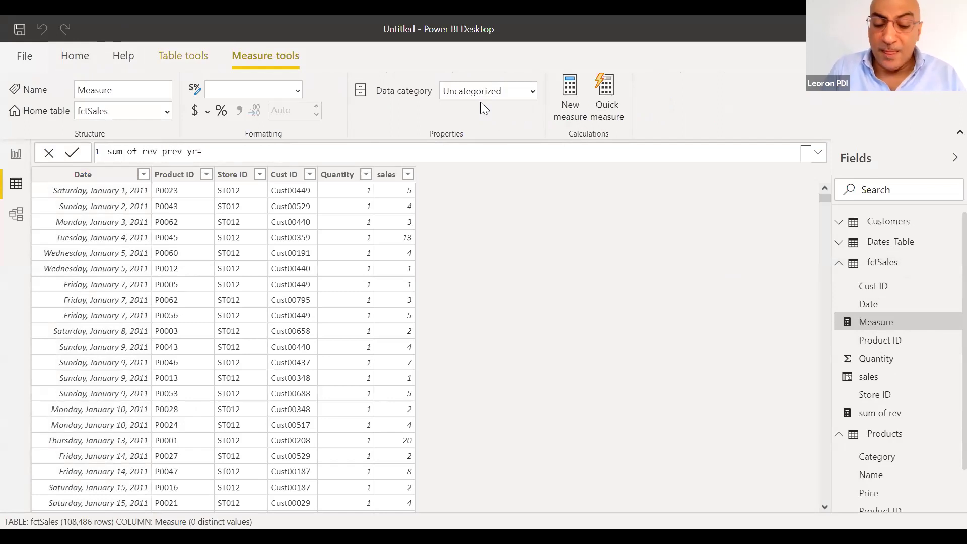
text(ccalcu)
key(BackSpace)
key(BackSpace)
key(BackSpace)
key(BackSpace)
key(BackSpace)
text(alc)
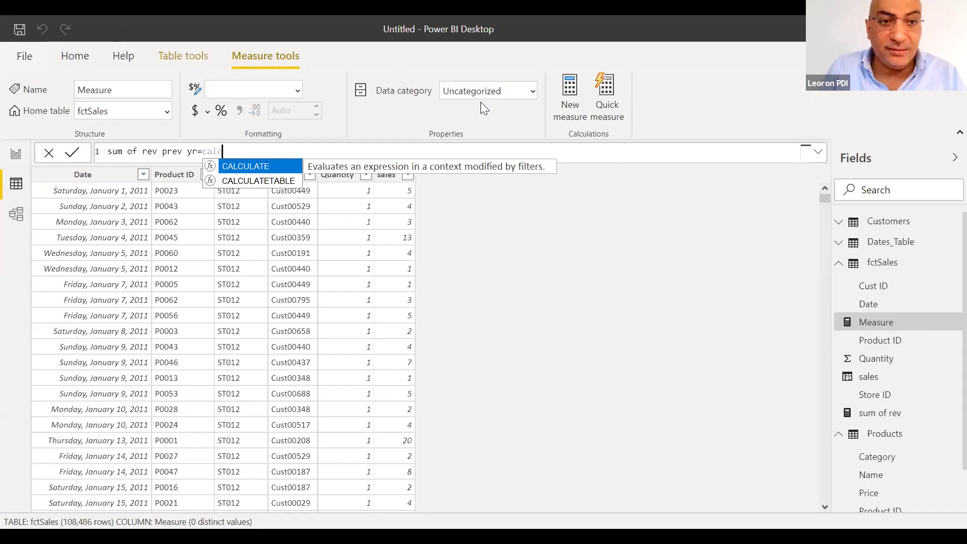
key(Tab)
text(sum)
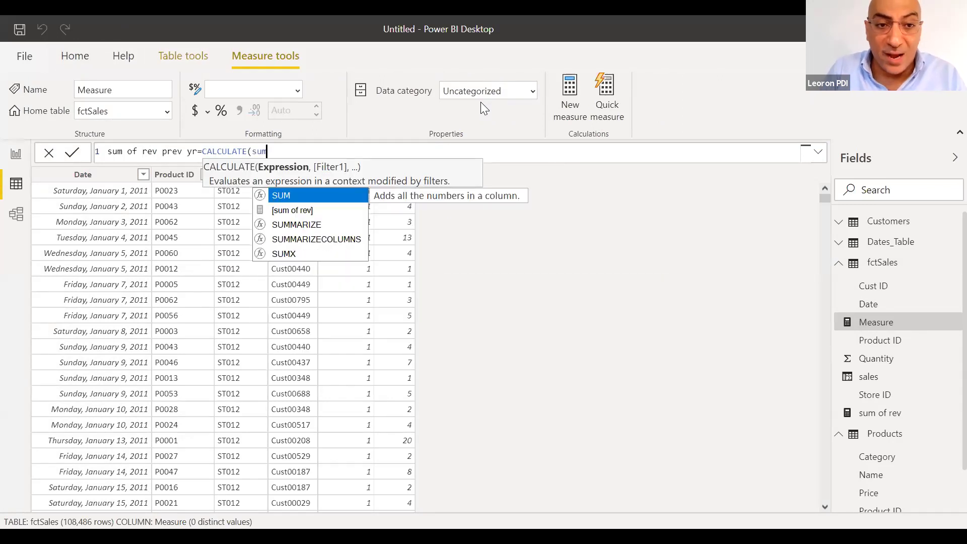
click(284, 212)
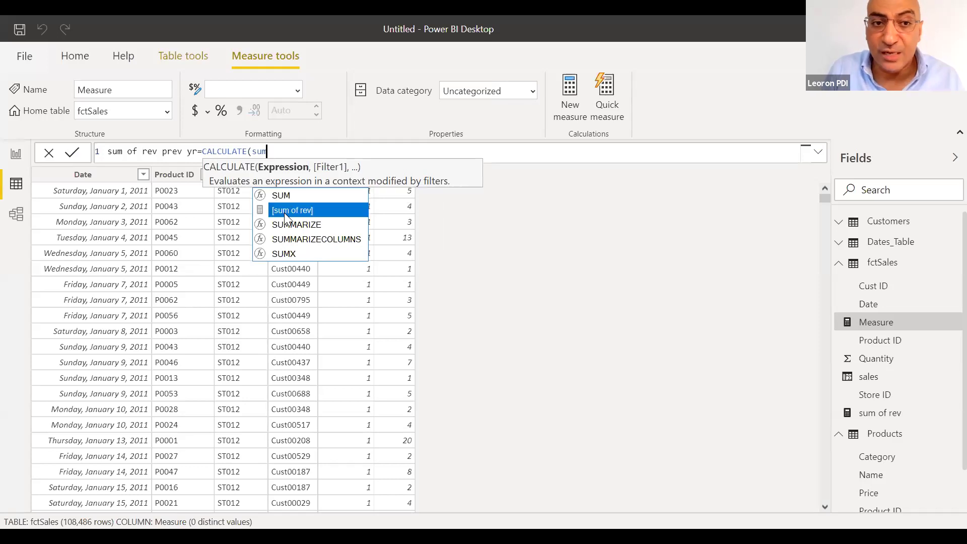
text(,)
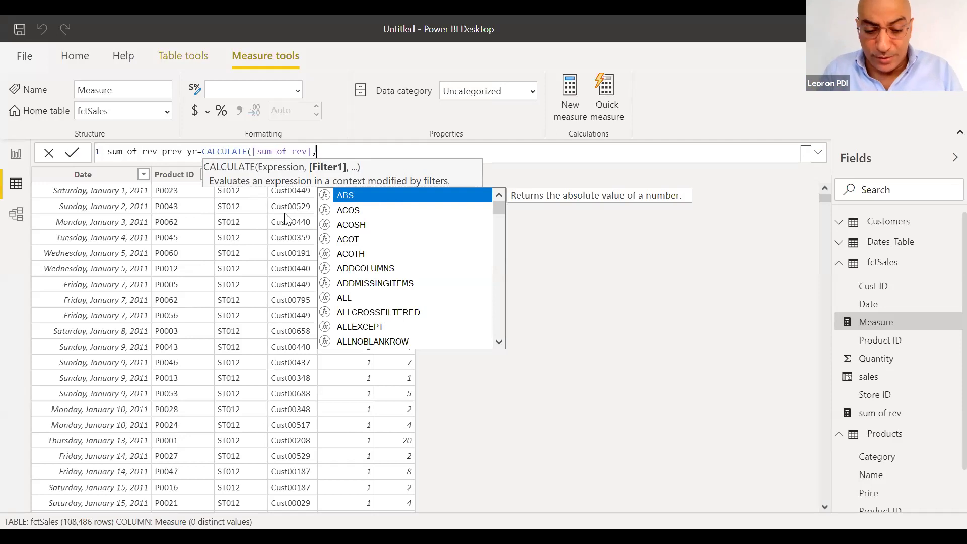
text(dateadd)
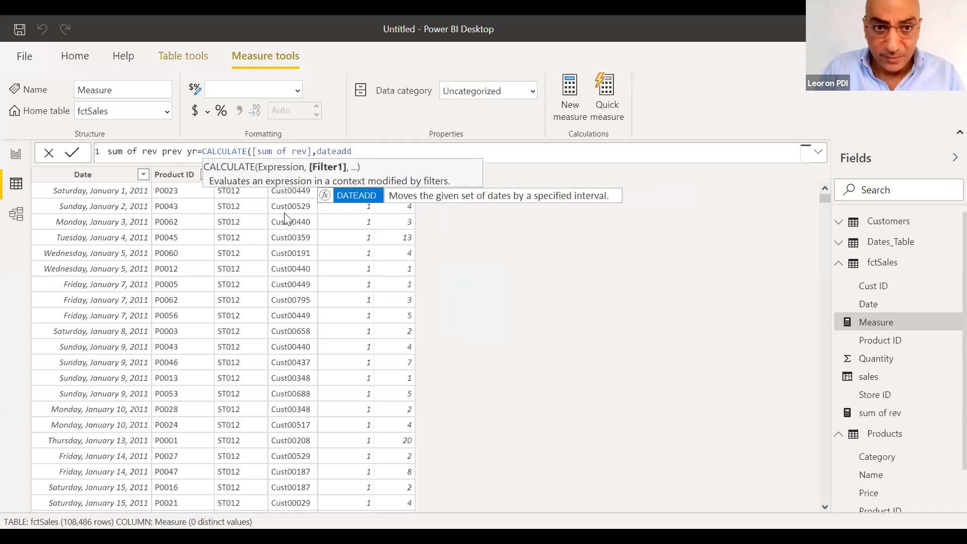
text((date)
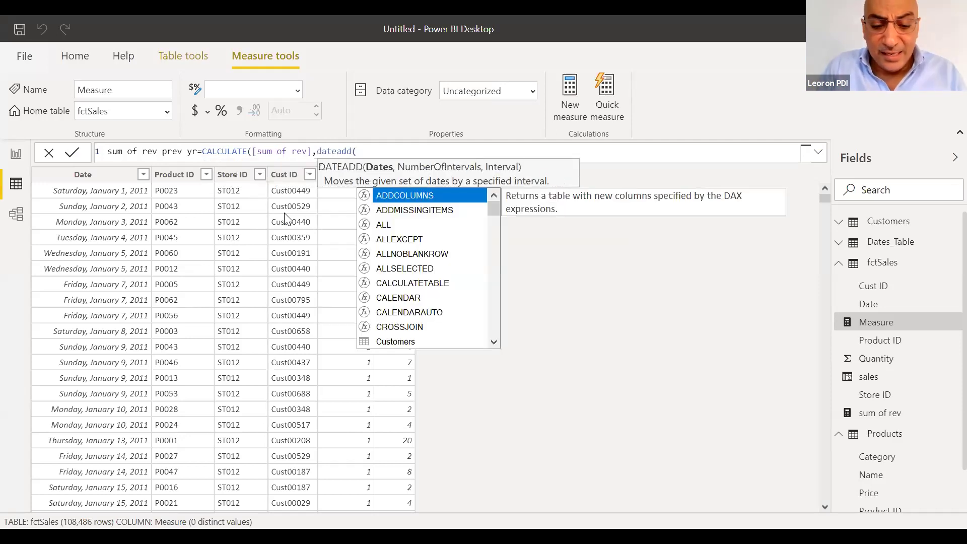
Complete the DATEADD with Dates_Table[Date], -1 and year, closing the formula
key(Down)
key(Down)
key(Down)
key(Down)
key(Down)
key(Down)
key(Down)
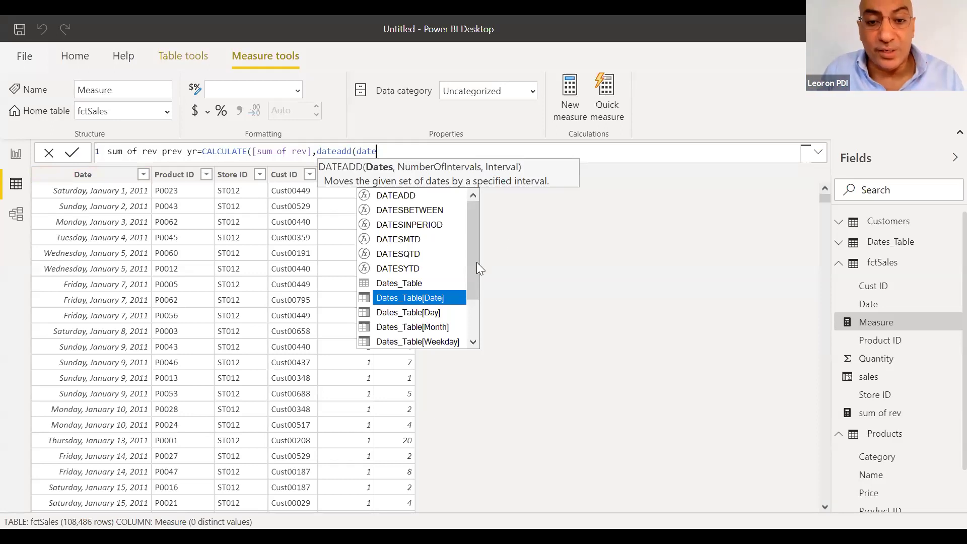
click(444, 294)
text(,-1)
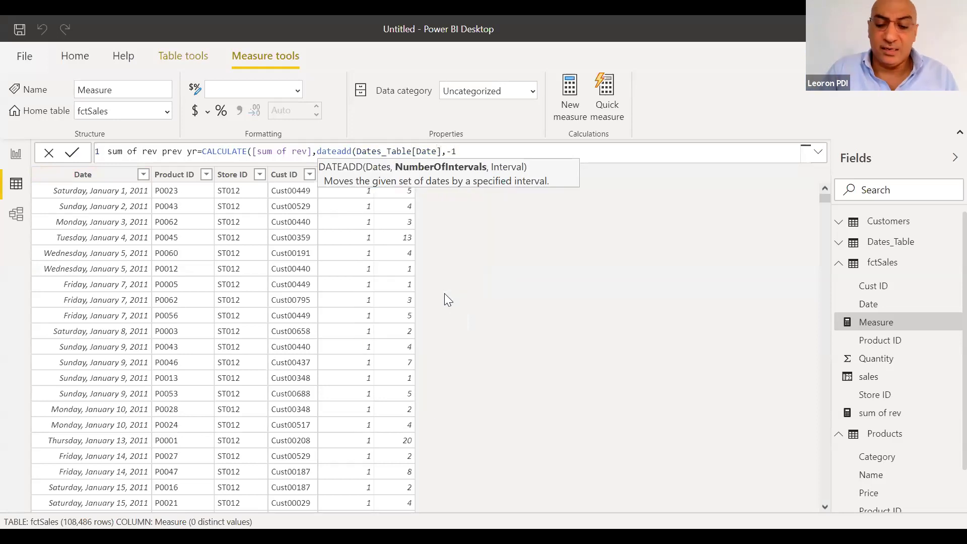
text(,year)
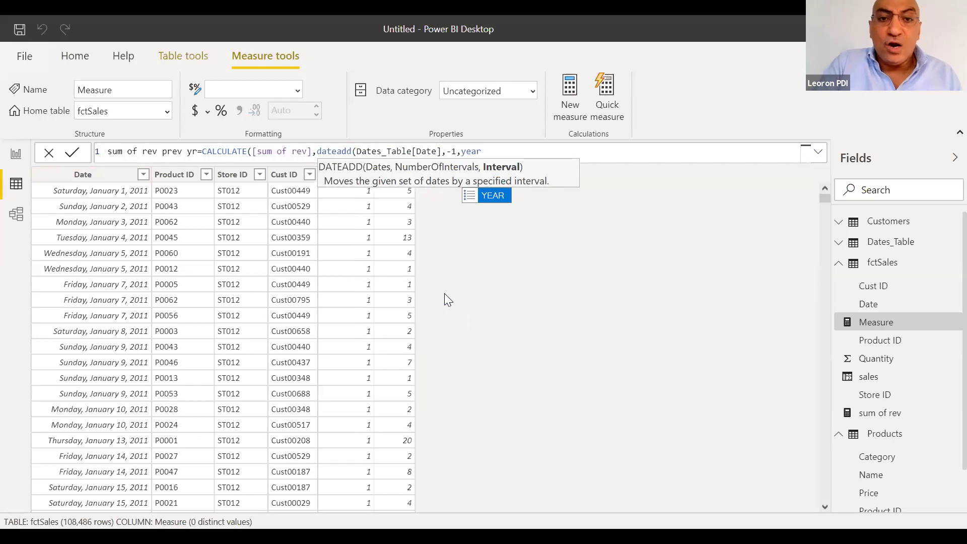
text()))
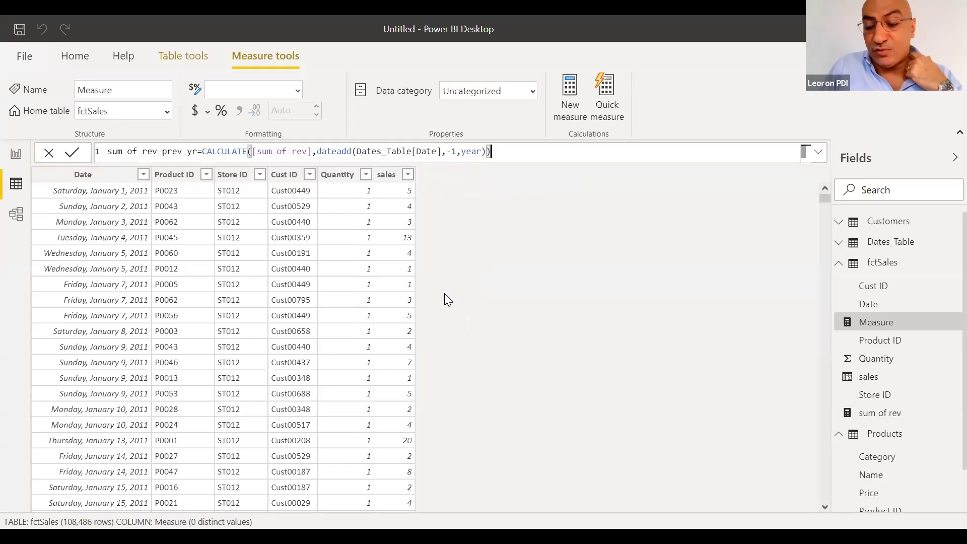
Commit the sum of rev prev yr measure and return to the Report view
key(Return)
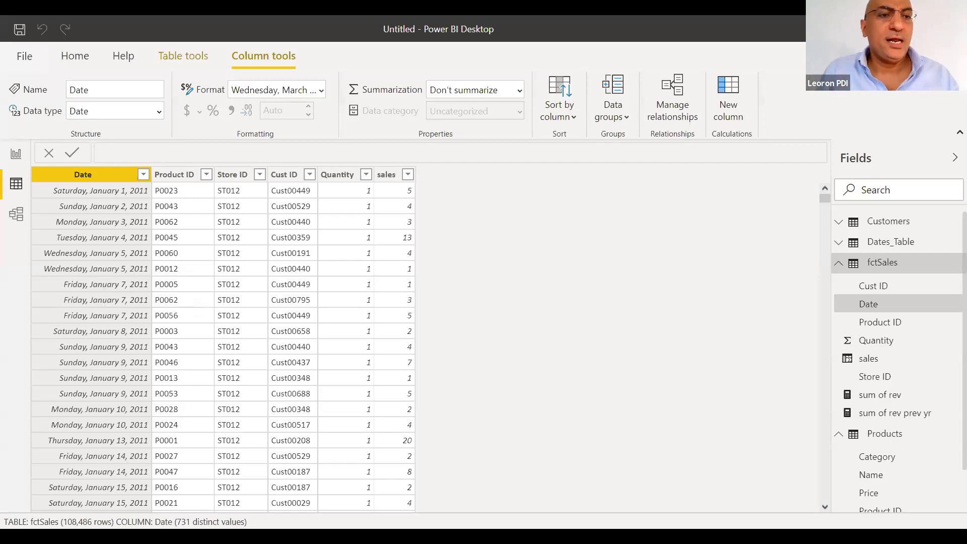
click(14, 159)
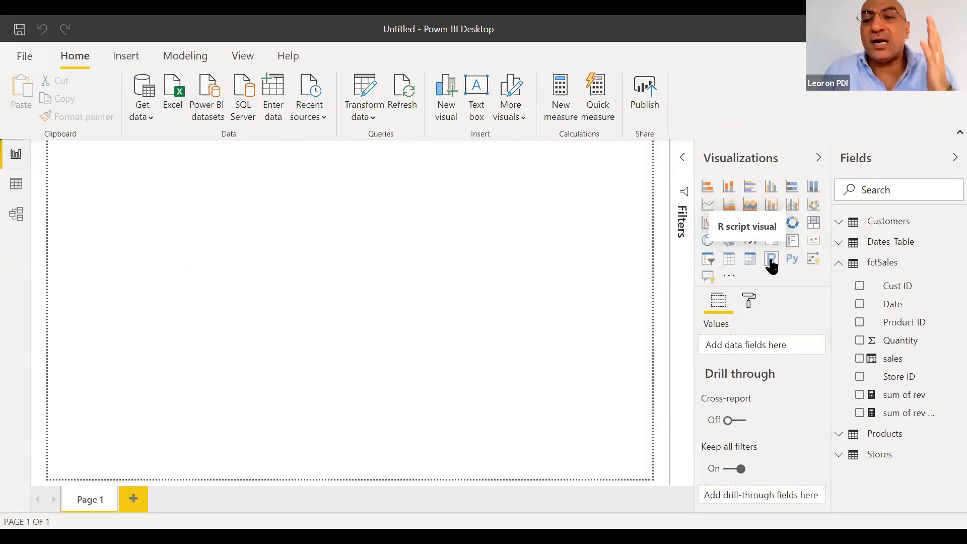
Open the Get more visuals menu in the Visualizations pane
click(730, 277)
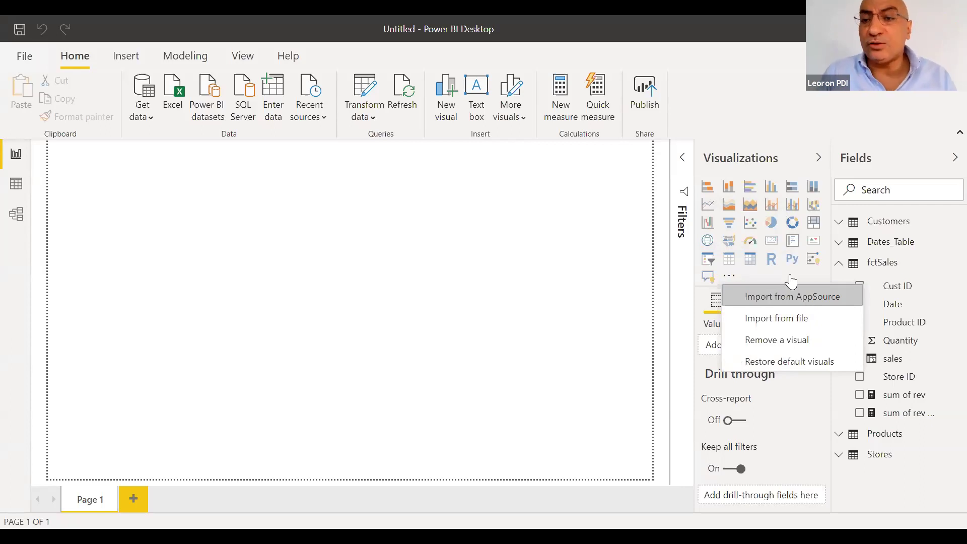
Add a clustered column chart to Page 1, enlarge it, and expand the Customers fields
click(773, 191)
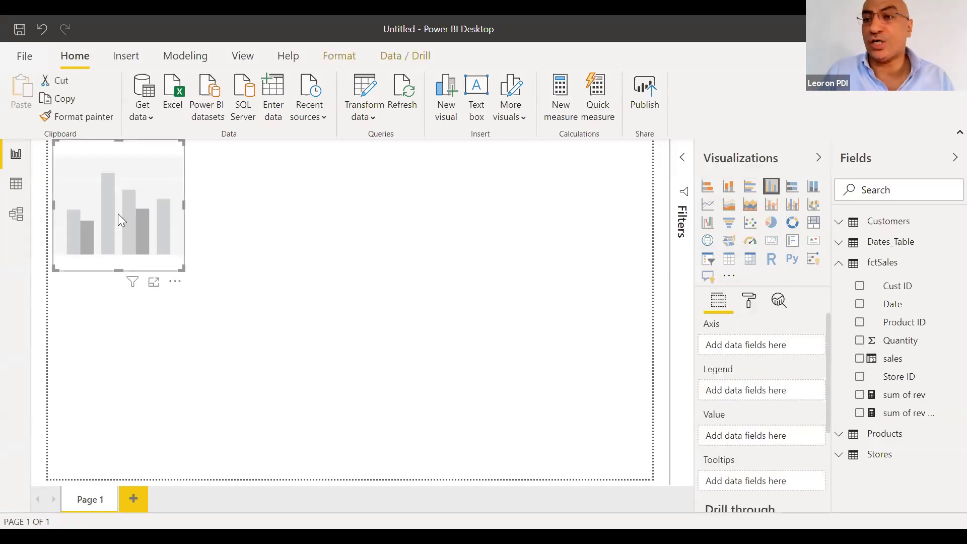
drag(182, 266, 296, 303)
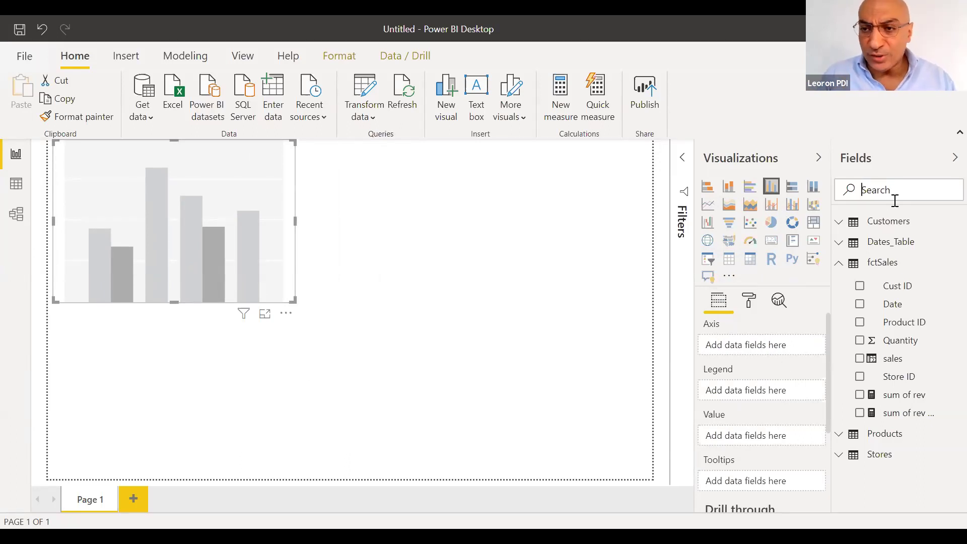
click(878, 226)
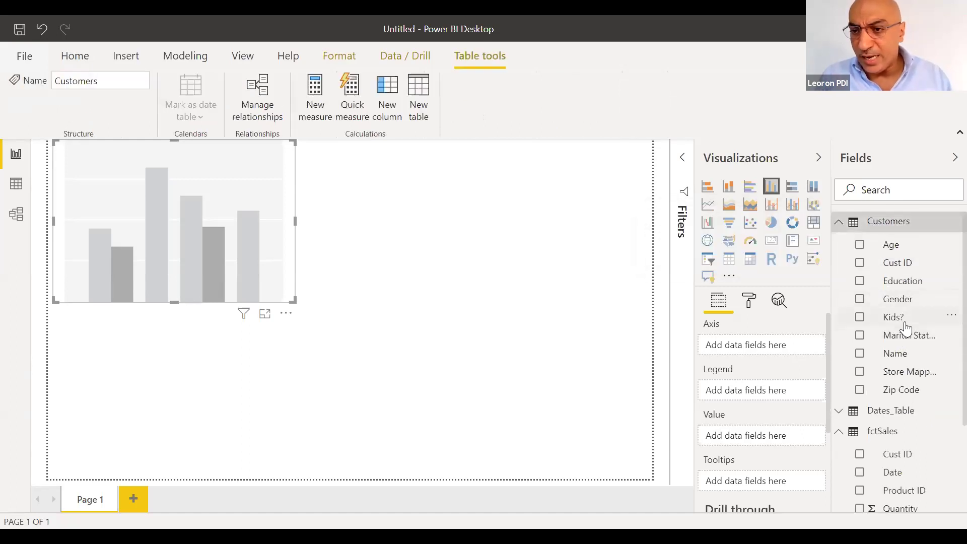
Put Marital Status, Kids? and Parking? on the chart's axis and sales as its value
drag(907, 332, 750, 350)
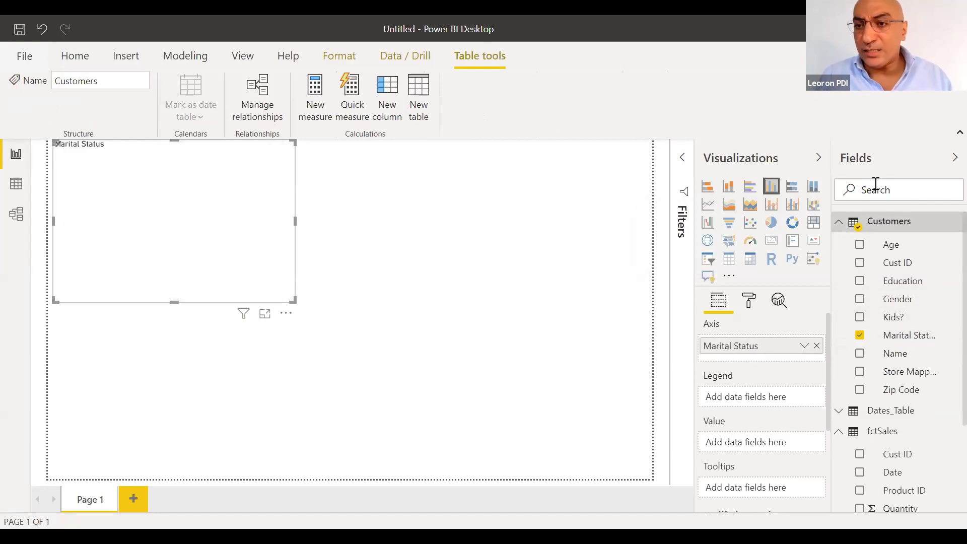
drag(892, 324, 762, 363)
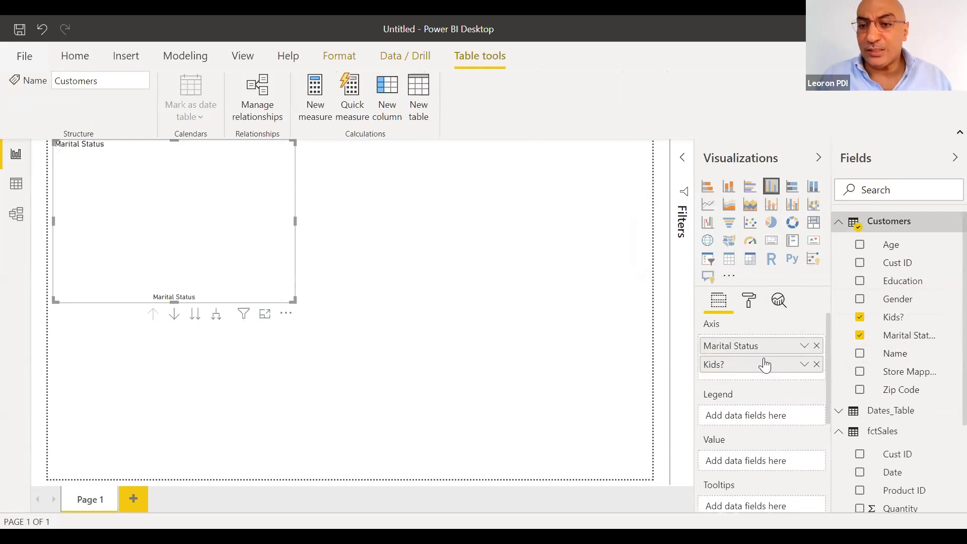
click(902, 190)
text(par)
drag(904, 258, 751, 371)
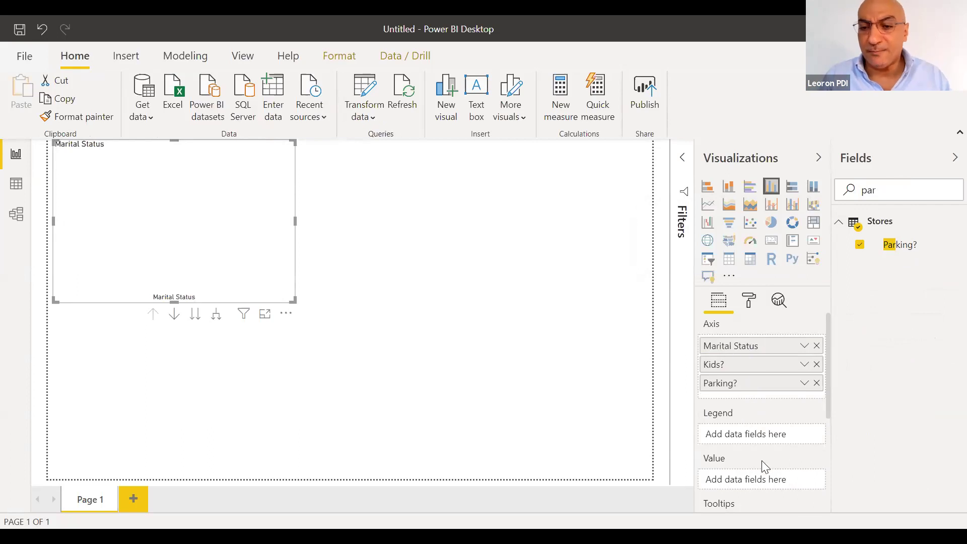
double_click(885, 189)
text(sales)
drag(901, 321, 761, 487)
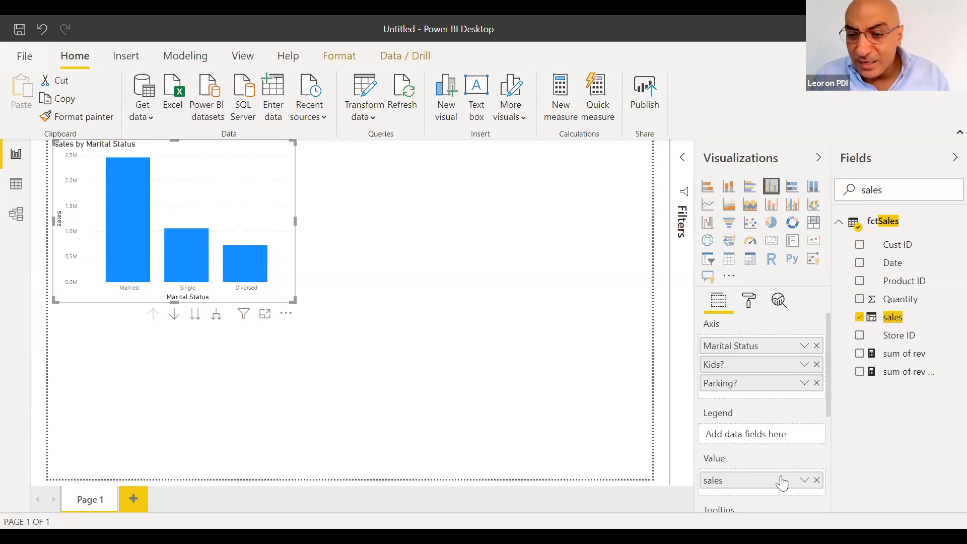
Open the aggregation options for the sales field in the Value well
click(804, 480)
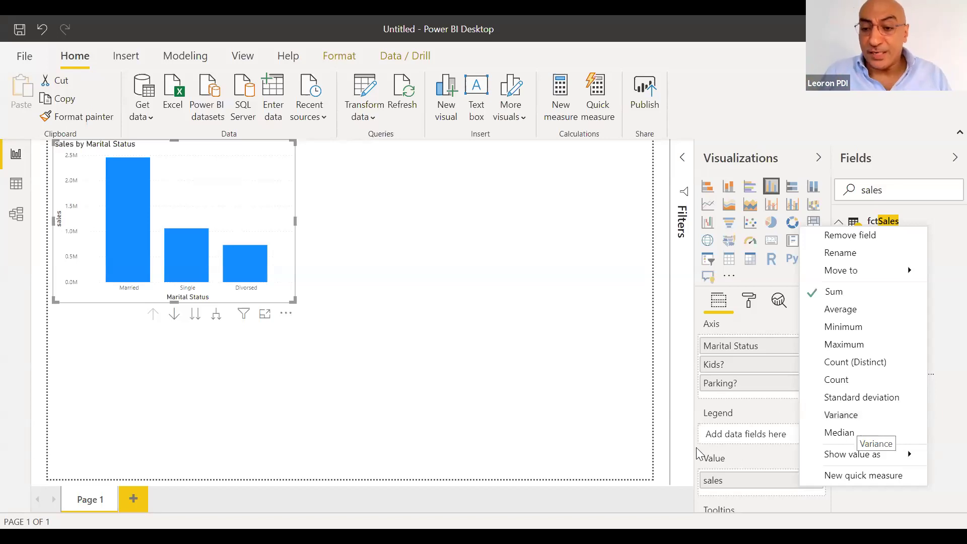
Switch the sales value's aggregation to Count, then back to Sum
click(753, 488)
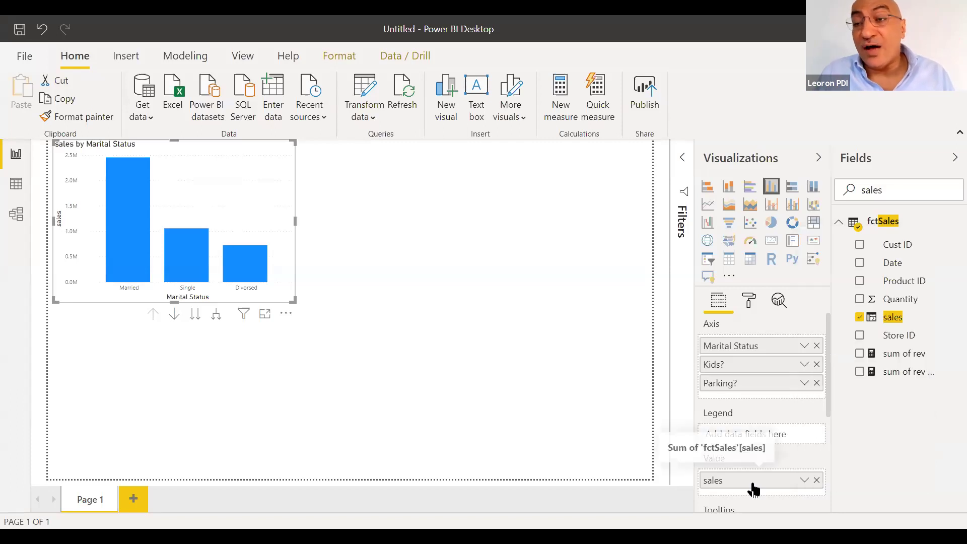
click(802, 480)
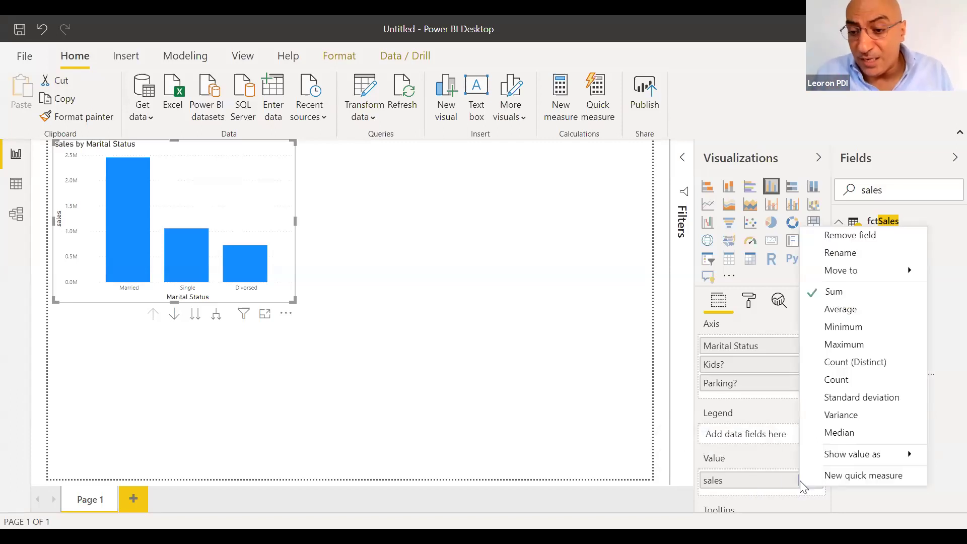
click(837, 381)
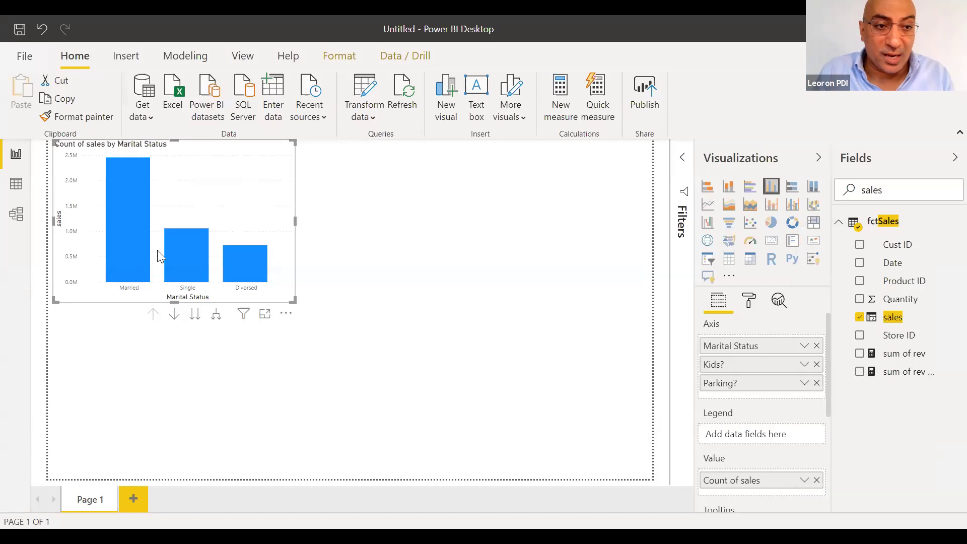
click(804, 481)
click(829, 292)
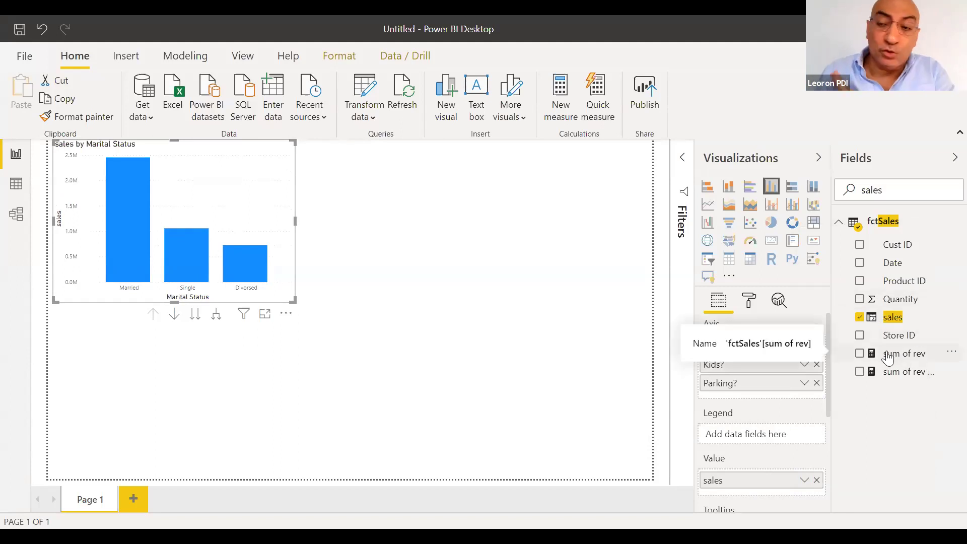
Replace sales with the sum of rev measure as the chart's value
click(817, 480)
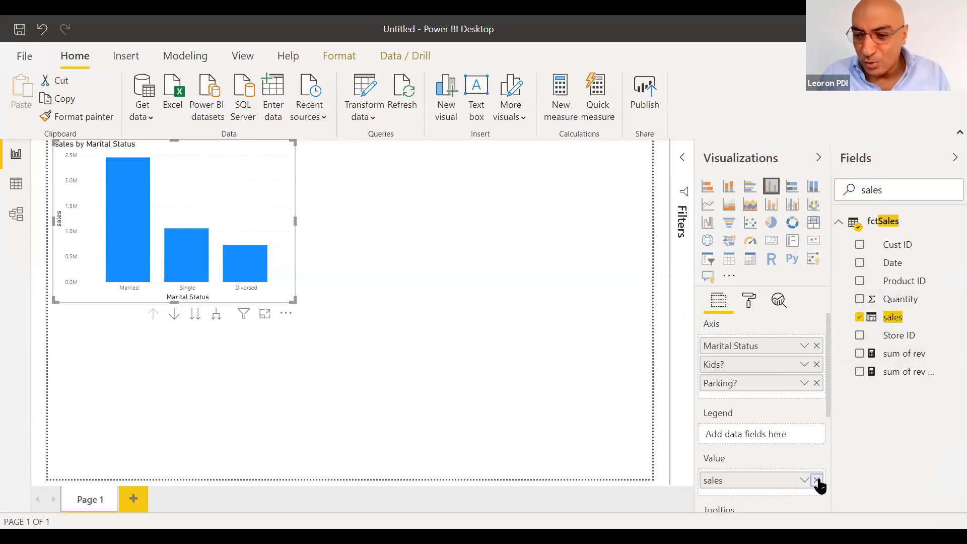
drag(913, 356, 773, 487)
click(816, 480)
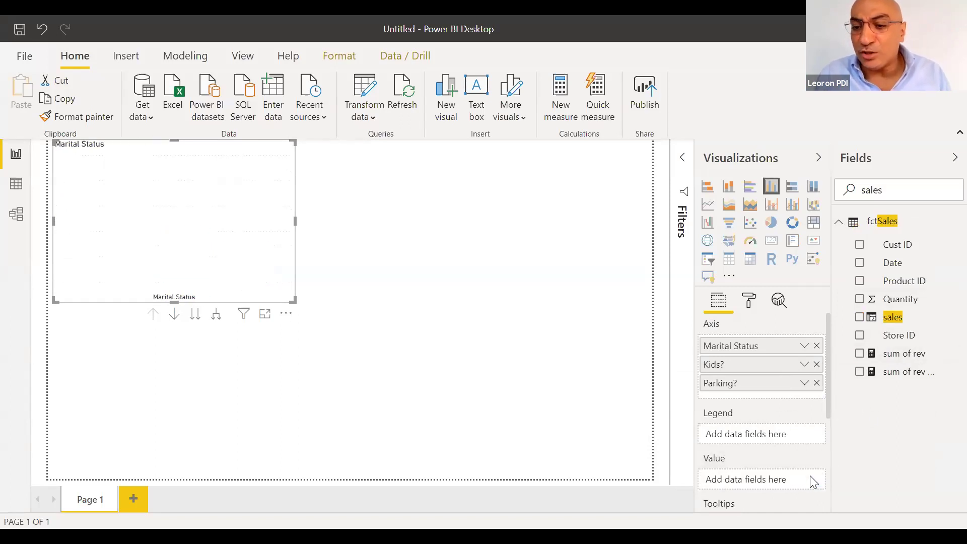
drag(902, 354, 793, 478)
drag(914, 356, 776, 489)
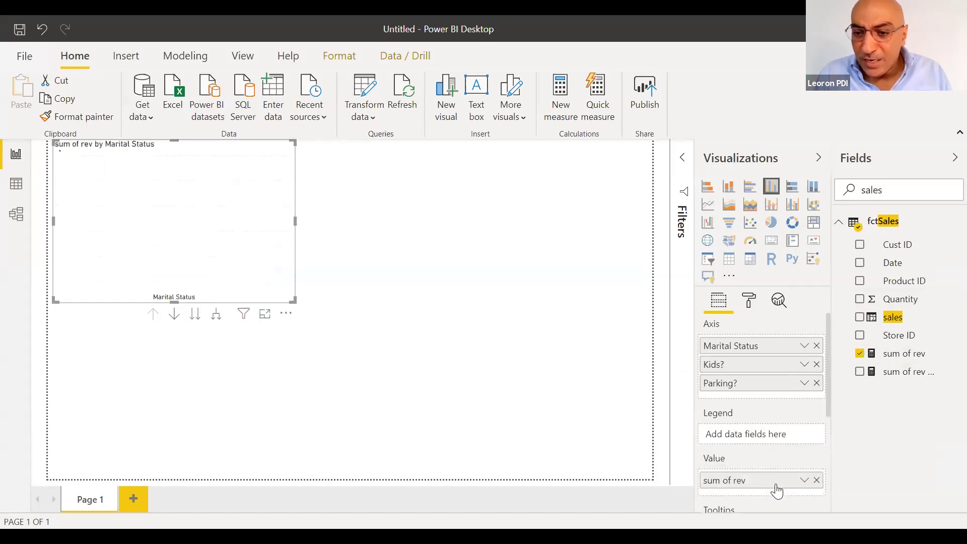
Swap sum of rev back out for sales and slightly enlarge the chart
click(805, 482)
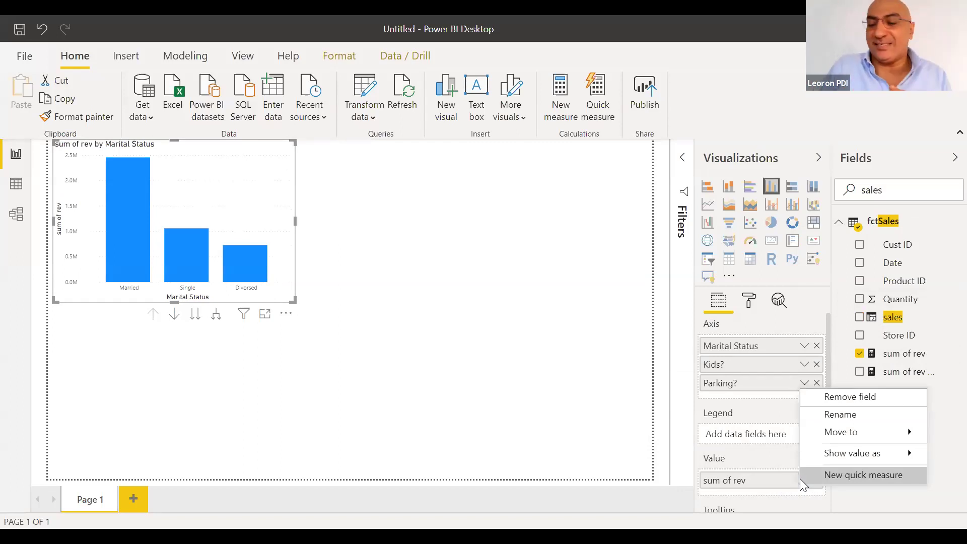
click(804, 480)
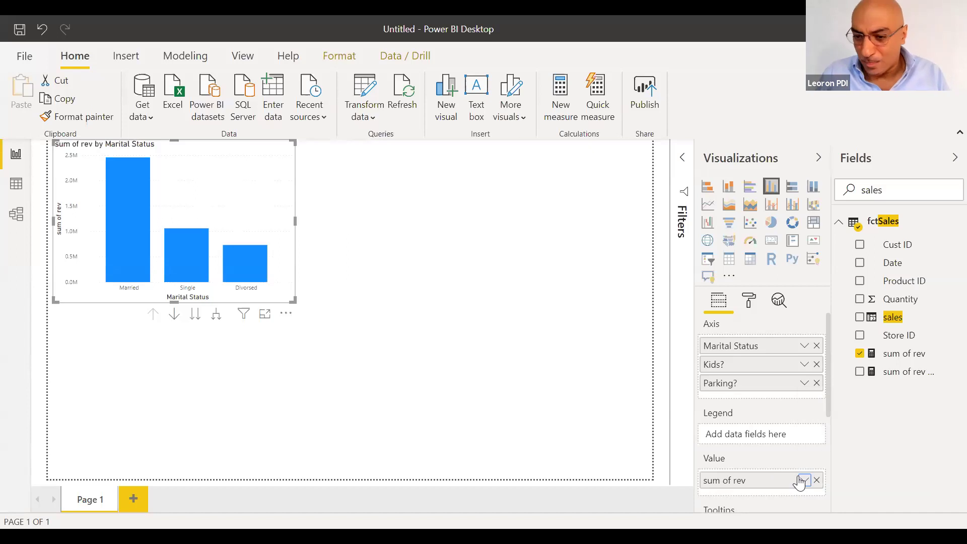
click(817, 480)
drag(895, 319, 758, 488)
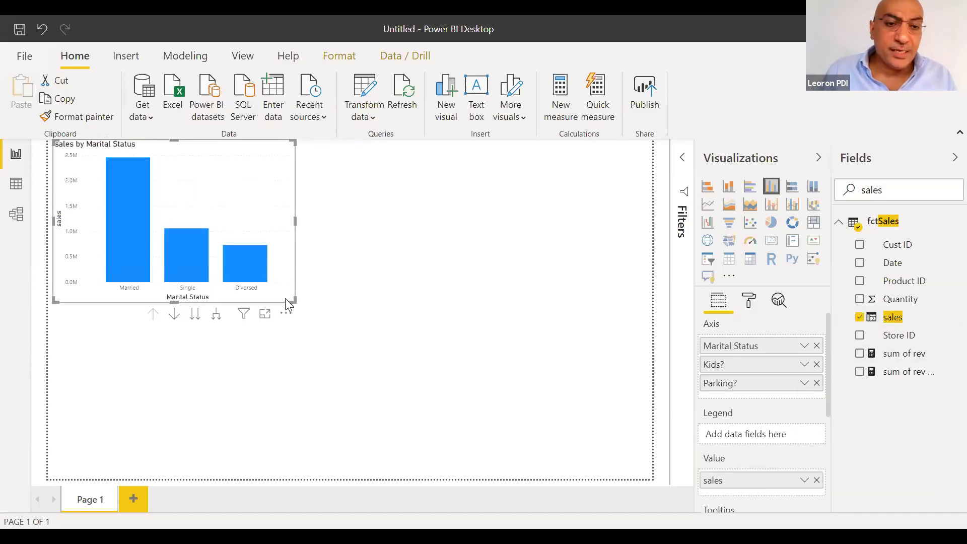
drag(291, 301, 338, 307)
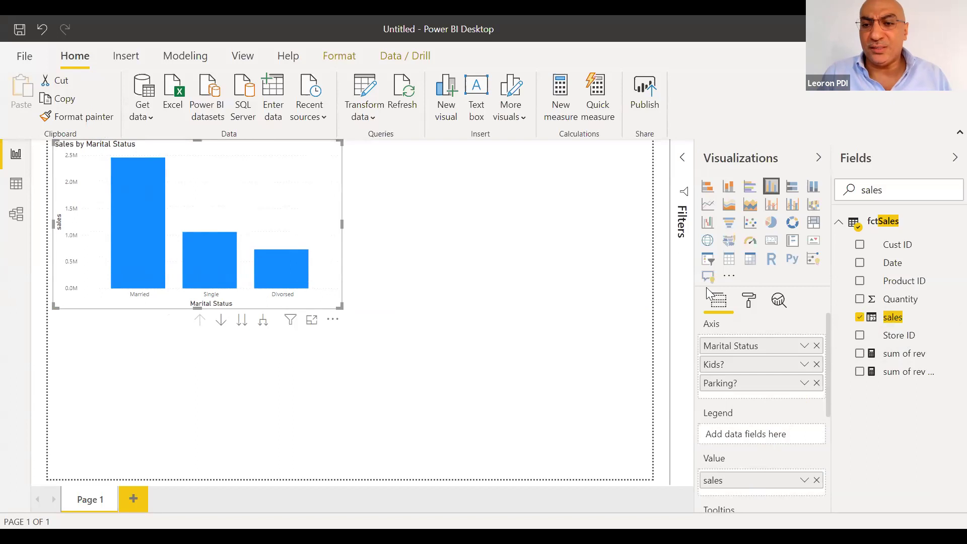
Set the chart's General X Position to 70
click(748, 306)
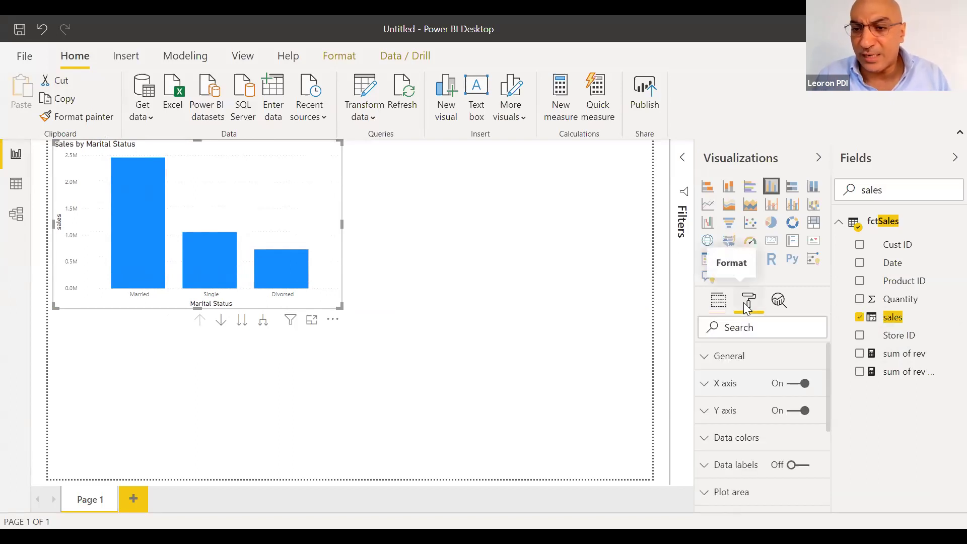
click(732, 356)
click(734, 452)
text(70)
key(Return)
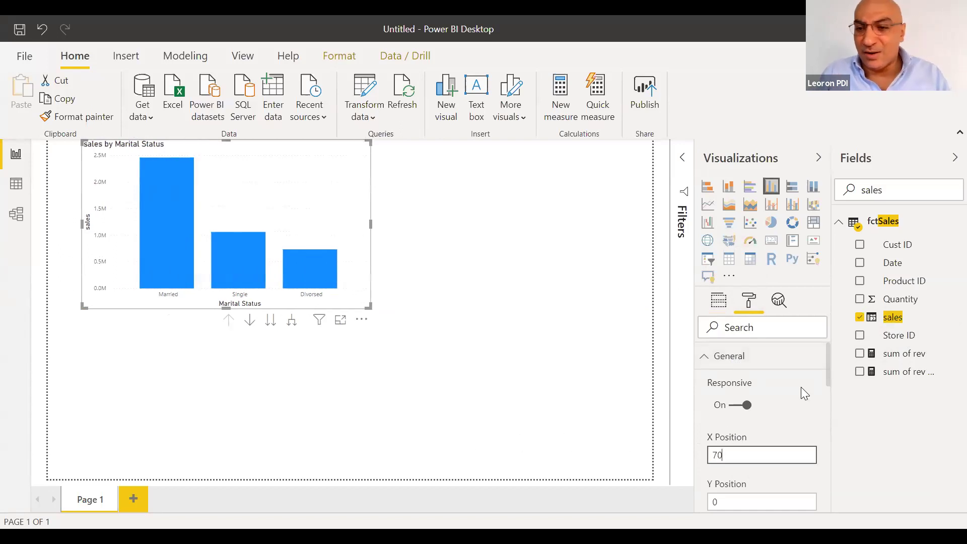
click(725, 357)
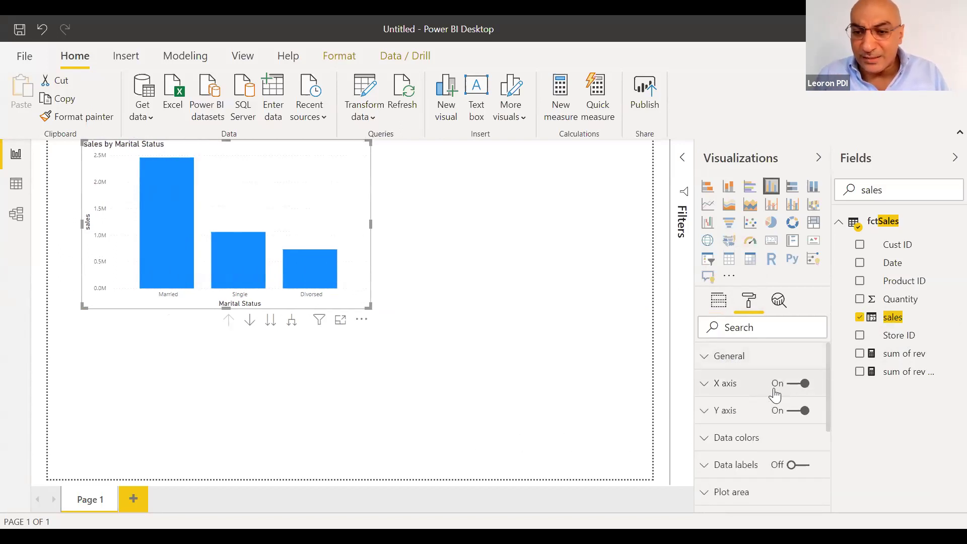
Make the X axis labels purple with a 20 pt text size
click(775, 393)
drag(827, 356, 827, 369)
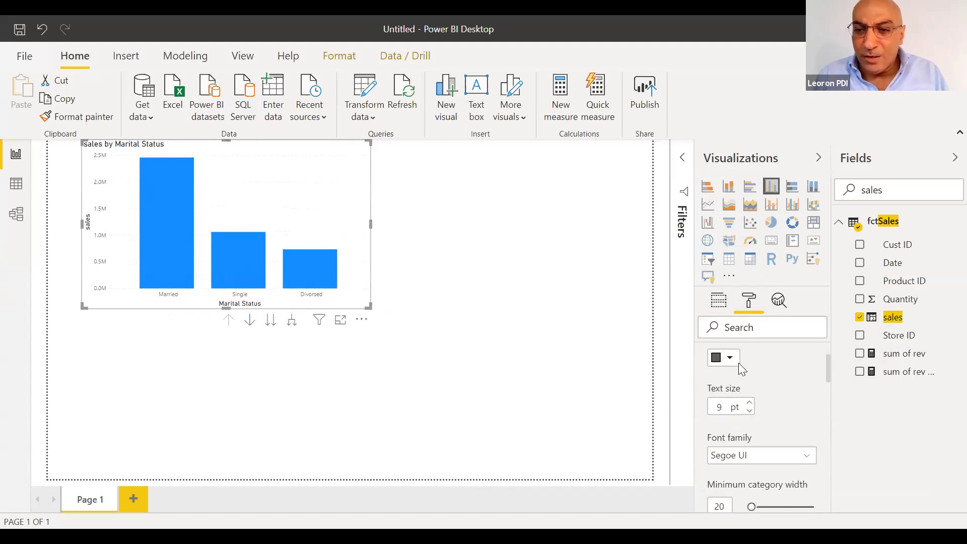
click(730, 359)
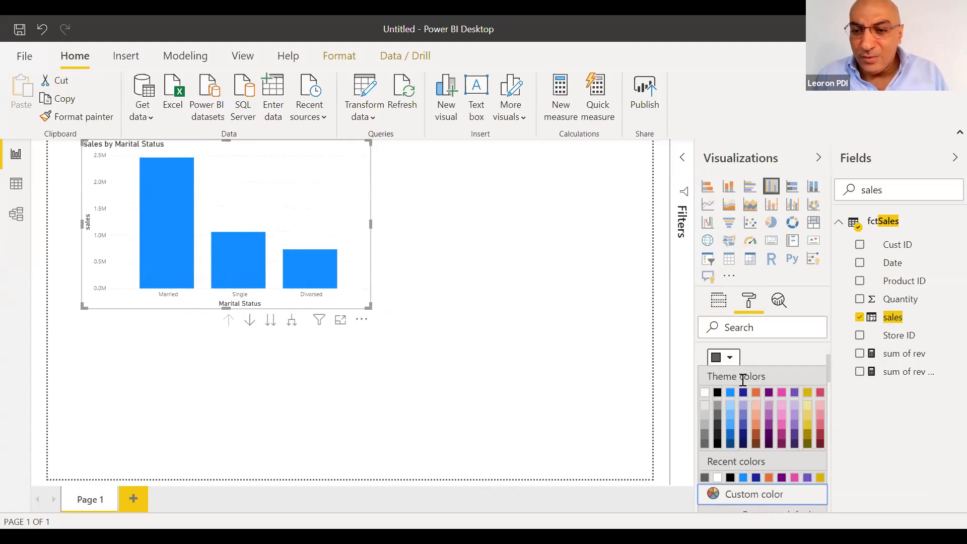
click(770, 429)
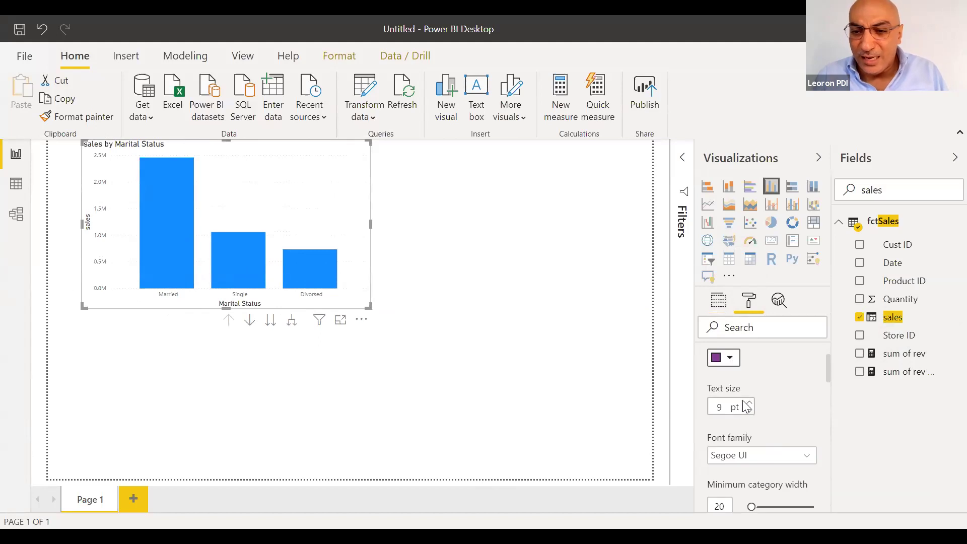
click(749, 404)
click(749, 403)
click(749, 403)
click(749, 404)
click(749, 403)
click(749, 404)
click(749, 404)
click(749, 404)
click(749, 404)
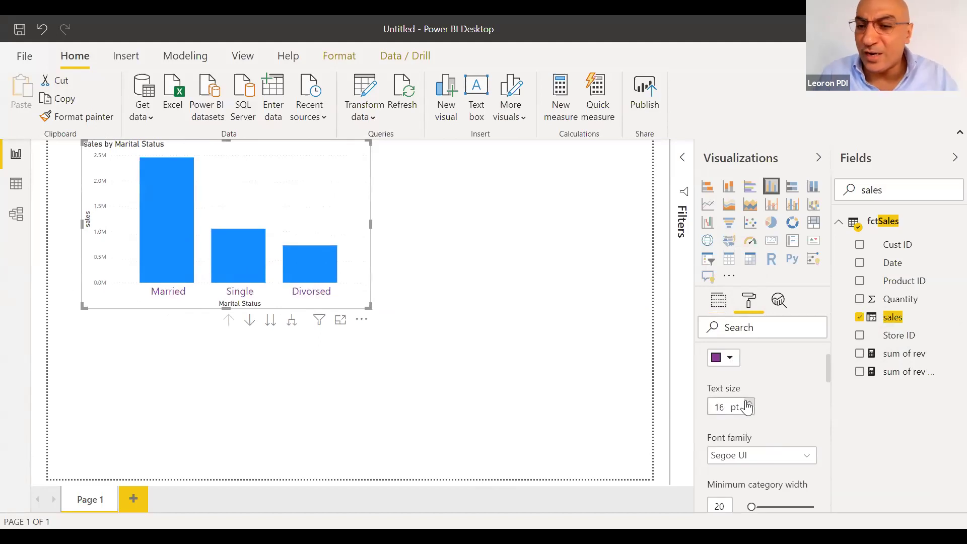
click(749, 404)
click(749, 404)
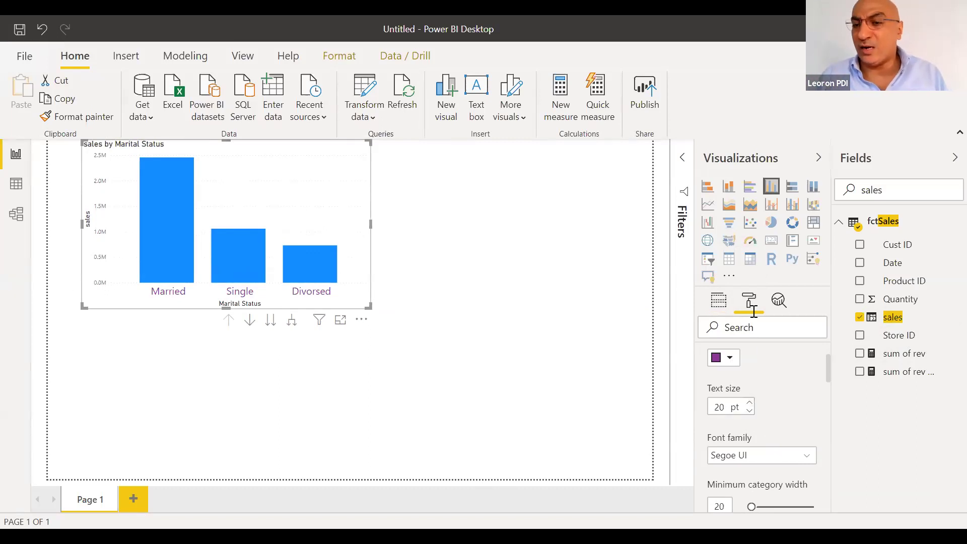
click(714, 307)
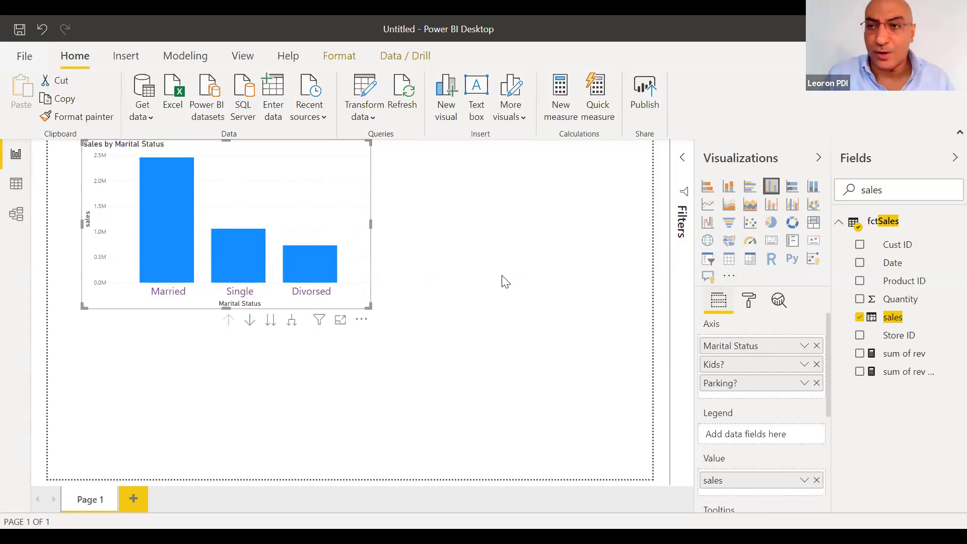
With drill down on, drill the Married bar into Kids?, then the Yes bar into Parking?
click(250, 323)
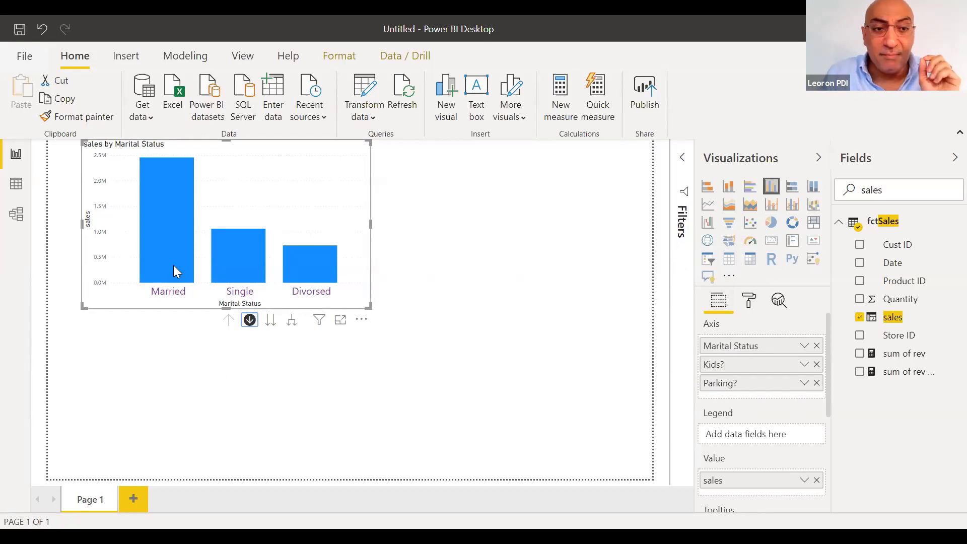
mouse_move(174, 266)
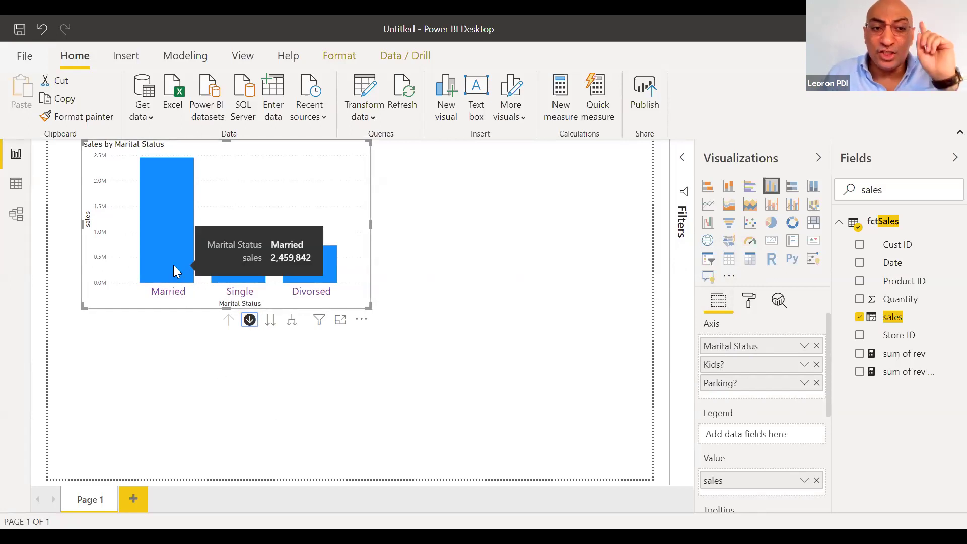
click(170, 223)
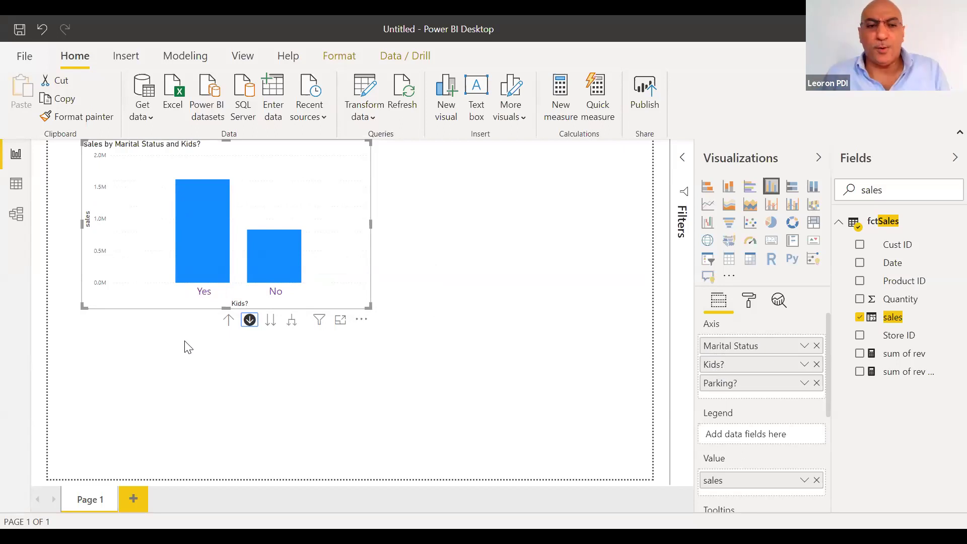
click(205, 236)
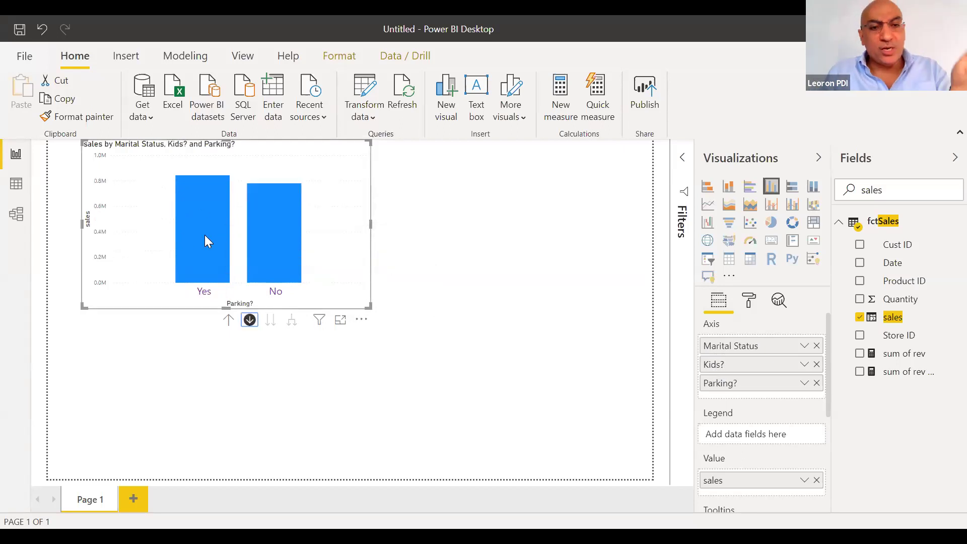
Drill up twice back to Marital Status and deselect the chart
mouse_move(183, 261)
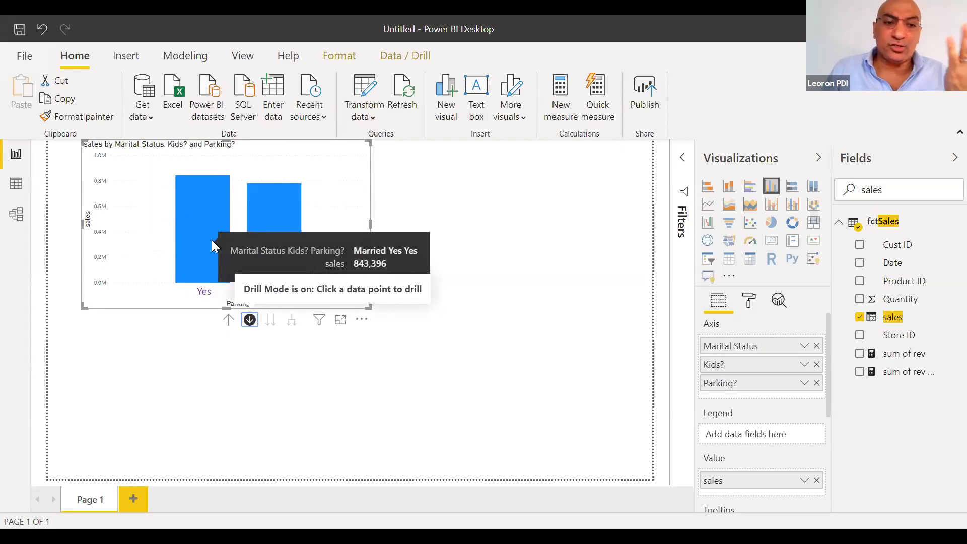
mouse_move(290, 245)
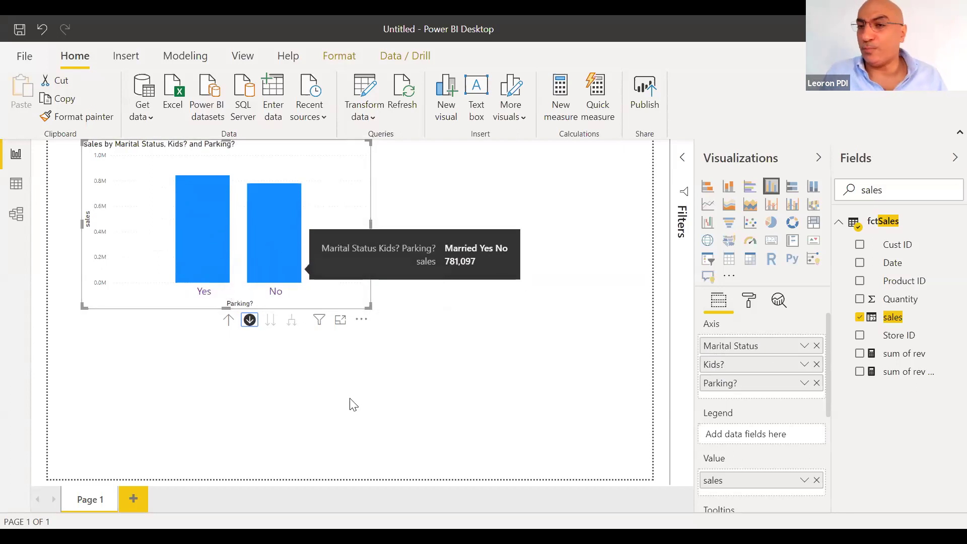
click(225, 322)
click(225, 323)
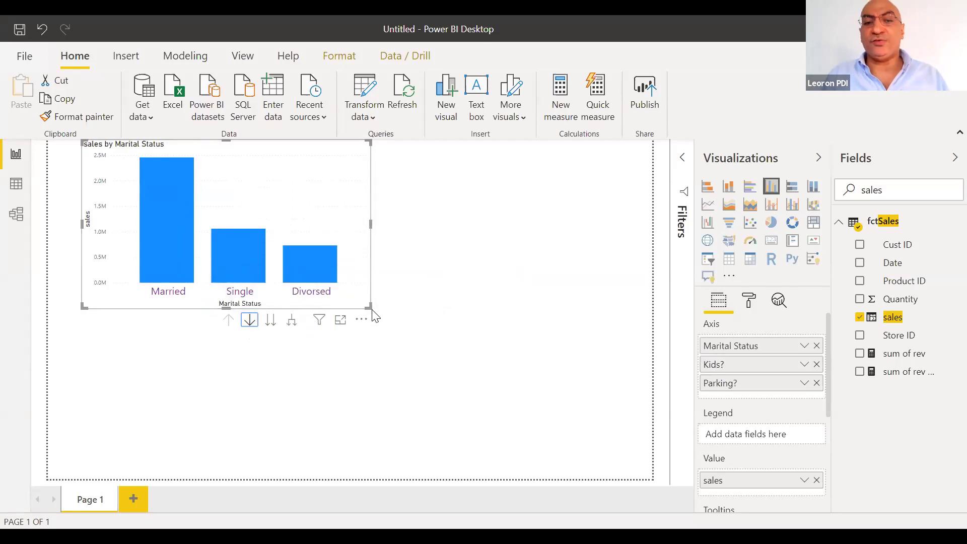
click(385, 267)
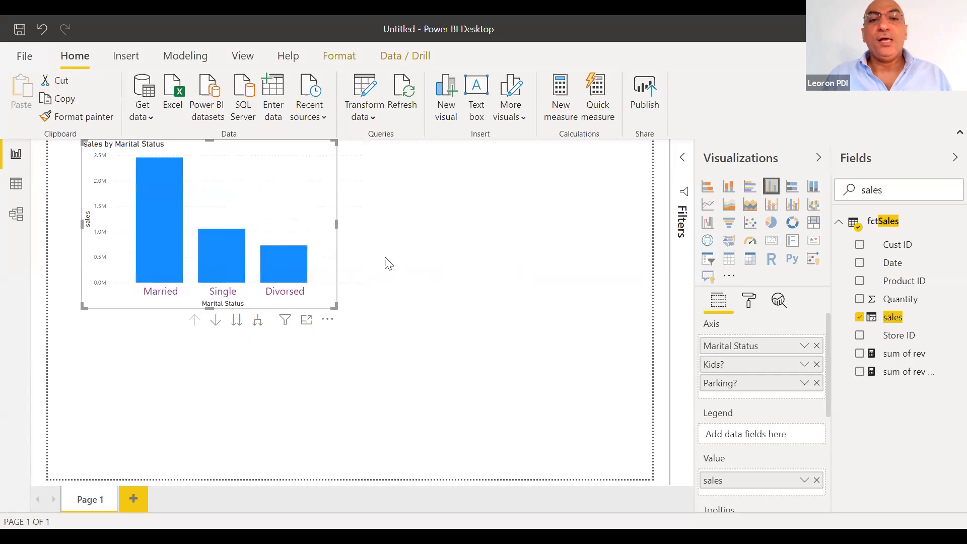
Switch the Marital Status chart to a pie and back to columns, then add an empty pie chart
click(335, 230)
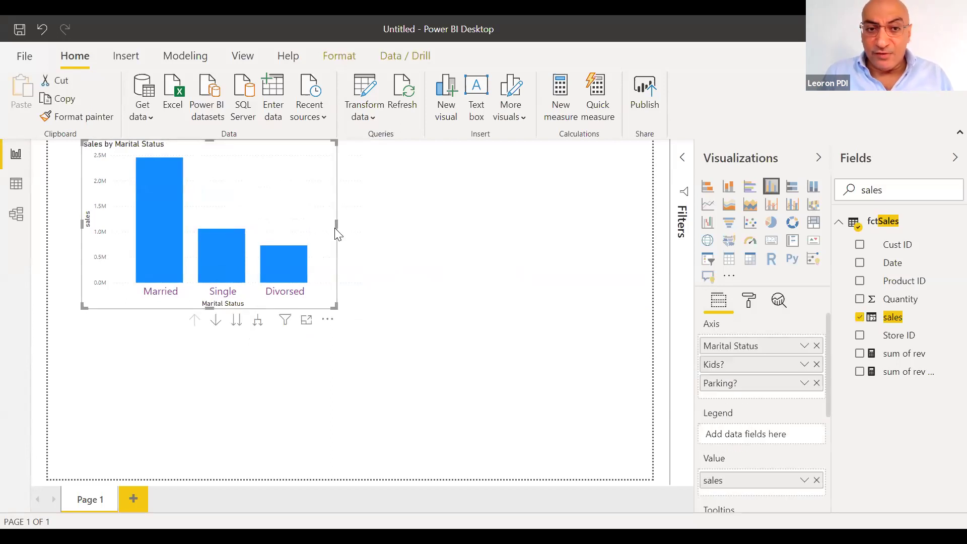
click(449, 235)
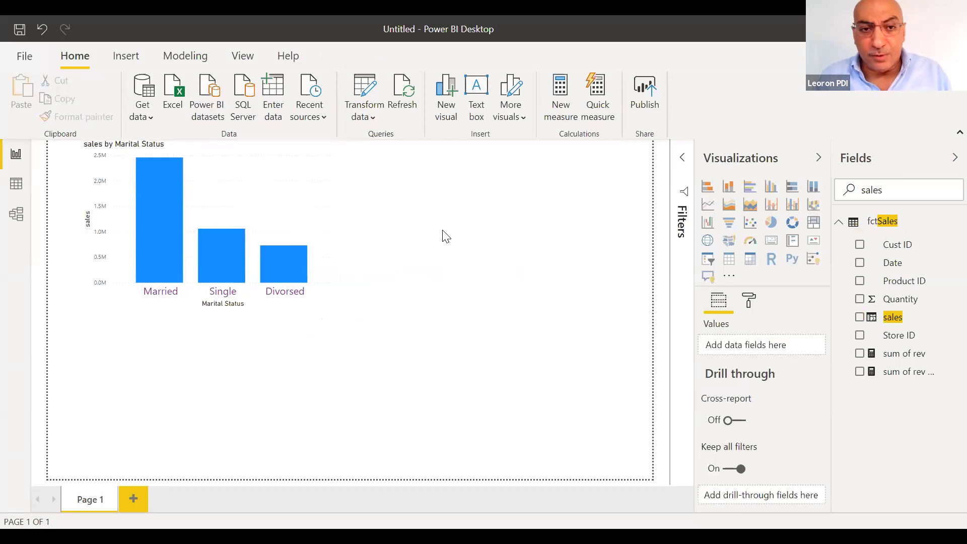
click(291, 154)
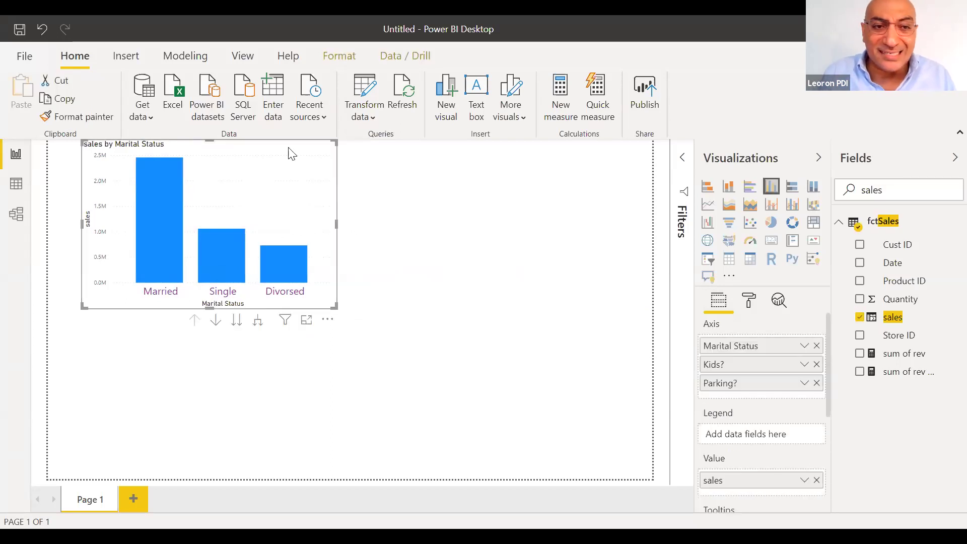
click(769, 223)
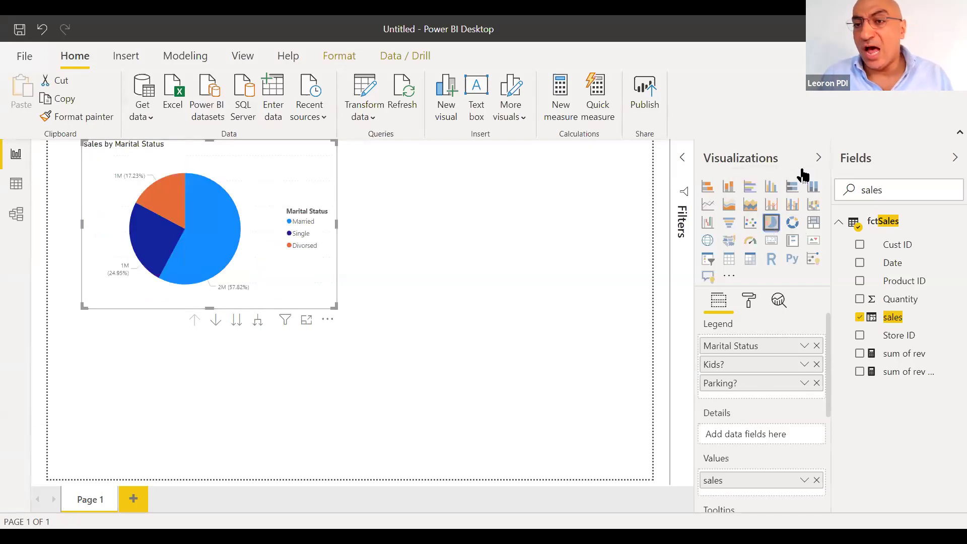
click(771, 186)
click(438, 204)
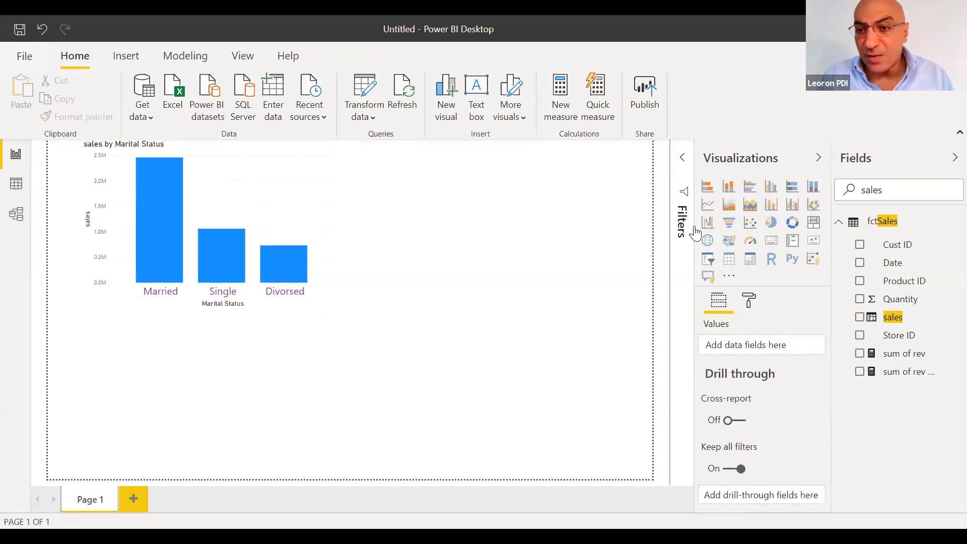
click(772, 222)
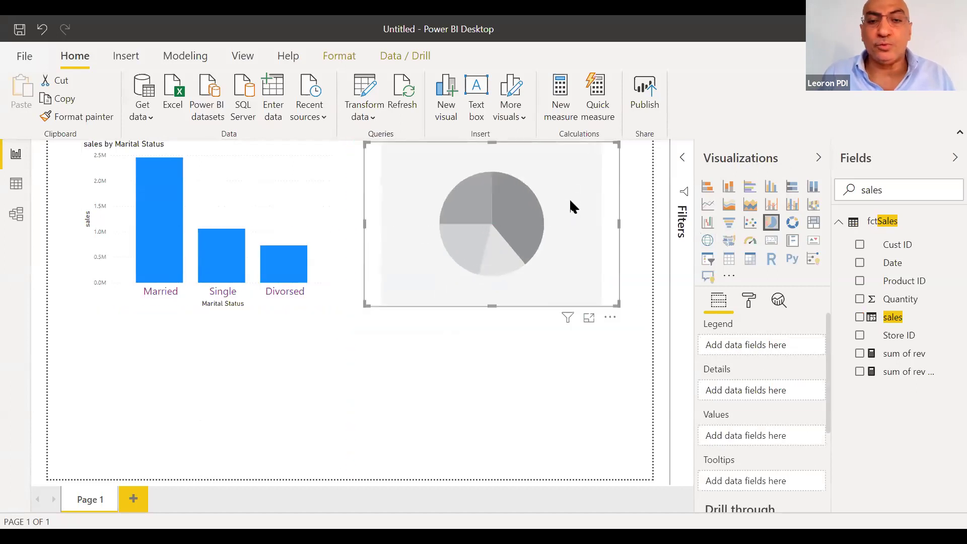
Set up the pie with Education as its legend and sales as its values
click(942, 183)
key(ctrl+a)
text(education)
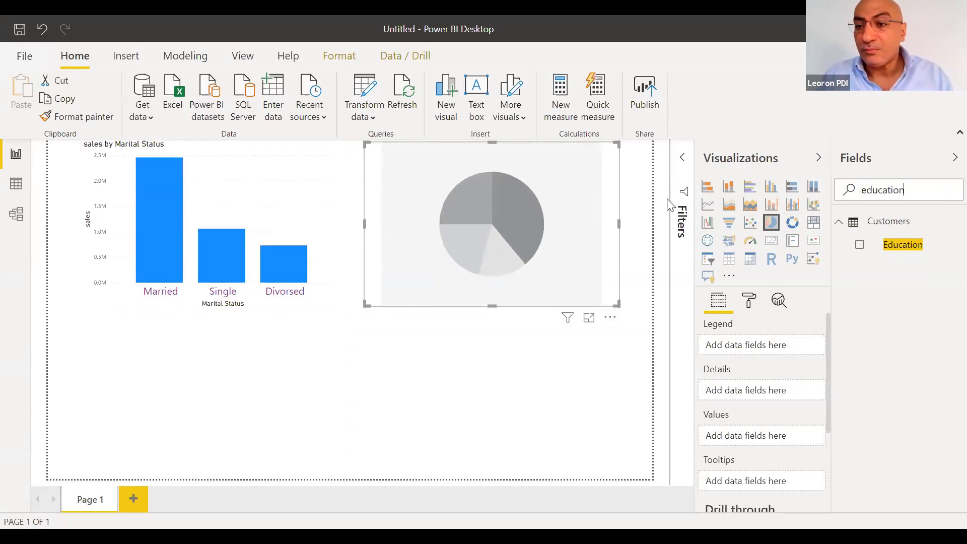
drag(884, 250, 744, 346)
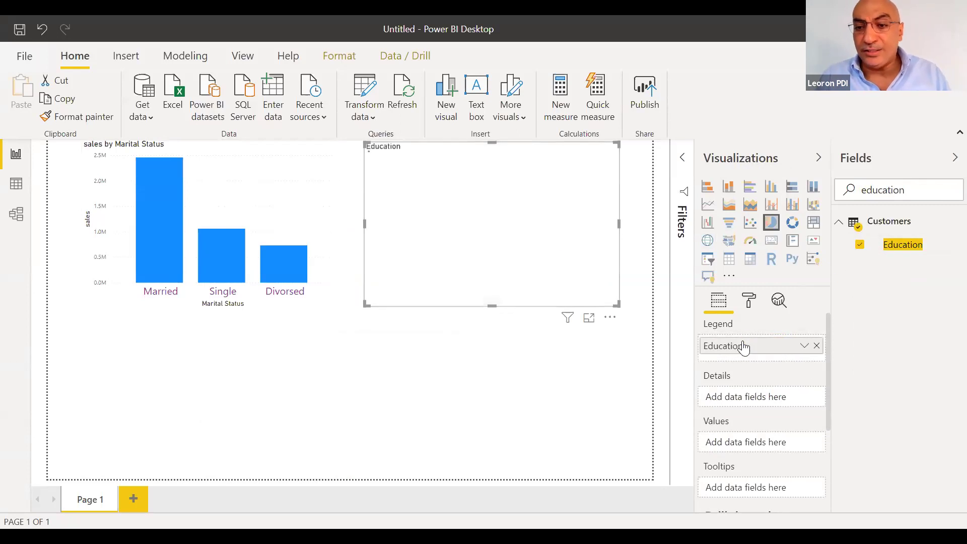
double_click(838, 192)
text(sales)
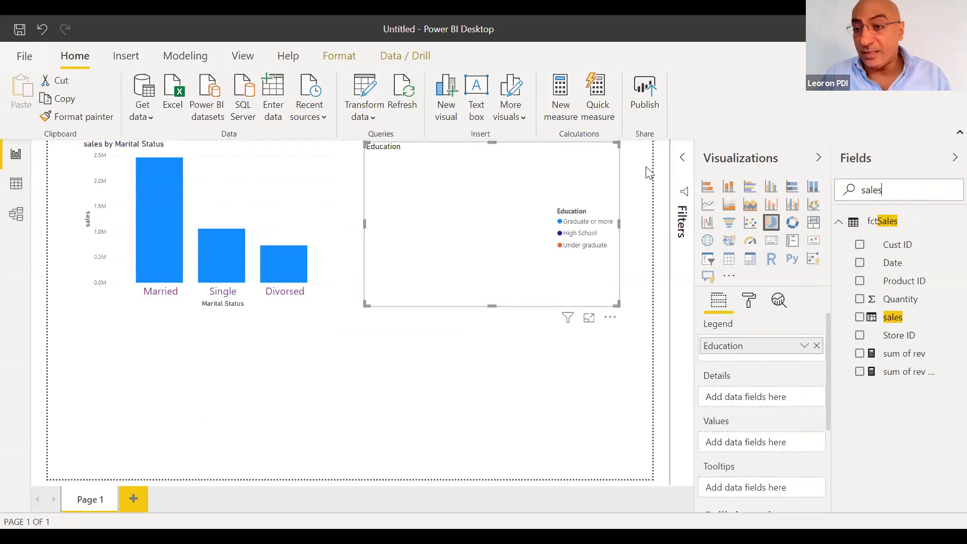
drag(893, 316, 751, 446)
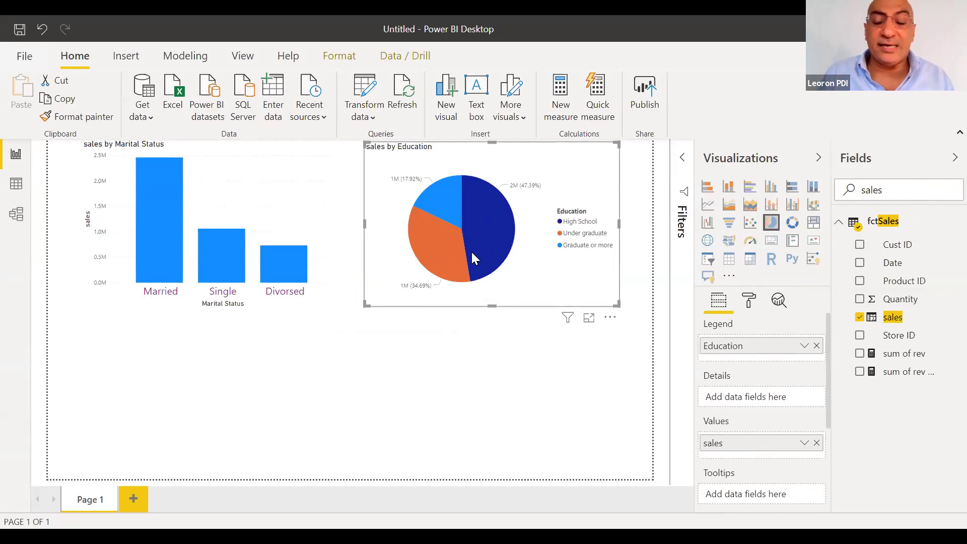
click(746, 306)
click(709, 301)
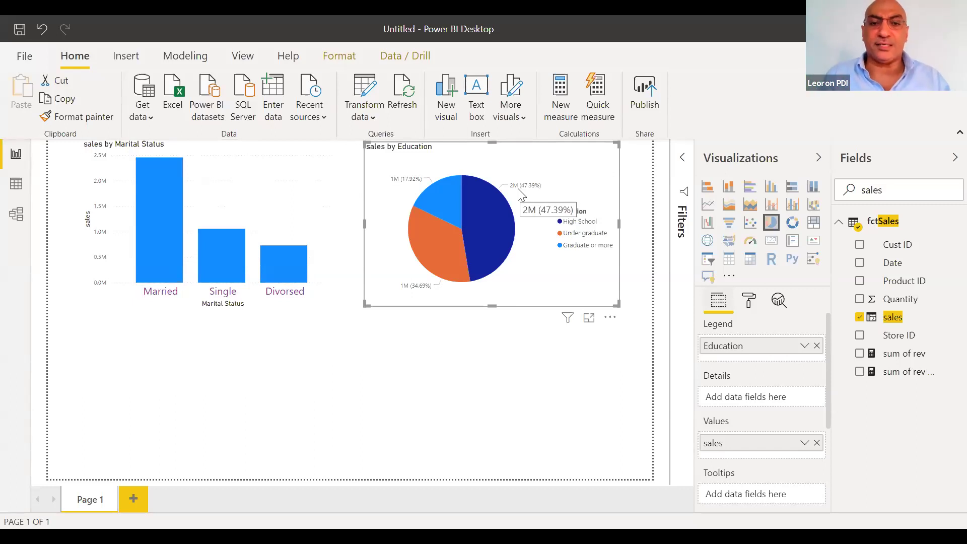
Add Self-checkout? beneath Education in the legend, then drill a slice down and back up
mouse_move(483, 210)
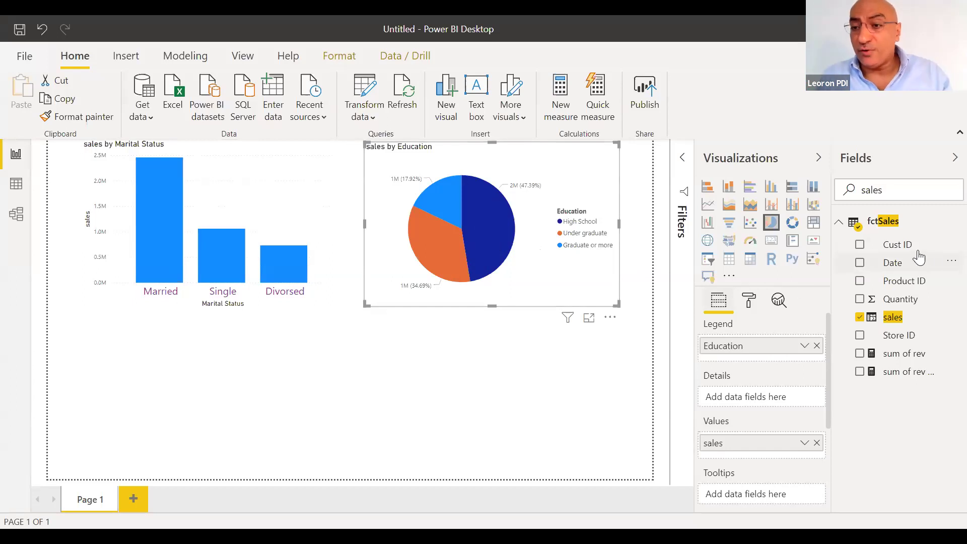
double_click(900, 188)
text(self)
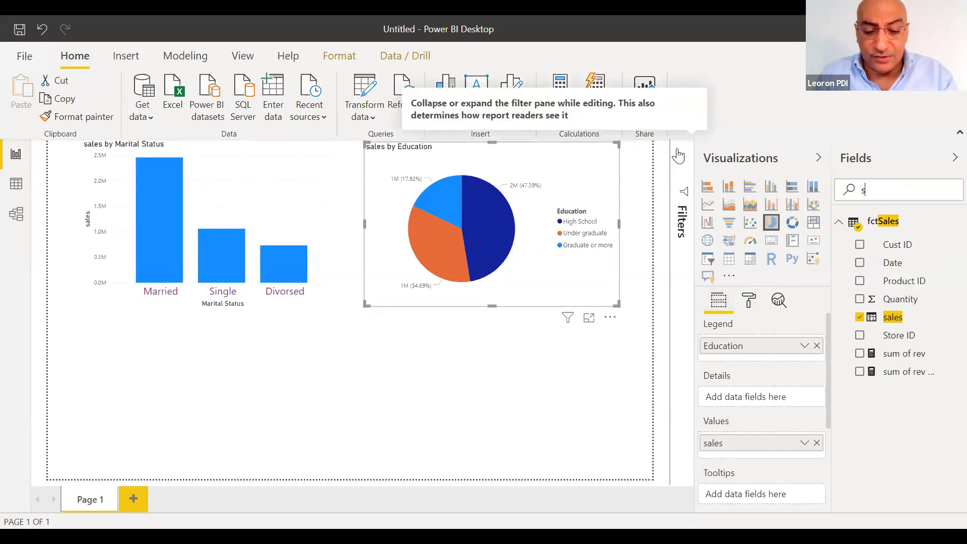
drag(900, 247, 766, 361)
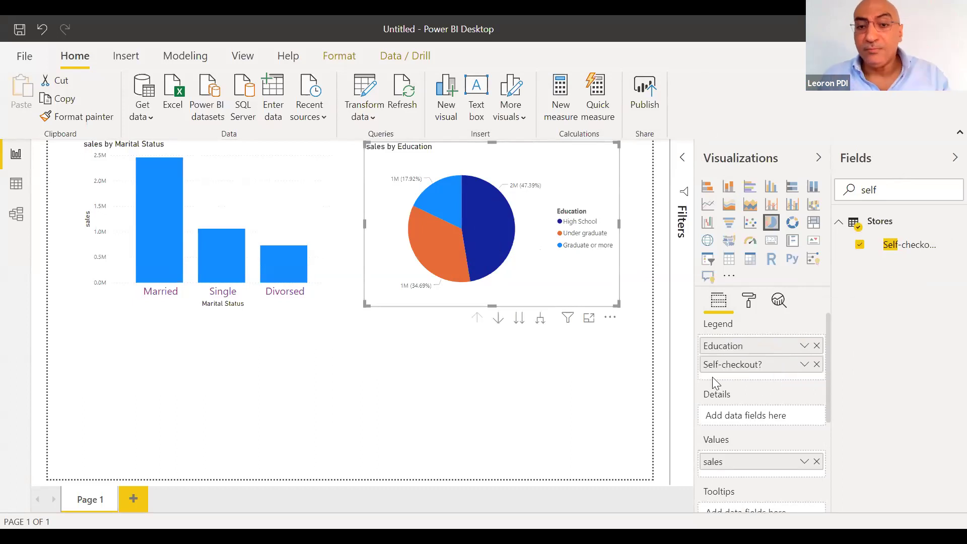
click(496, 323)
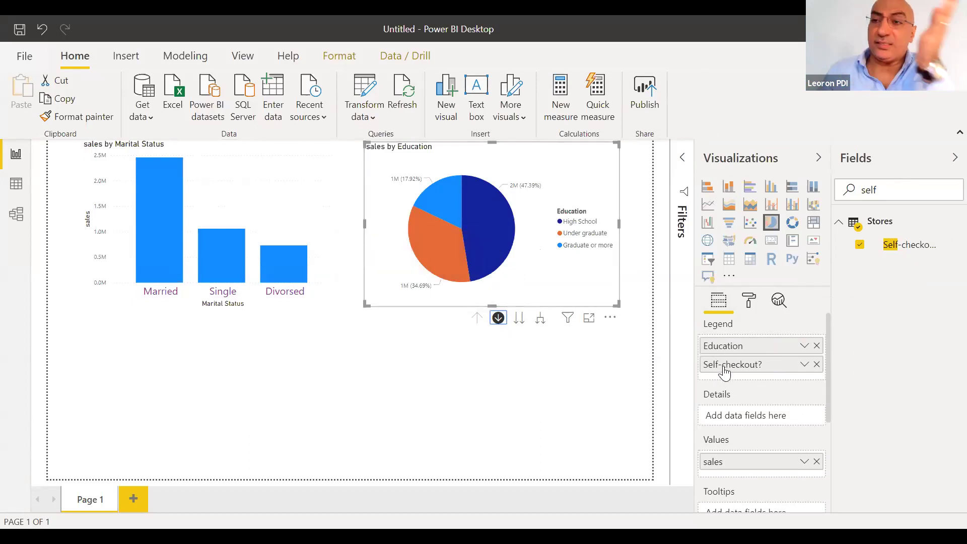
click(479, 219)
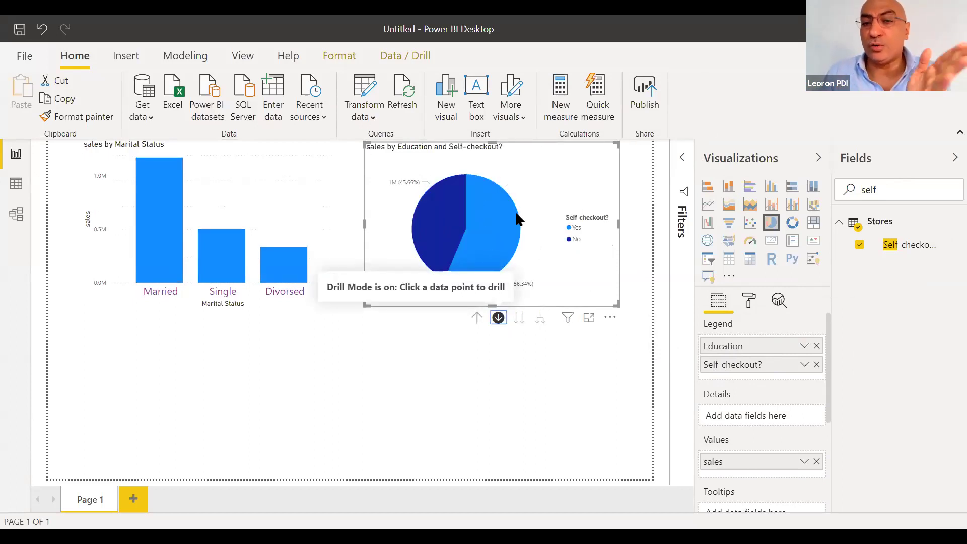
click(478, 318)
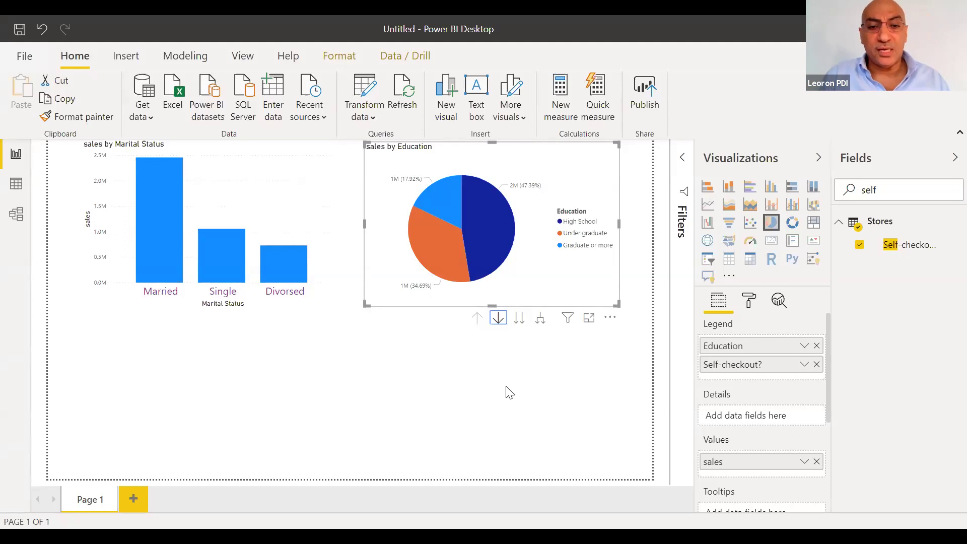
click(260, 232)
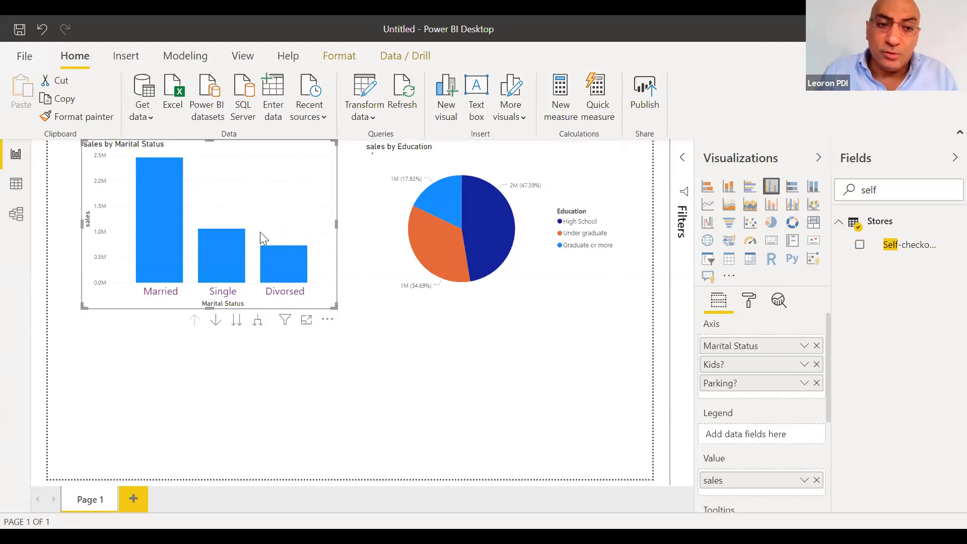
Drill the Married bar into Kids? and back up to Marital Status
click(215, 321)
click(173, 259)
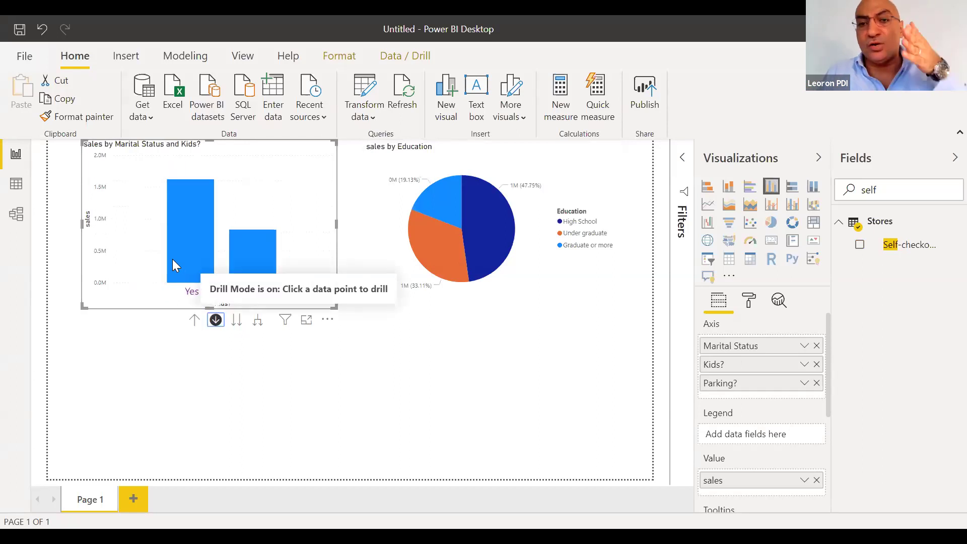
click(190, 321)
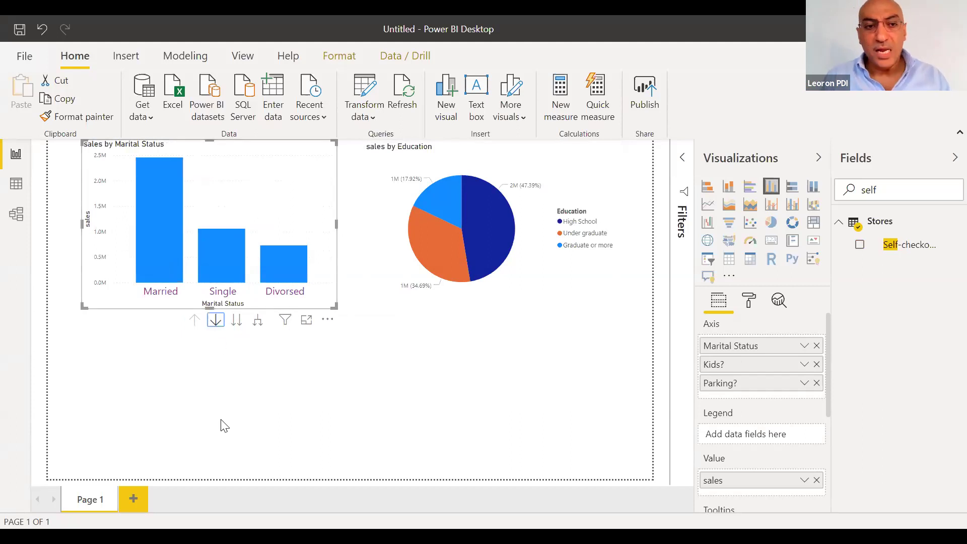
Cross-highlight from the Married bar, then from the pie's High School slice
mouse_move(149, 281)
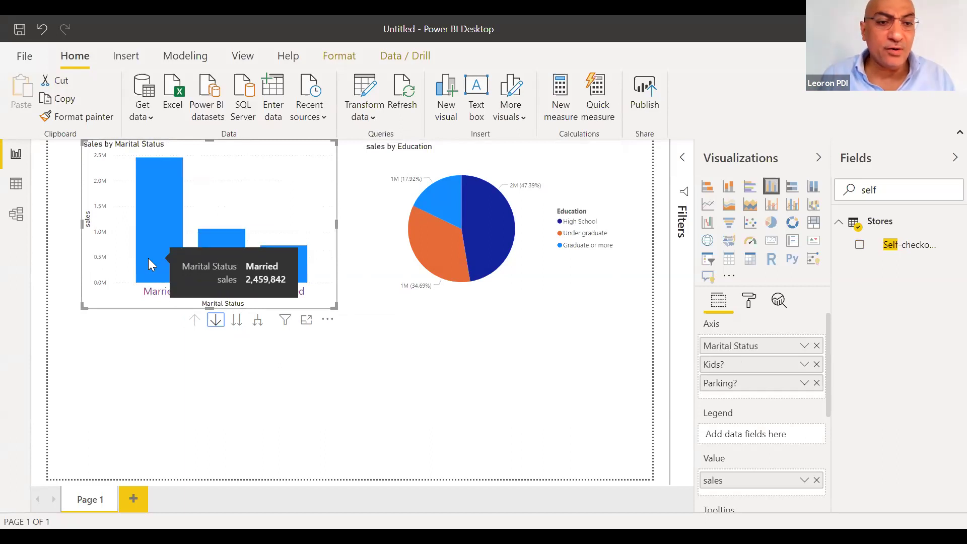
click(151, 263)
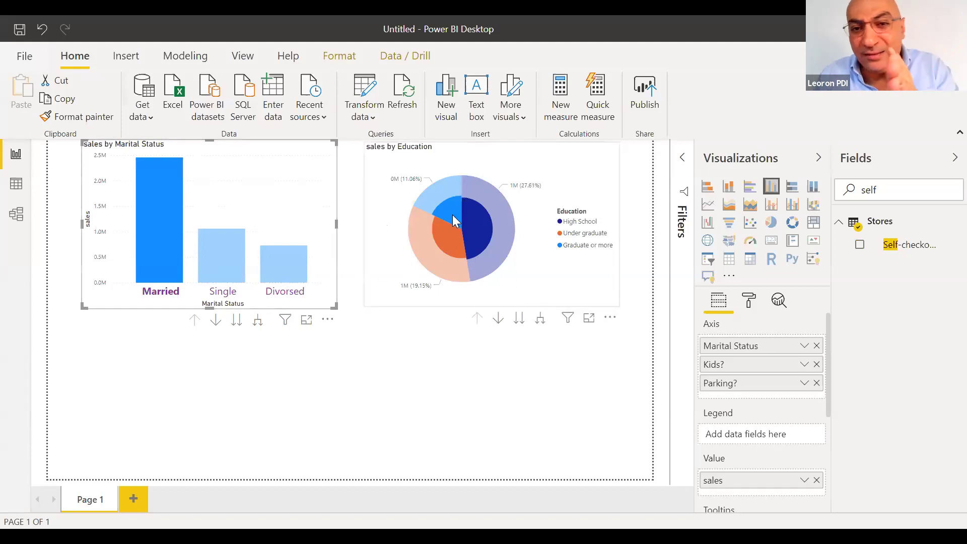
mouse_move(493, 290)
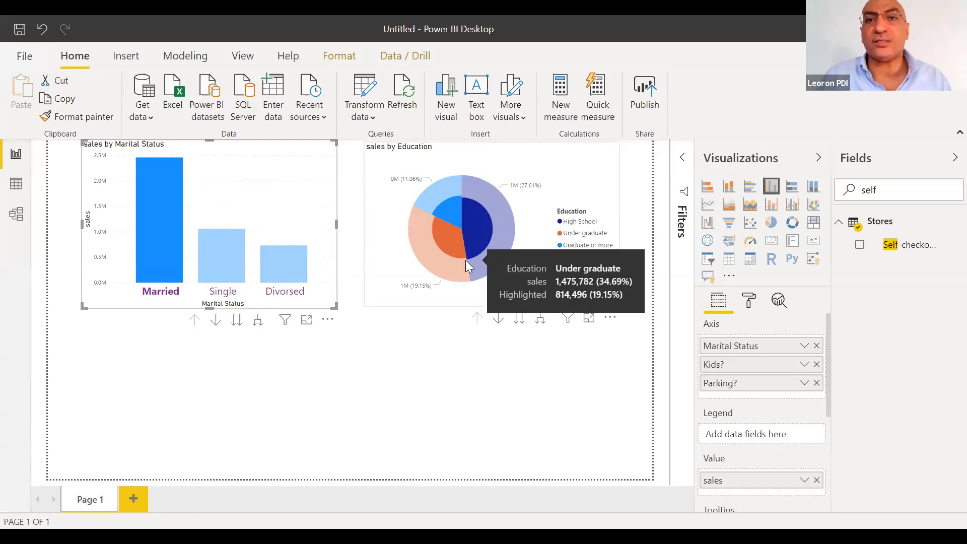
click(467, 235)
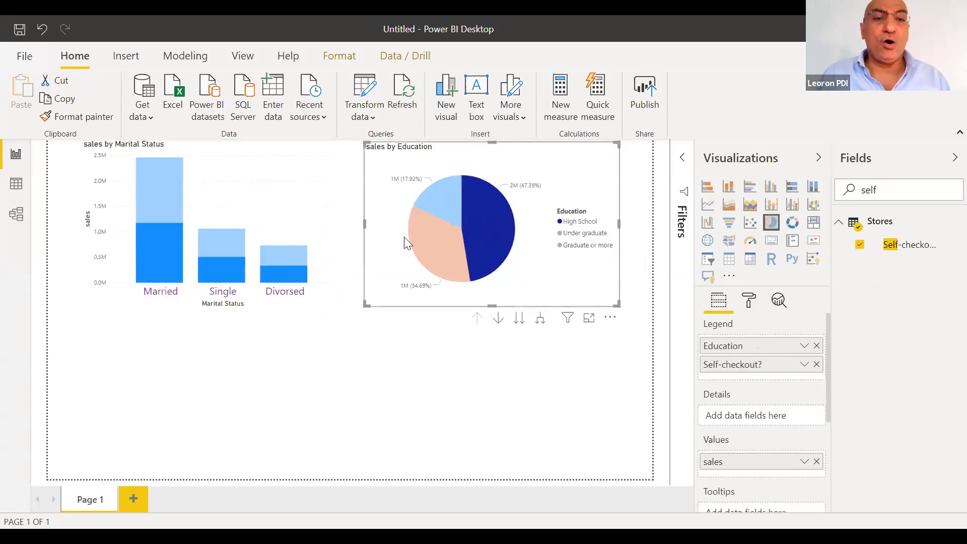
Toggle the High School slice highlight off, on, and off again
click(465, 228)
click(485, 229)
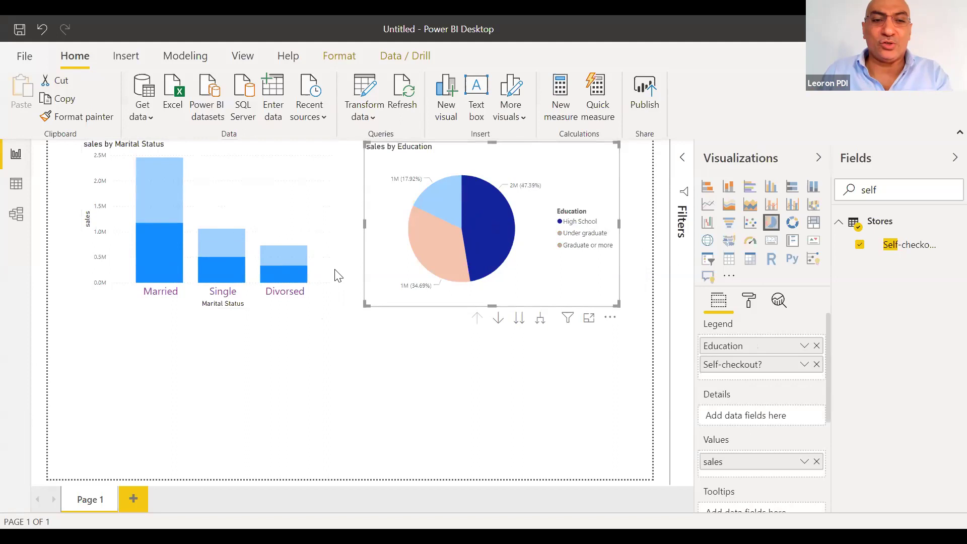
click(485, 217)
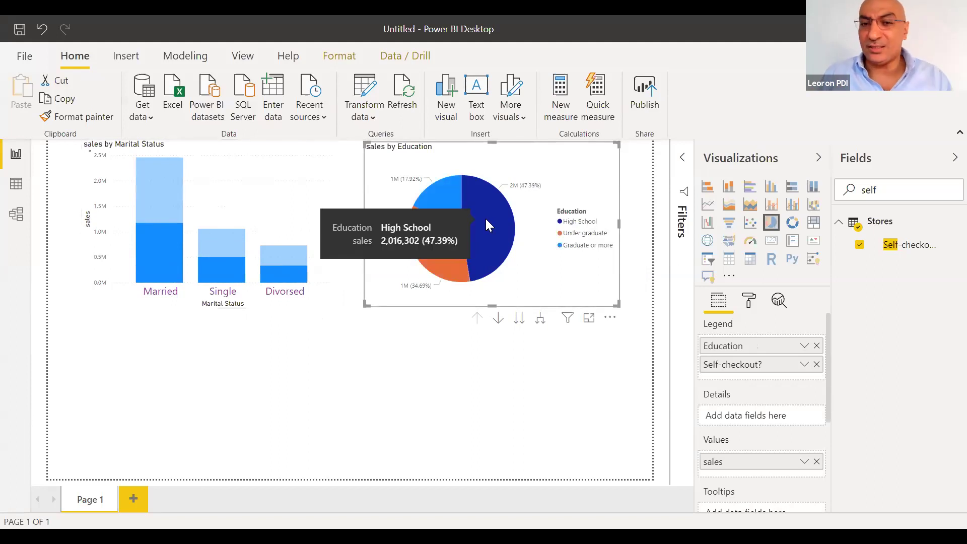
Drill High School into its Self-checkout split, drill back up, and clear all selection
click(494, 320)
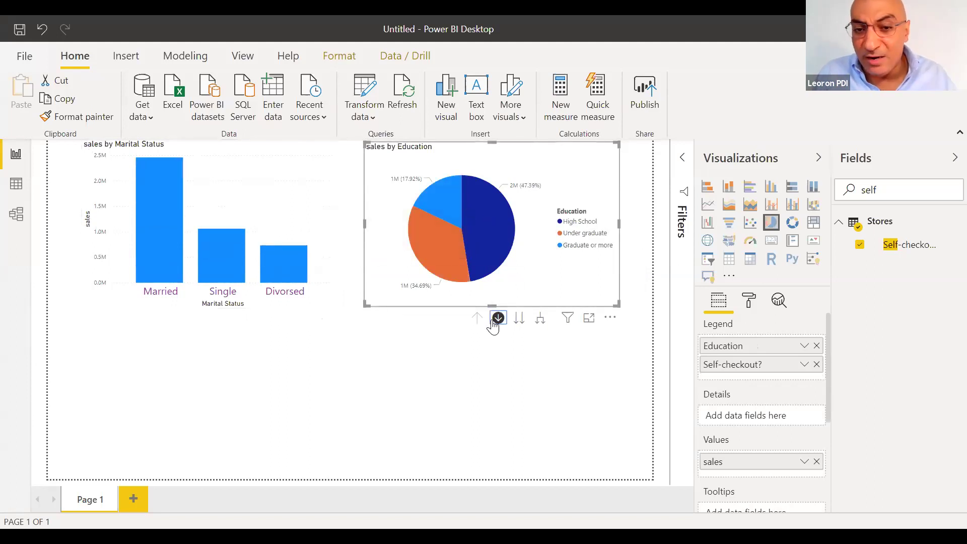
click(498, 206)
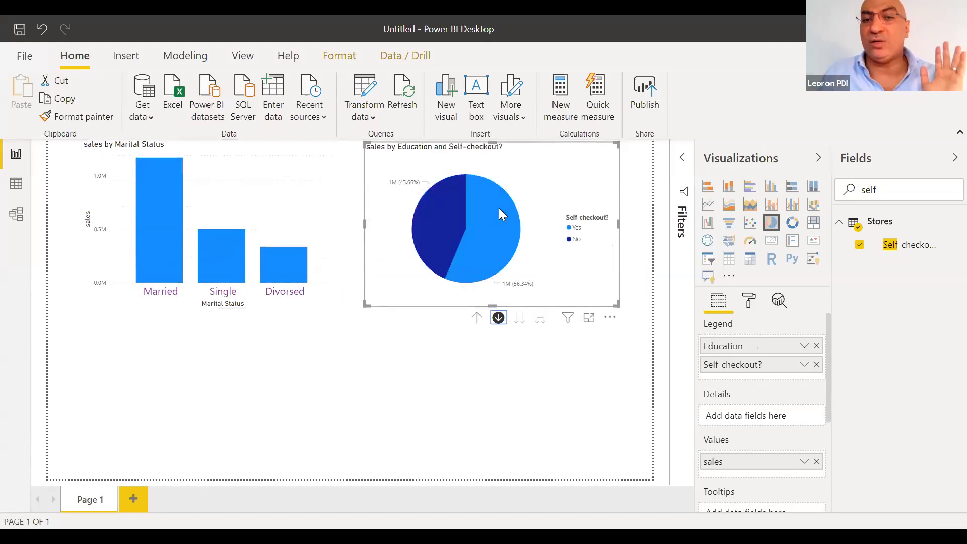
click(489, 317)
click(479, 255)
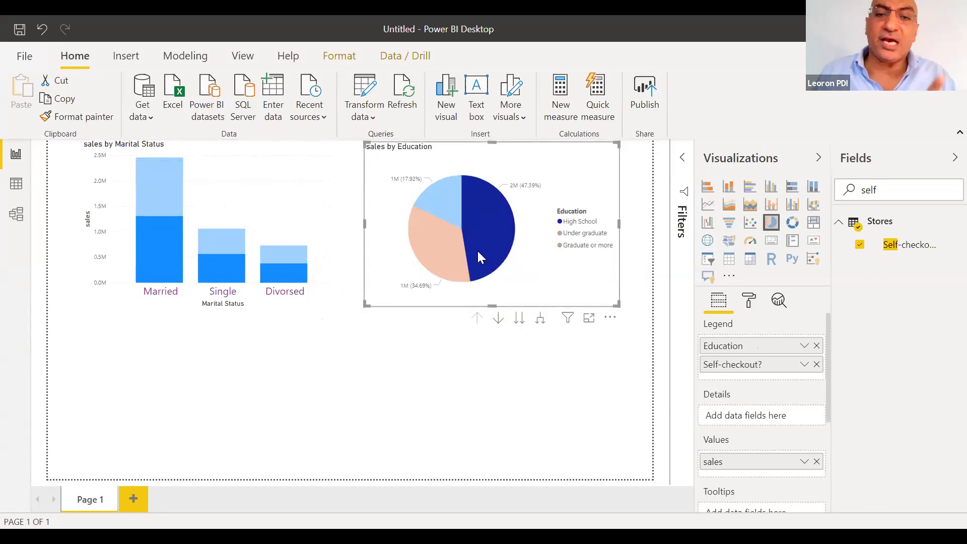
click(479, 254)
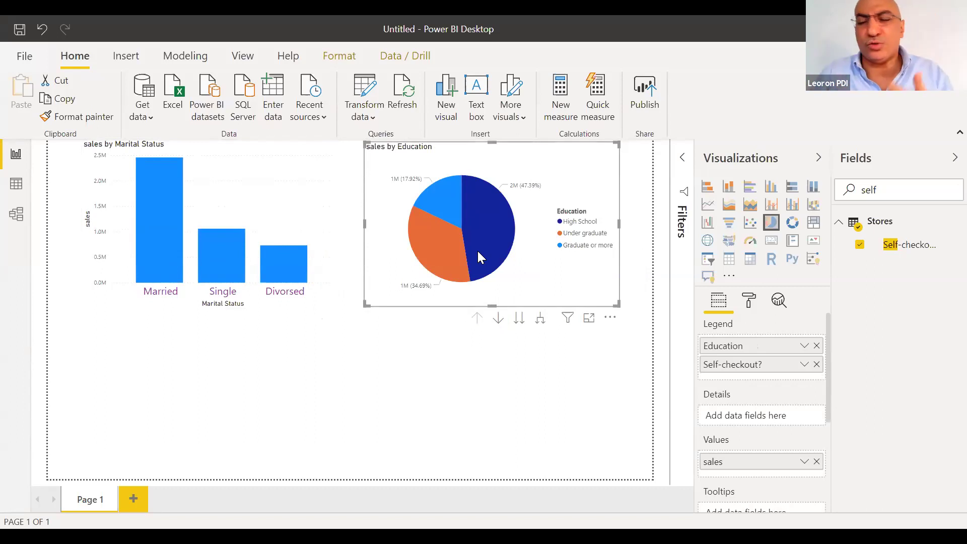
click(458, 372)
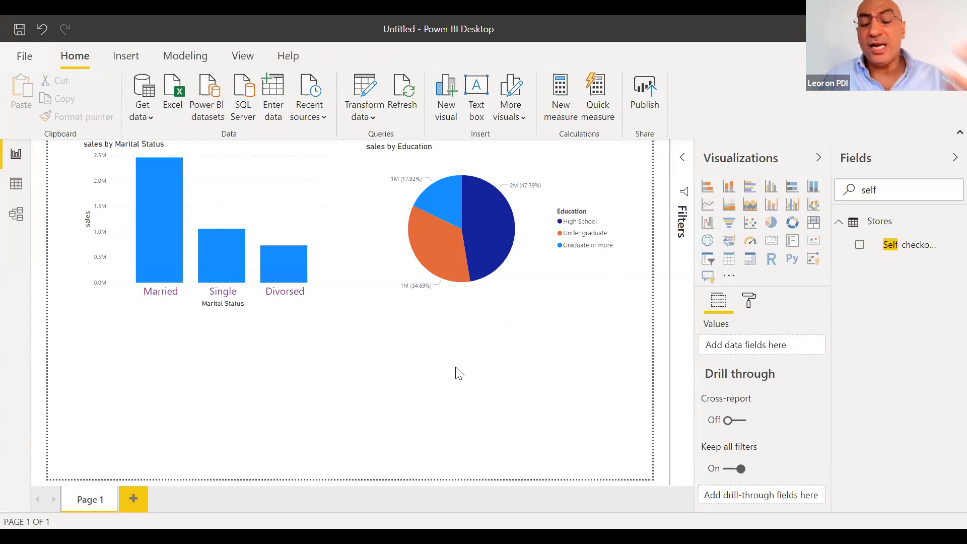
Add a map visual widened across the page bottom and search Fields for city
click(707, 242)
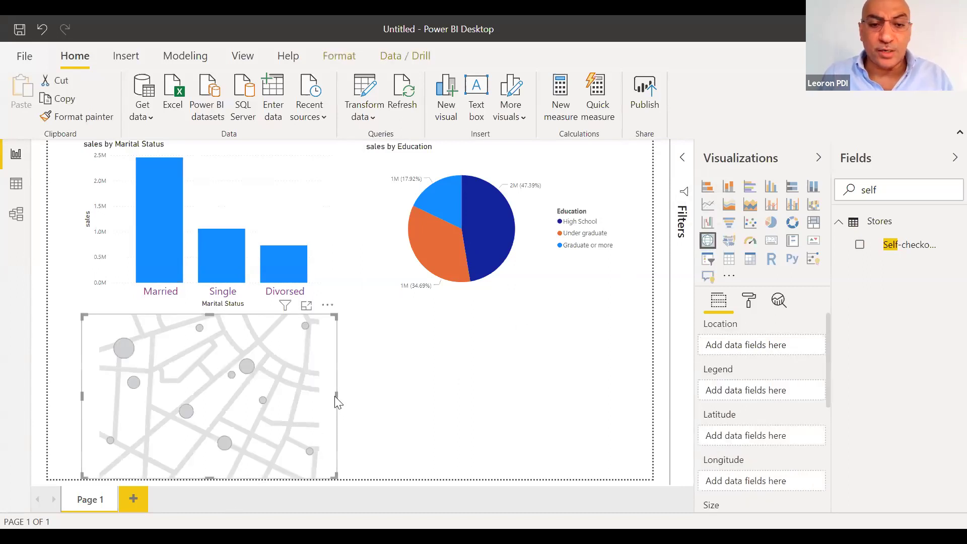
drag(336, 396, 652, 396)
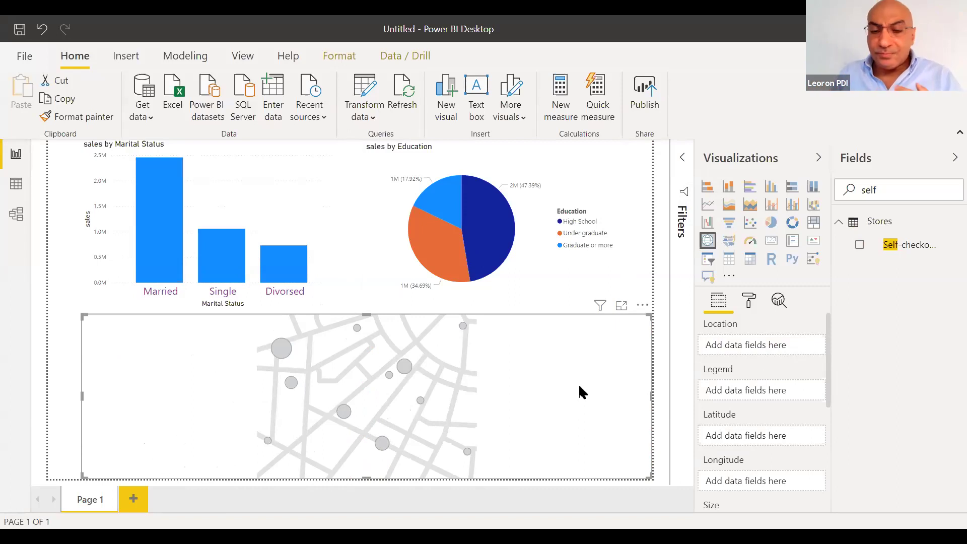
drag(918, 190, 667, 181)
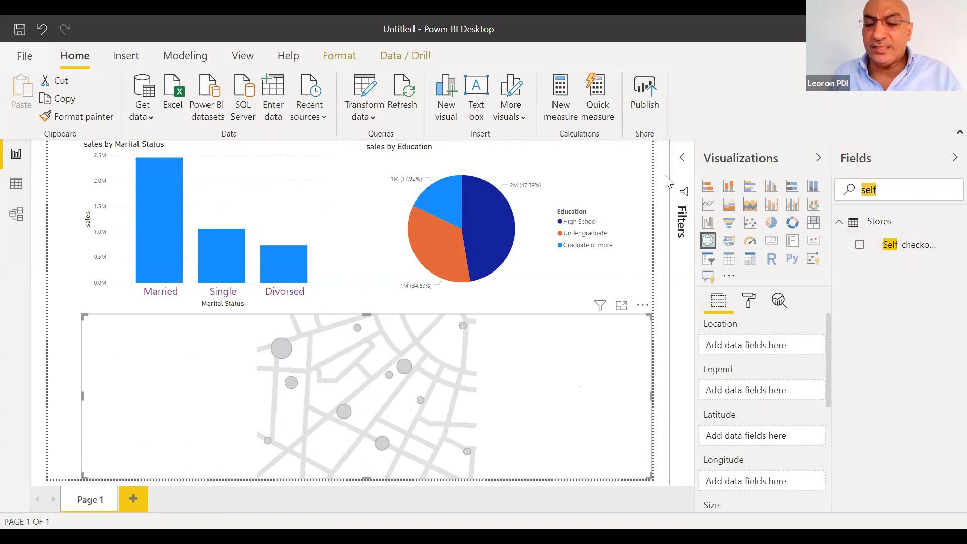
text(city)
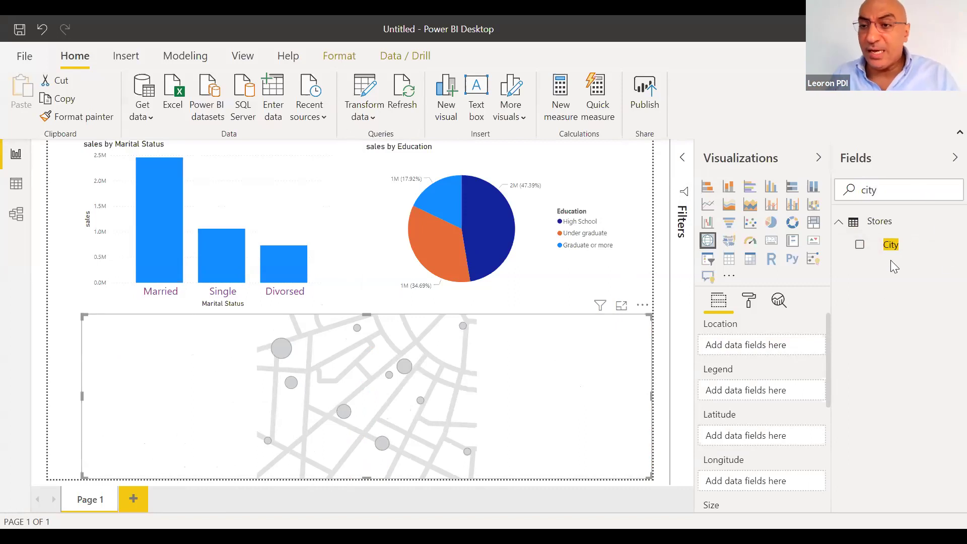
click(917, 247)
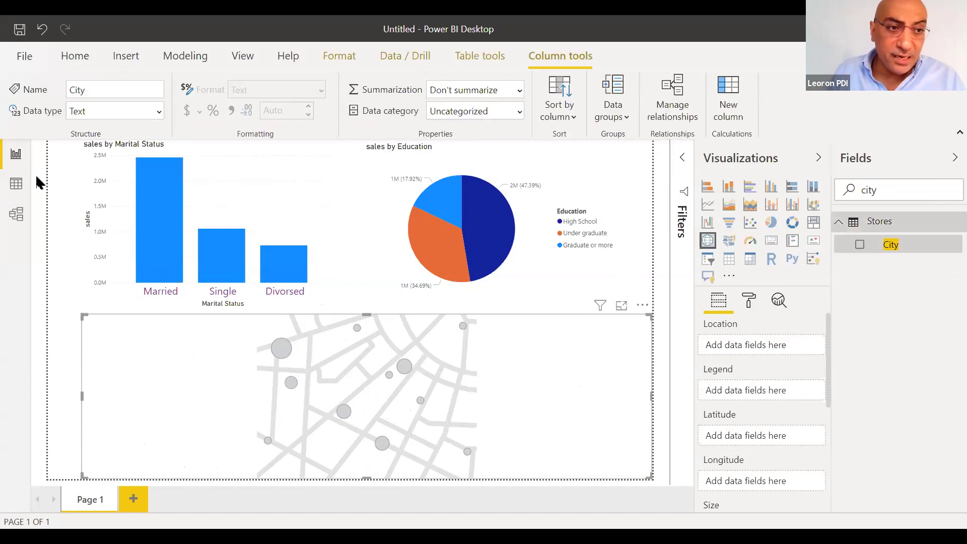
click(17, 186)
click(882, 262)
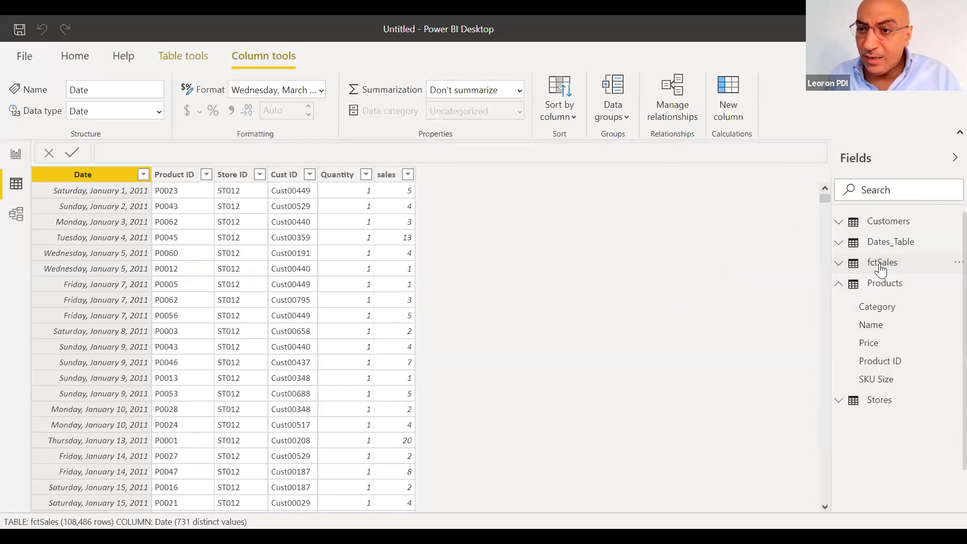
click(881, 400)
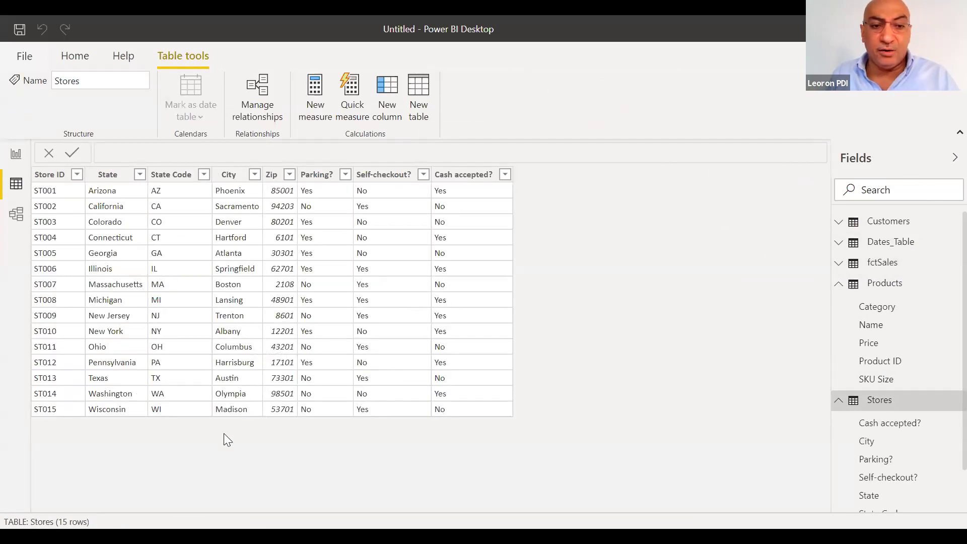
click(15, 154)
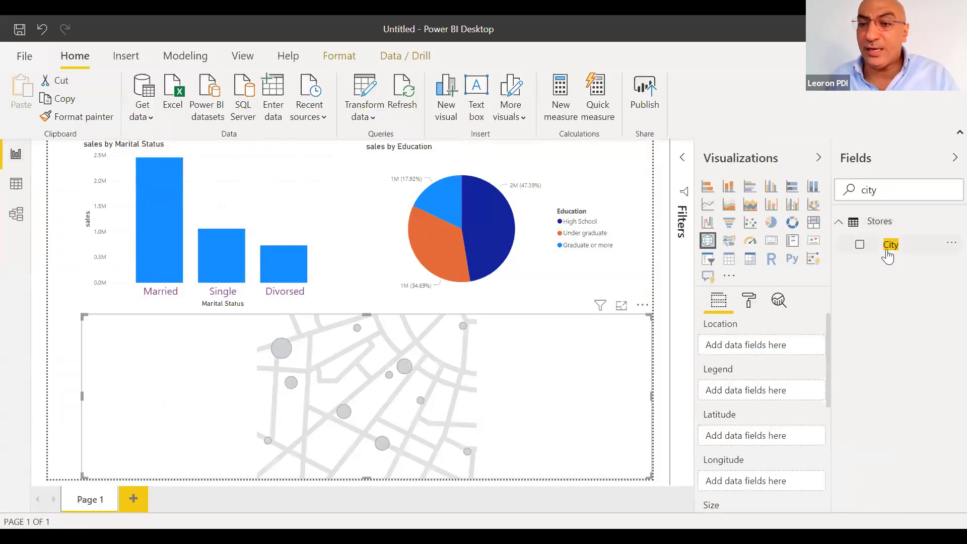
Put City in the map's Location well and sales in its Size well
drag(888, 257, 743, 346)
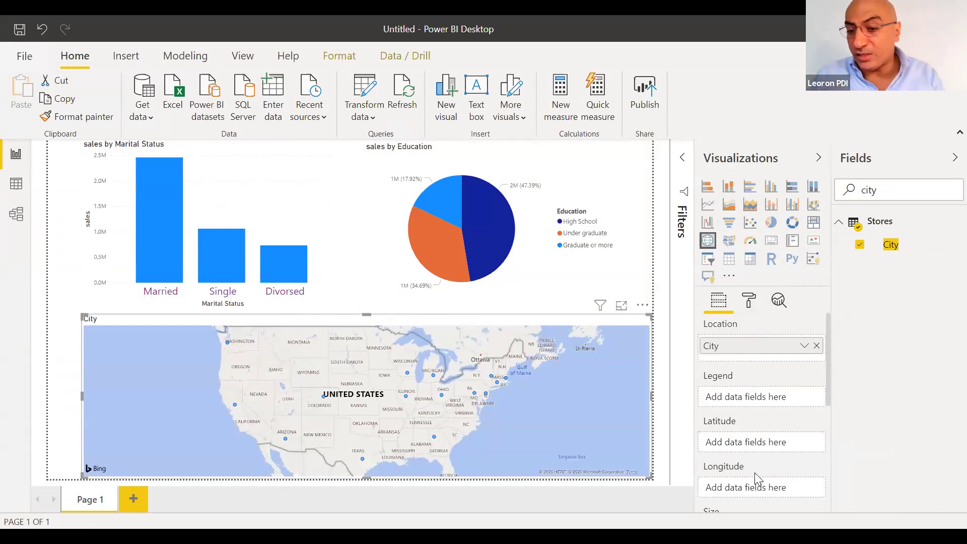
drag(831, 354, 827, 410)
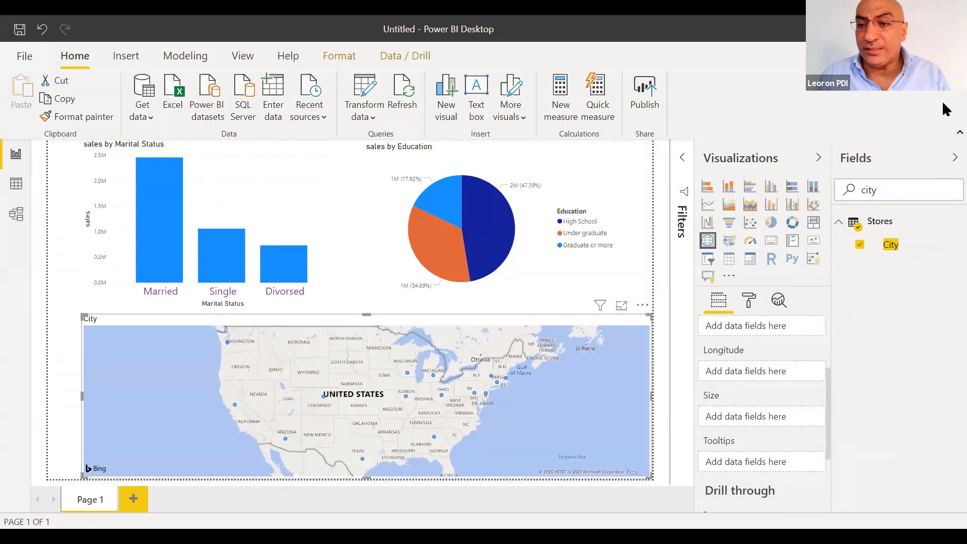
key(ctrl+a)
text(sales)
drag(892, 317, 834, 352)
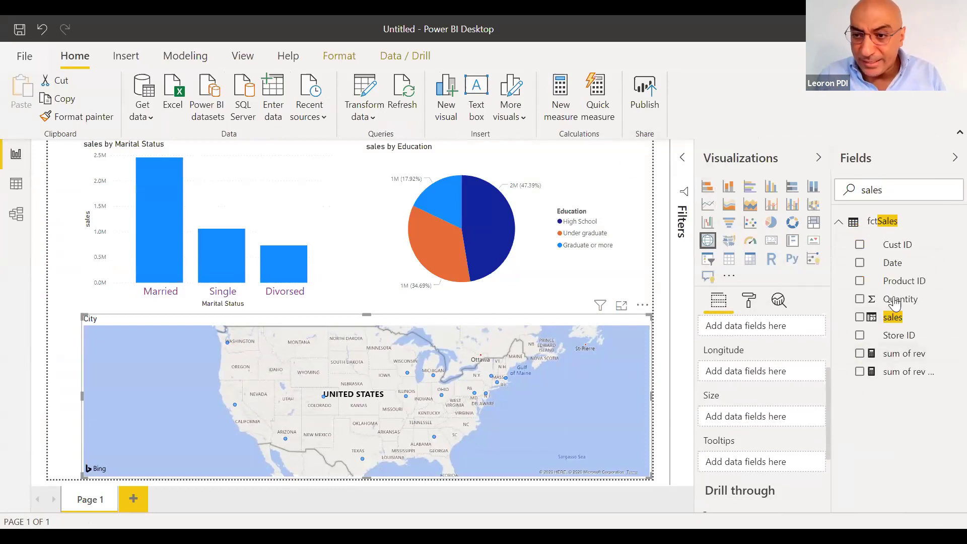
drag(893, 319, 761, 417)
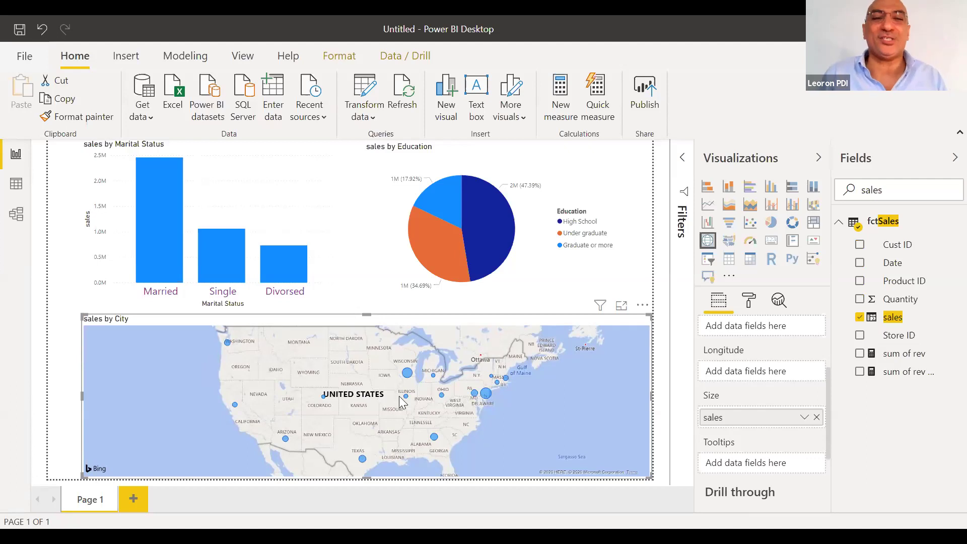
Test cross-filtering with the Married, Single and Divorsed bars, then clear the filter
click(156, 250)
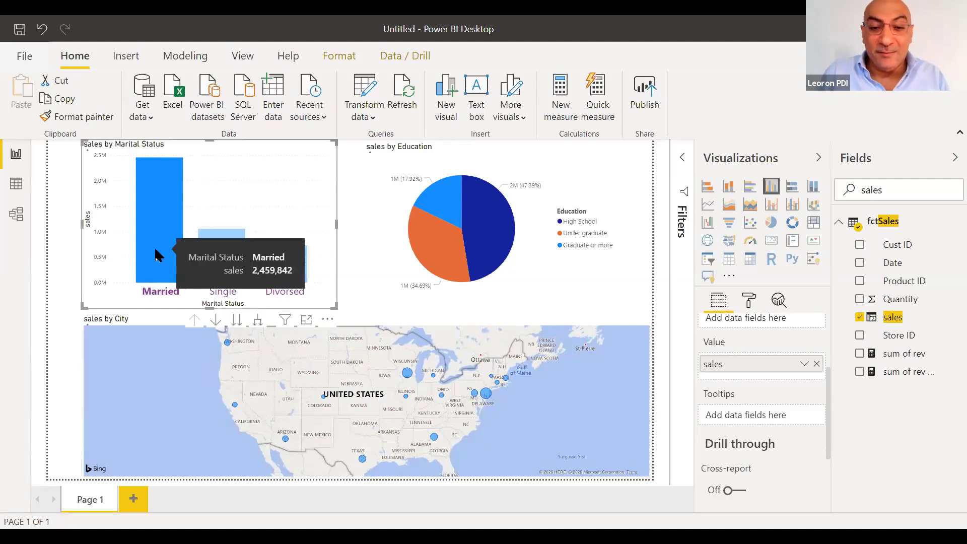
click(223, 267)
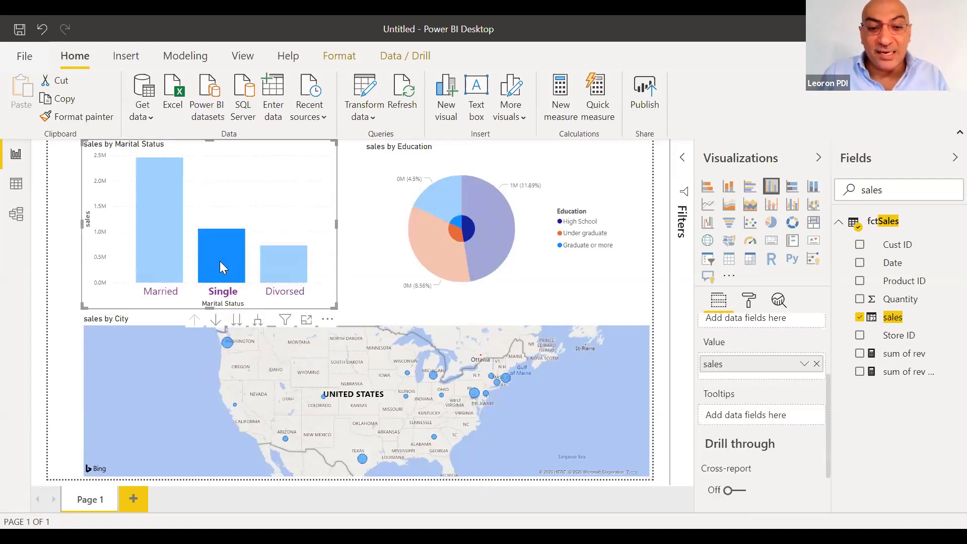
click(286, 265)
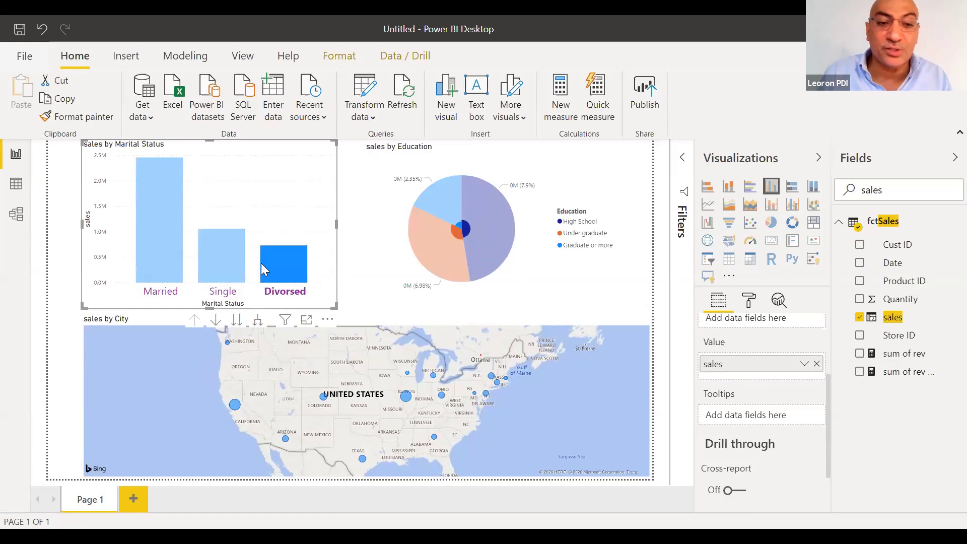
click(230, 264)
click(171, 263)
click(171, 260)
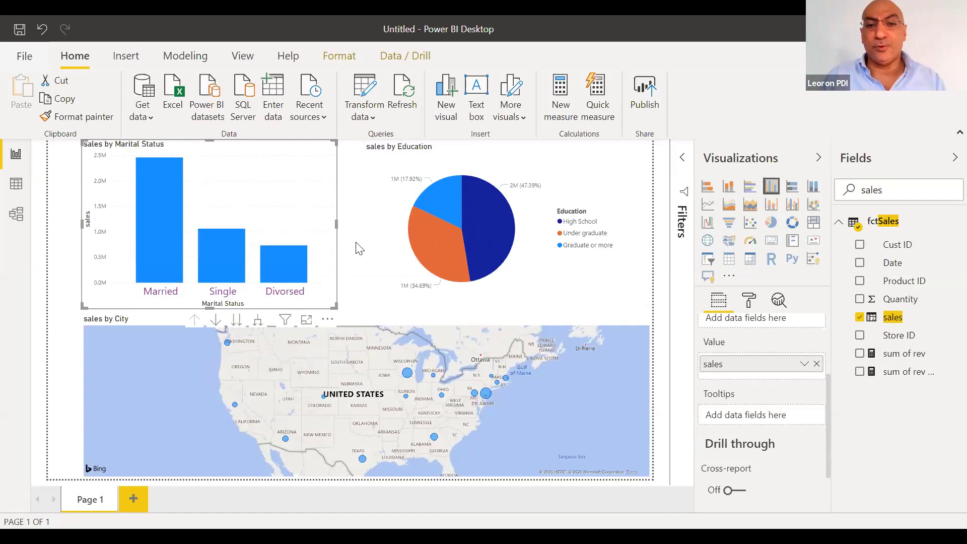
Highlight the High School, Under graduate and Graduate or more pie slices, then clear it and select the City map
click(500, 221)
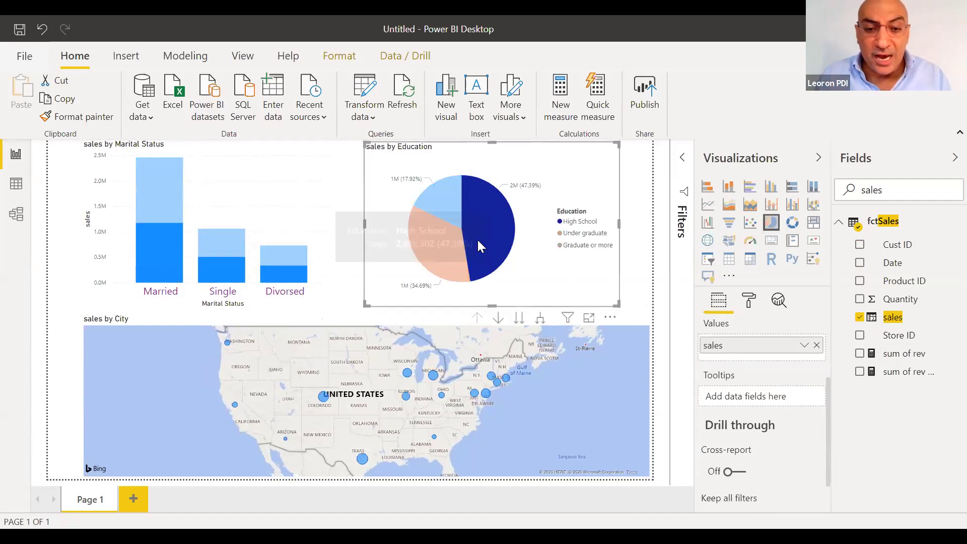
click(451, 256)
click(451, 198)
click(443, 284)
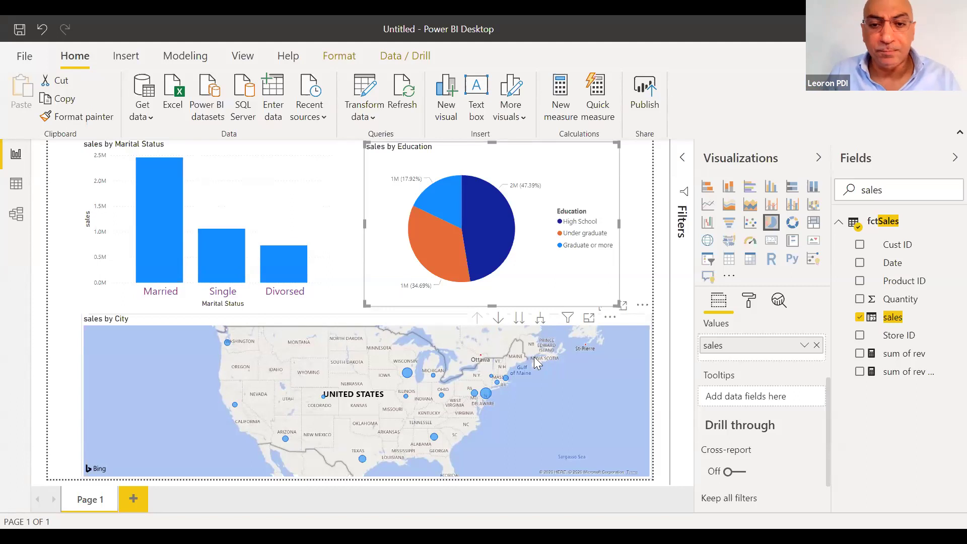
click(647, 376)
Narrow the City map and move it left, then add an empty slicer beside it
drag(653, 397, 321, 396)
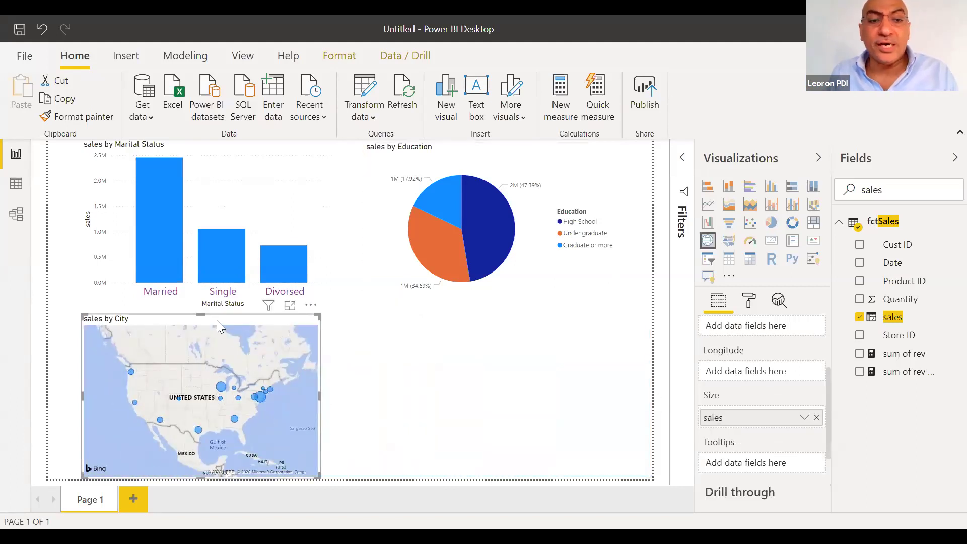
drag(213, 318, 180, 322)
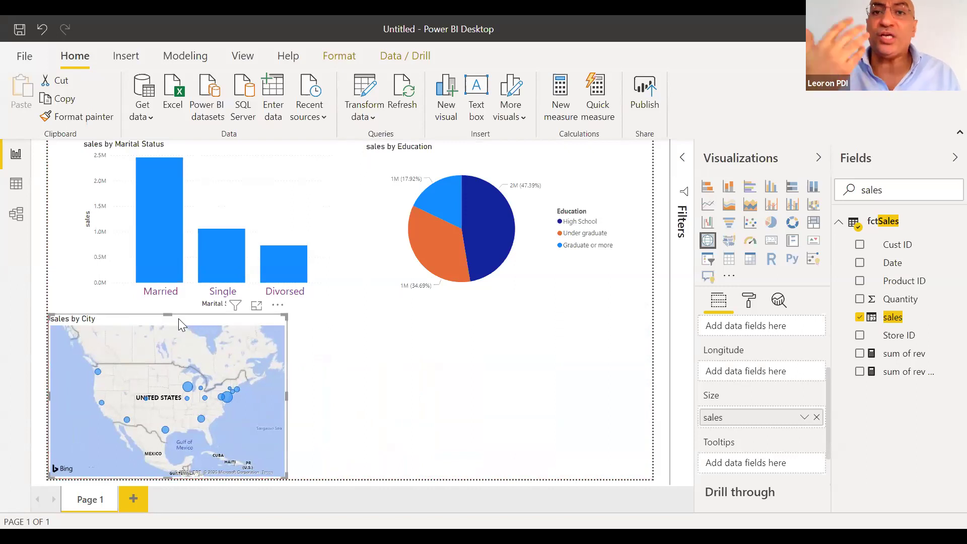
click(320, 342)
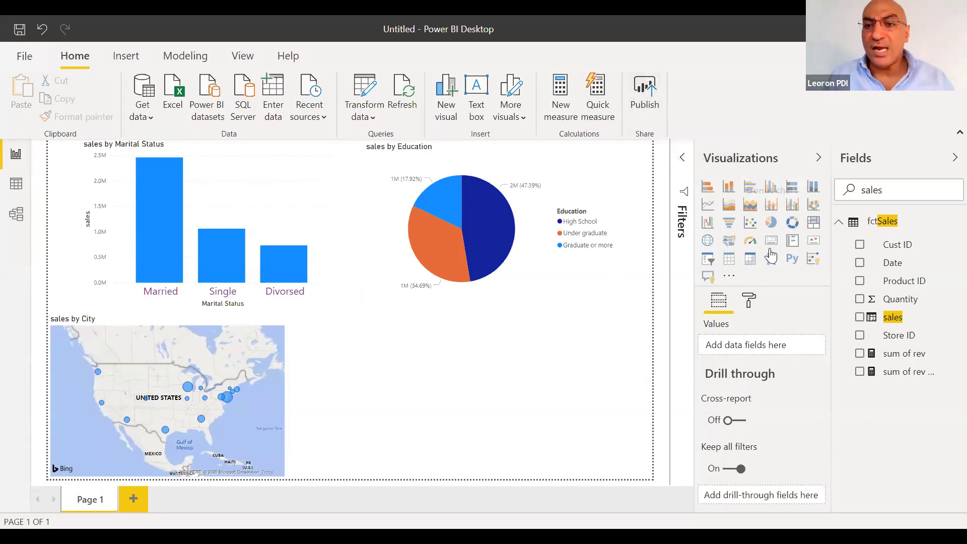
click(709, 260)
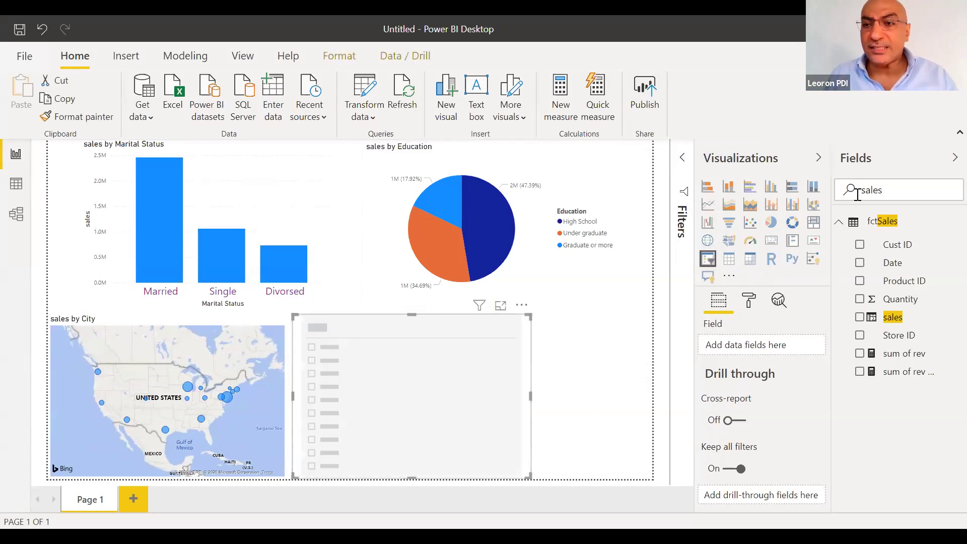
double_click(910, 200)
Put the Year field in the slicer as a List with horizontal orientation
text(year)
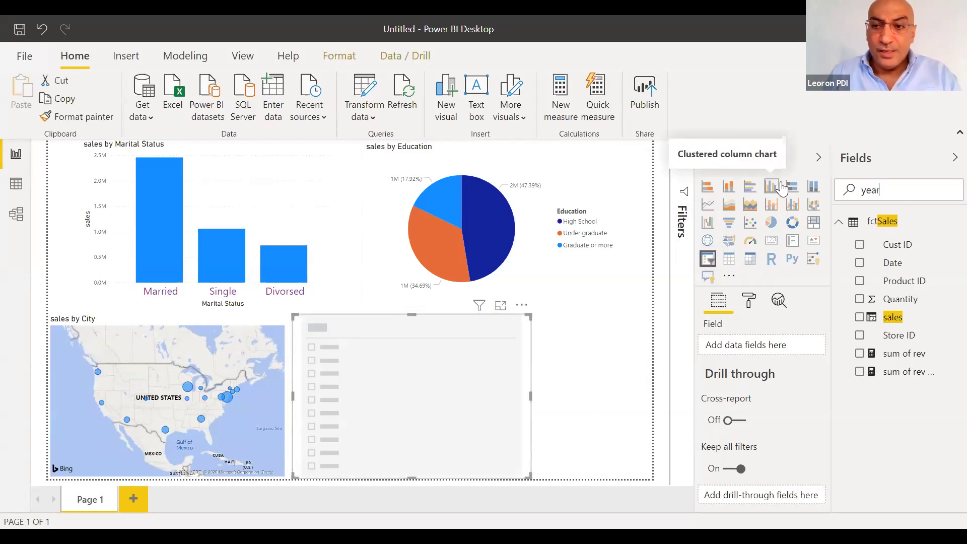
drag(889, 300, 749, 351)
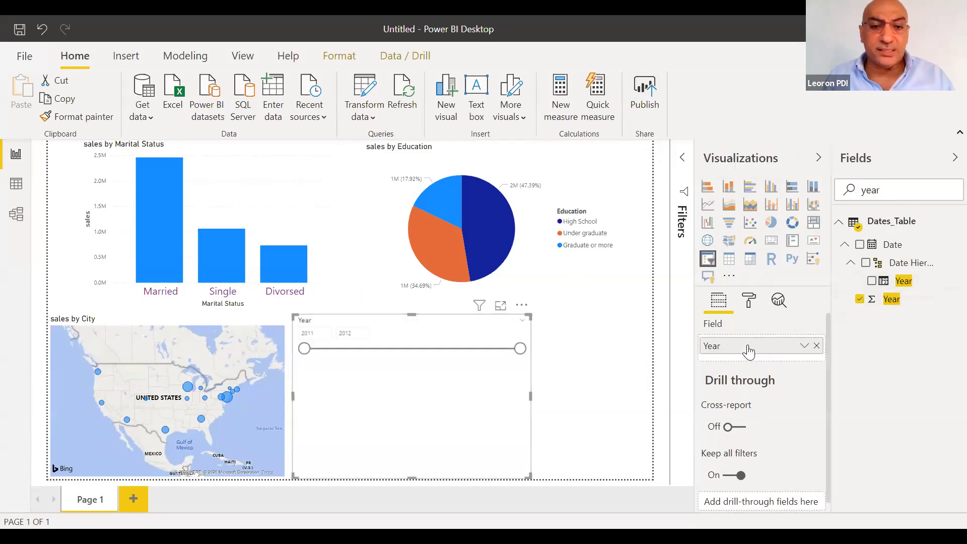
click(525, 325)
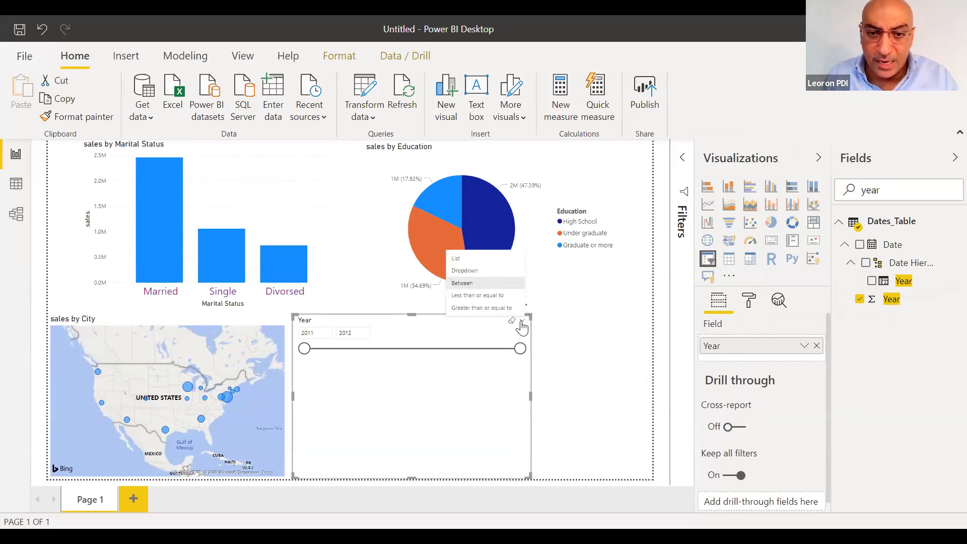
click(457, 259)
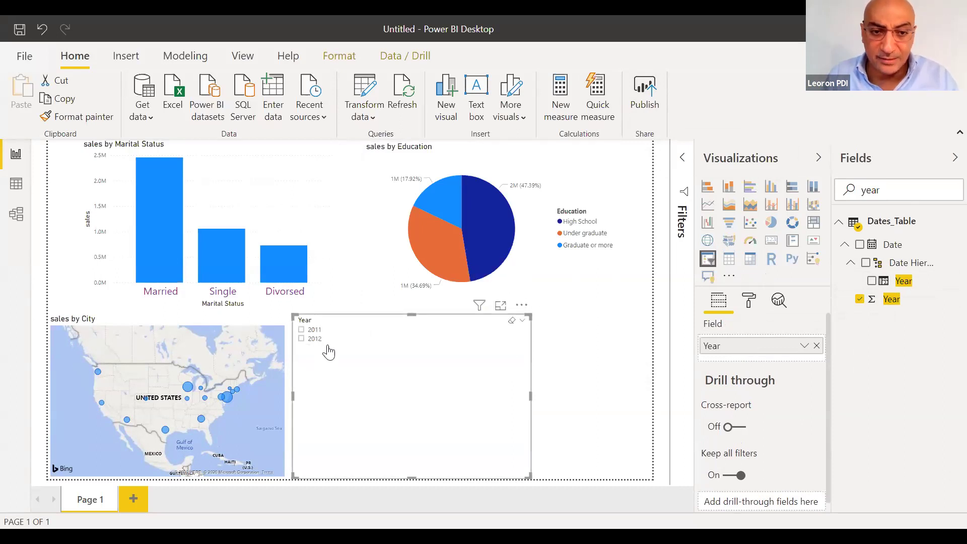
click(749, 303)
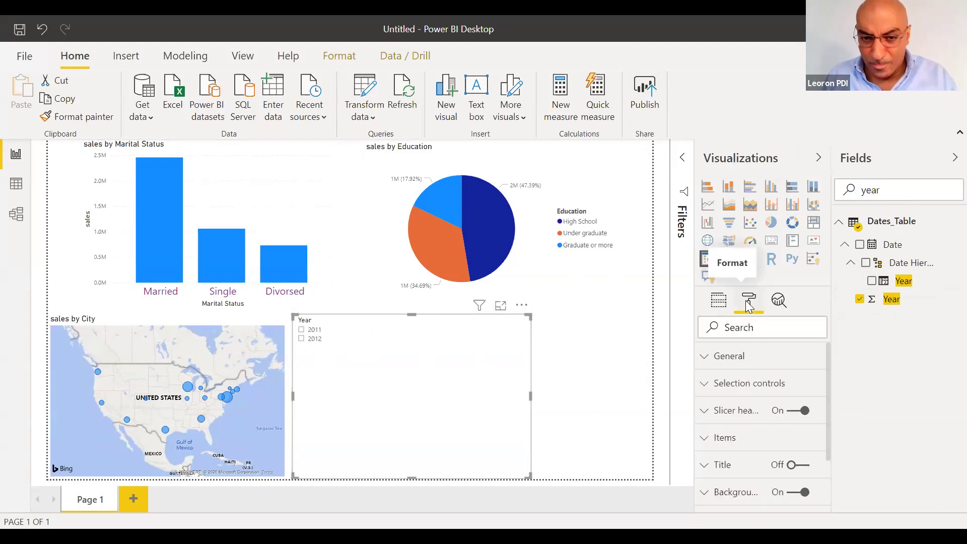
click(731, 357)
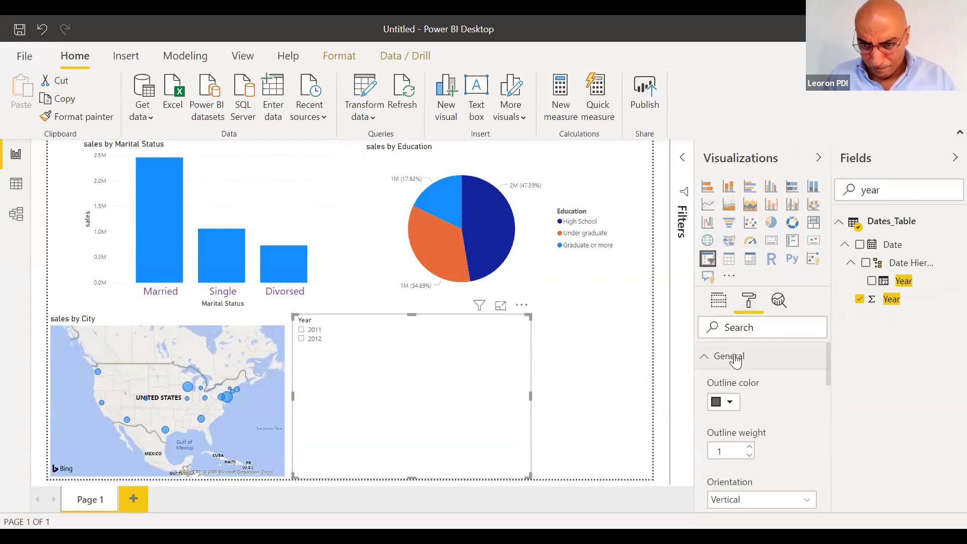
click(745, 501)
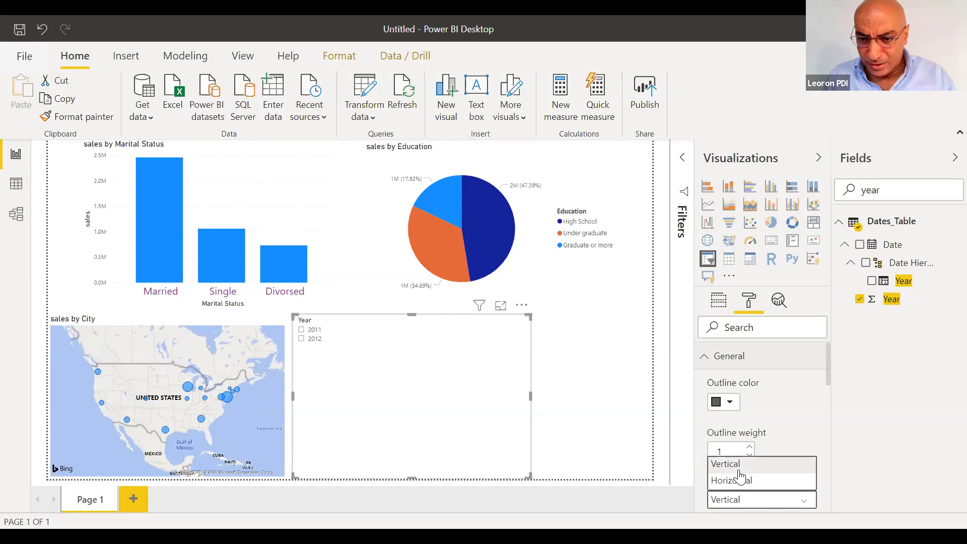
click(742, 479)
Shorten the Year slicer, move it beside the map, and filter the report to 2011
drag(412, 477, 407, 363)
drag(436, 317, 430, 328)
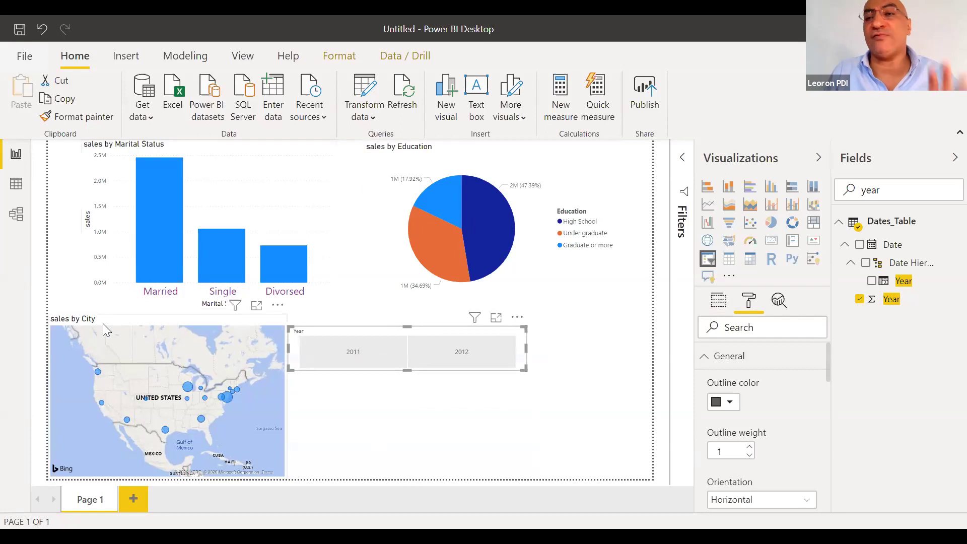
click(331, 349)
click(446, 360)
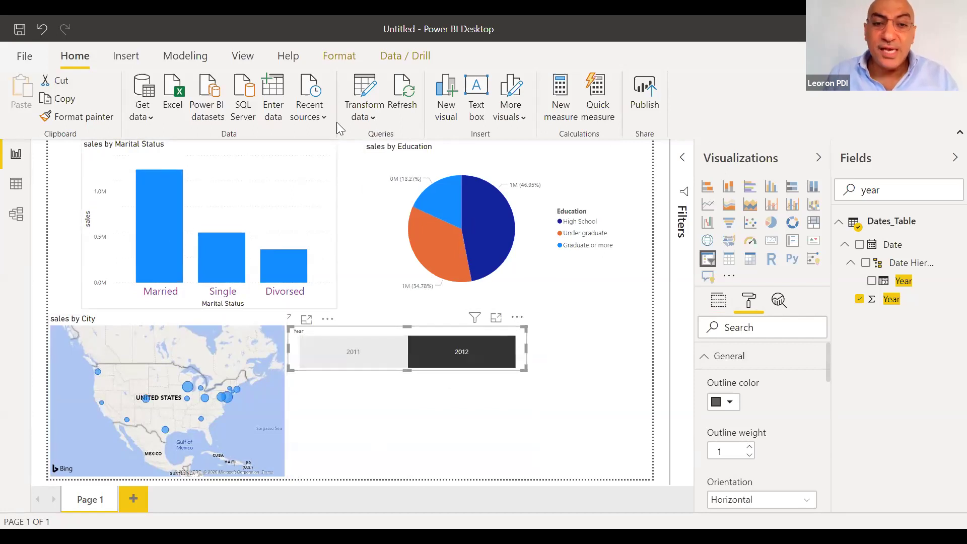
click(369, 356)
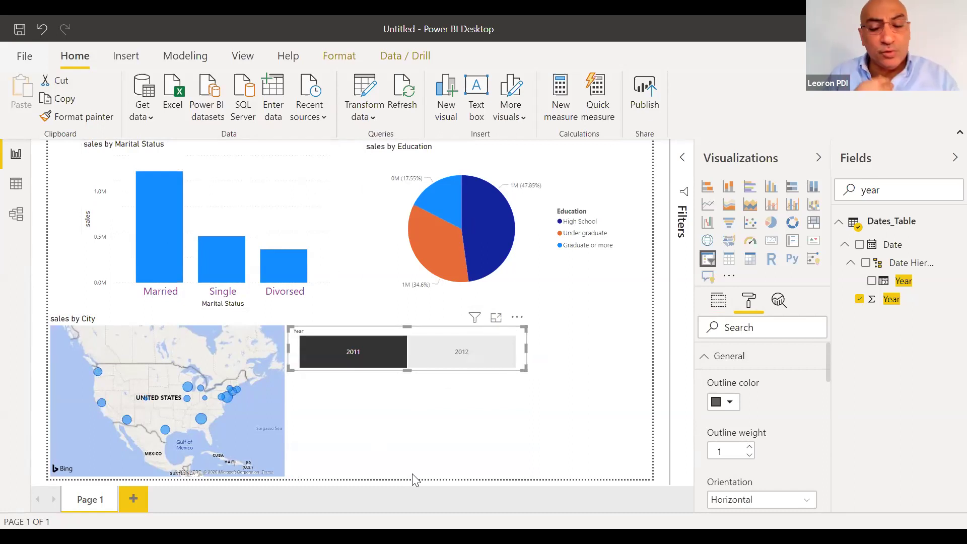
click(421, 429)
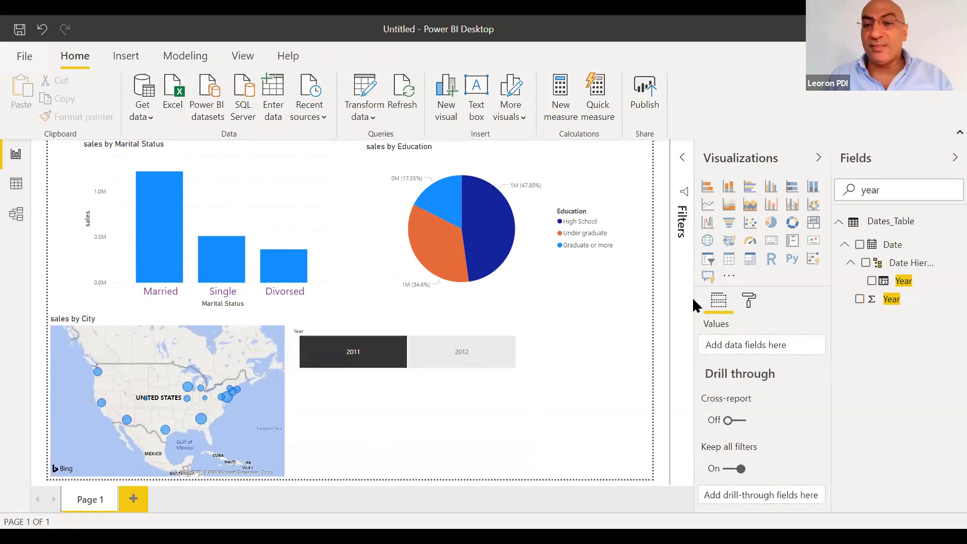
Add a Month slicer styled as a horizontal List of buttons
click(709, 260)
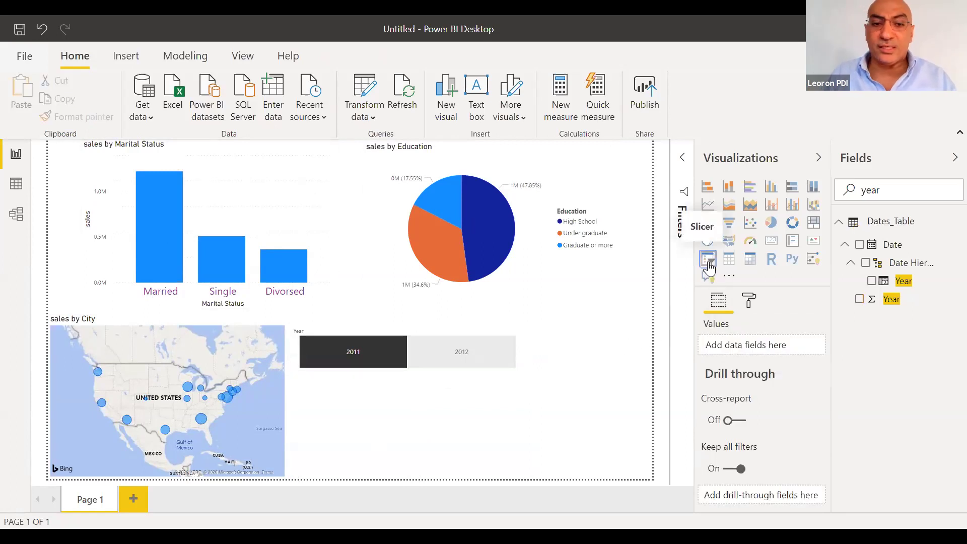
text(month)
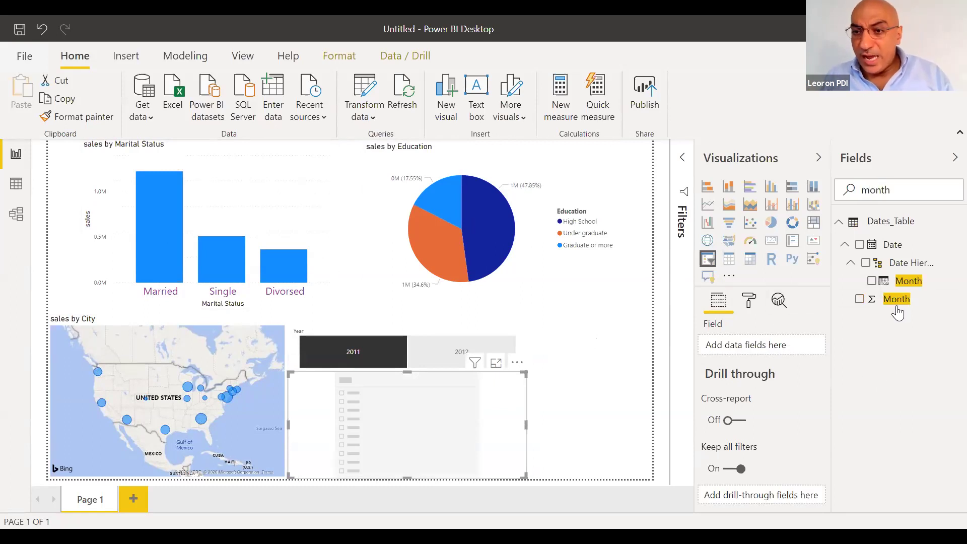
drag(897, 308, 742, 345)
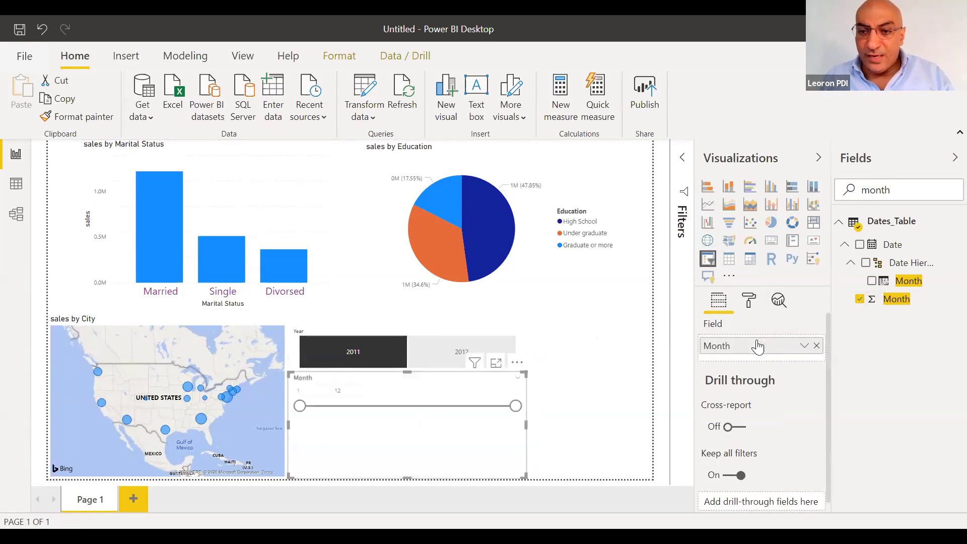
click(518, 377)
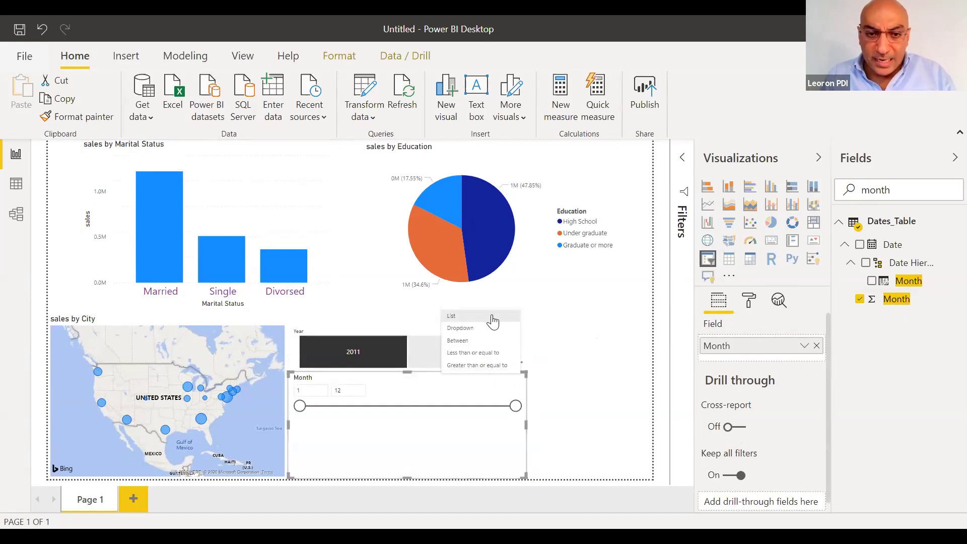
click(493, 317)
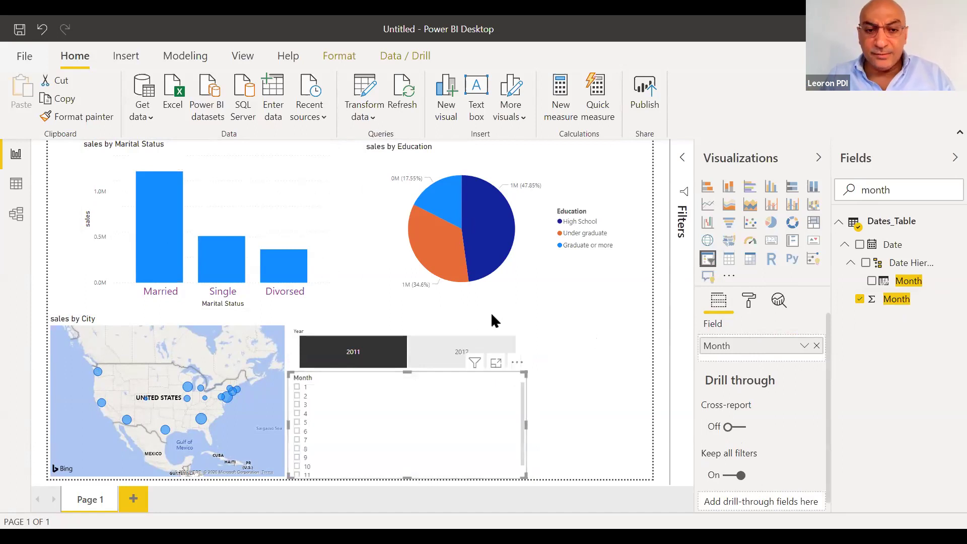
click(750, 305)
click(739, 358)
click(755, 500)
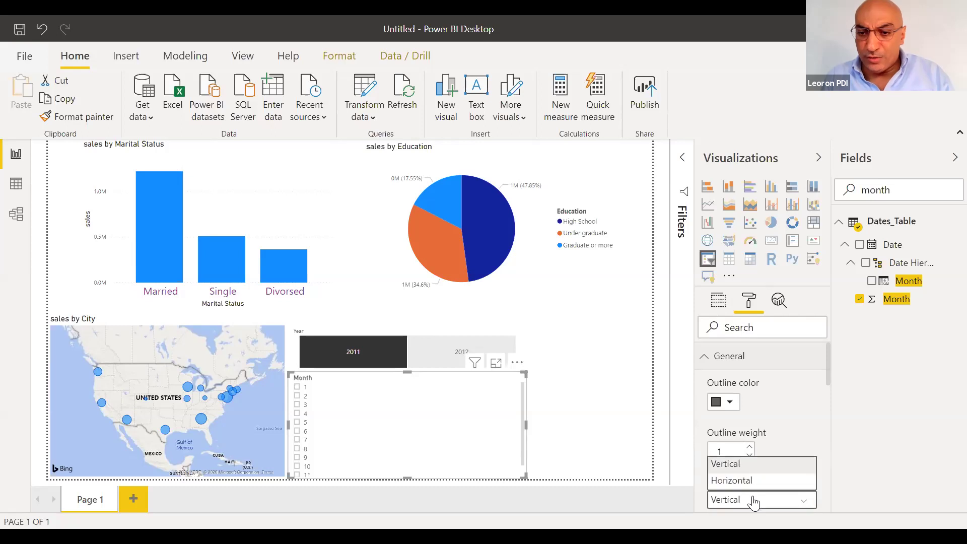
click(738, 481)
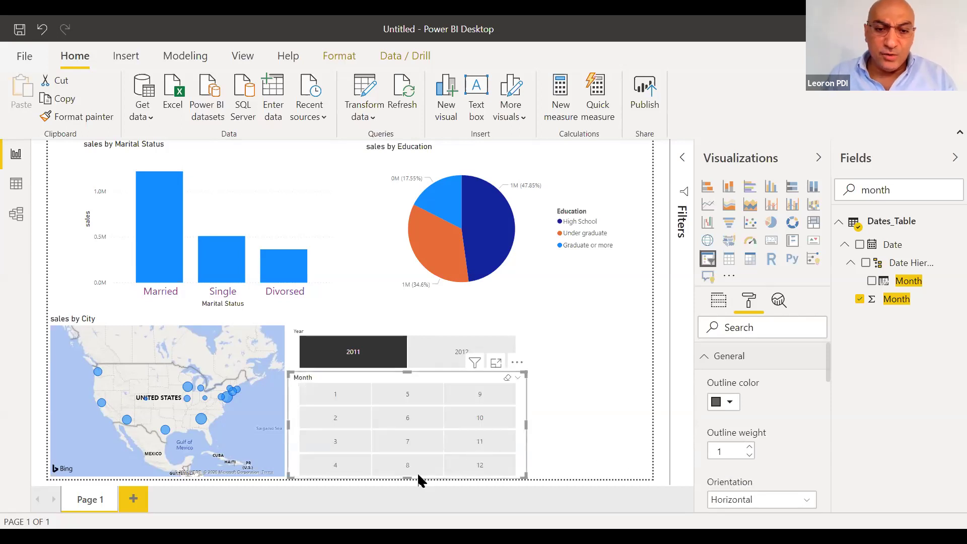
Shorten the Month slicer and try month filters, ending on 2012 and month 4
drag(407, 478, 408, 443)
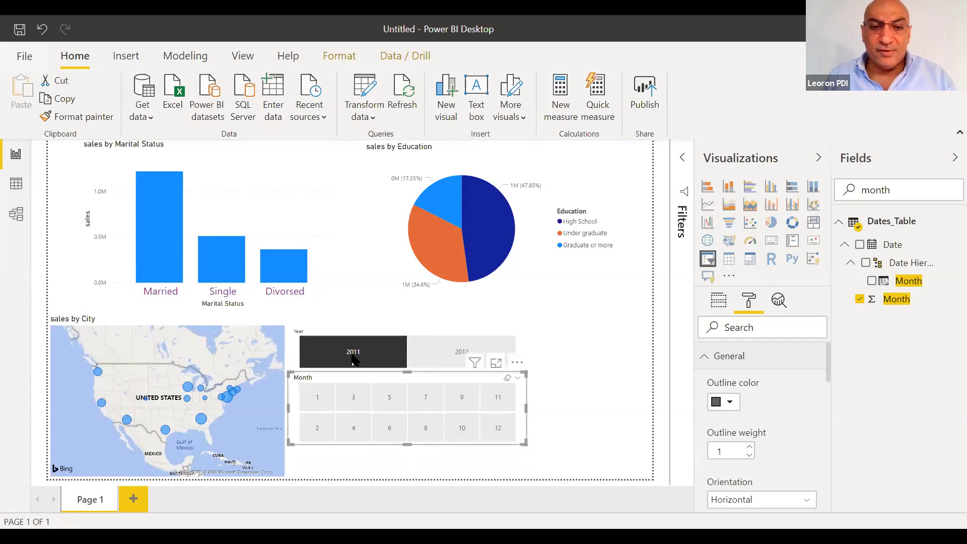
click(387, 399)
click(465, 424)
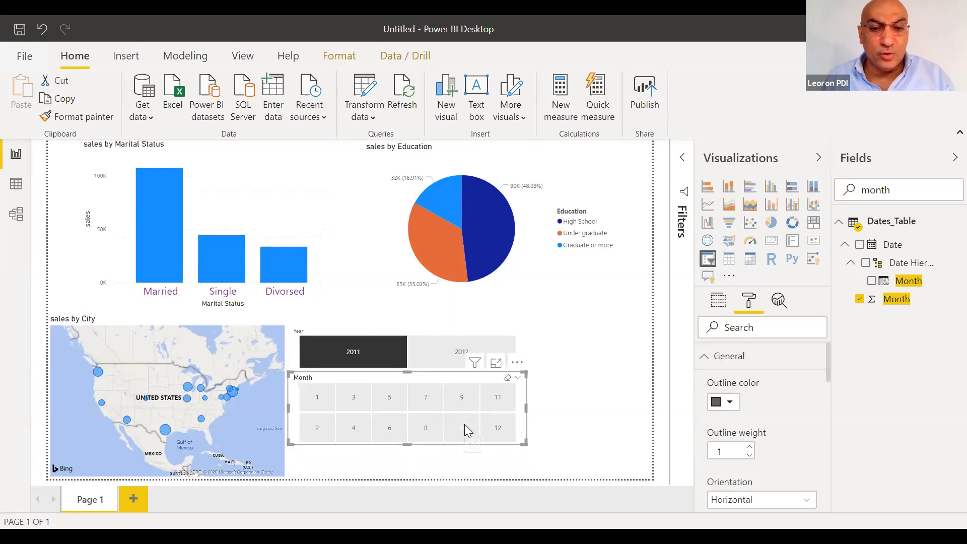
click(461, 391)
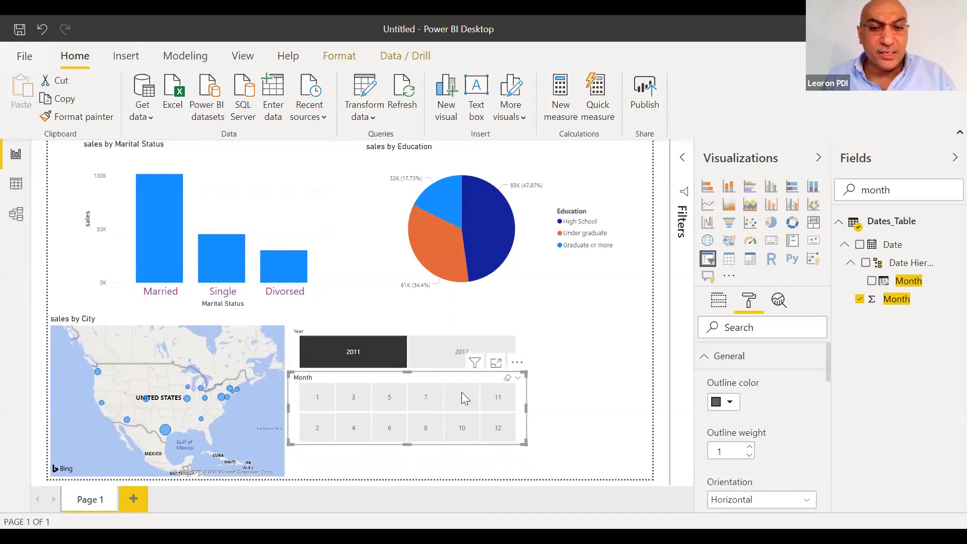
click(459, 352)
click(351, 430)
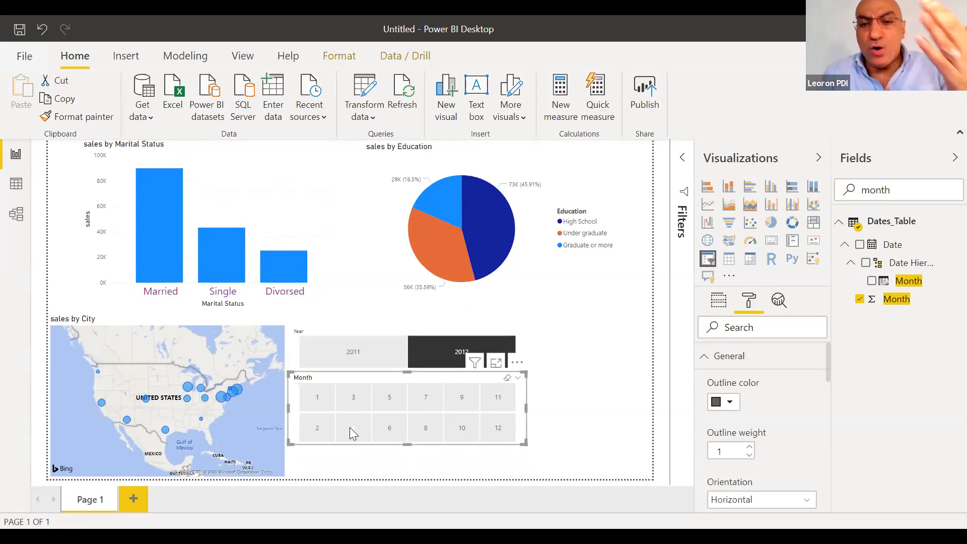
click(350, 428)
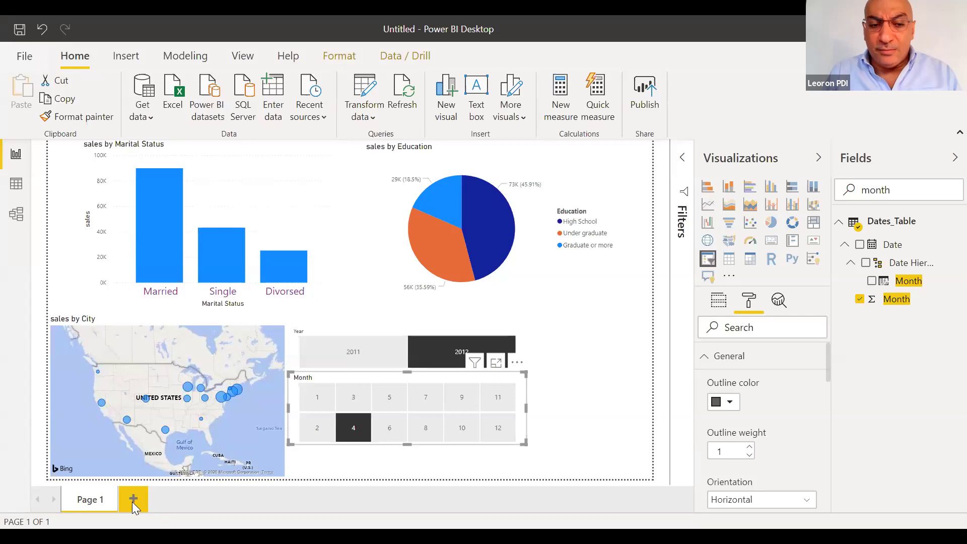
Add a new Page 2 holding an enlarged, empty area chart at the top-left
click(133, 502)
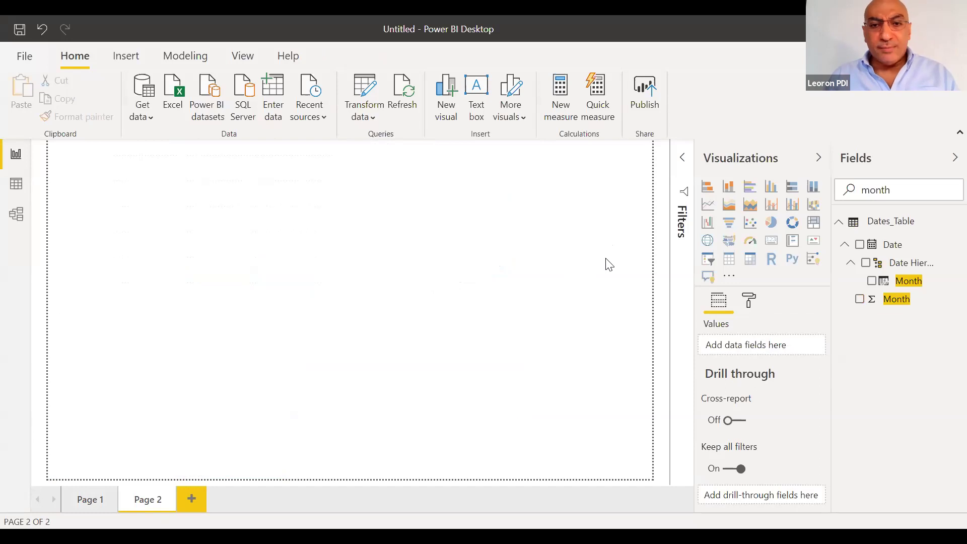
click(727, 205)
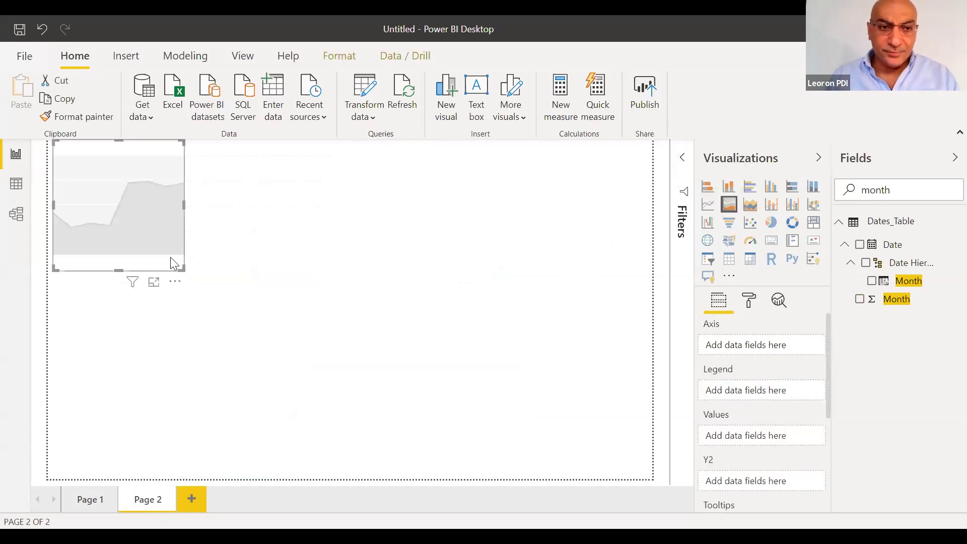
drag(183, 269, 329, 346)
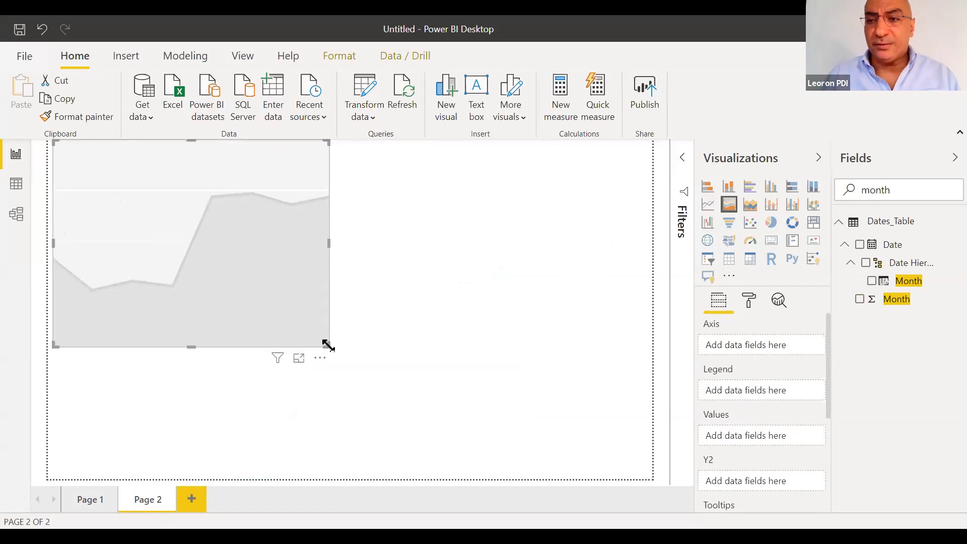
drag(892, 189, 846, 193)
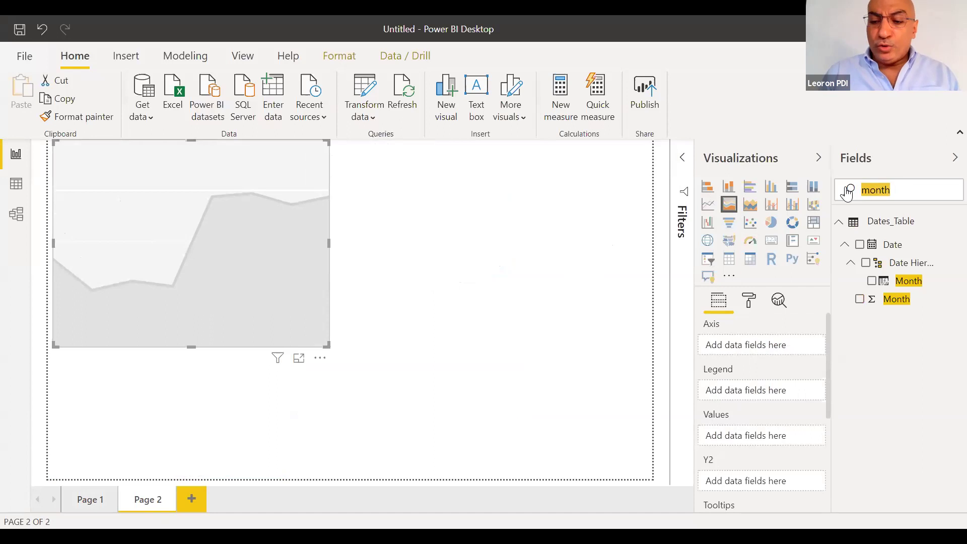
click(565, 223)
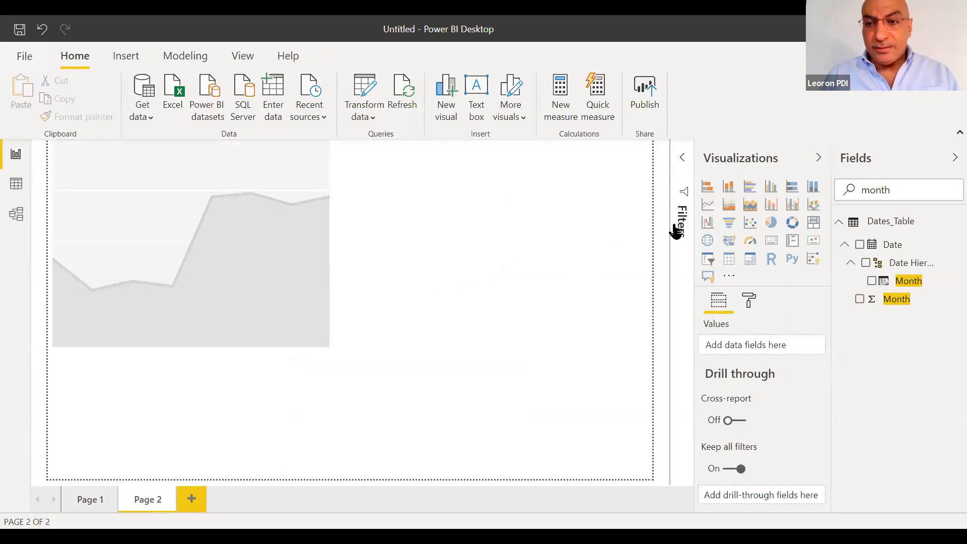
Add a Year slicer at the top of Page 2 and switch it to a List
click(706, 261)
double_click(909, 187)
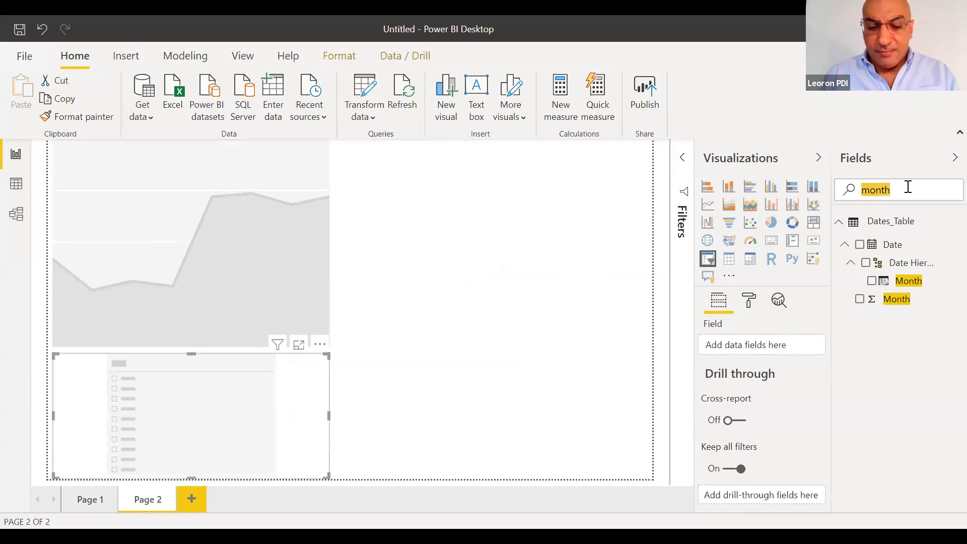
text(year)
drag(888, 298, 758, 345)
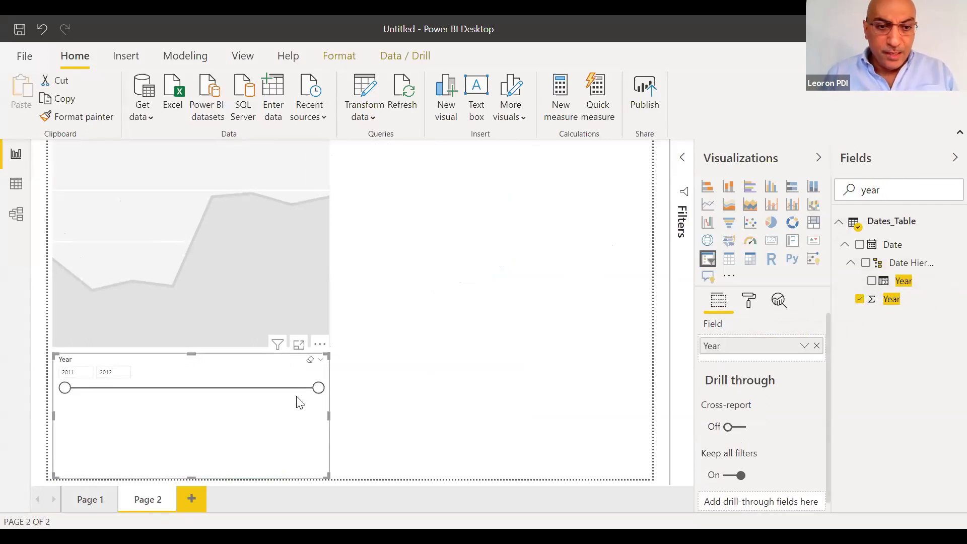
drag(296, 387, 595, 174)
click(617, 146)
click(578, 157)
Lay the Year slicer out horizontally, shorten it, and filter the report to 2012
click(749, 300)
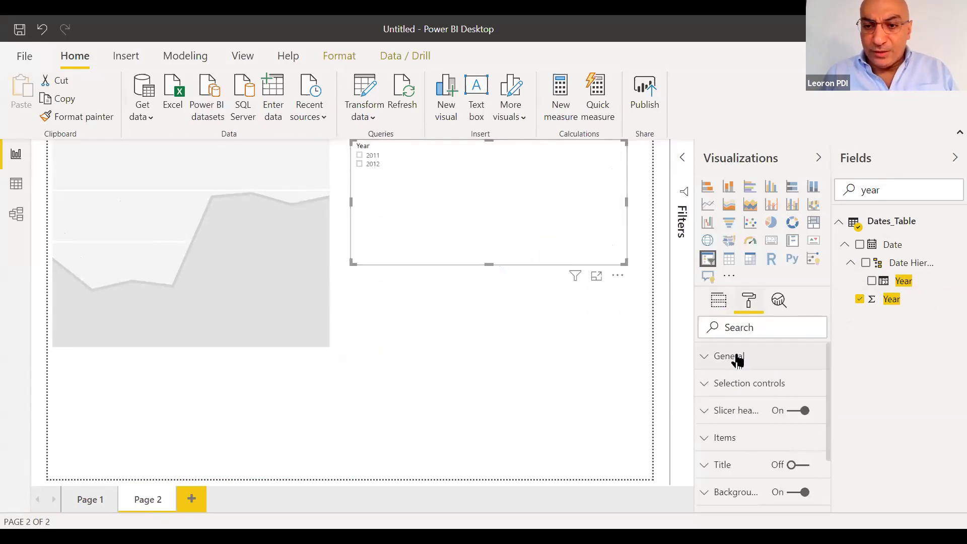
click(734, 359)
click(736, 504)
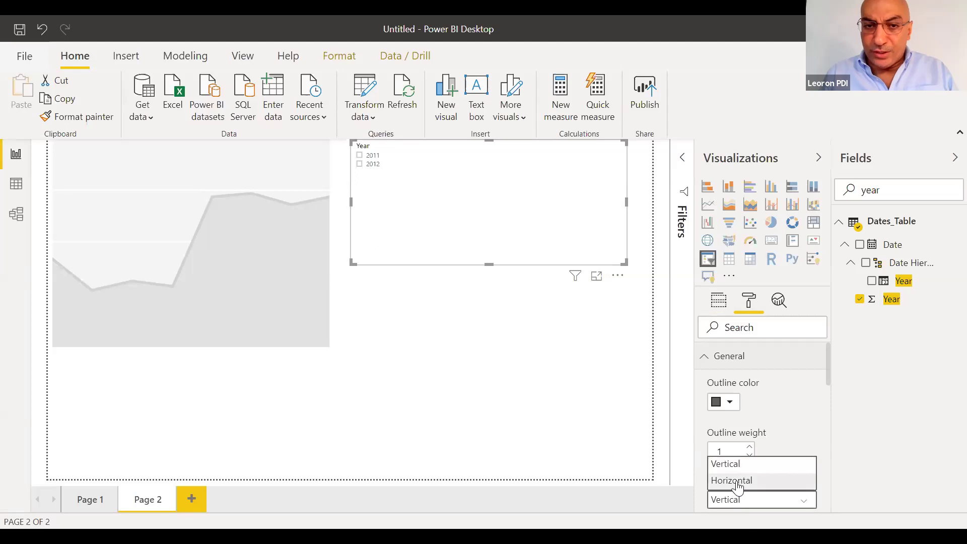
click(733, 480)
drag(489, 263, 487, 190)
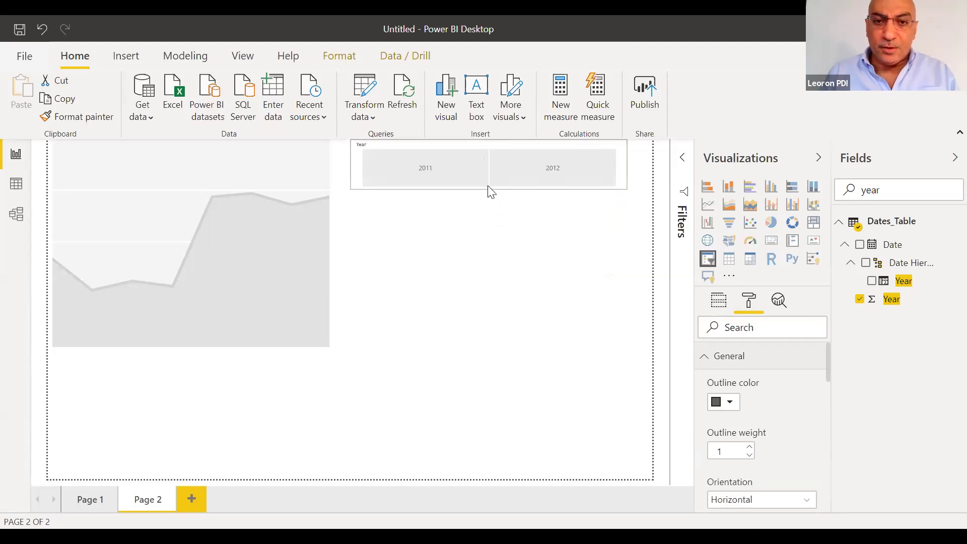
click(556, 169)
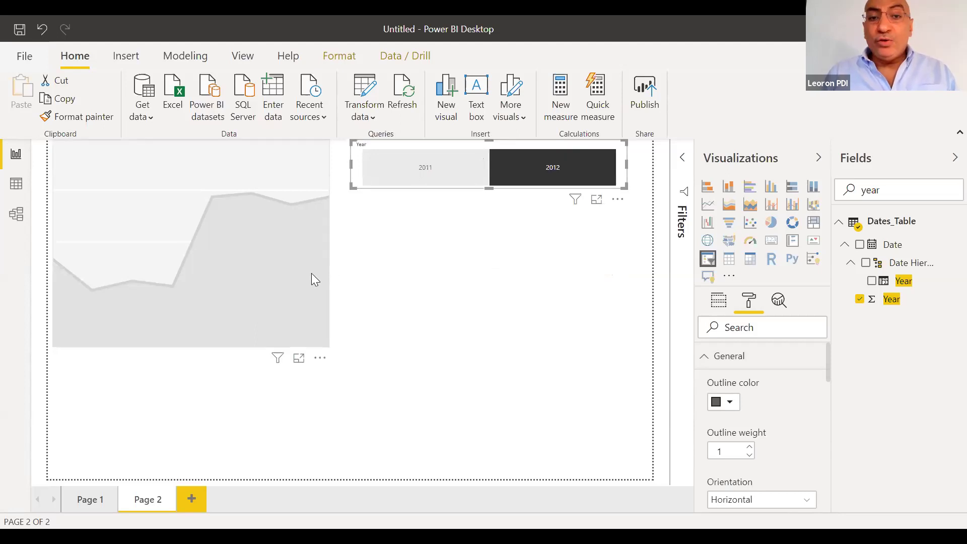
click(159, 337)
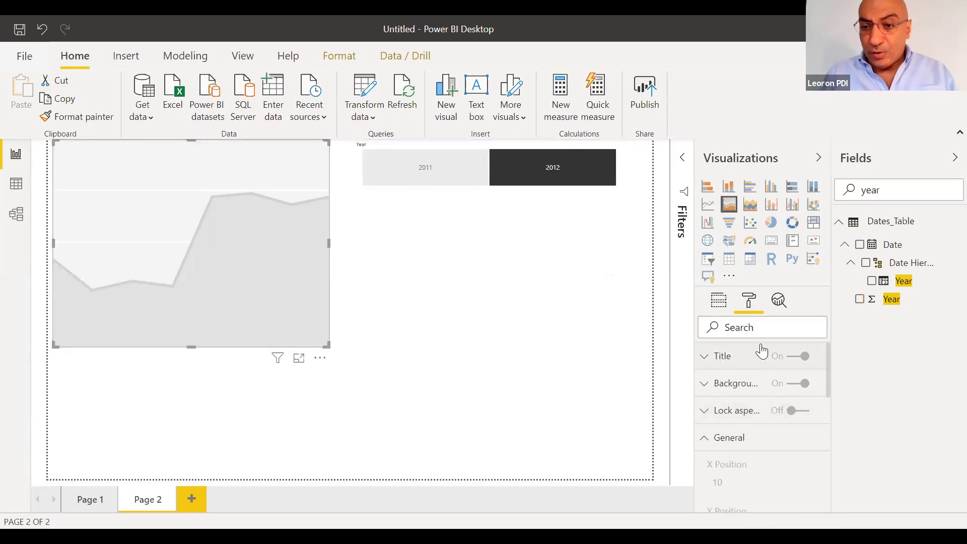
click(722, 313)
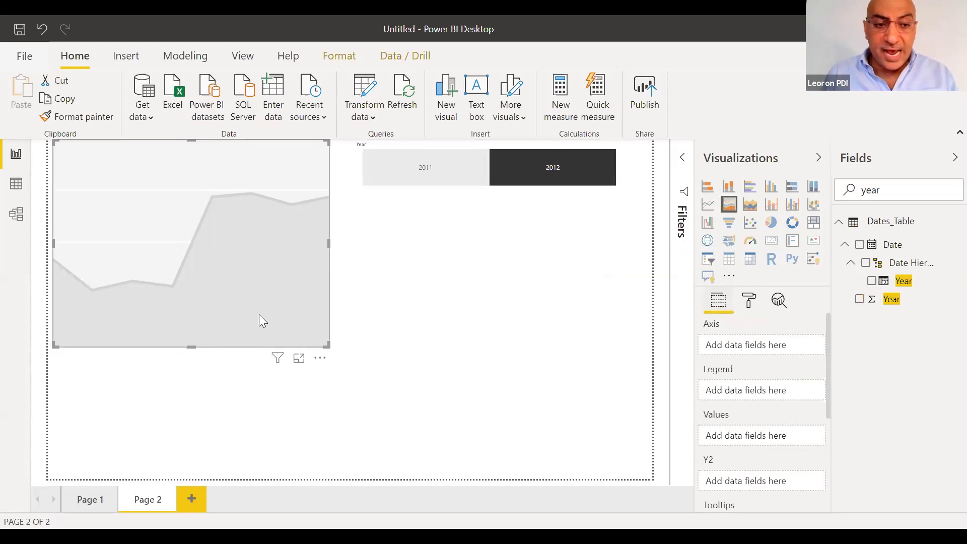
Put Month on the area chart's axis, with sum of rev and sum of rev prev yr as values
double_click(901, 201)
text(month)
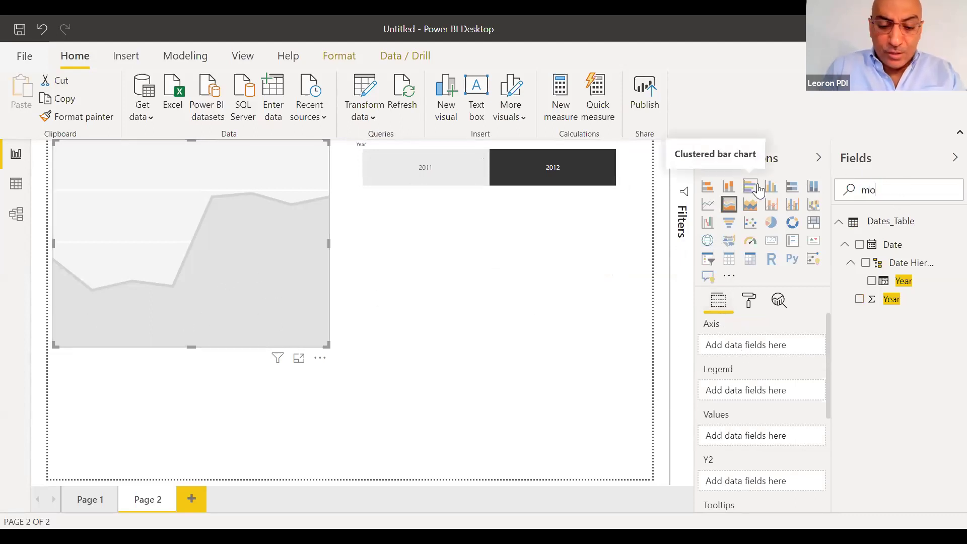
drag(896, 300, 755, 348)
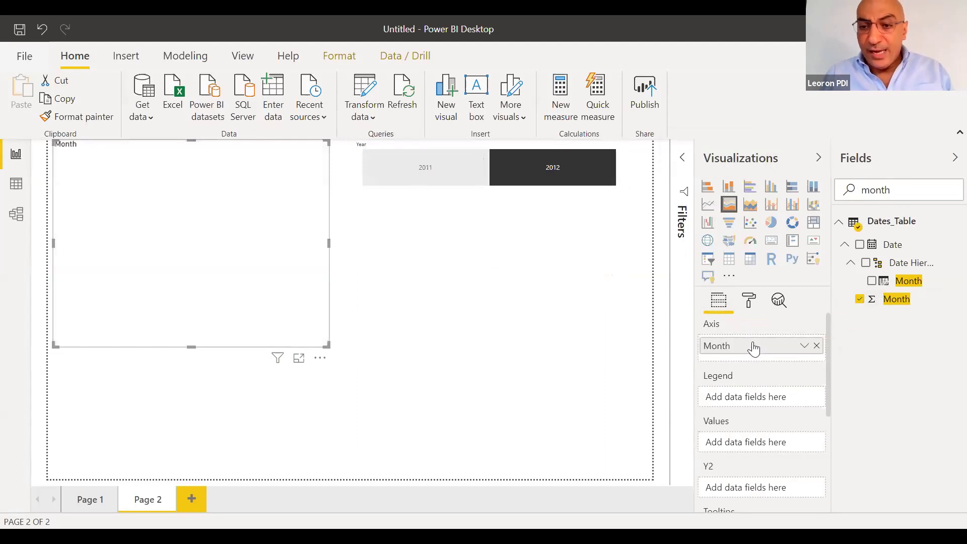
double_click(928, 188)
text(su)
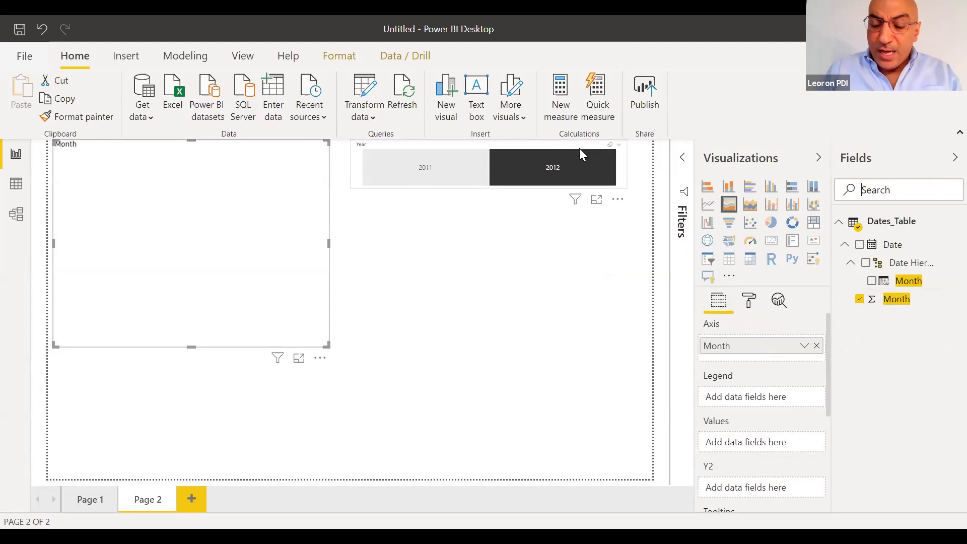
text(m)
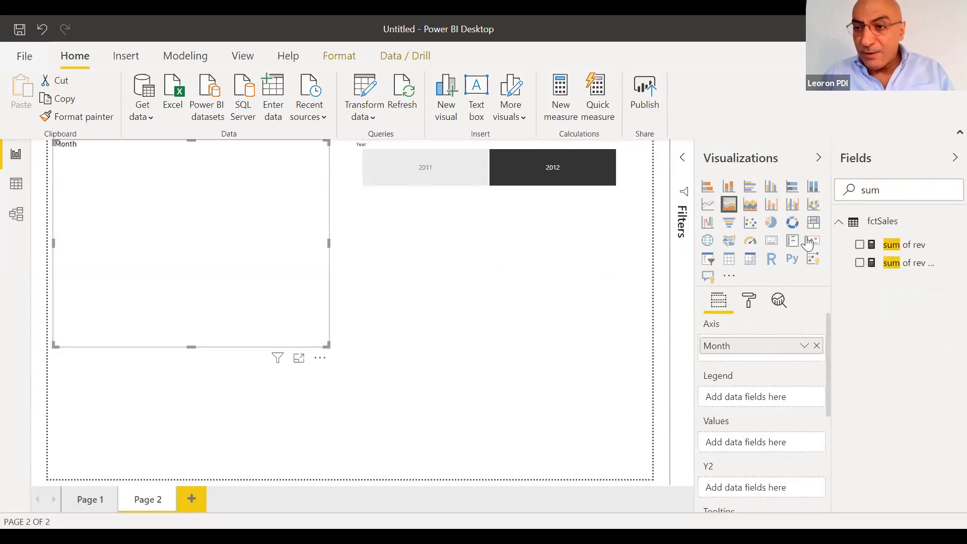
drag(902, 245, 749, 451)
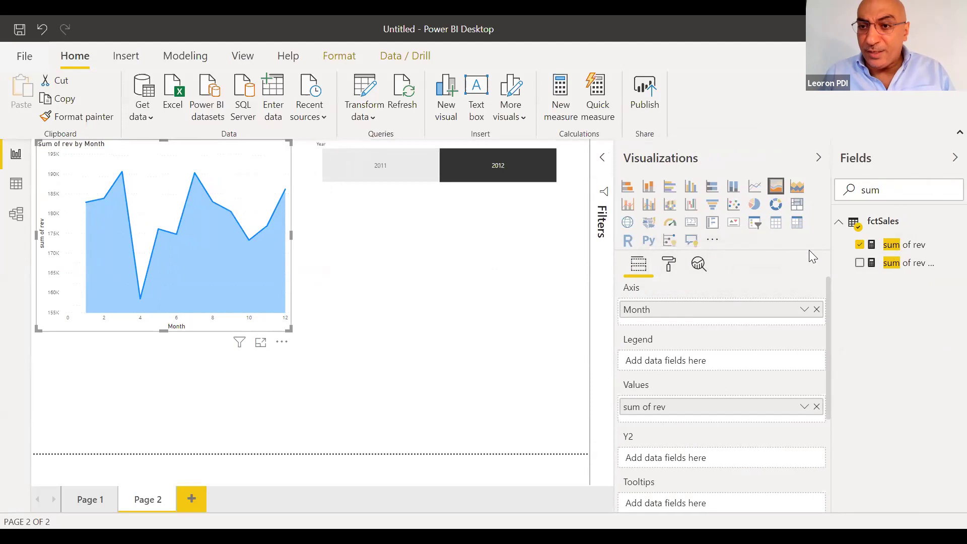
drag(830, 253, 760, 253)
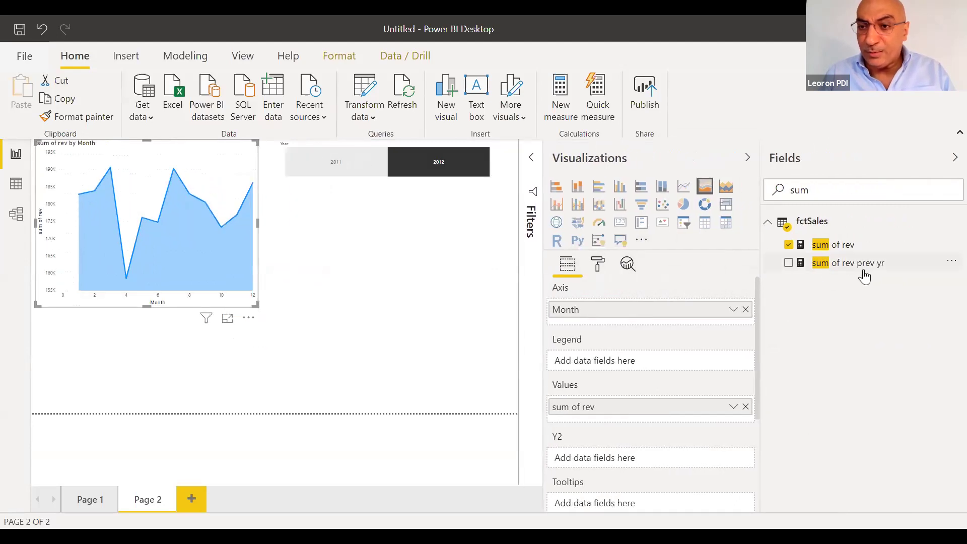
drag(859, 273, 680, 427)
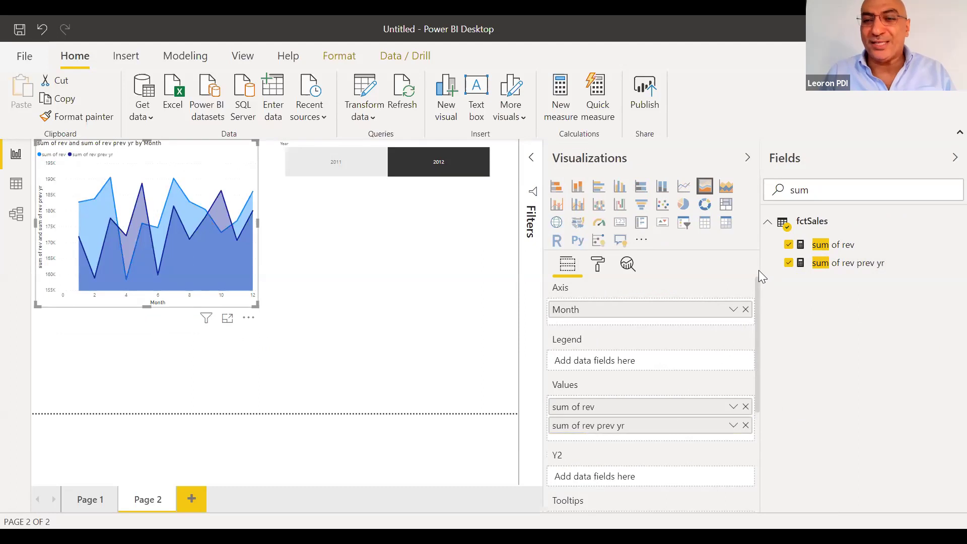
drag(759, 271, 832, 276)
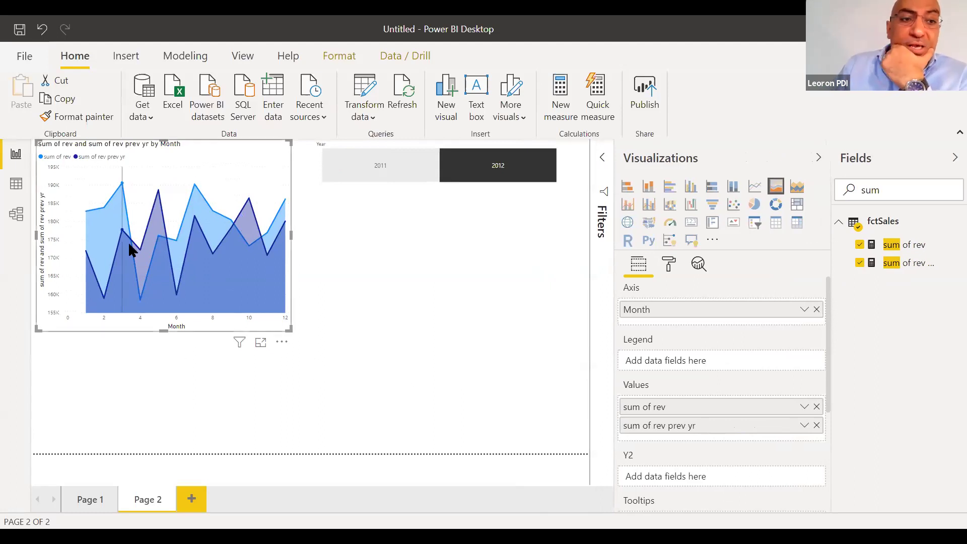
mouse_move(131, 249)
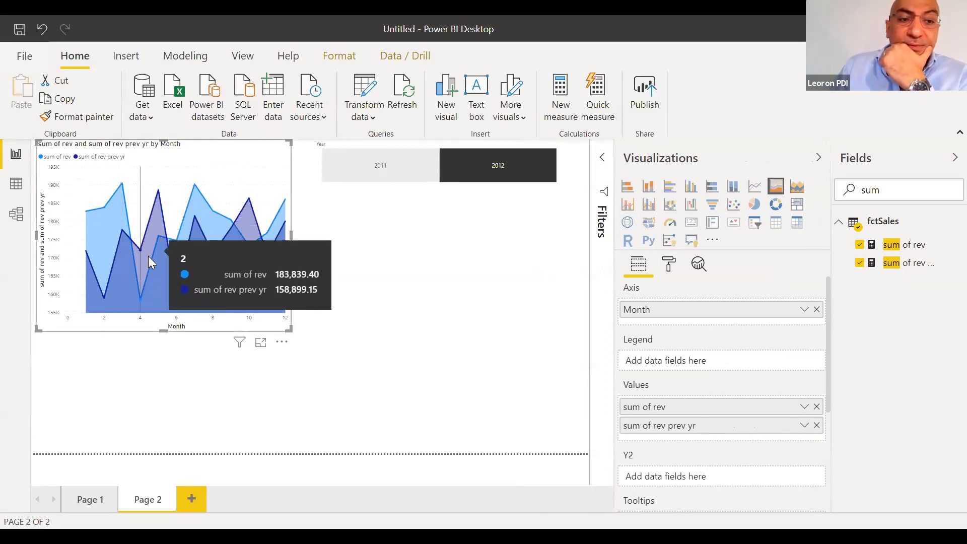
click(492, 174)
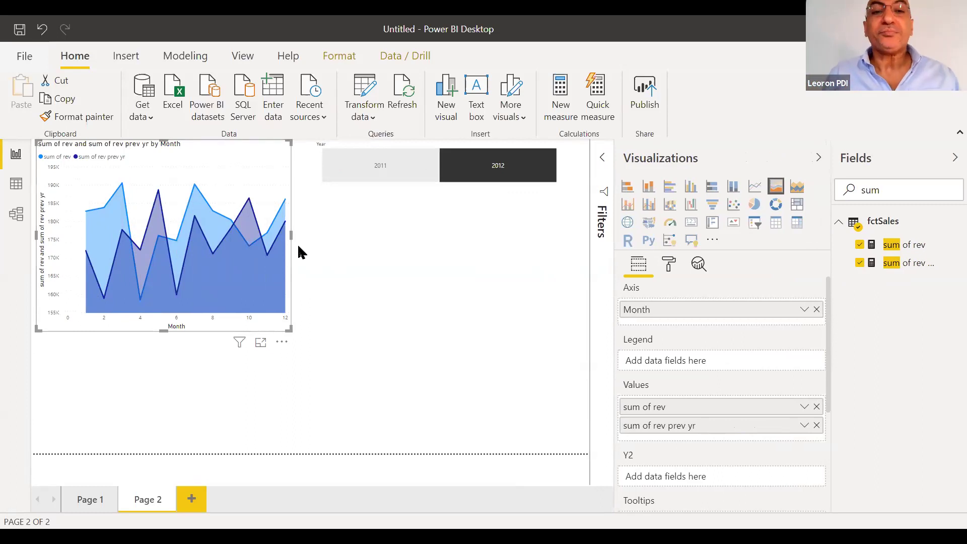
click(379, 177)
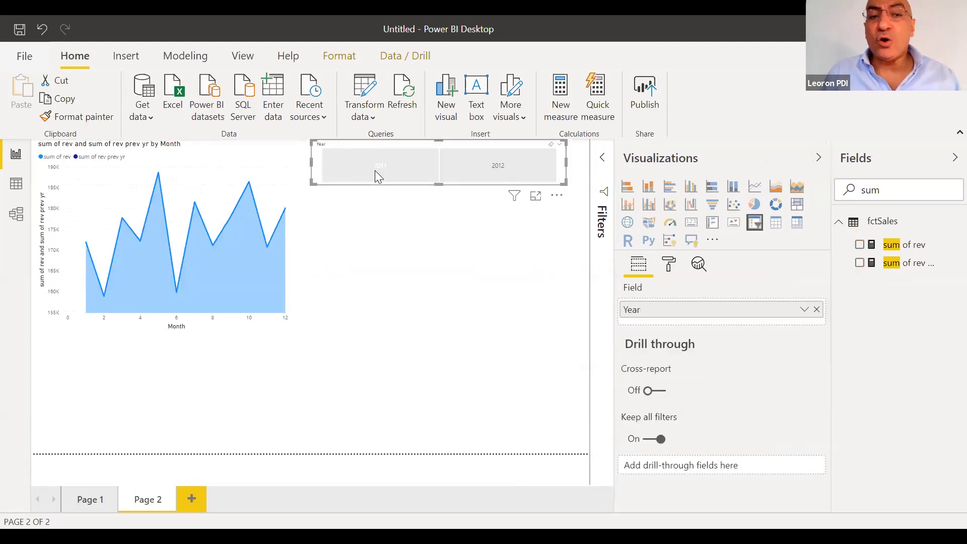
click(342, 179)
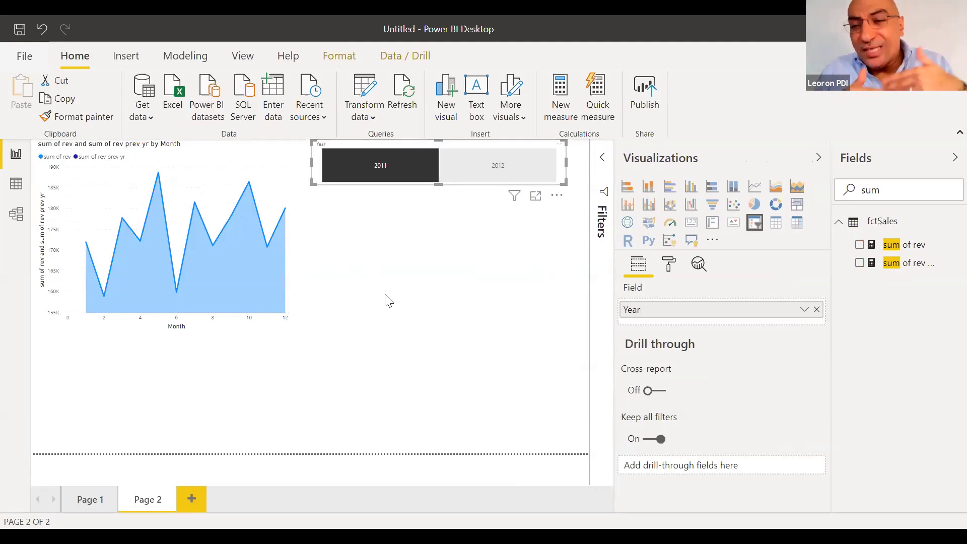
click(494, 163)
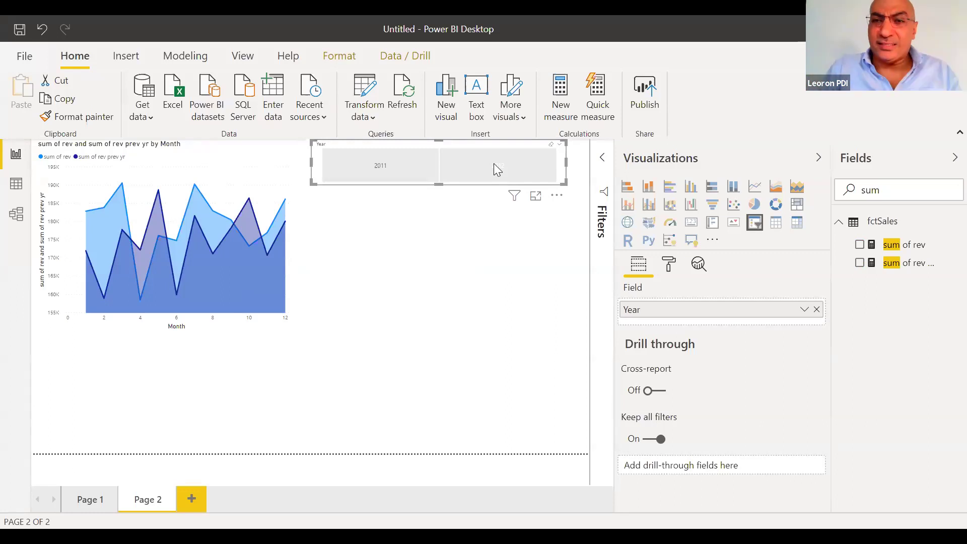
click(212, 220)
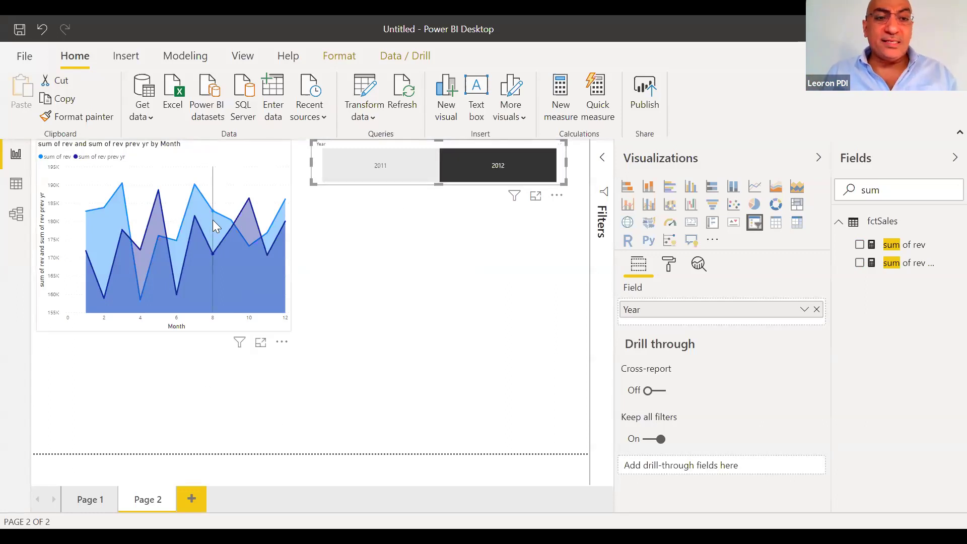
On Page 1, shrink the bar and pie charts and stack the Year and Month slicers top right
click(88, 500)
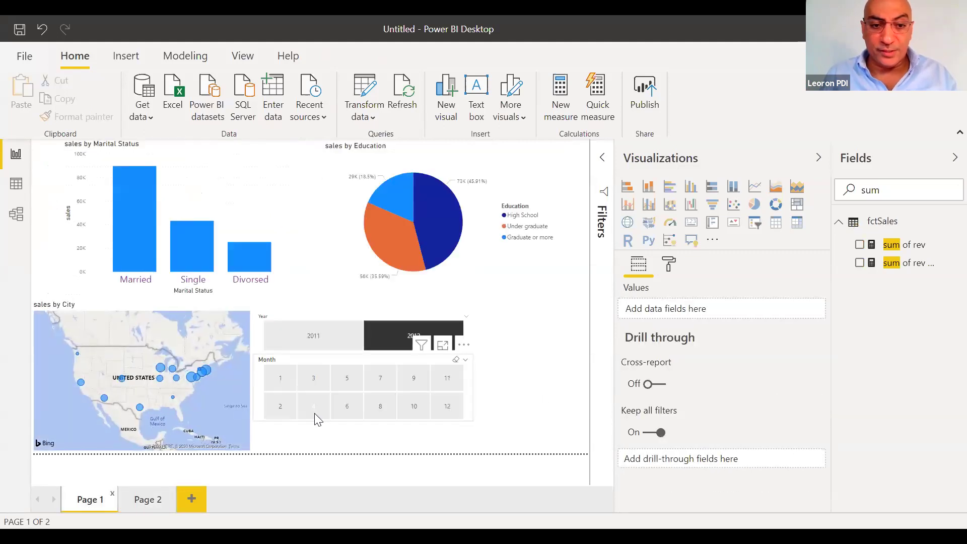
click(315, 413)
drag(340, 358, 484, 258)
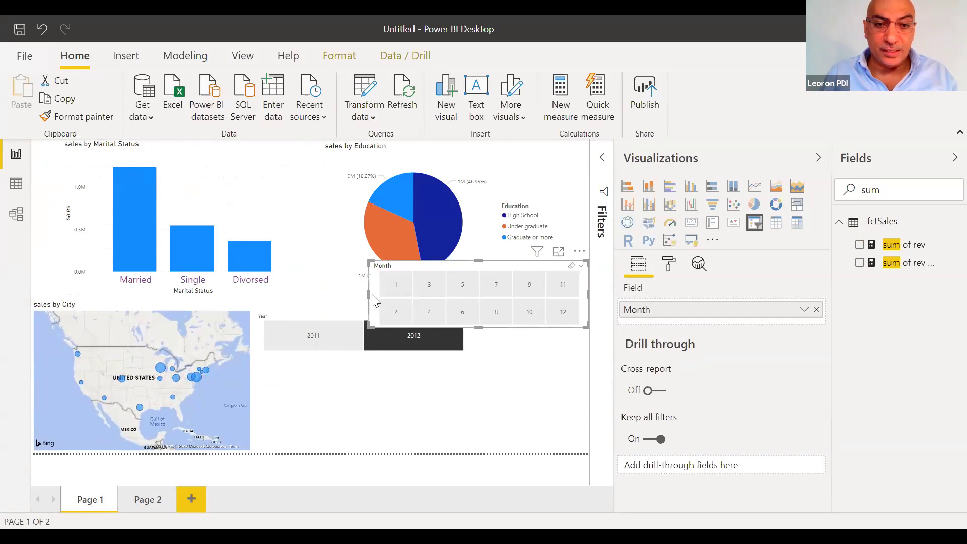
click(295, 234)
drag(299, 291, 175, 234)
drag(445, 168, 344, 158)
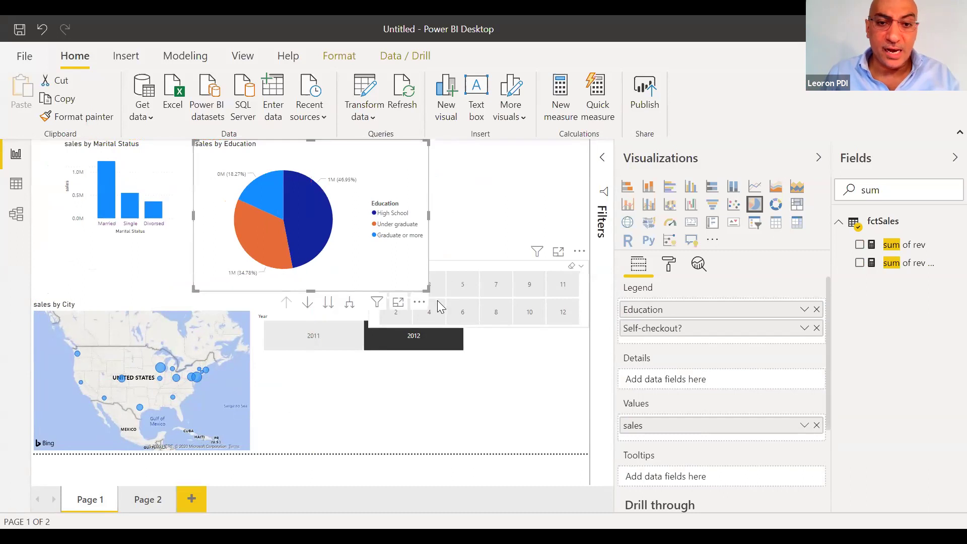
drag(427, 291, 346, 246)
drag(351, 319, 474, 151)
drag(464, 253, 465, 201)
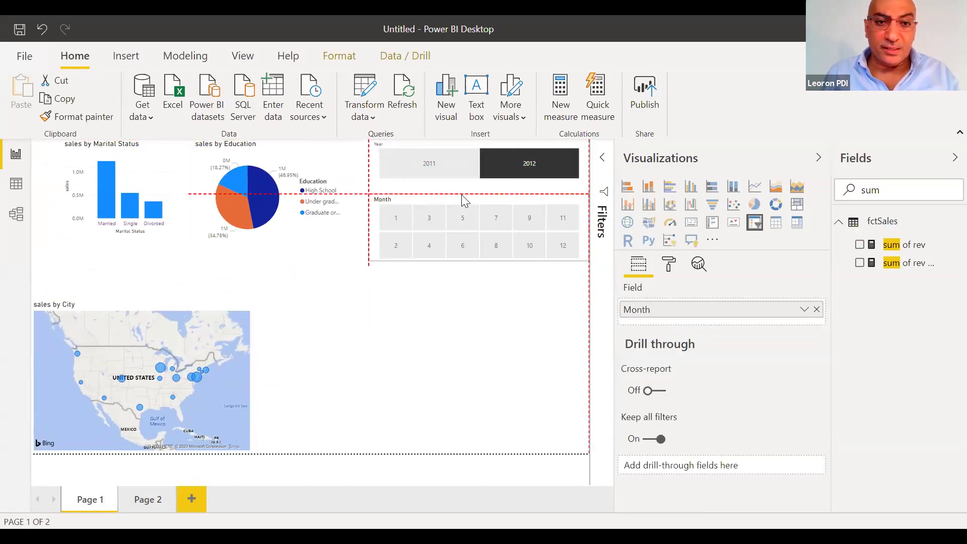
Cut the area chart from Page 2 and paste it onto Page 1's lower right
click(148, 499)
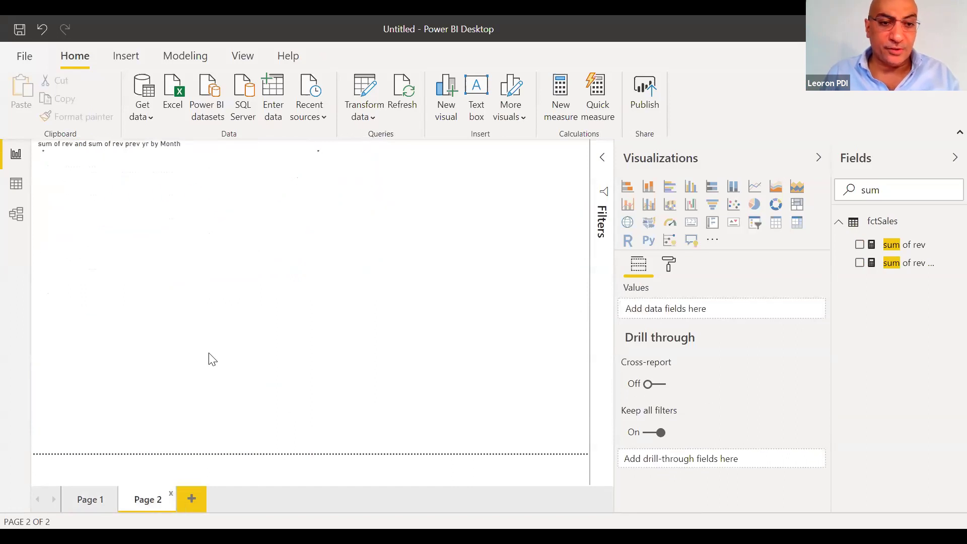
click(234, 184)
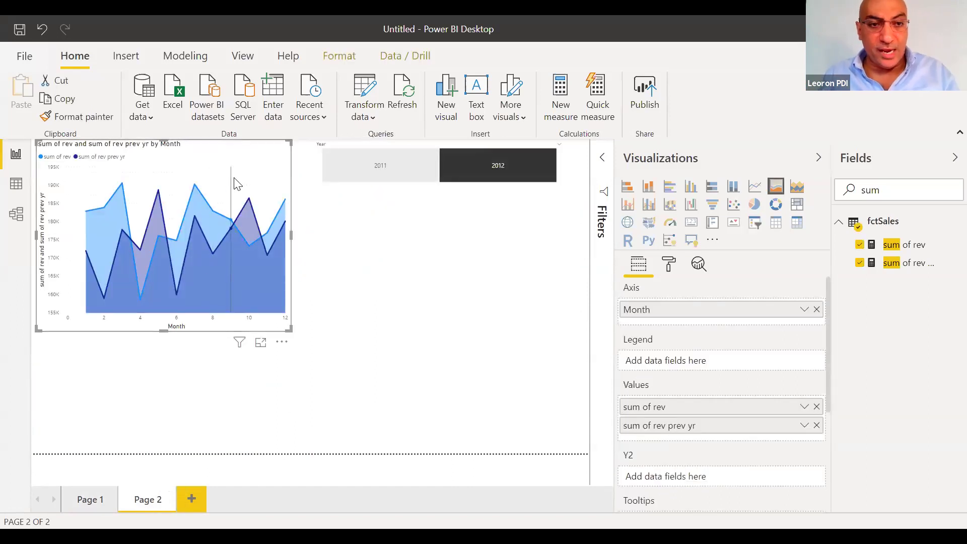
key(ctrl+x)
click(84, 498)
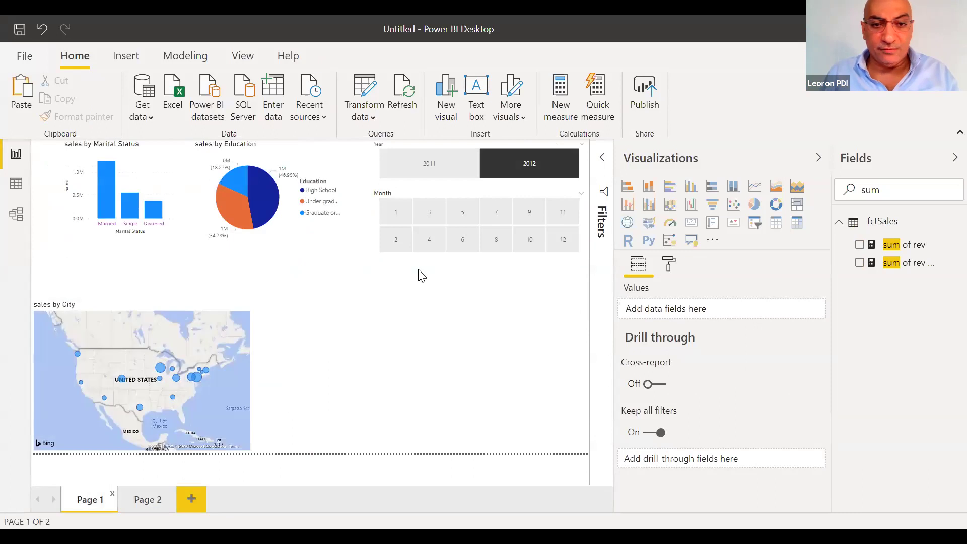
key(ctrl+v)
drag(209, 149, 481, 277)
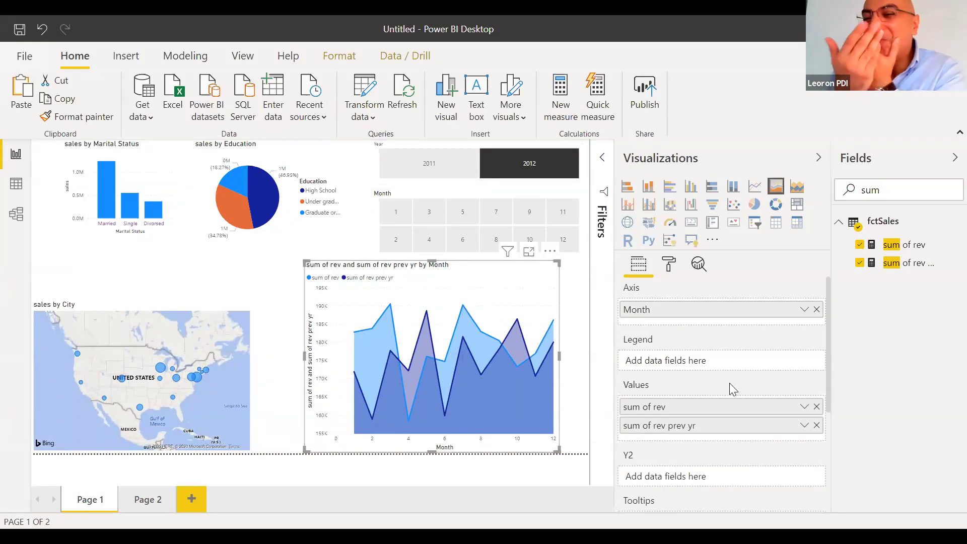
Test cross-filtering with the Married, Single and Divorced bars and the three education slices, clearing each
click(105, 207)
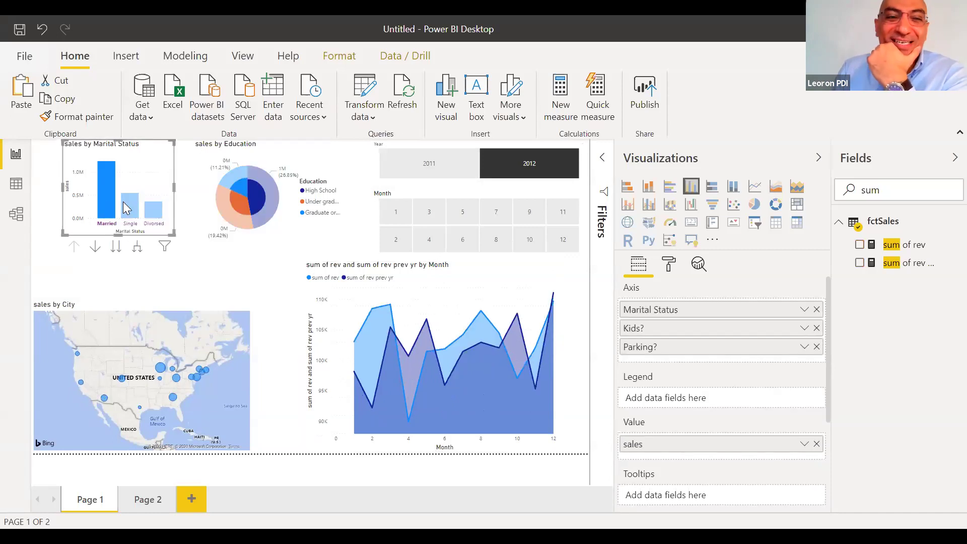
click(127, 206)
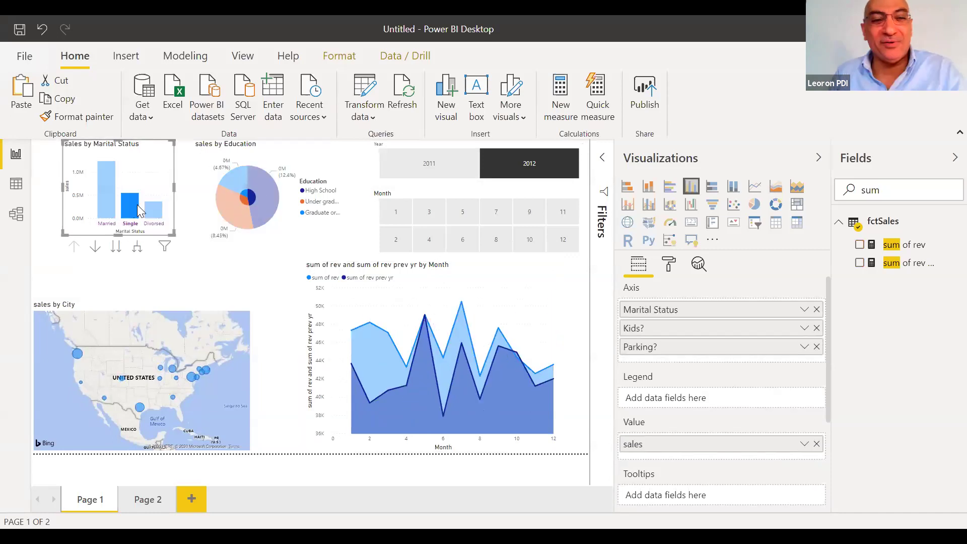
click(149, 208)
click(150, 207)
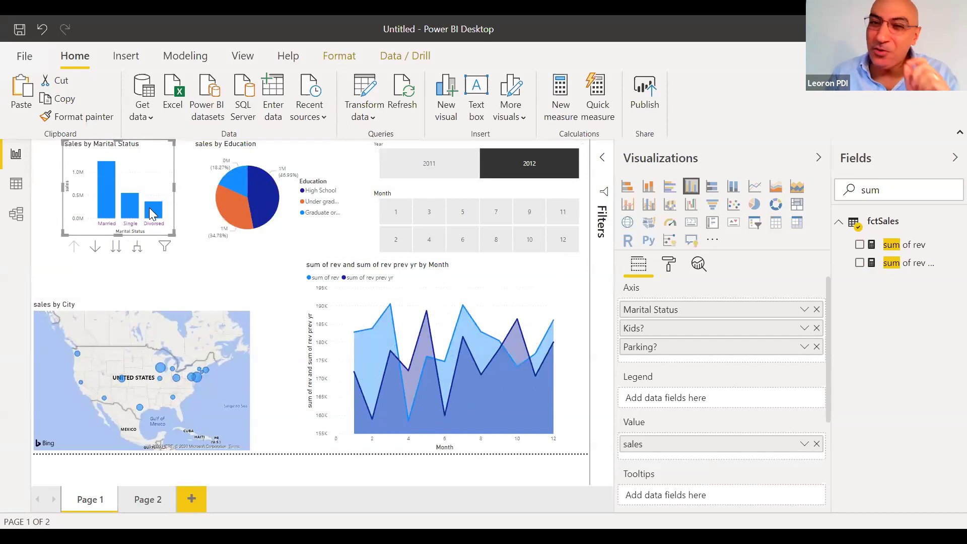
click(264, 202)
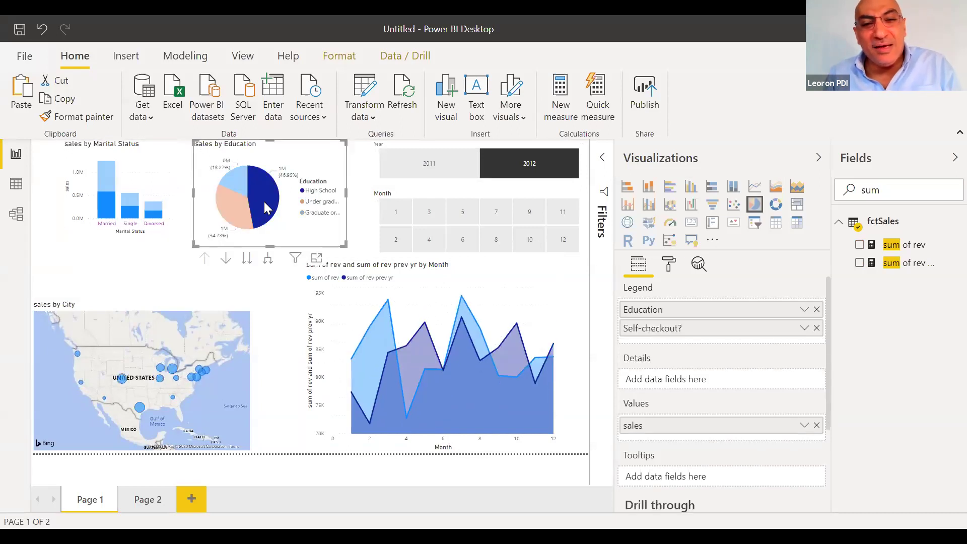
click(237, 206)
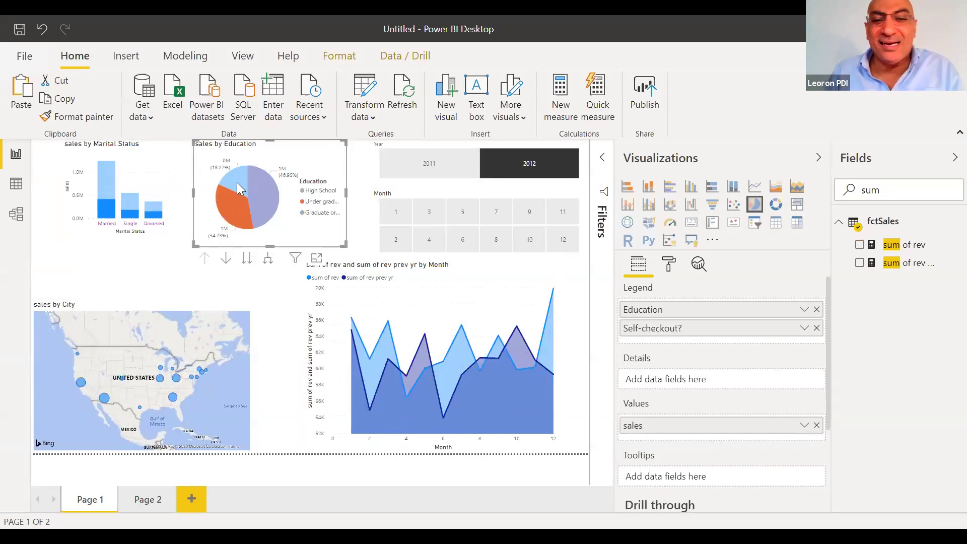
click(236, 183)
click(238, 187)
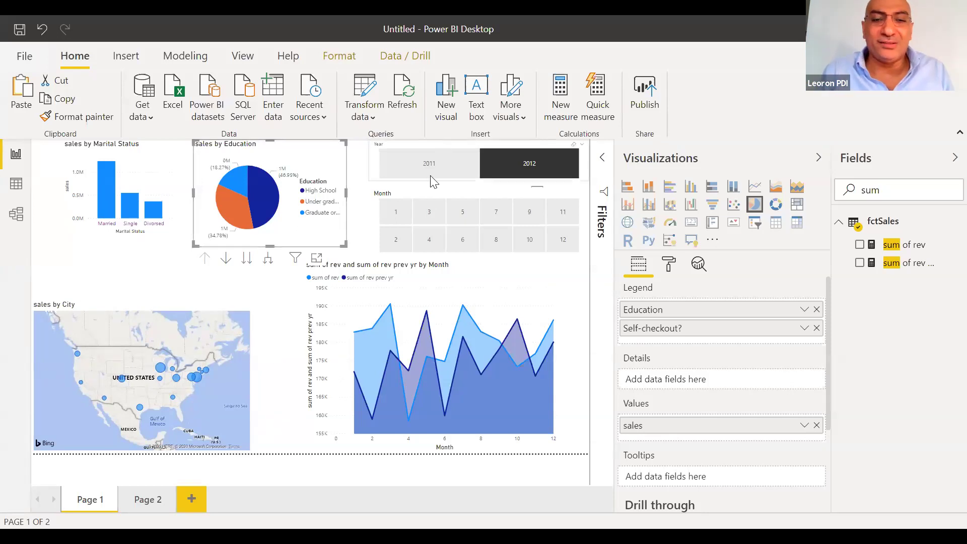
Try Month slicer filters 4, 6 and 7, then clear the month selection
click(431, 233)
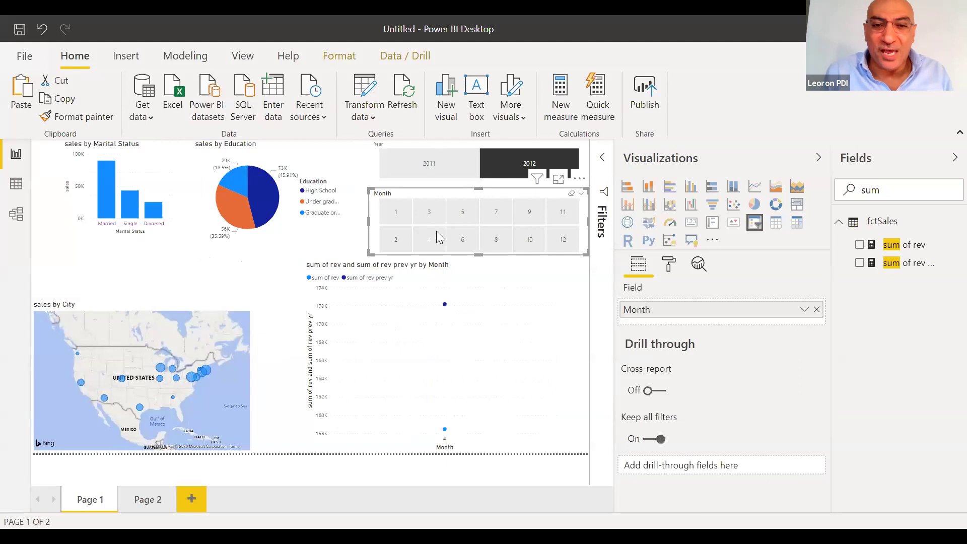
click(462, 240)
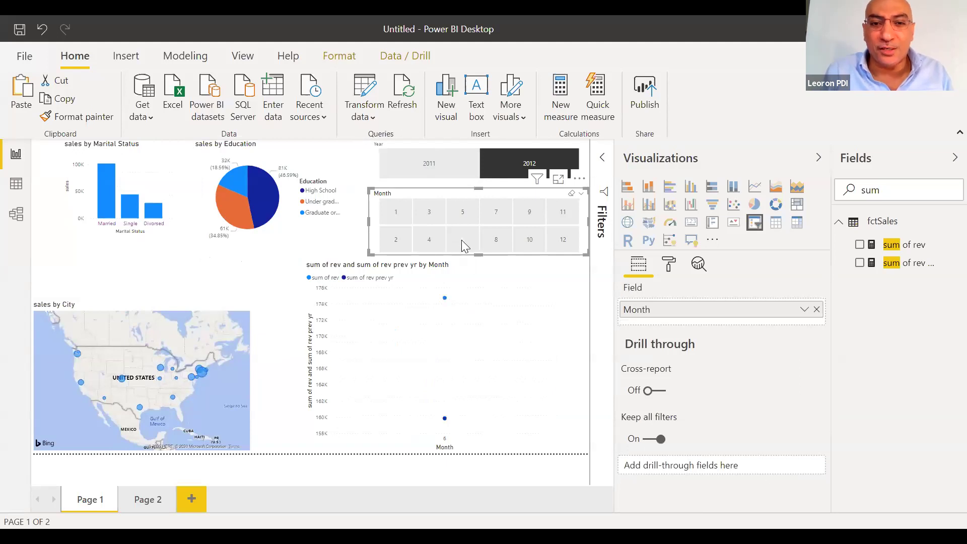
click(495, 211)
click(496, 211)
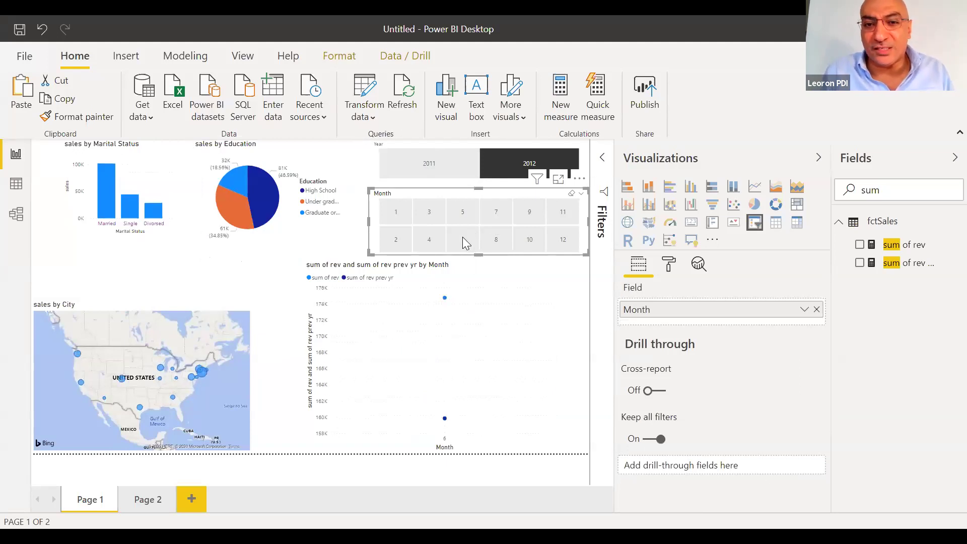
click(463, 239)
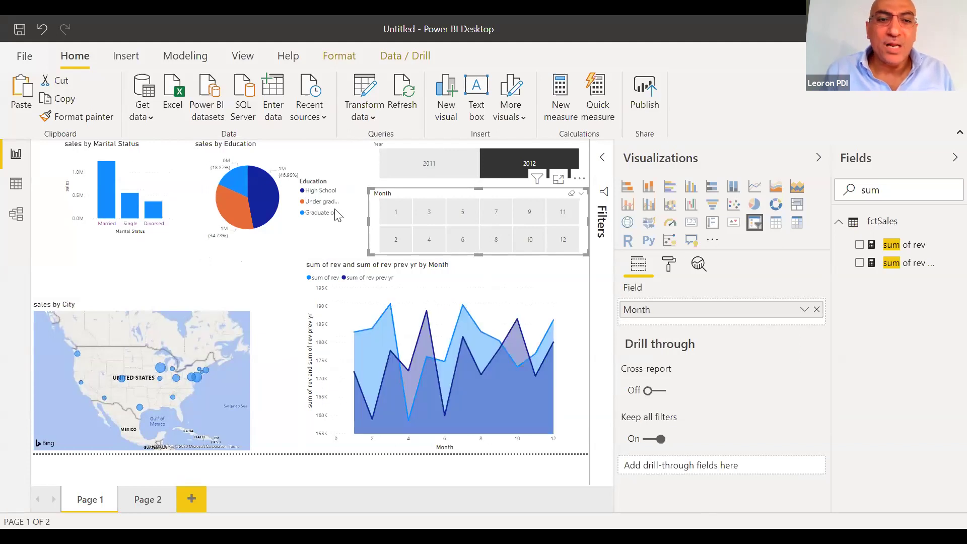
Try High School, Under graduate and Married cross-filters, clear them, and go to Page 2
click(262, 194)
click(238, 211)
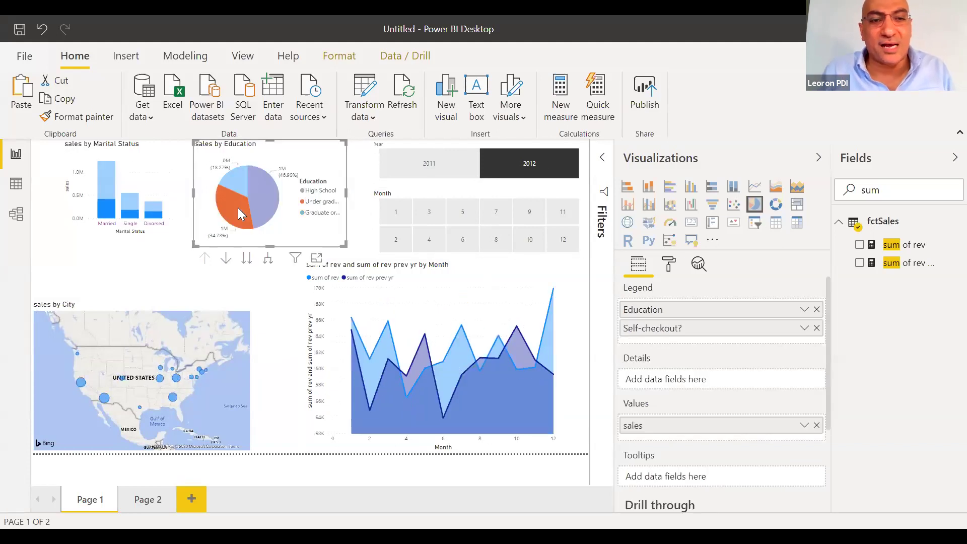
click(238, 207)
click(106, 212)
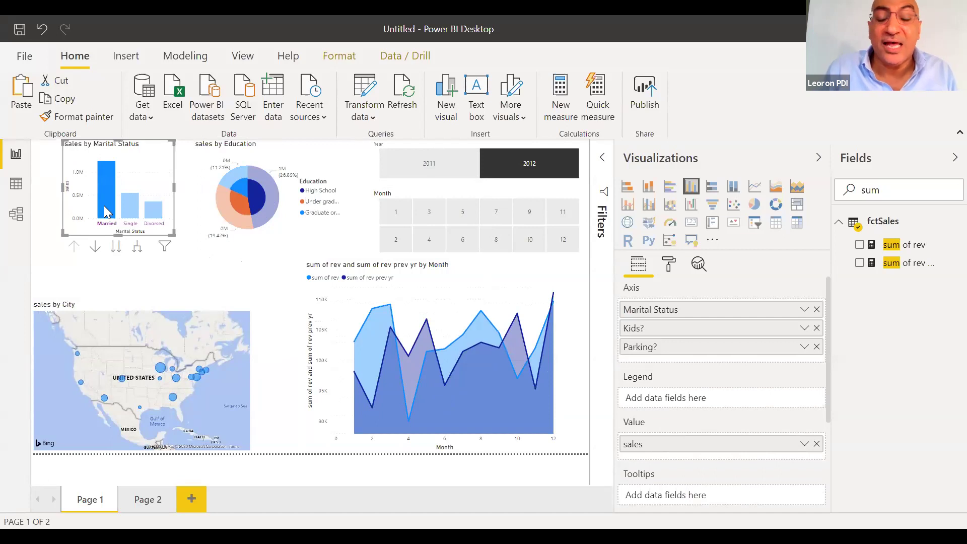
click(106, 212)
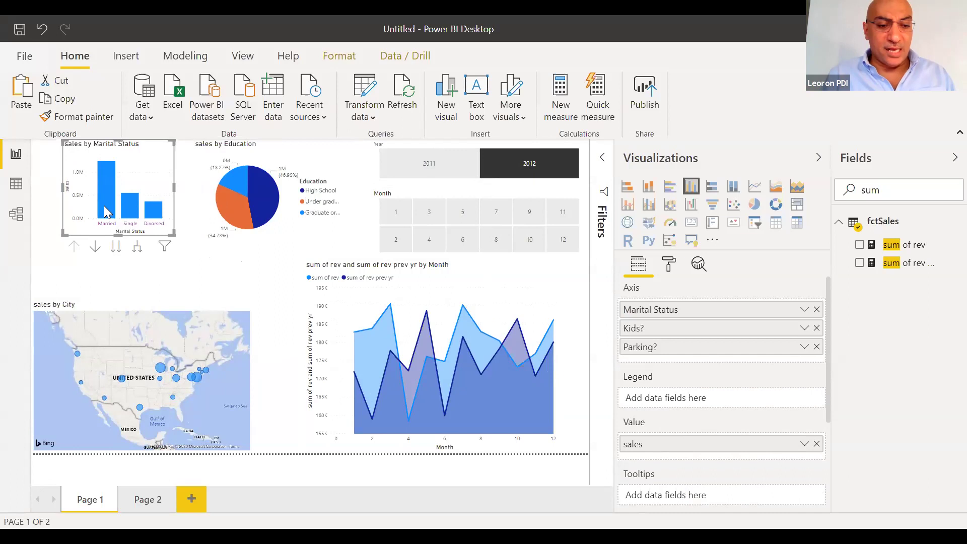
click(133, 504)
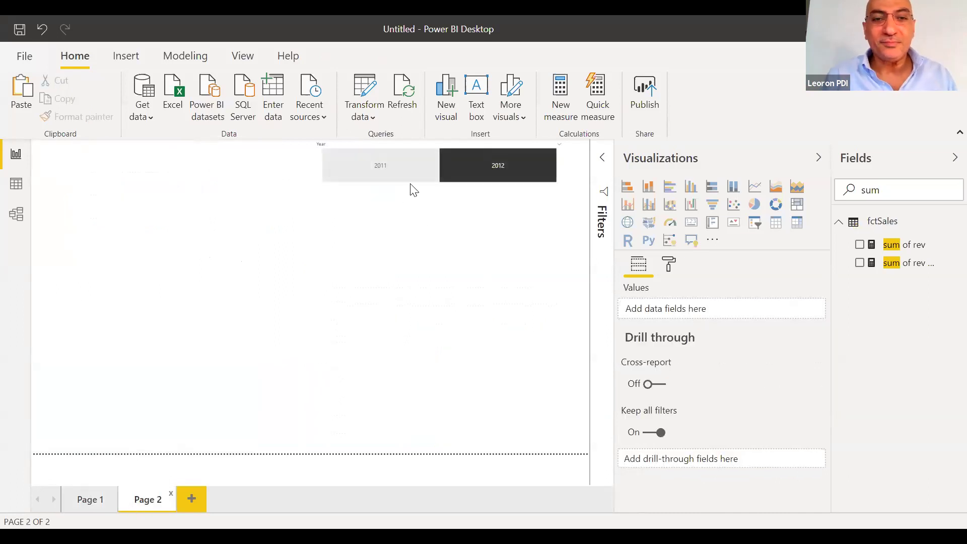
Delete the leftover Year slicer from Page 2 and narrow the Visualizations pane for more canvas room
click(442, 182)
key(Delete)
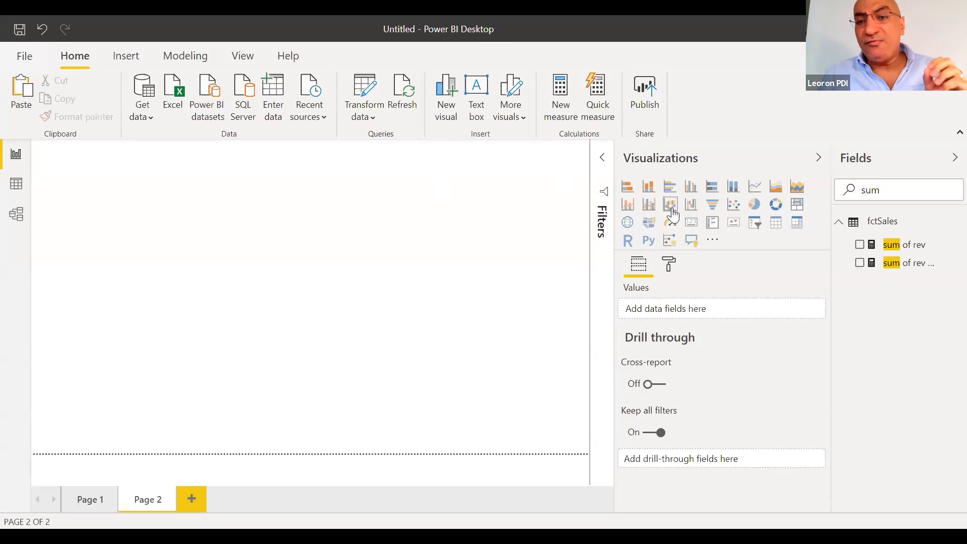
drag(614, 214, 673, 223)
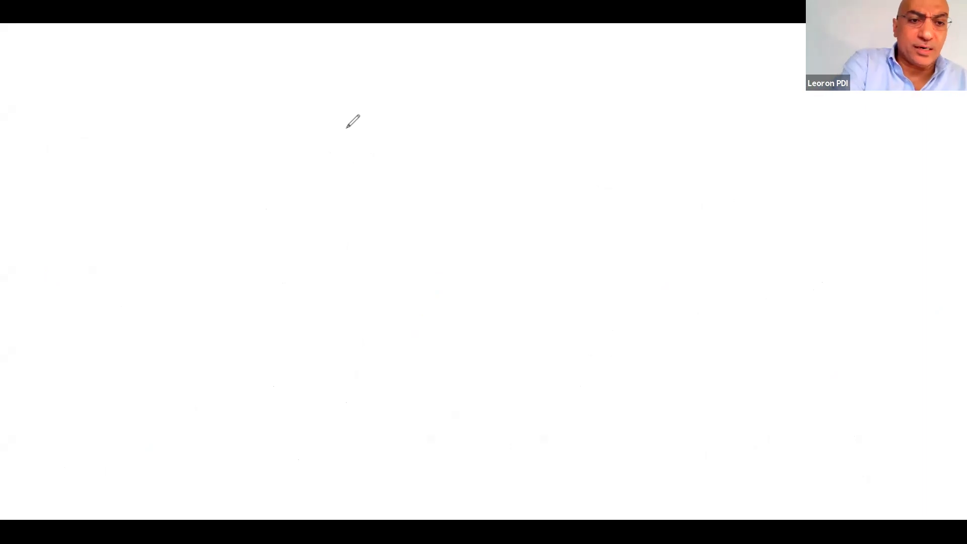
Draw the L-shaped vertical and horizontal chart axes on the blank whiteboard
mouse_move(137, 173)
mouse_down()
mouse_move(132, 486)
mouse_move(608, 479)
mouse_up()
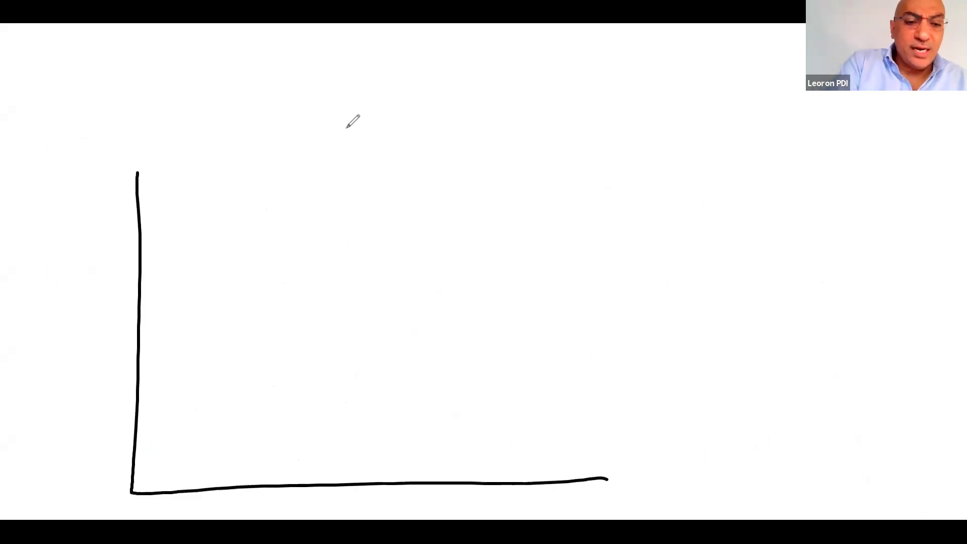
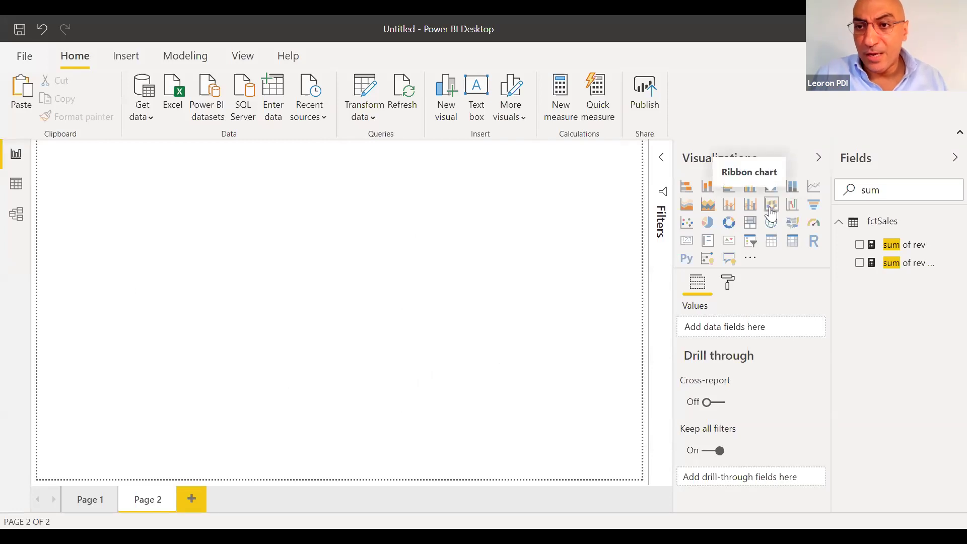
Add a waterfall chart to the blank Page 2 and resize it
click(794, 211)
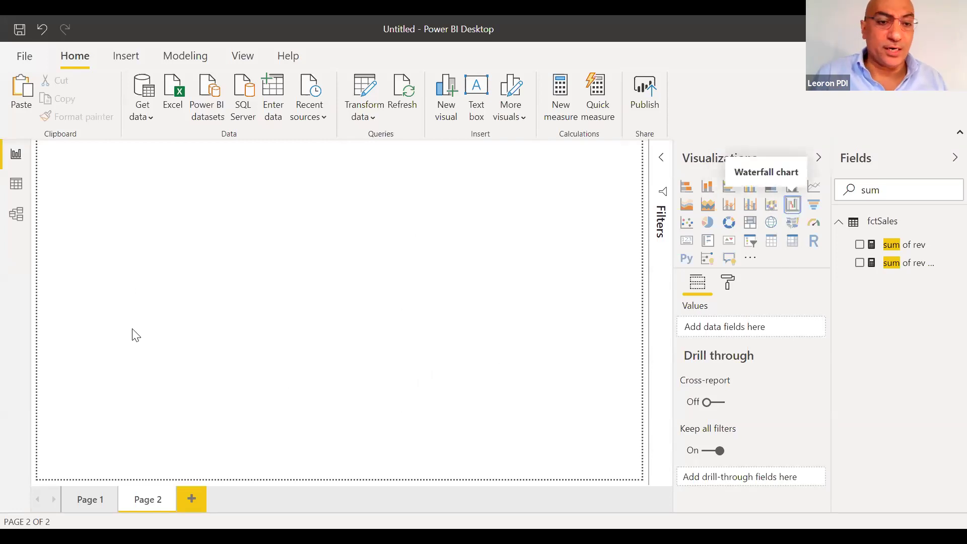
drag(175, 270, 272, 345)
drag(326, 377, 376, 385)
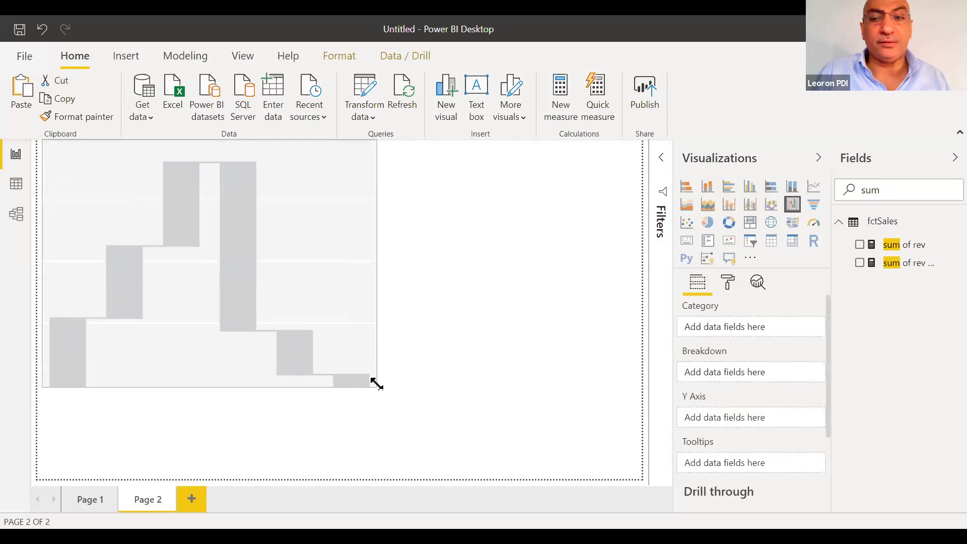
Put Year on the waterfall's category and sales on its Y axis, then enlarge the chart
double_click(912, 194)
text(year)
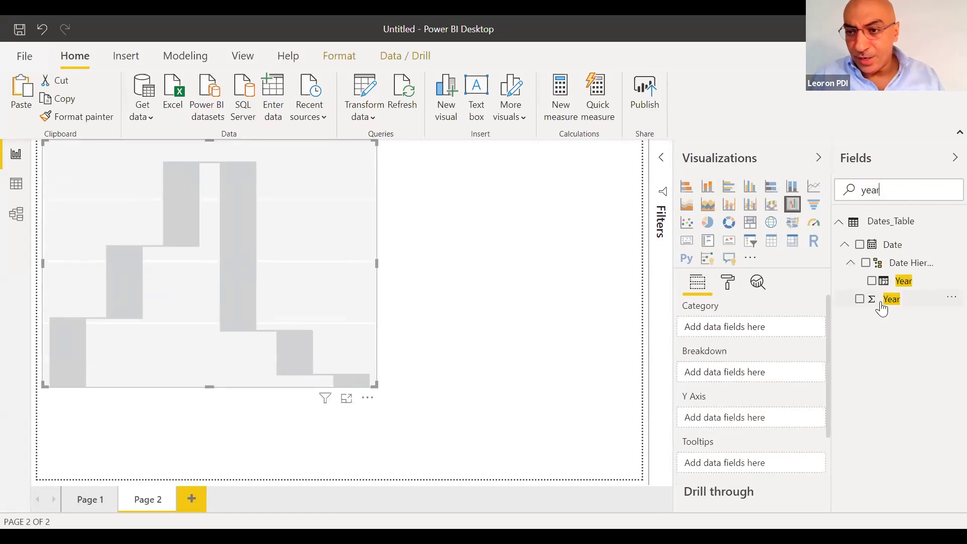
drag(881, 302, 740, 327)
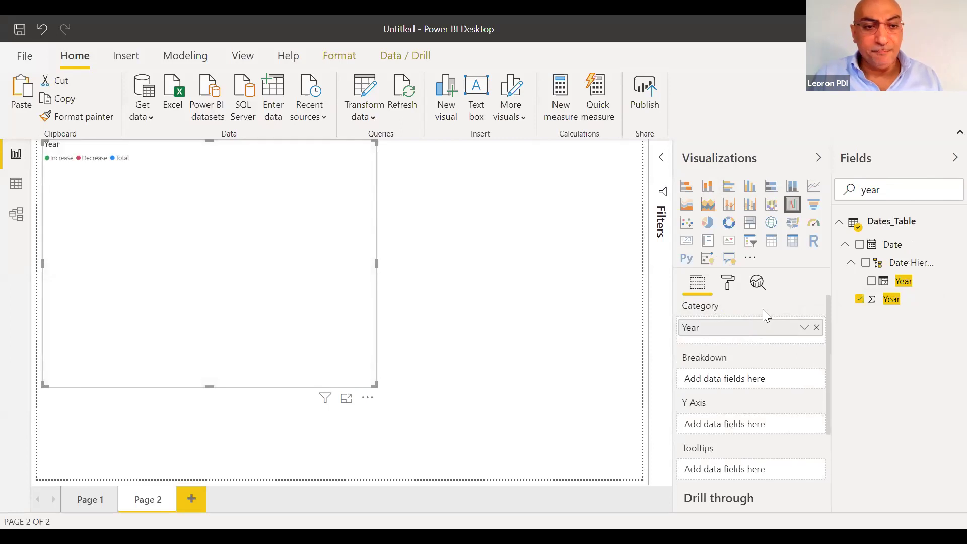
double_click(874, 196)
text(sales)
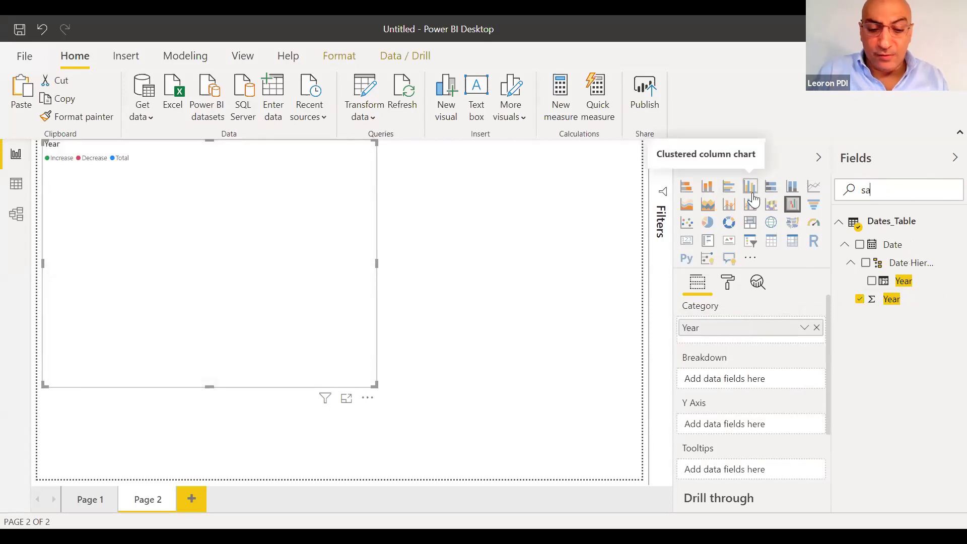
drag(894, 318, 740, 423)
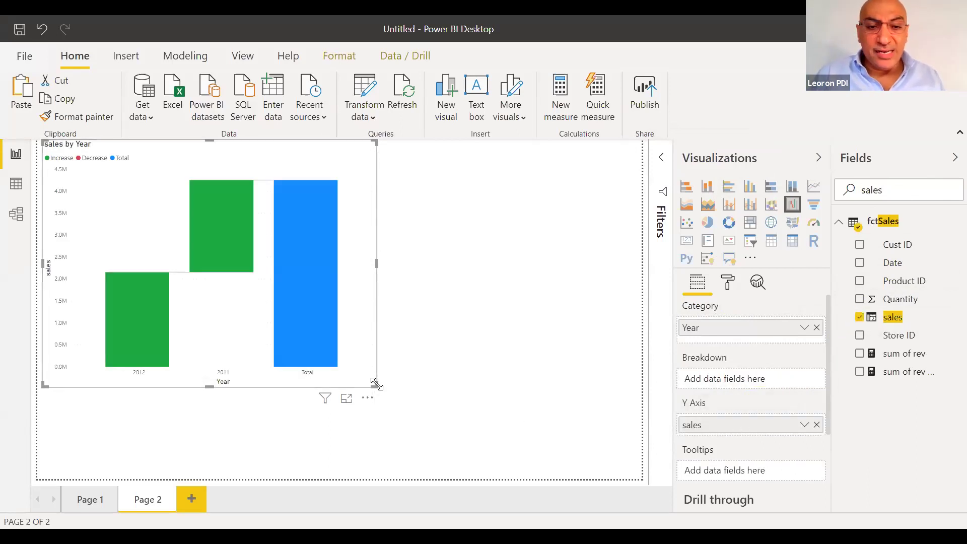
drag(374, 385, 456, 403)
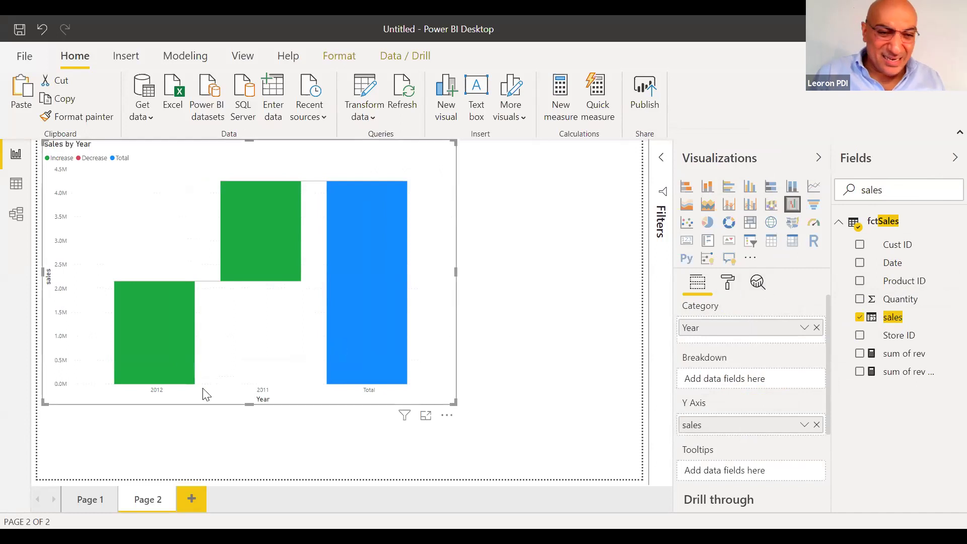
Raise the waterfall chart's X-axis label text size from 9 pt to 17 pt
click(728, 286)
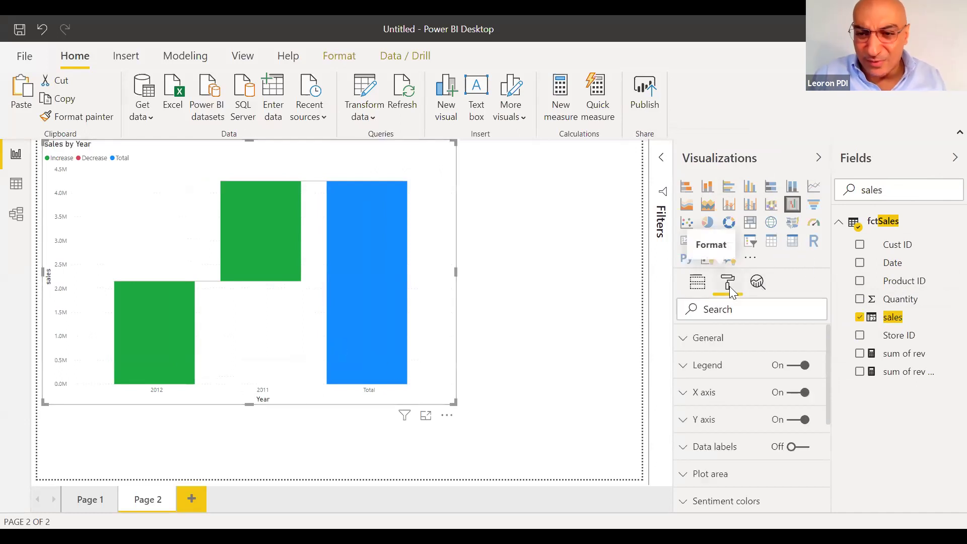
click(723, 395)
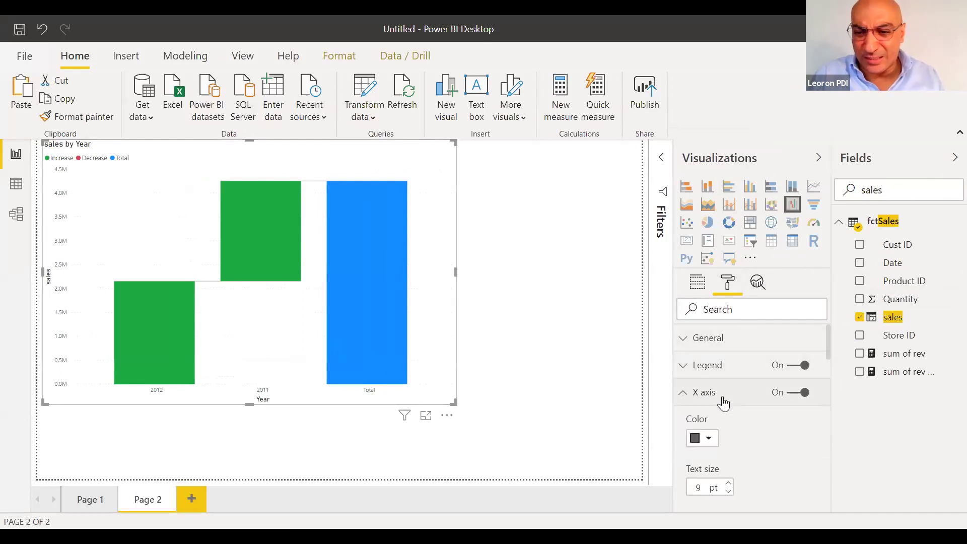
click(729, 485)
click(729, 485)
click(728, 485)
click(729, 485)
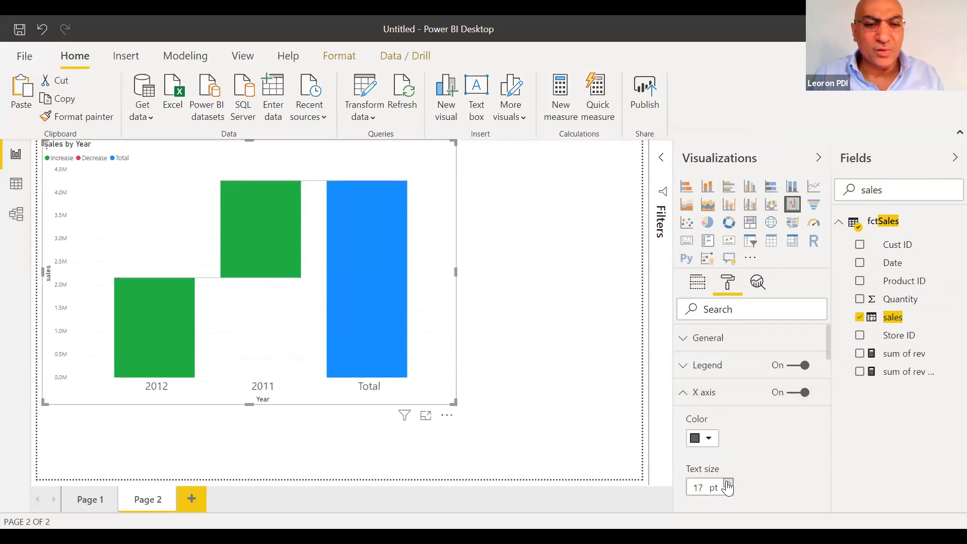
click(699, 285)
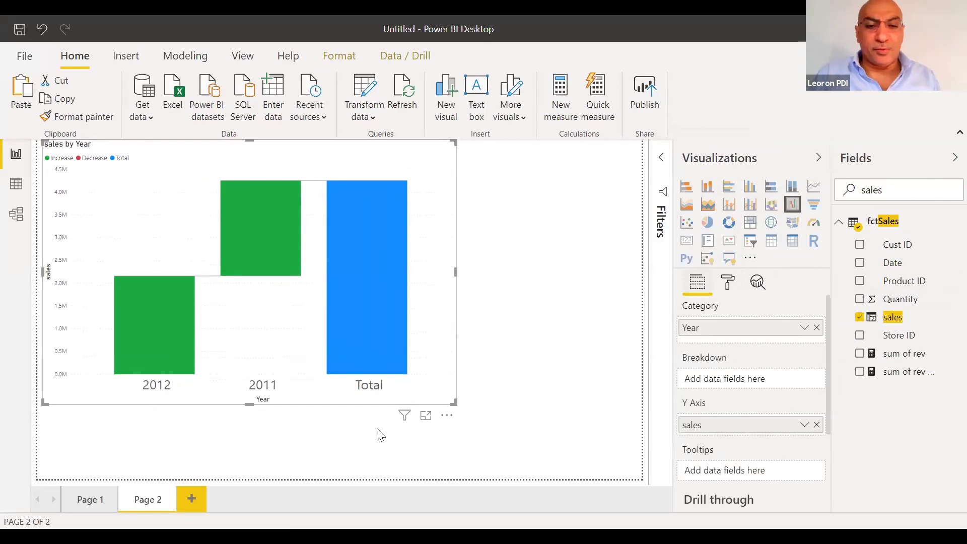
Sort the waterfall chart by Year in ascending order, putting 2011 before 2012
click(448, 415)
mouse_move(453, 414)
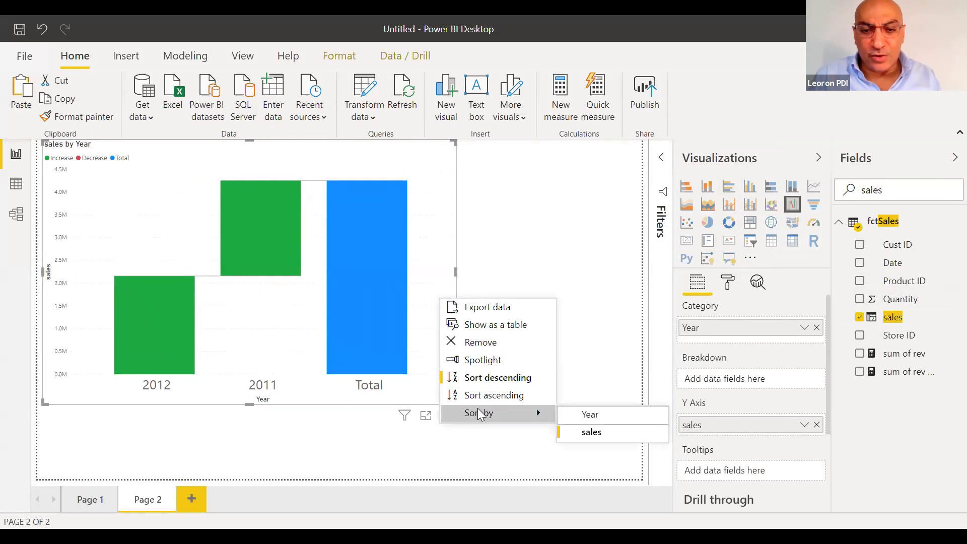
click(587, 415)
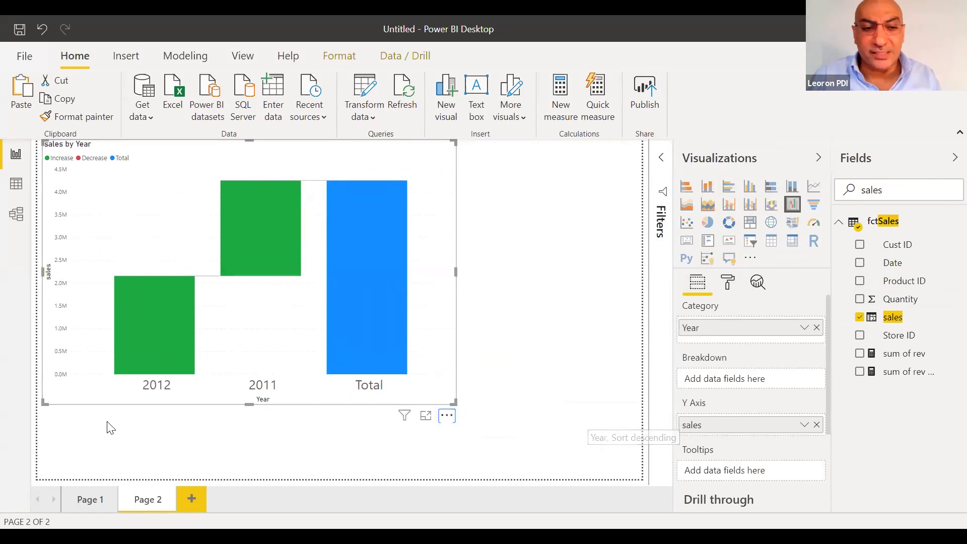
click(446, 416)
mouse_move(461, 410)
click(485, 396)
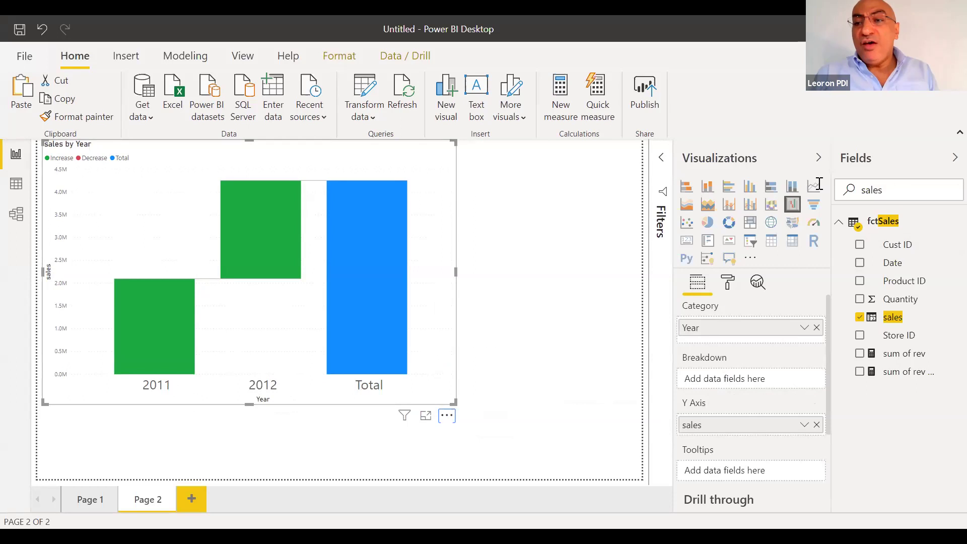
Search the fields for 'mar' and add Marital Status as the waterfall's breakdown
text(m)
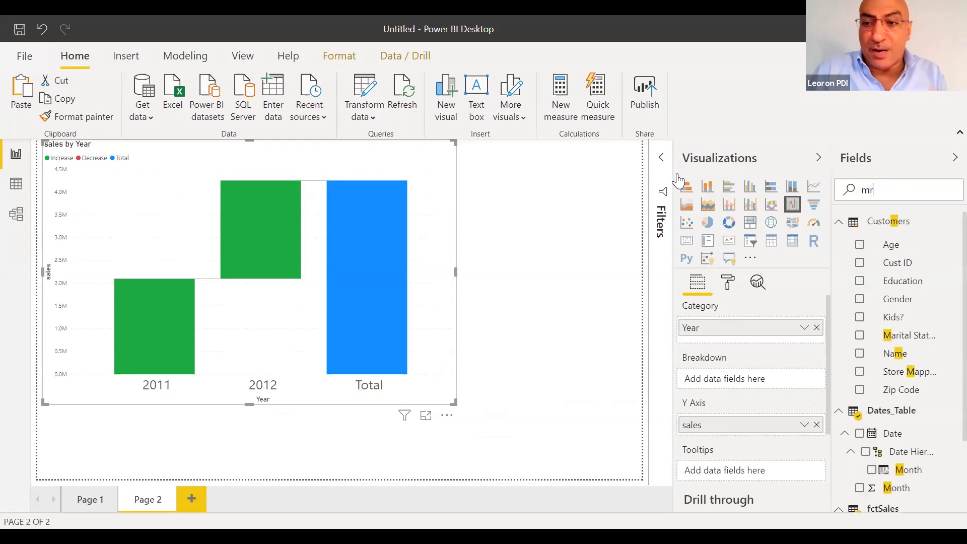
text(rar)
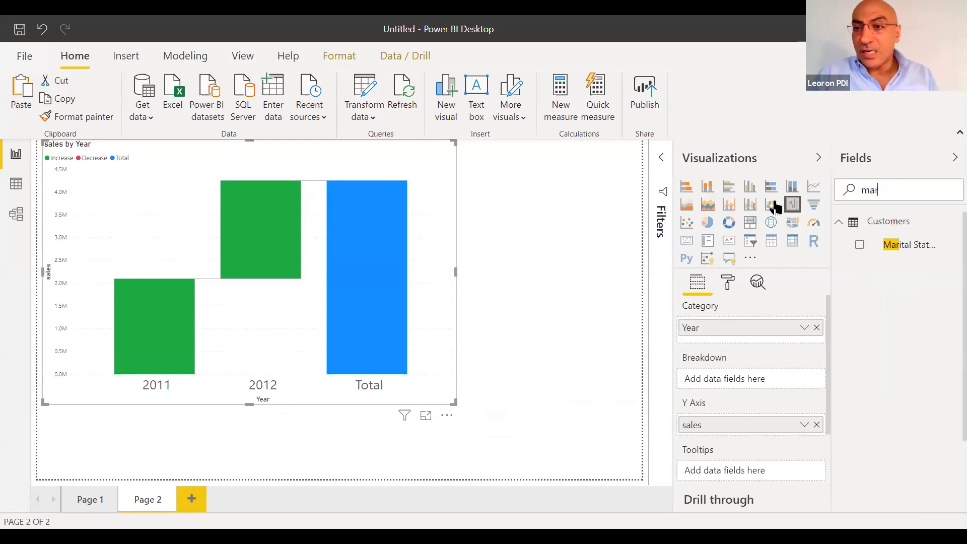
drag(891, 248, 749, 383)
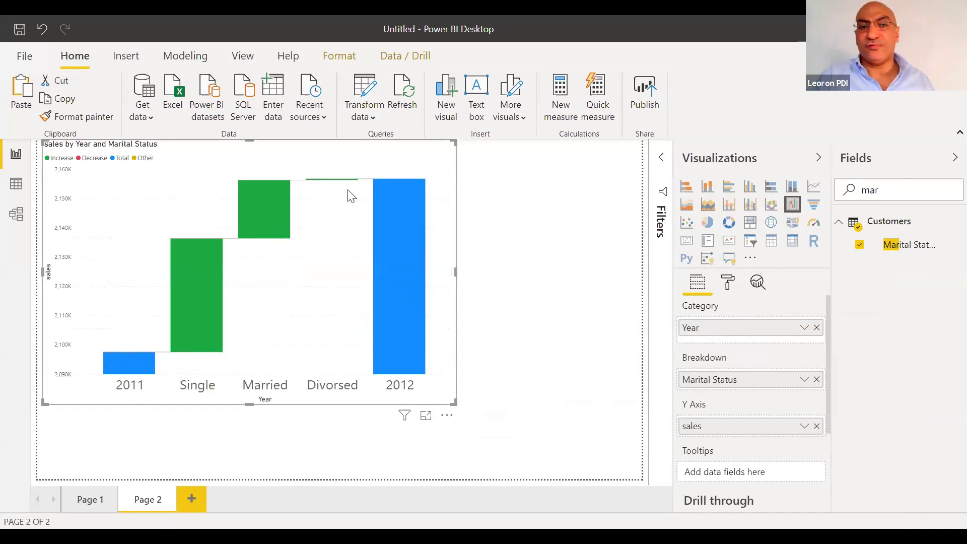
mouse_move(203, 308)
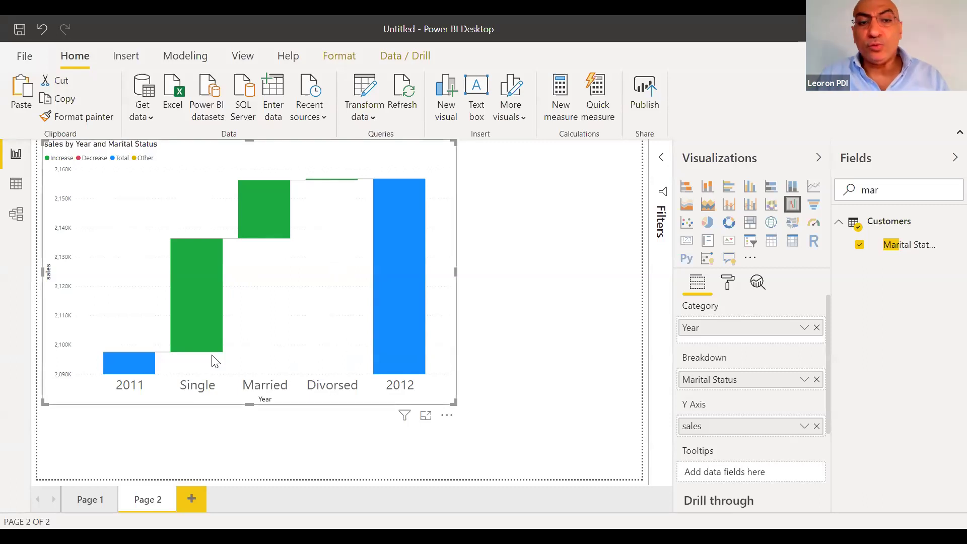
mouse_move(383, 193)
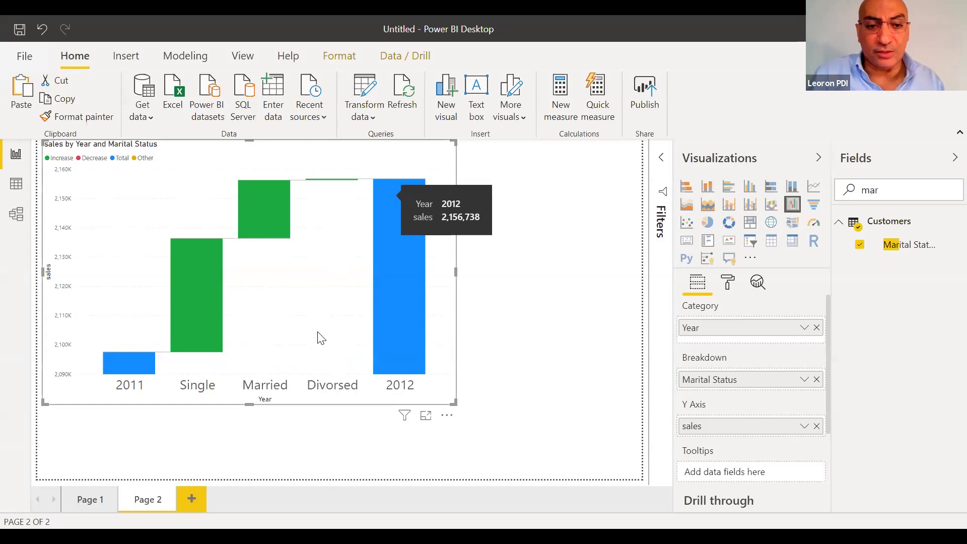
Replace the Marital Status breakdown with the Parking? field
click(817, 379)
double_click(910, 186)
text(park)
drag(893, 245, 747, 381)
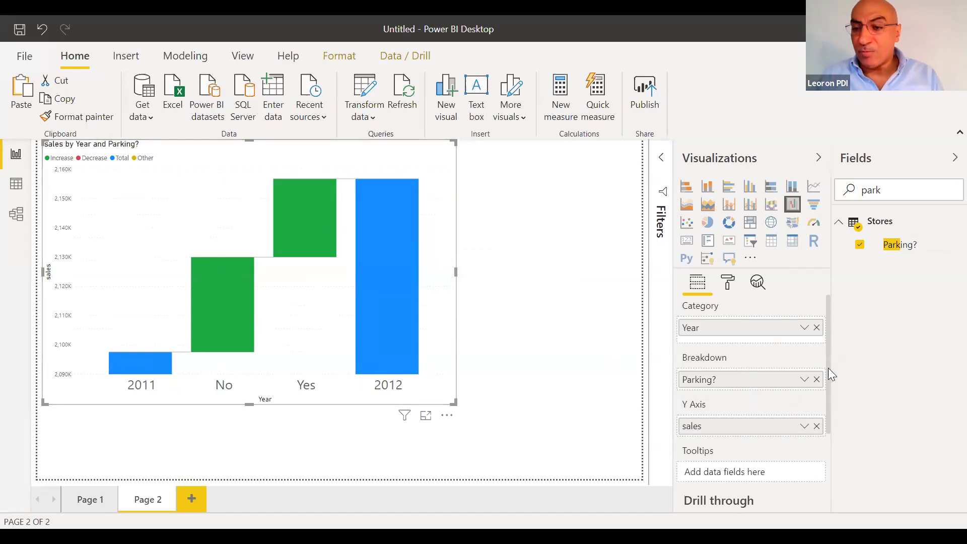
Switch the breakdown to State and stretch the waterfall across most of the page
click(815, 380)
double_click(913, 188)
text(stat)
drag(943, 298, 753, 384)
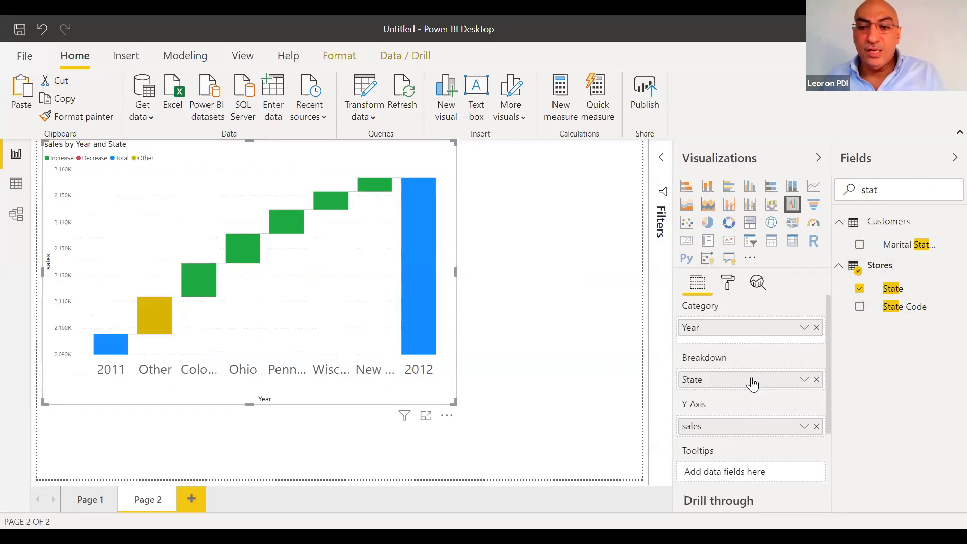
drag(455, 403, 642, 454)
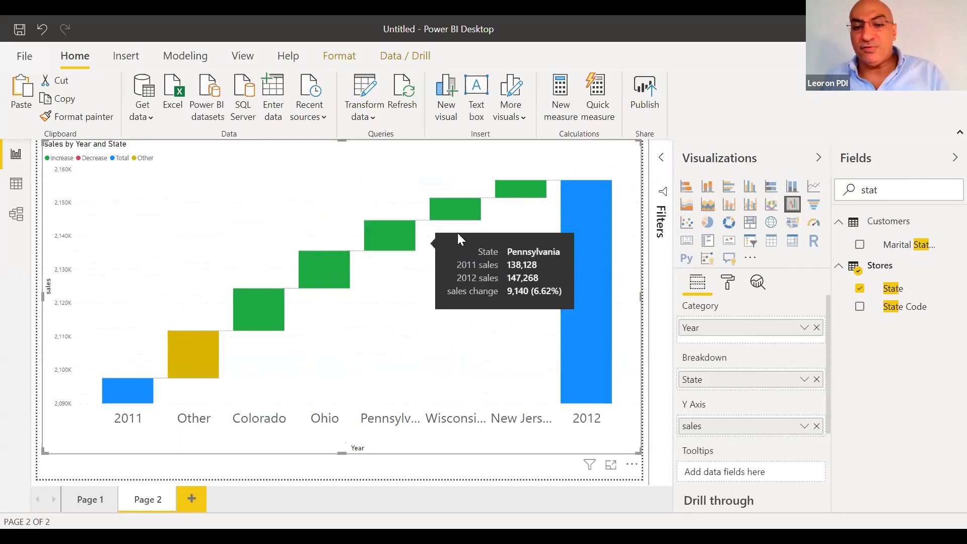
mouse_move(467, 211)
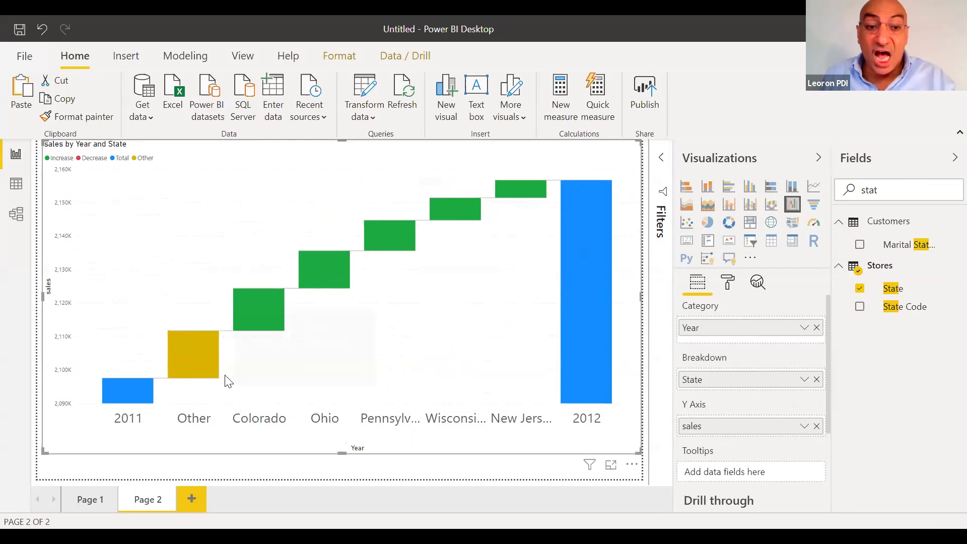
In the Breakdown format settings, raise Max breakdowns to show more states
click(729, 283)
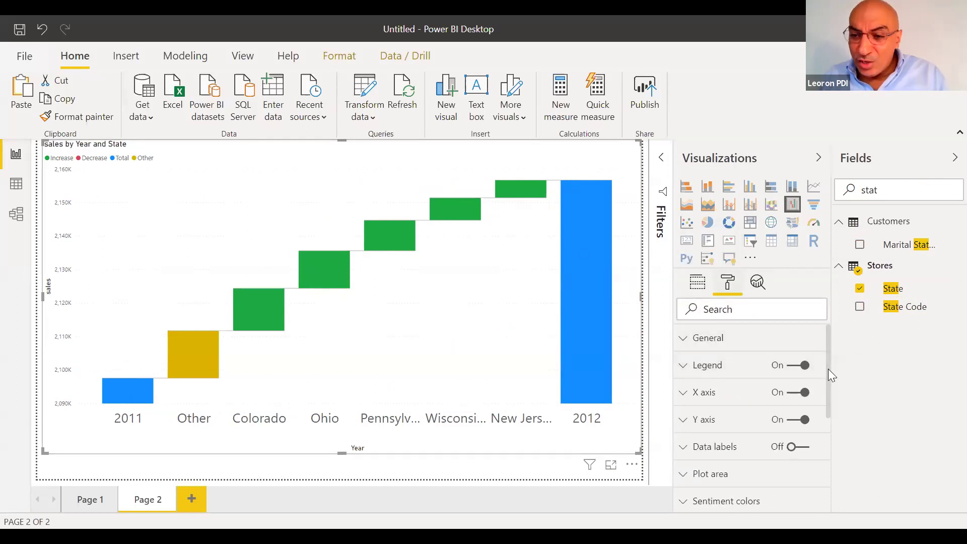
scroll(830, 372, down, 4)
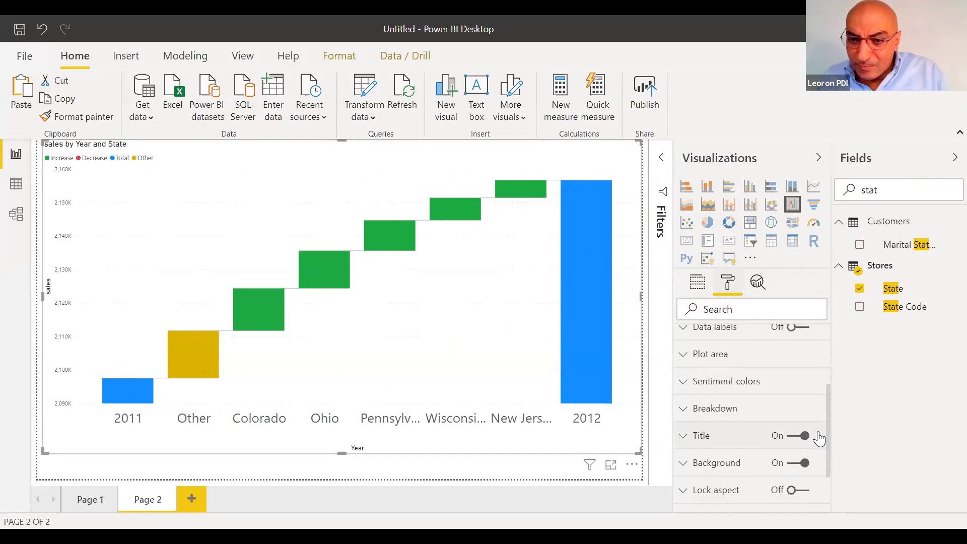
click(770, 410)
click(728, 450)
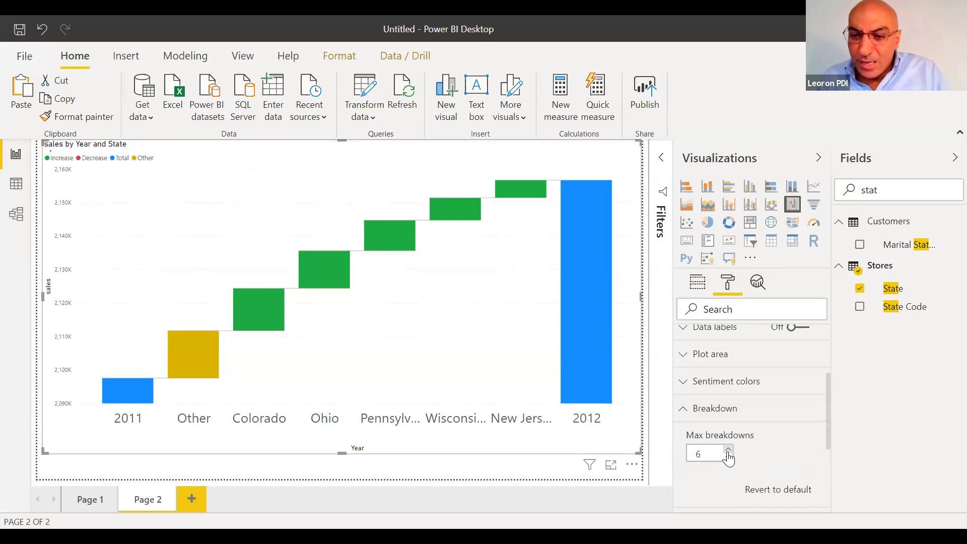
click(729, 451)
click(729, 451)
click(729, 451)
click(729, 451)
click(729, 451)
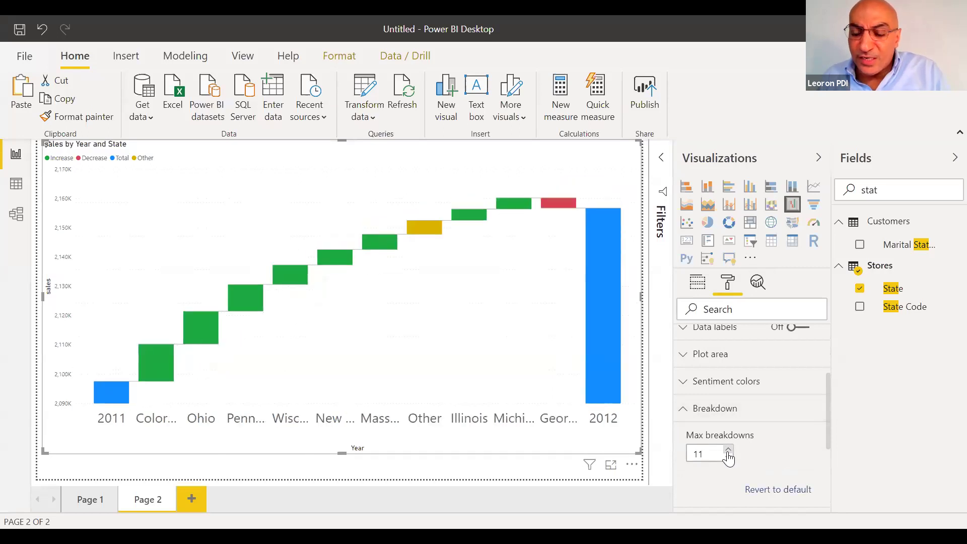
click(729, 451)
click(729, 451)
click(729, 451)
click(729, 451)
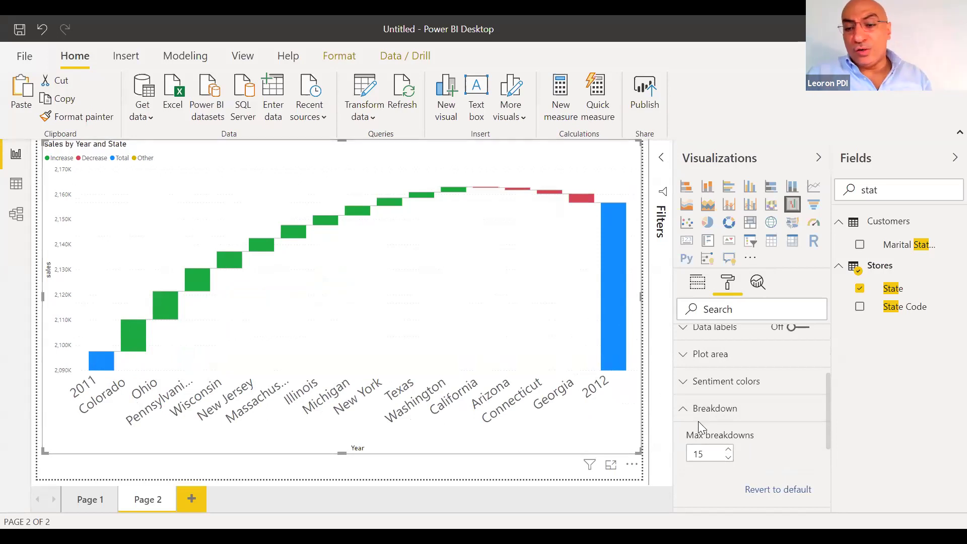
Lower Max breakdowns to 4, grouping the remaining states under Other
click(729, 457)
click(729, 457)
click(729, 458)
click(729, 457)
click(728, 457)
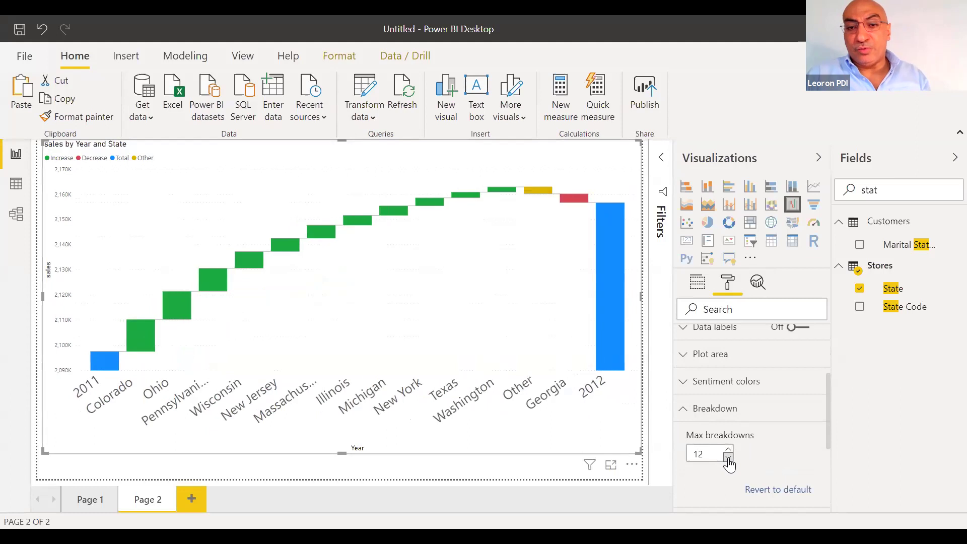
click(729, 457)
click(729, 457)
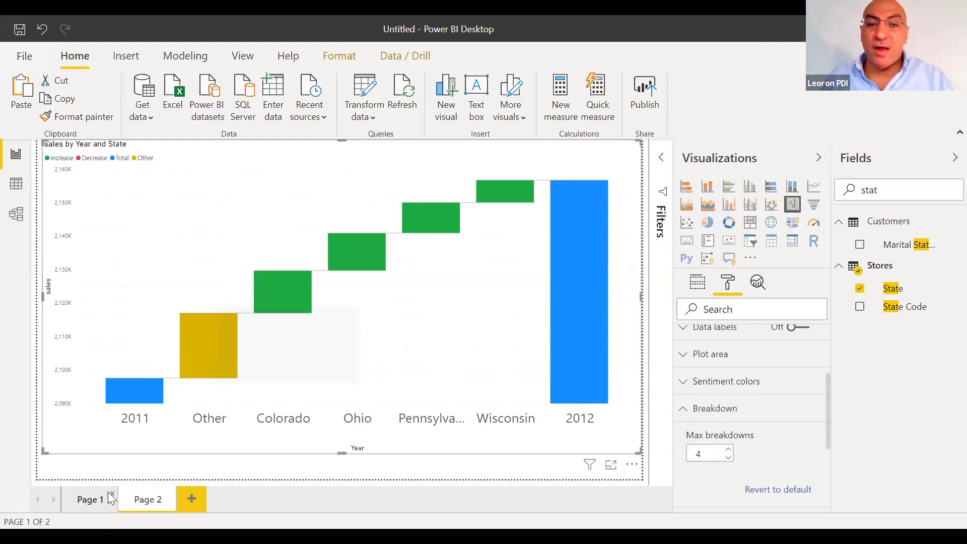
click(91, 508)
Shrink Page 1's monthly revenue line chart into a narrow visual at the right
click(426, 302)
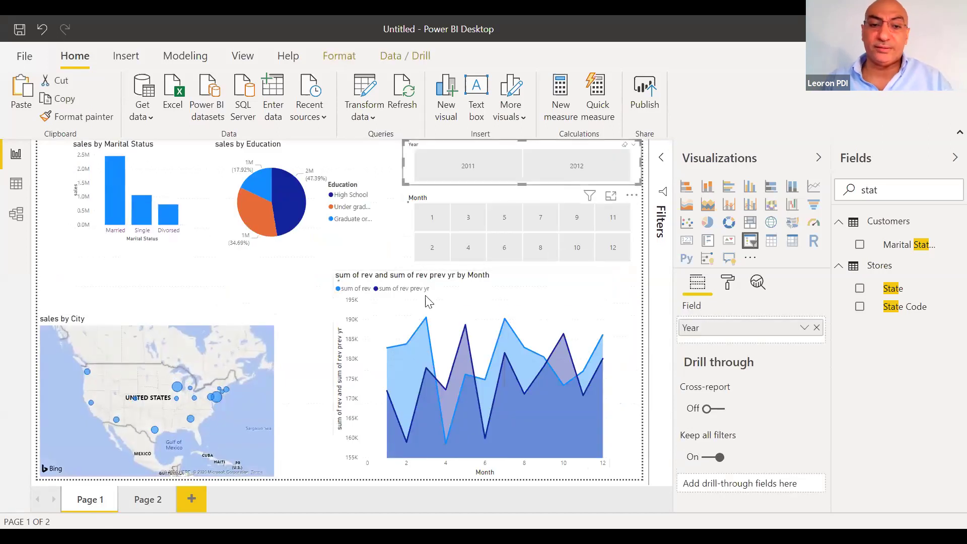
drag(333, 268, 540, 313)
click(400, 369)
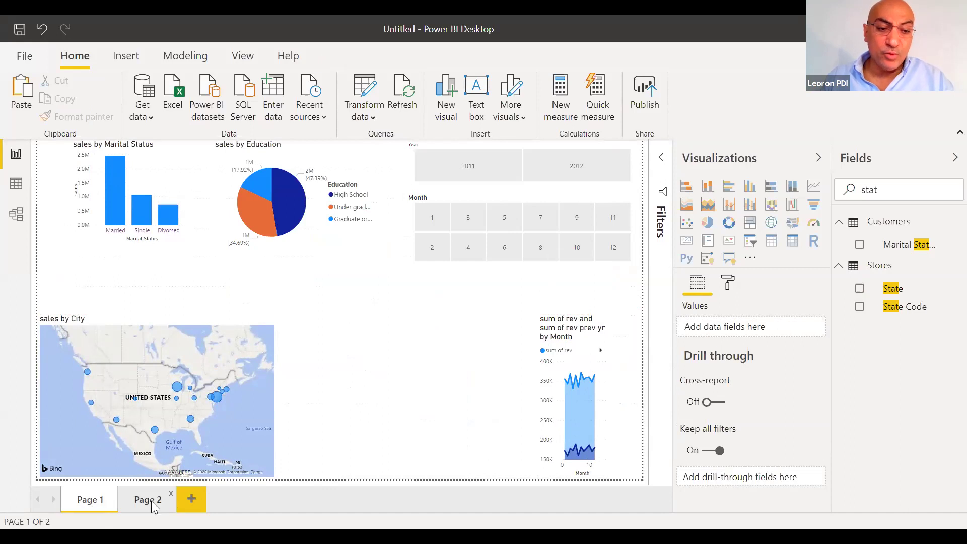
Shrink the Page 2 waterfall chart into the top-left corner
click(152, 501)
click(425, 333)
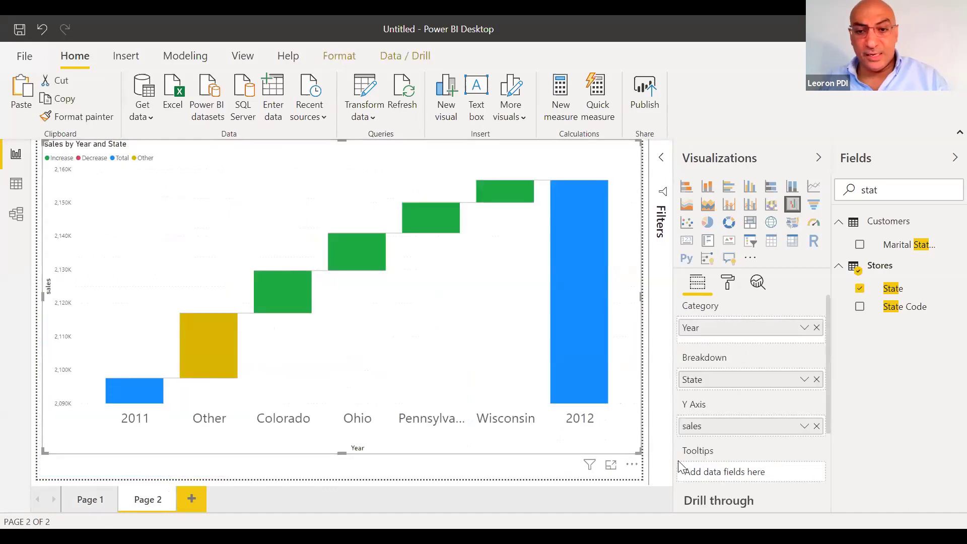
drag(642, 453, 453, 378)
drag(366, 350, 343, 340)
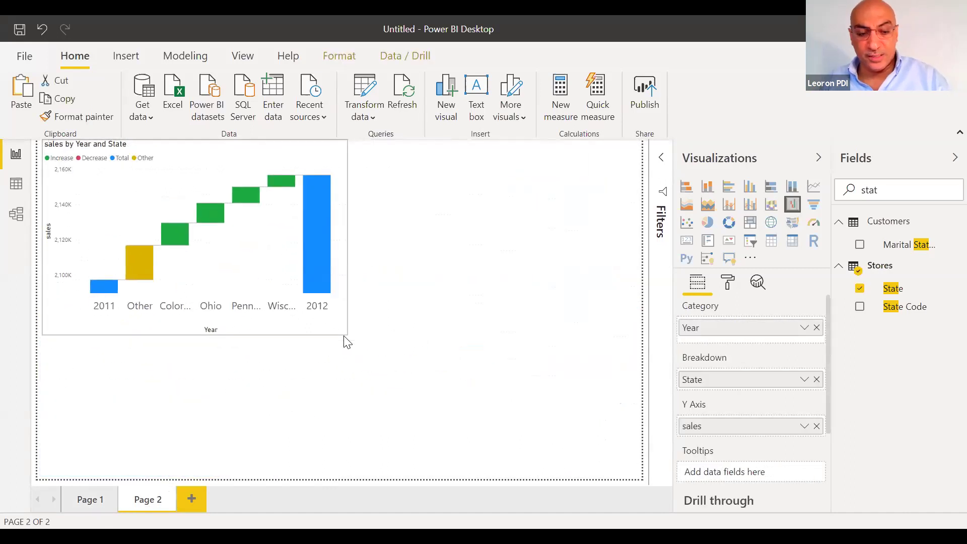
click(343, 339)
Move the waterfall chart from Page 2 onto Page 1
click(232, 288)
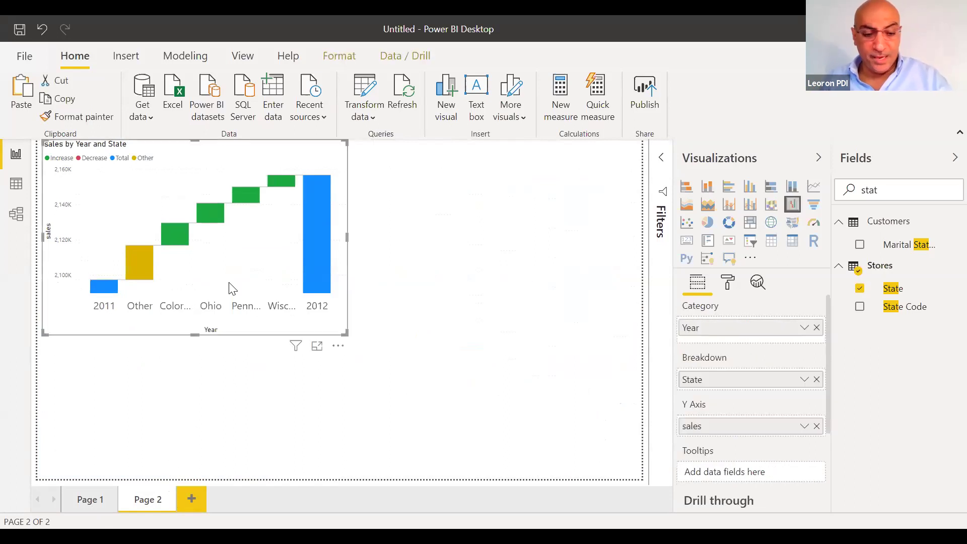
key(Delete)
click(89, 505)
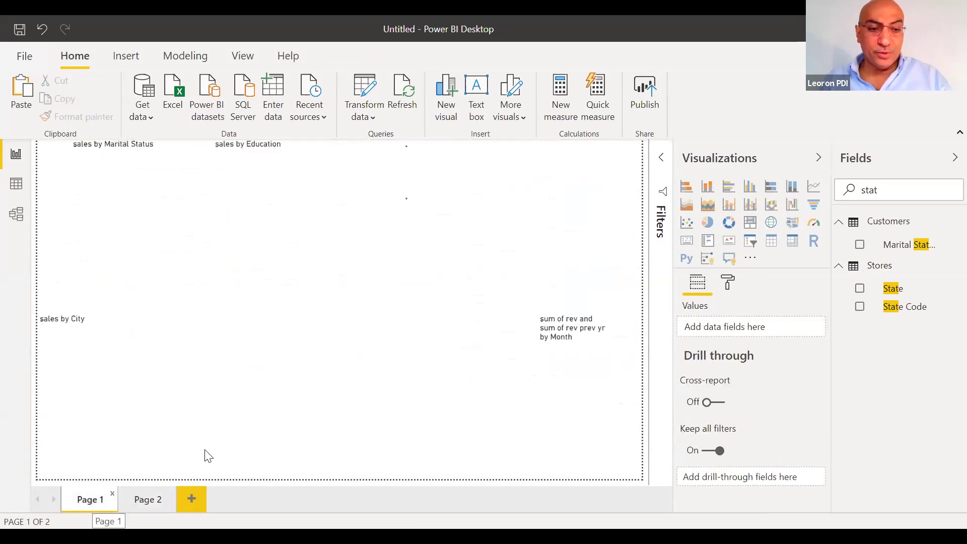
key(ctrl+v)
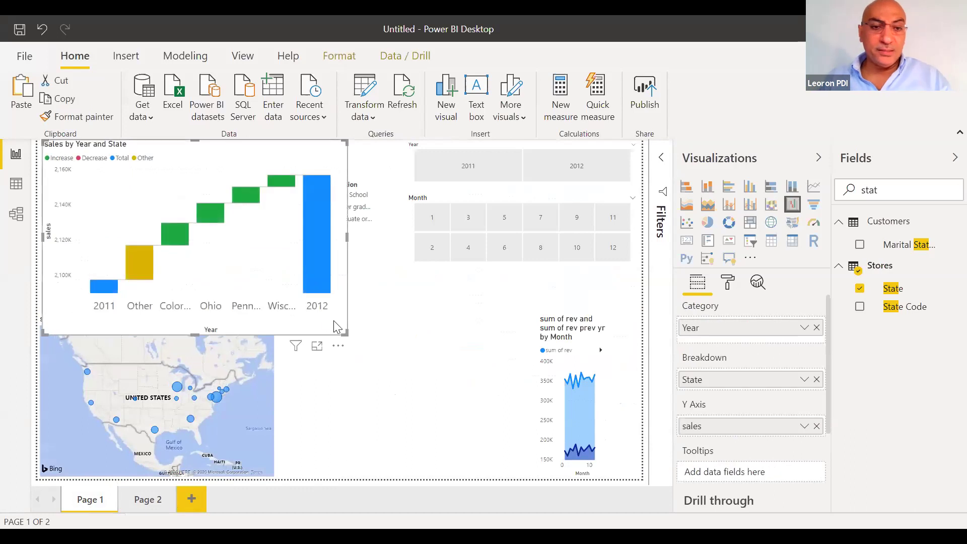
Place the waterfall in the lower centre, then try Month slicer filters 1, 4, 9 and clear them
drag(294, 216, 516, 335)
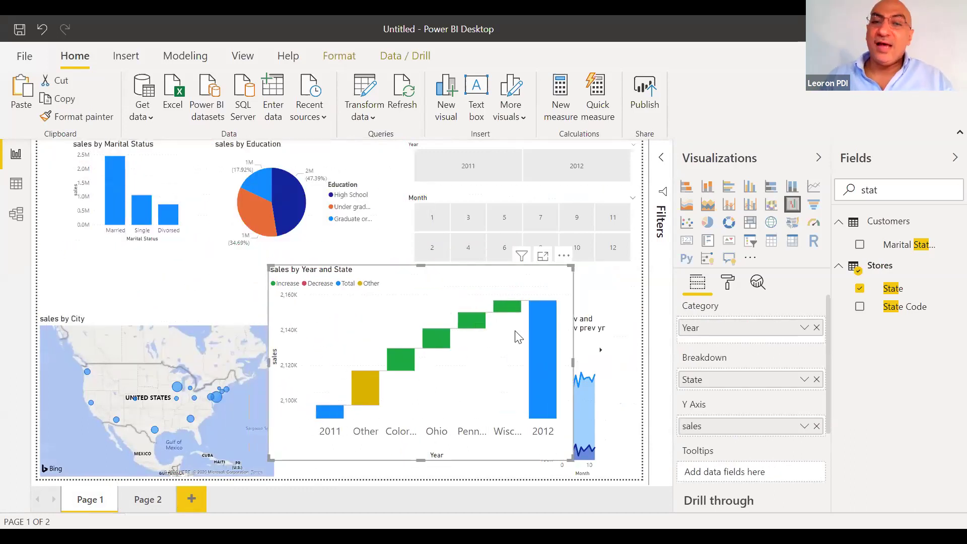
click(433, 221)
click(433, 221)
click(482, 248)
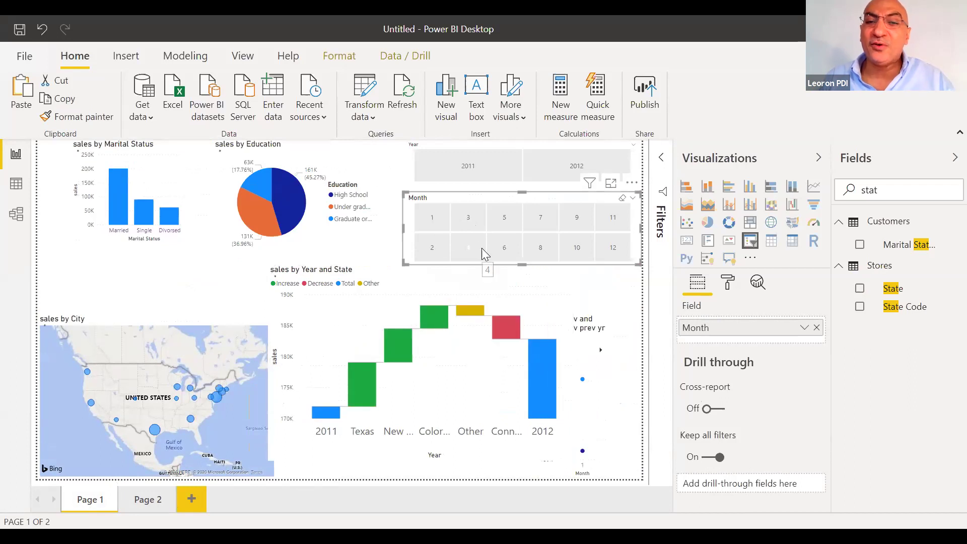
click(580, 227)
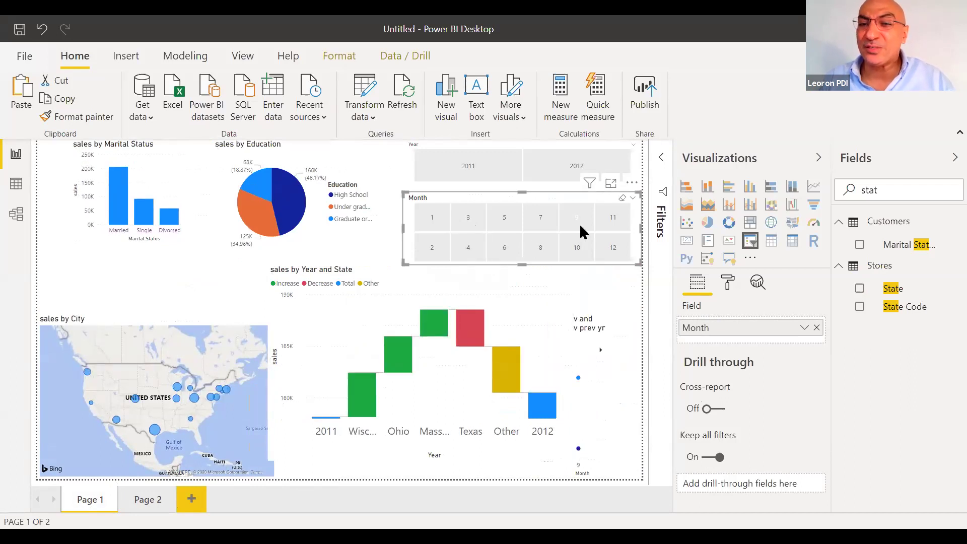
click(580, 224)
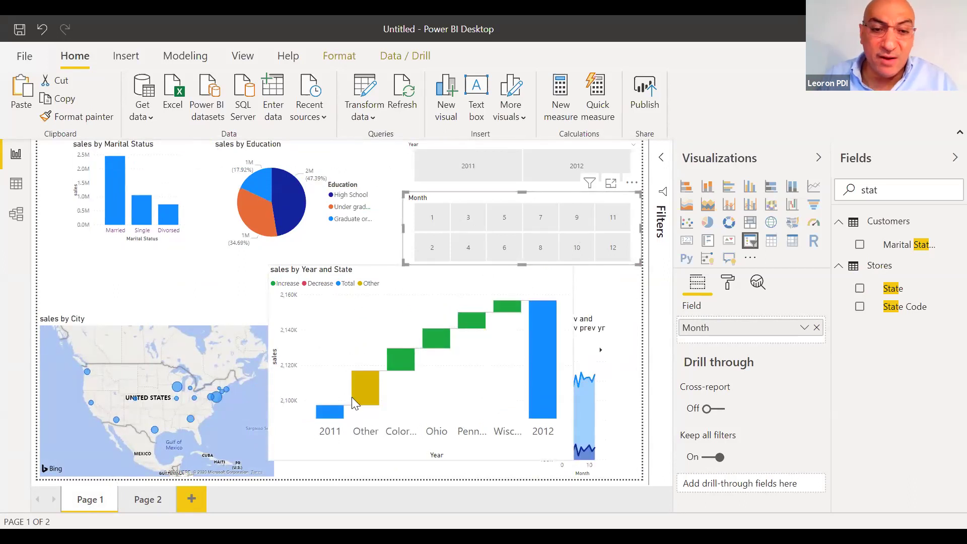
Cross-filter by Married, Single, Divorced and High School, then open the Model view
click(114, 184)
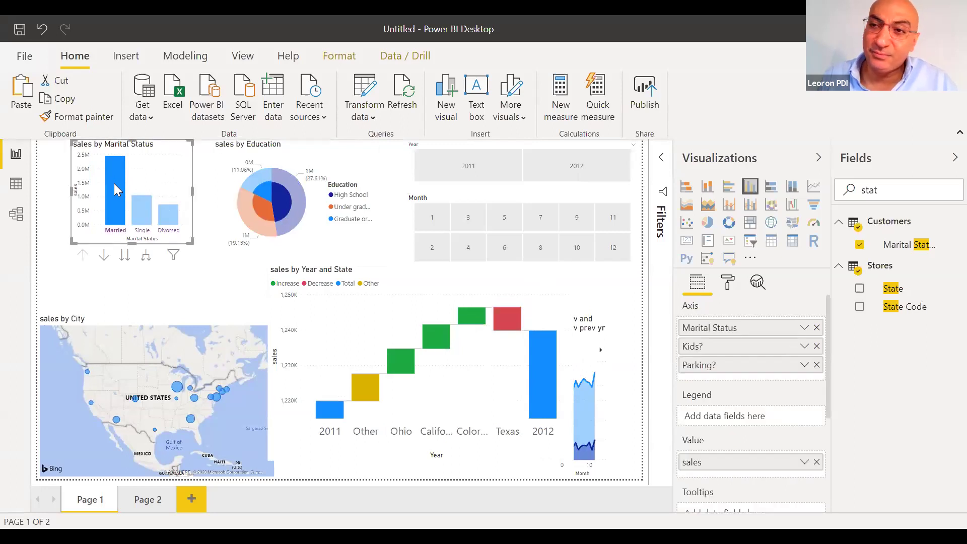
click(143, 218)
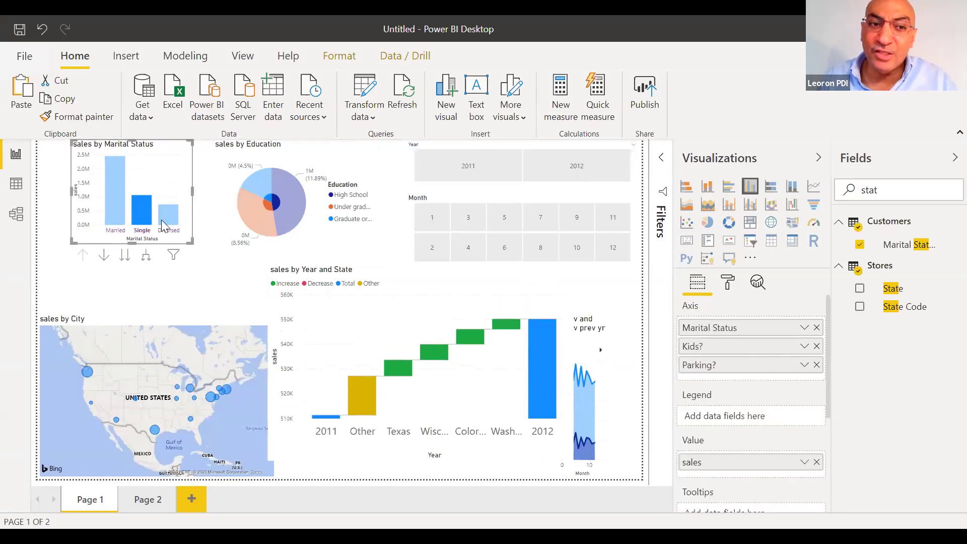
click(161, 221)
click(287, 210)
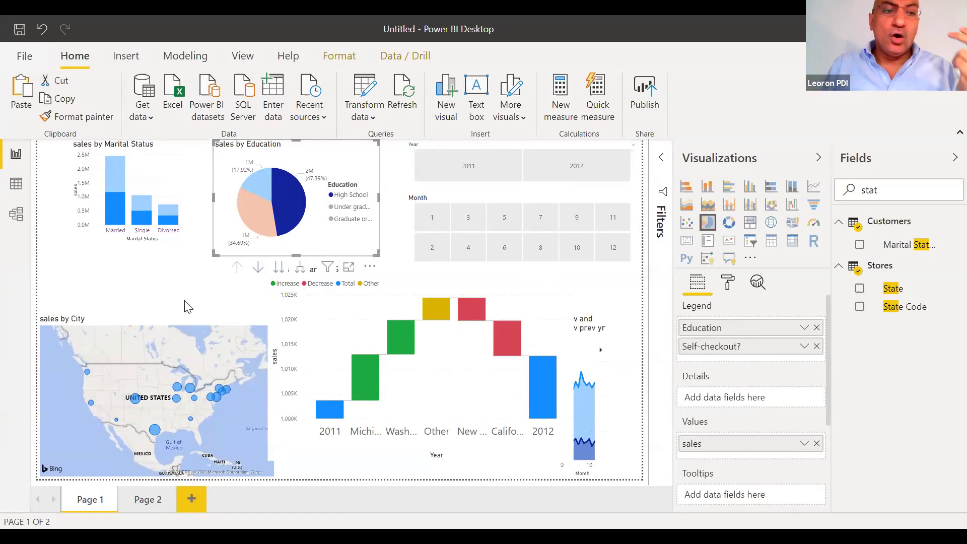
click(16, 214)
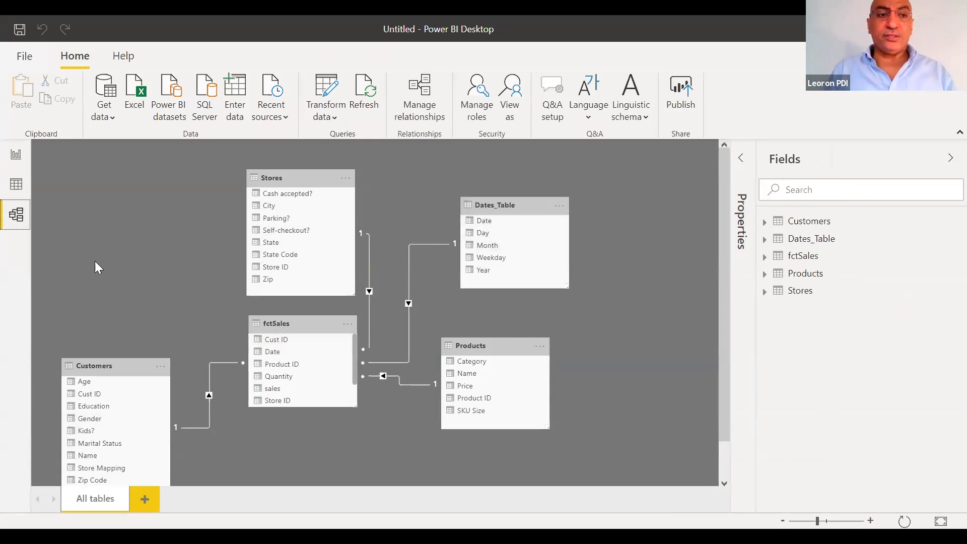
Browse the Stores, Products and fctSales rows and show sales = related(Products[Price])*fctSales[Quantity]
click(17, 186)
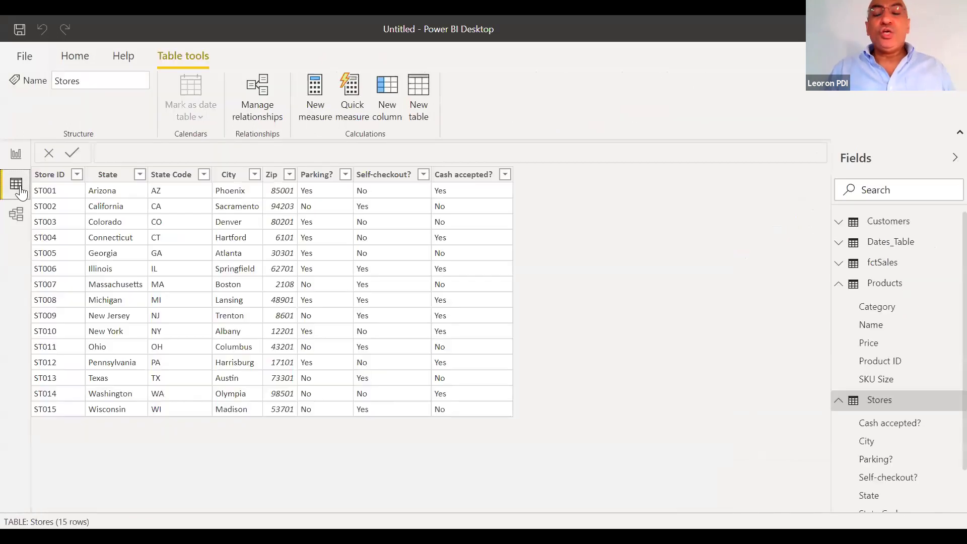
click(846, 287)
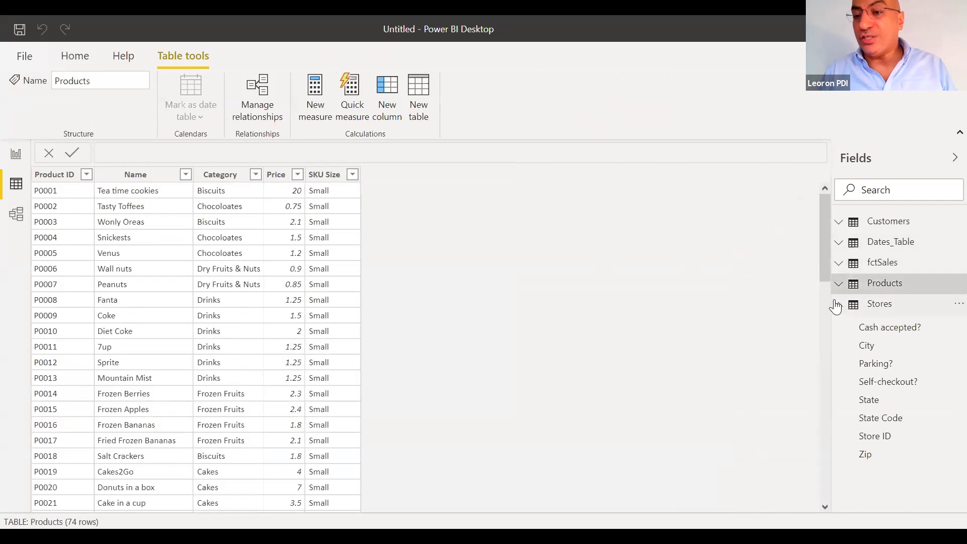
click(838, 305)
click(870, 263)
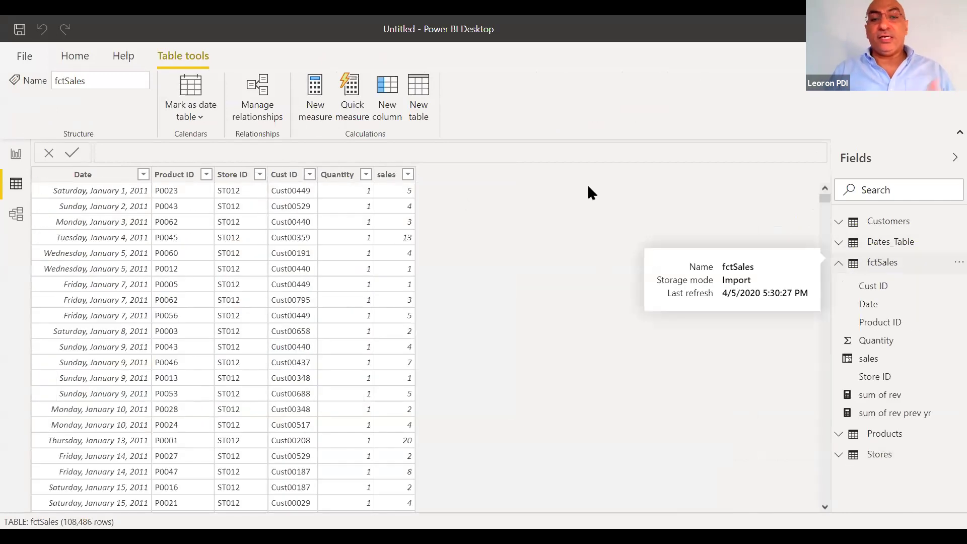
click(375, 238)
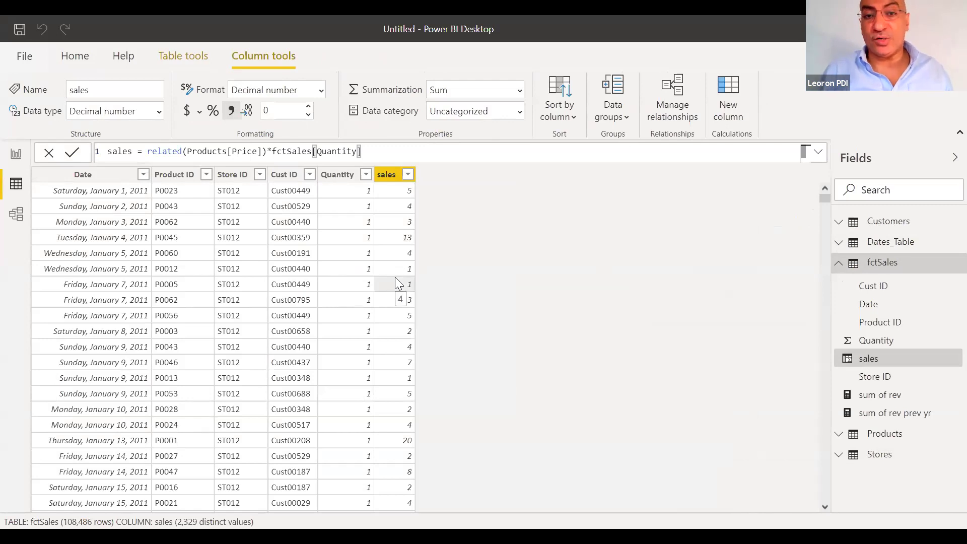
Inspect the sum of rev and sum of rev prev yr measure formulas, then return to Report view
click(878, 398)
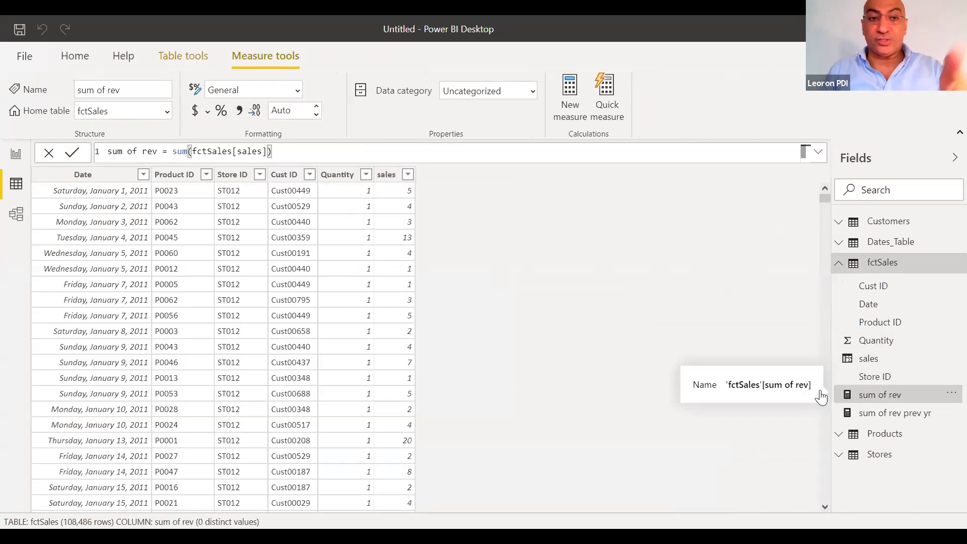
click(888, 413)
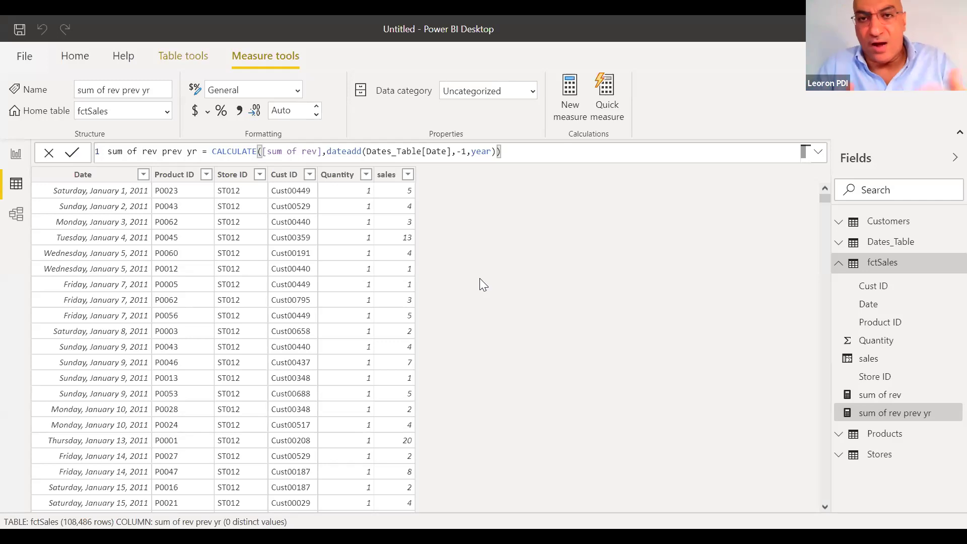
click(16, 154)
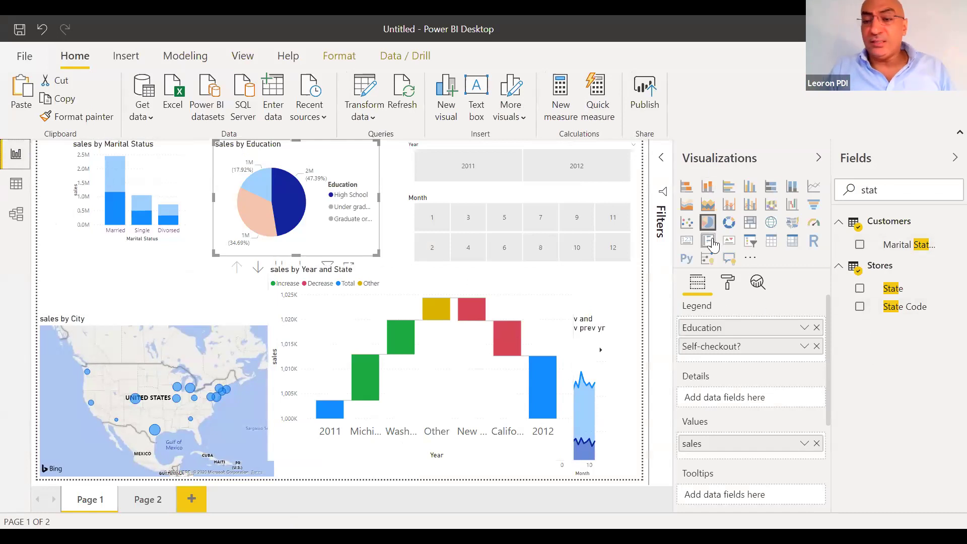
Choose Import from AppSource in the Visualizations pane and enter the account e-mail to sign in
click(750, 258)
click(761, 277)
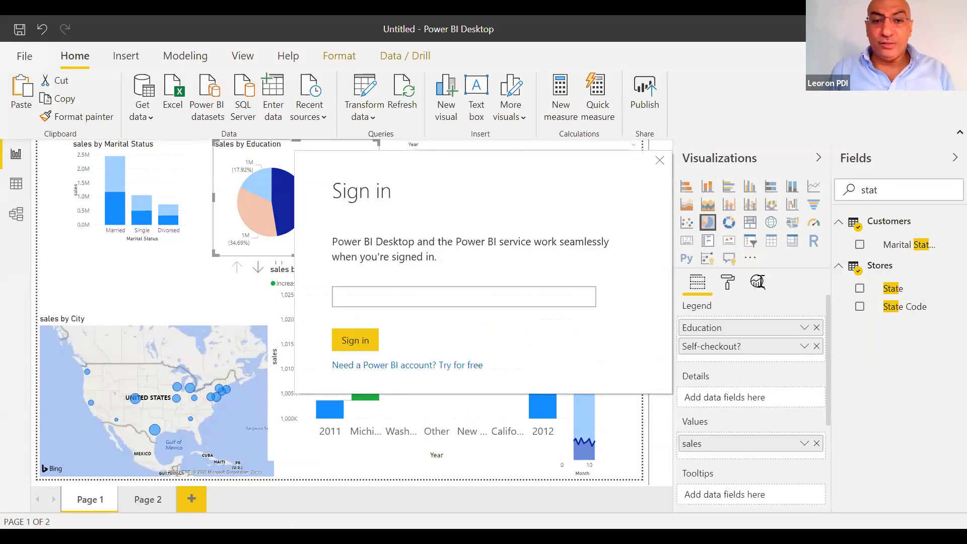
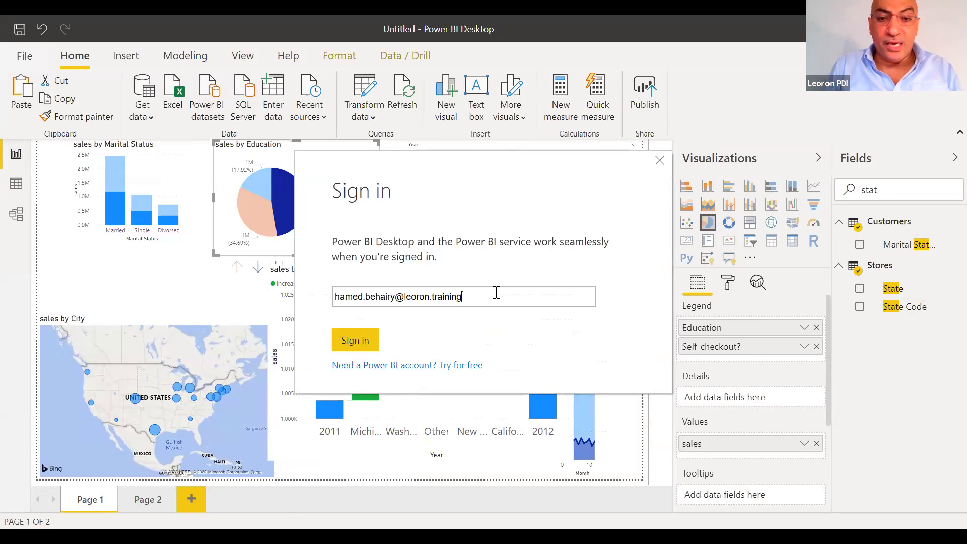
Sign in, scroll the Power BI Visuals marketplace list, and add Zebra BI Tables to the report
click(347, 343)
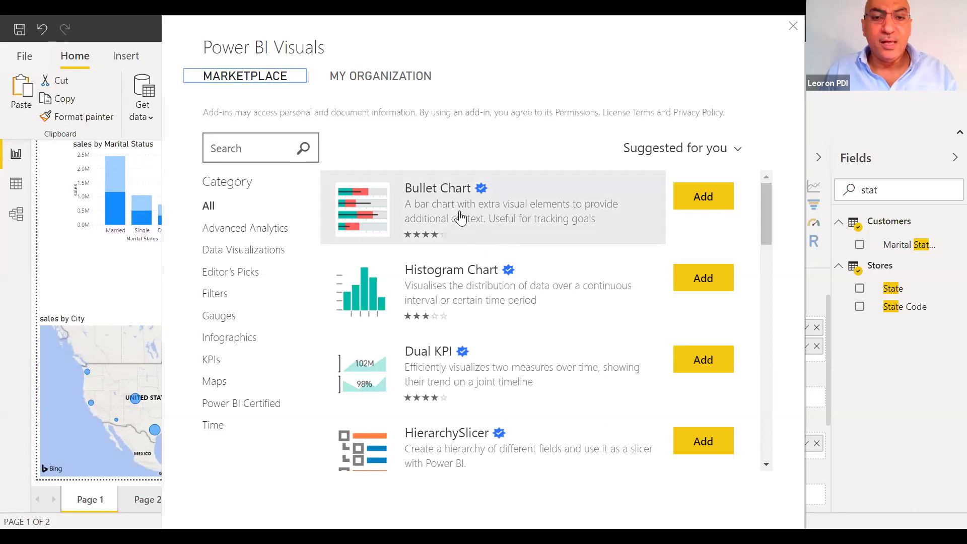
drag(769, 217, 764, 239)
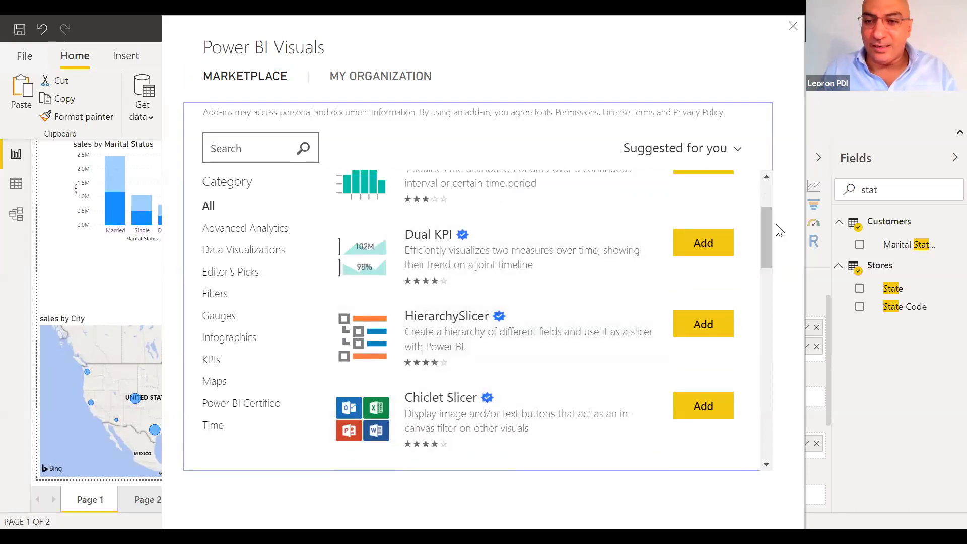
drag(759, 248, 768, 468)
click(767, 466)
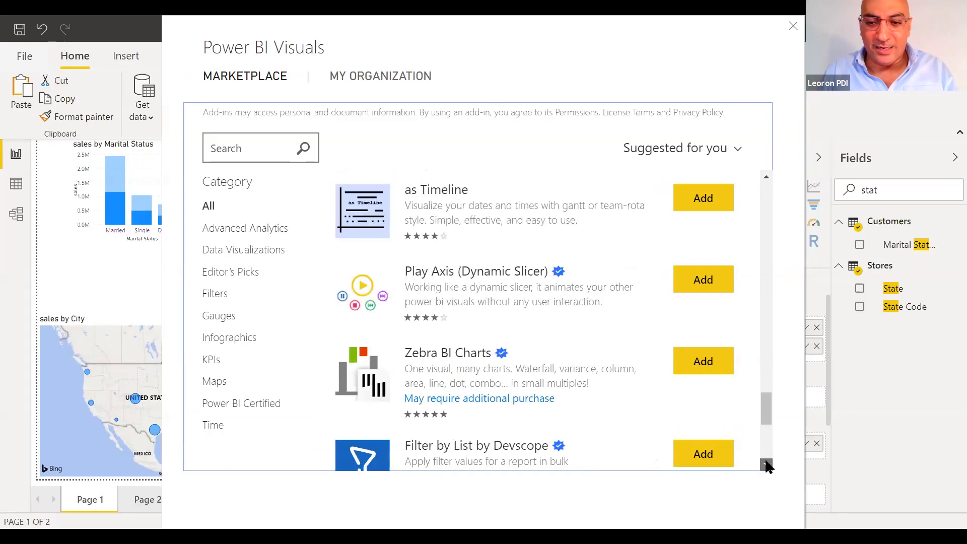
scroll(767, 466, down, 5)
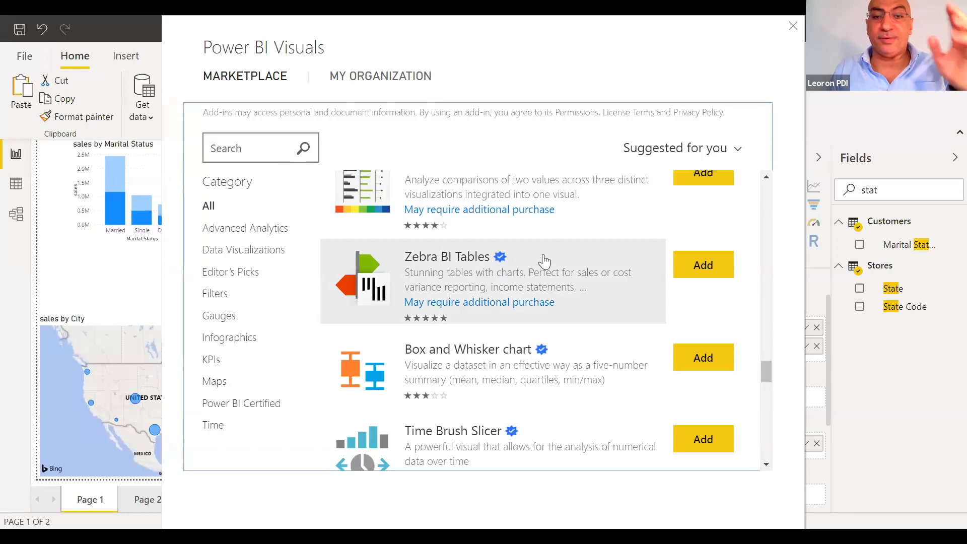
click(703, 265)
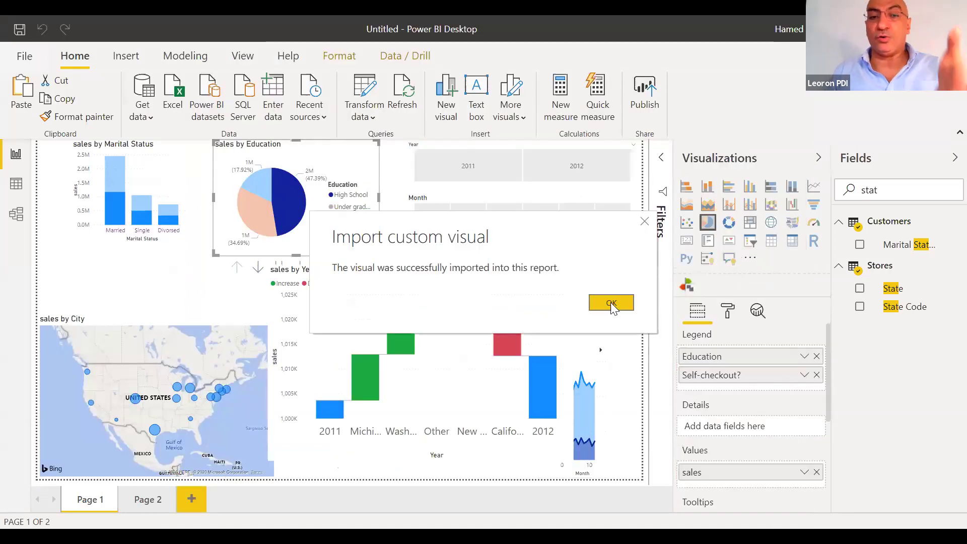
Acknowledge the Import custom visual success message with OK
click(610, 303)
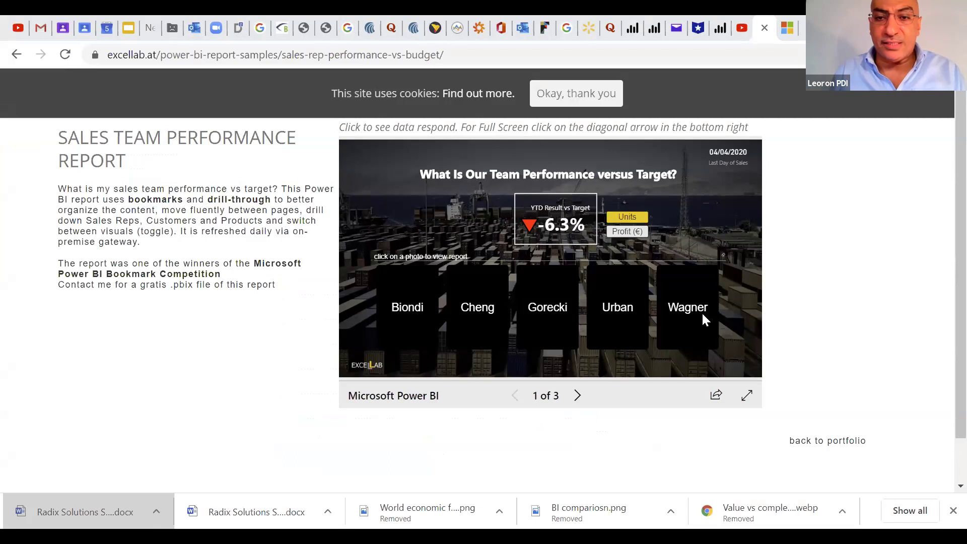
Show Wagner's page full screen in Profit (€), cycling through periods and ending on Last 365 Days
click(748, 397)
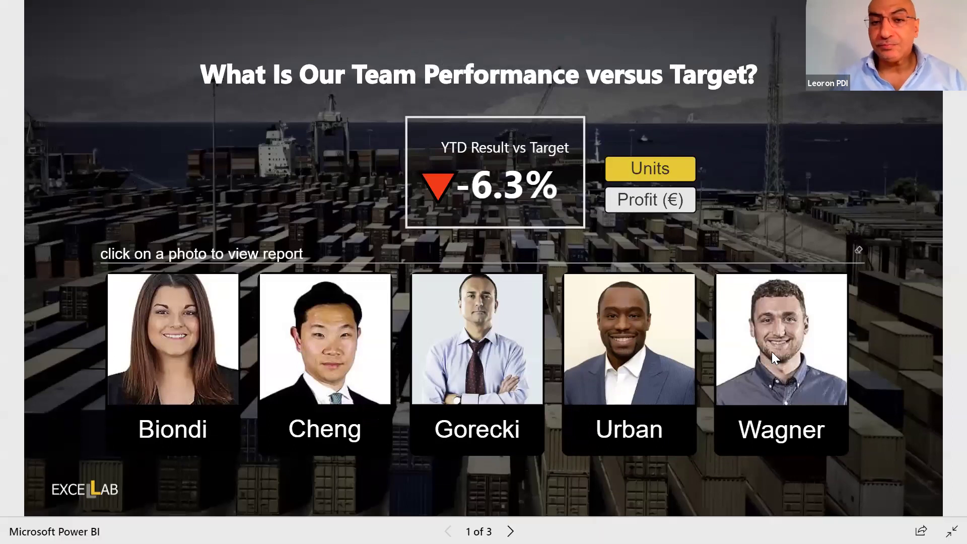
click(772, 351)
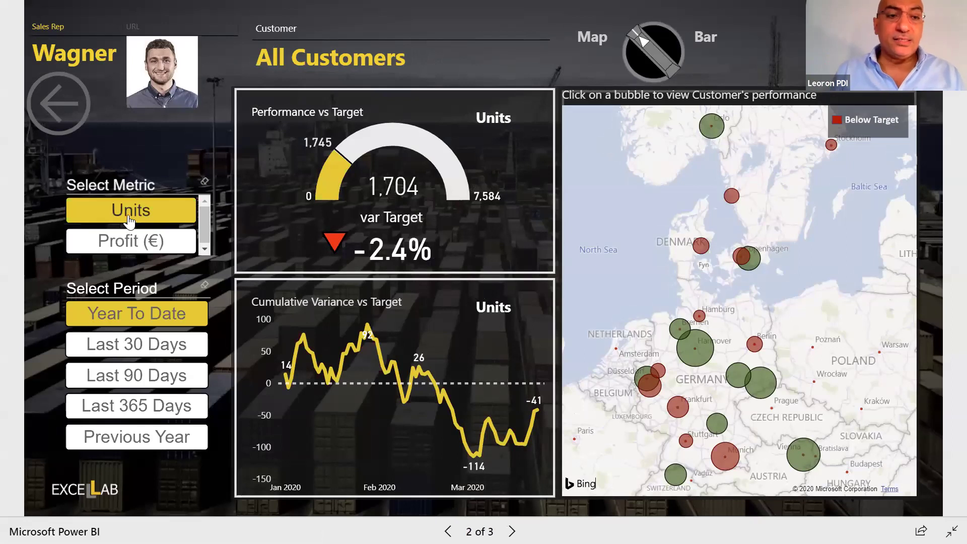
click(140, 243)
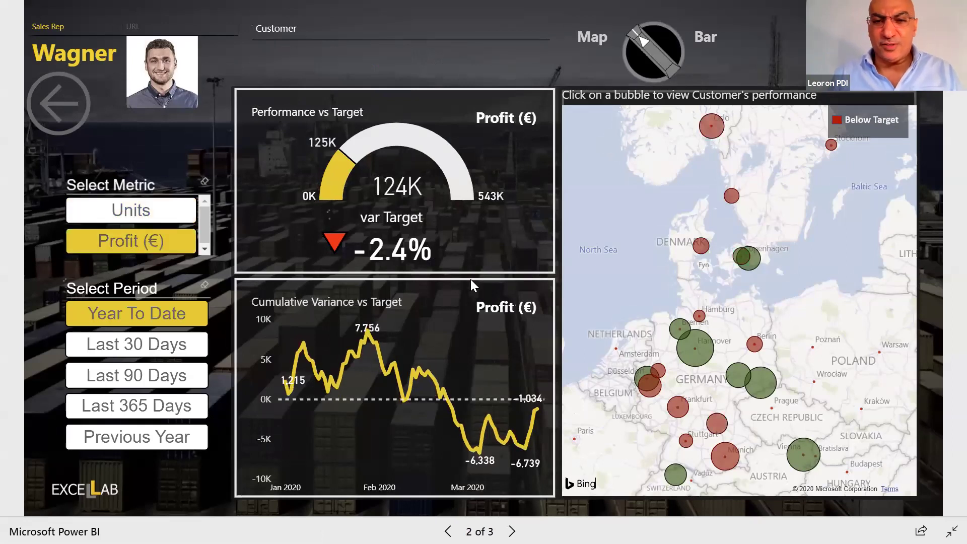
click(146, 345)
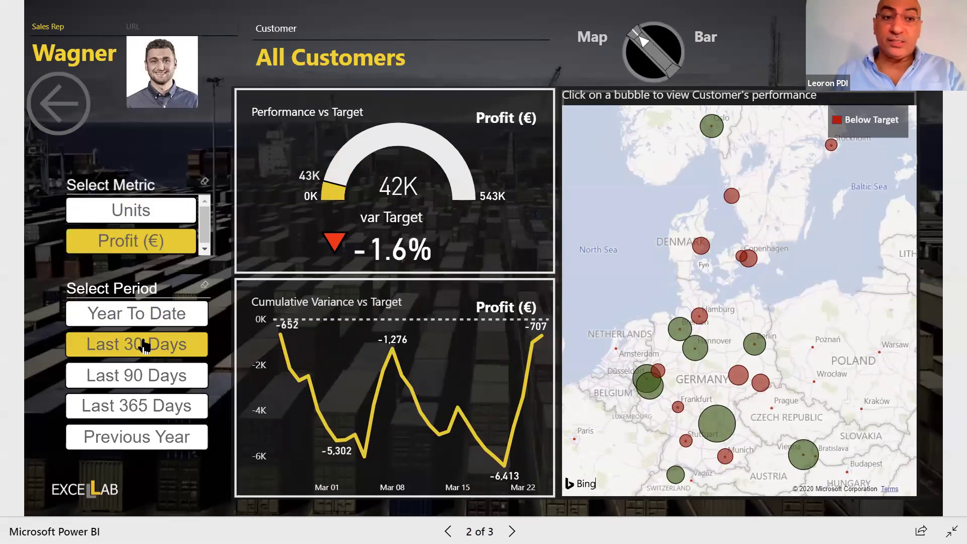
click(135, 375)
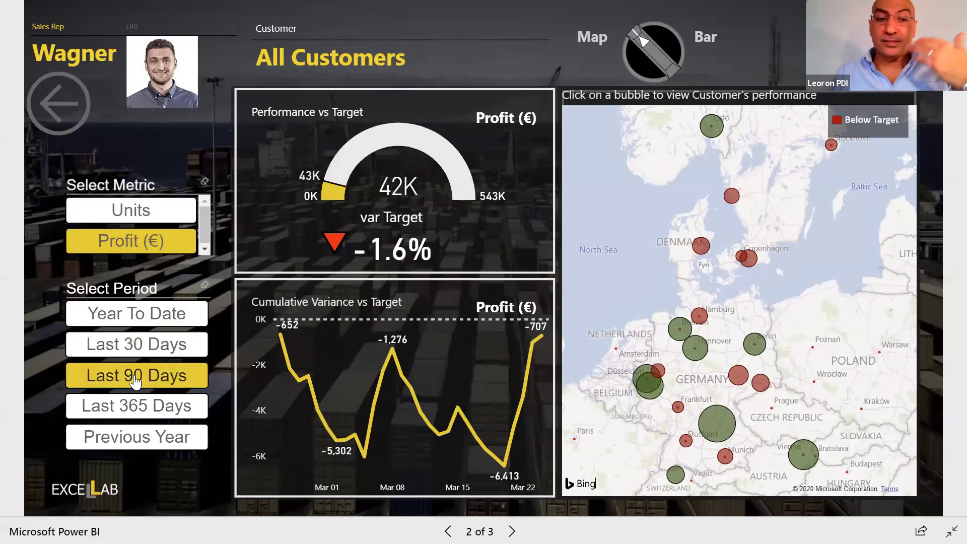
click(126, 438)
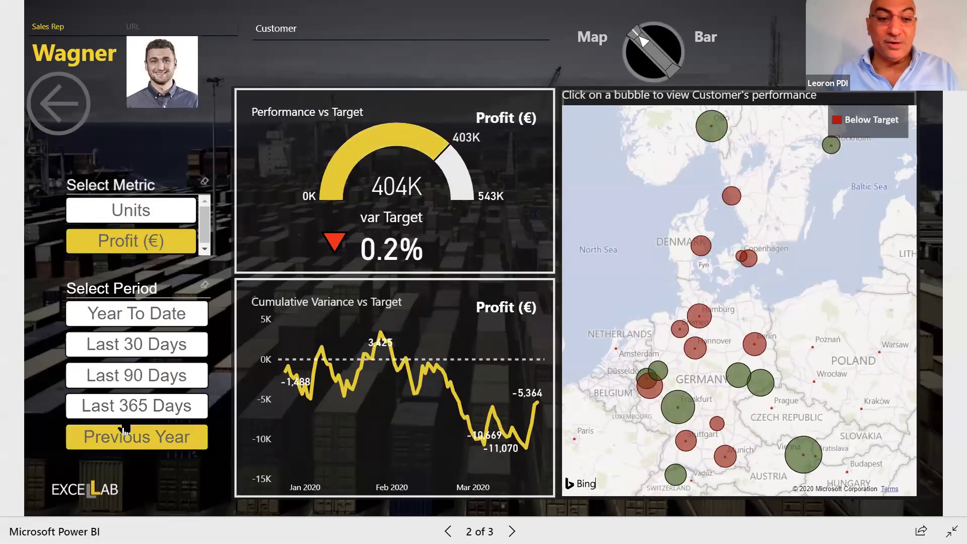
click(122, 412)
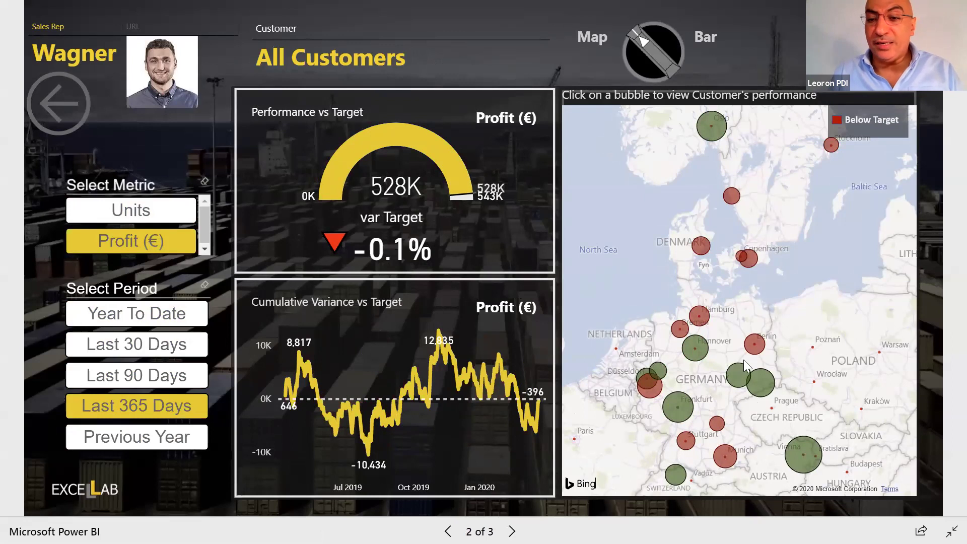
Toggle the Hannover bubble filter and the Map/Bar view, then return to the team overview
click(692, 352)
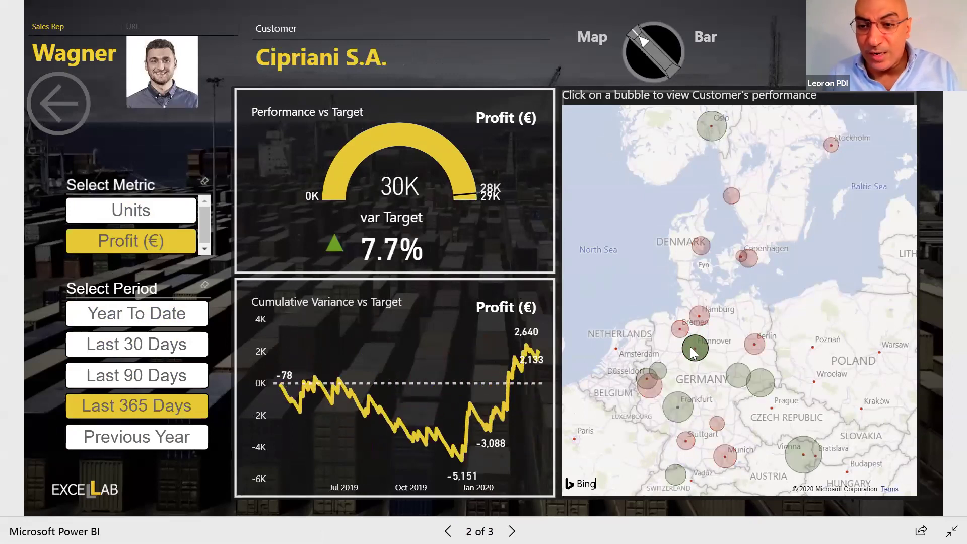
click(694, 352)
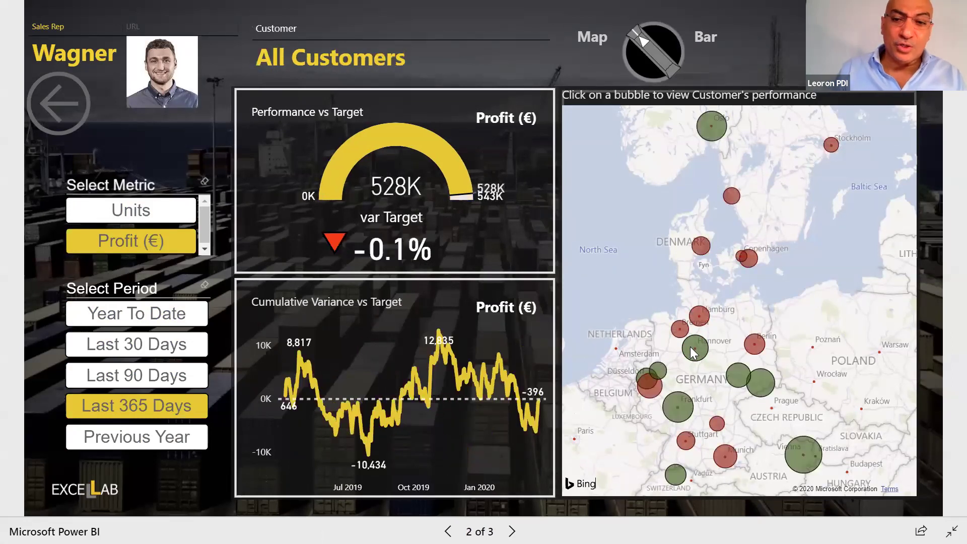
click(658, 45)
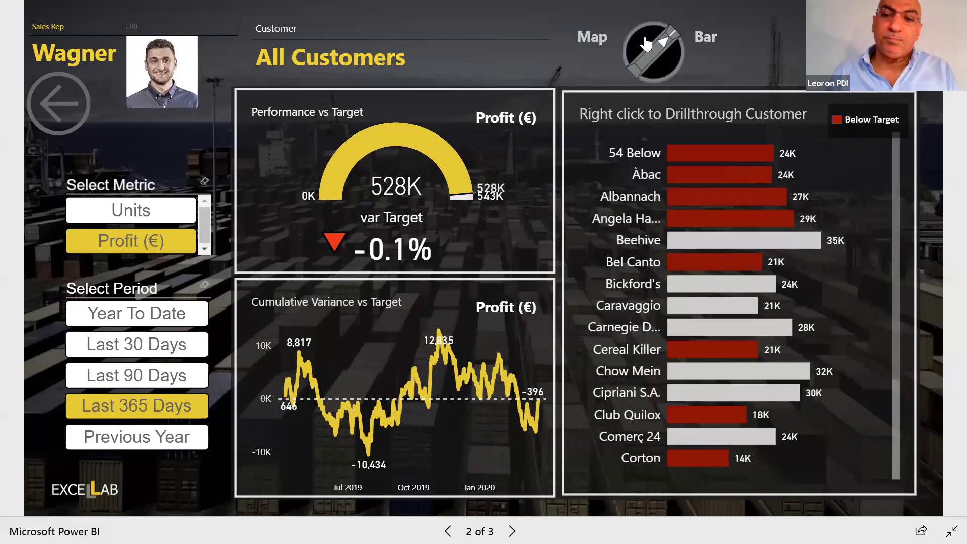
click(646, 45)
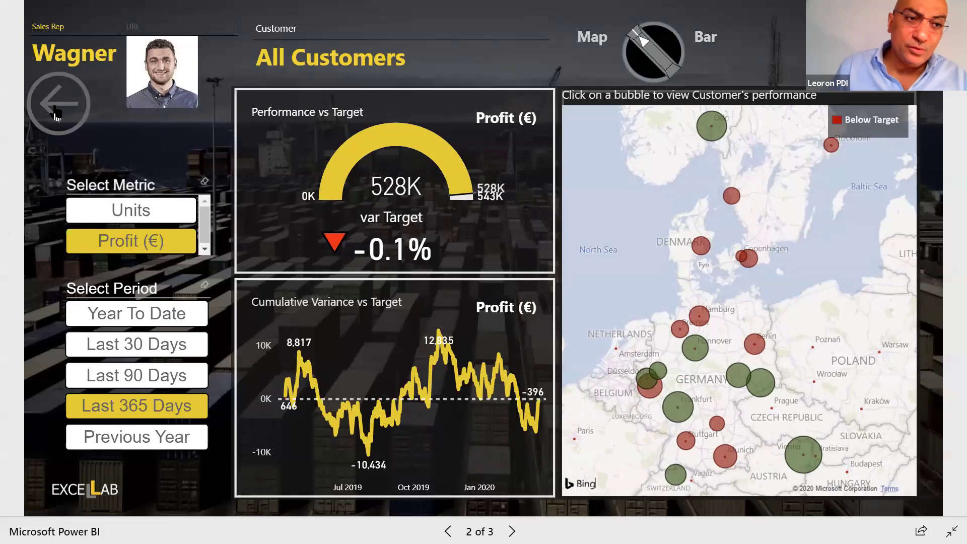
click(57, 110)
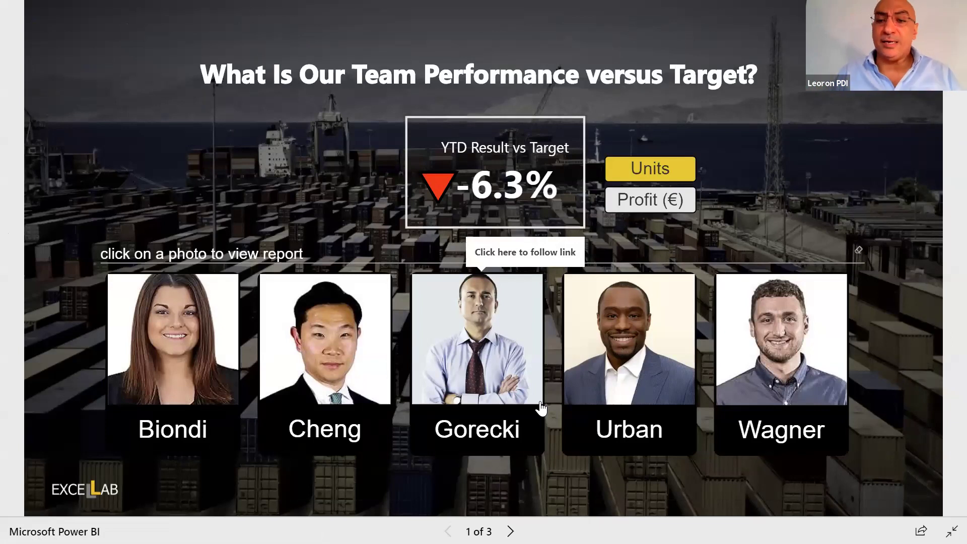
Exit full screen, go back a page, and switch to the Get samples for Power BI article
key(Escape)
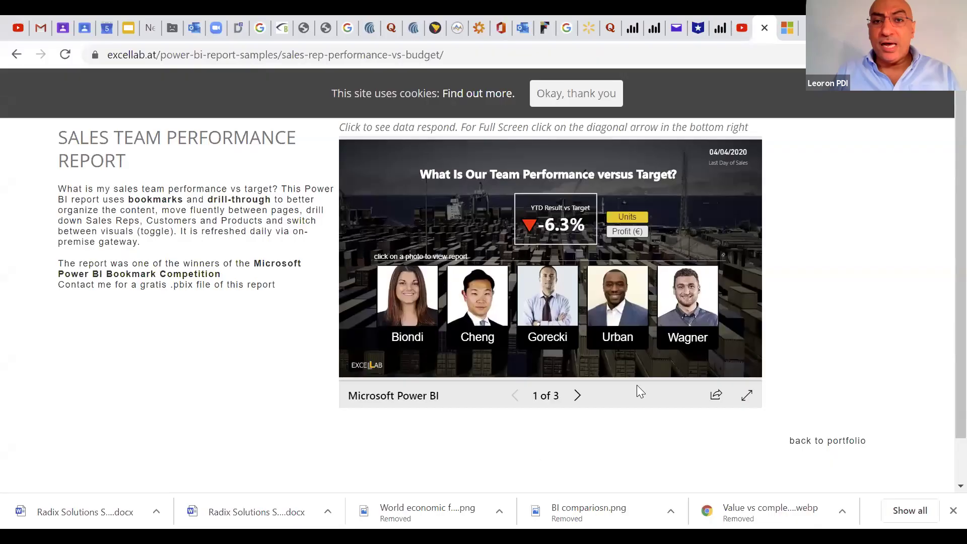
click(18, 56)
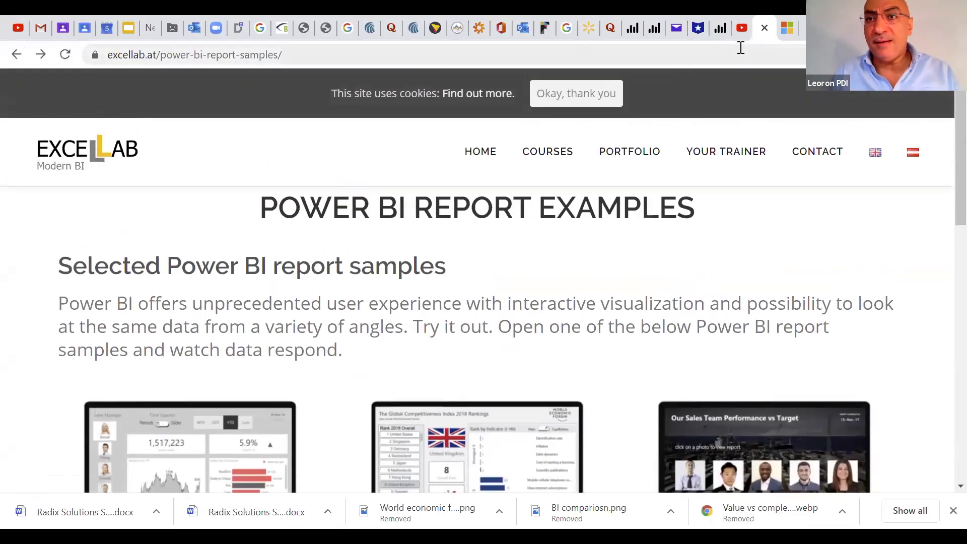
click(788, 28)
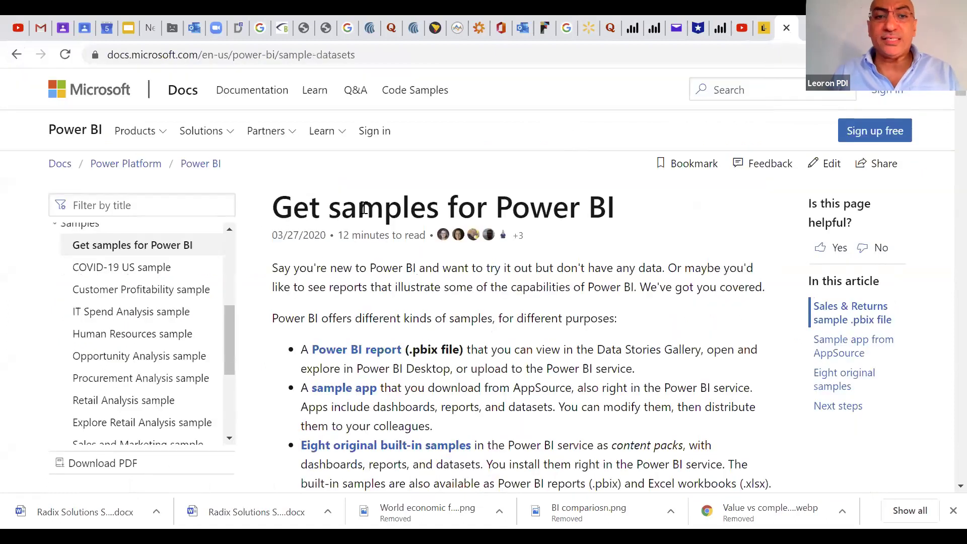
drag(263, 210, 627, 242)
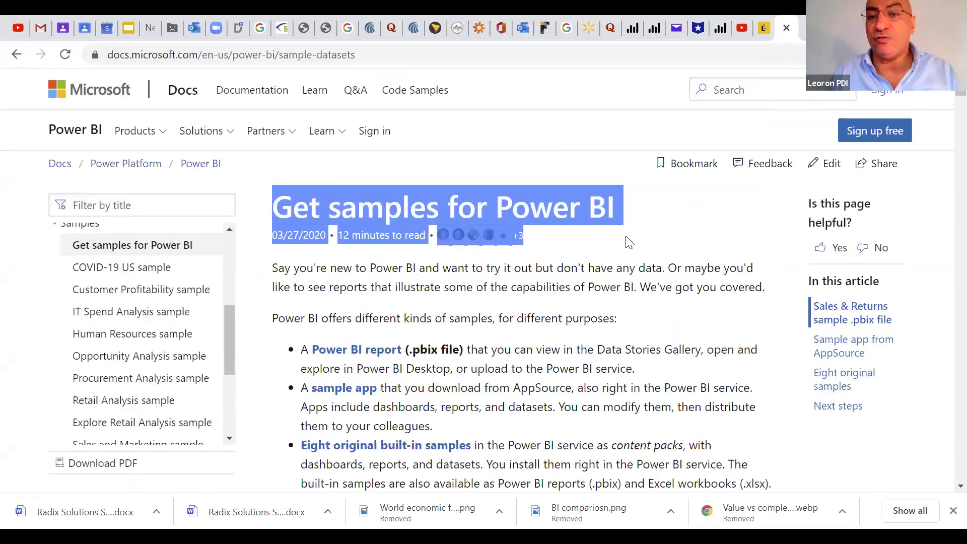
click(629, 243)
Scroll through the sample dataset descriptions down to 'Install built-in content packs'
scroll(943, 91, down, 2)
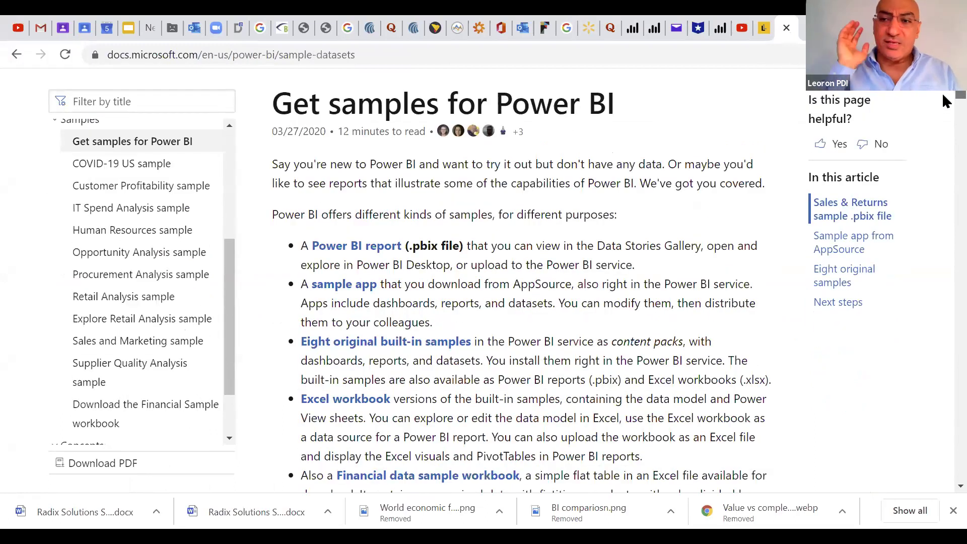
scroll(946, 101, down, 10)
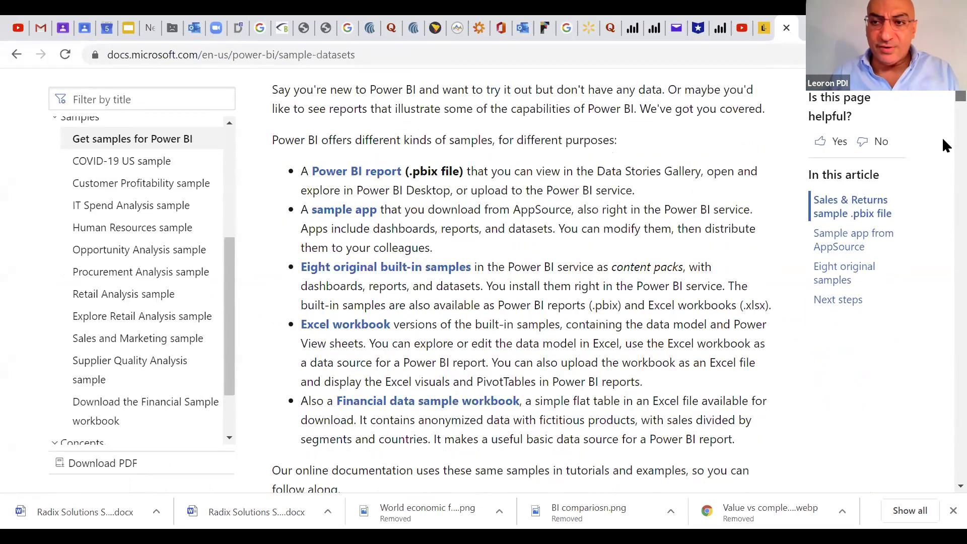
scroll(944, 143, down, 12)
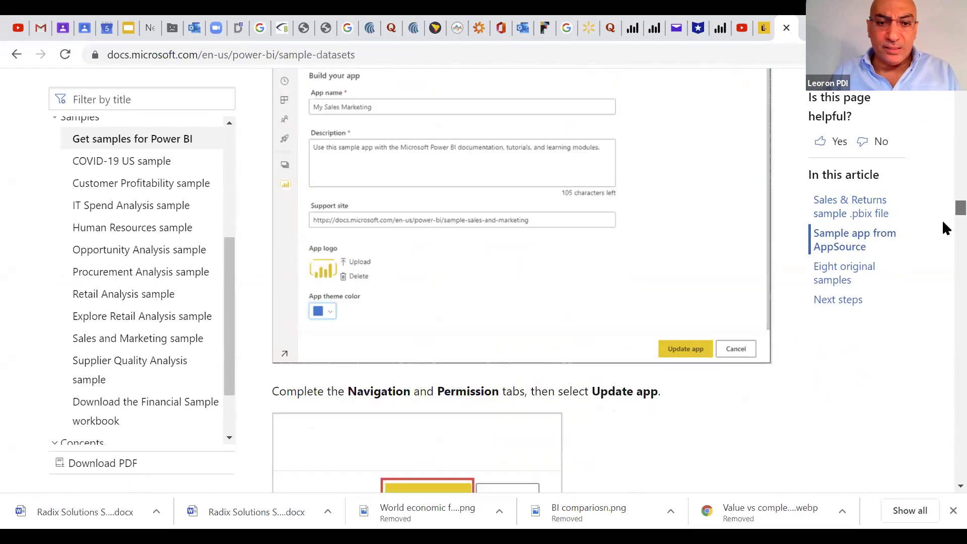
scroll(945, 252, down, 15)
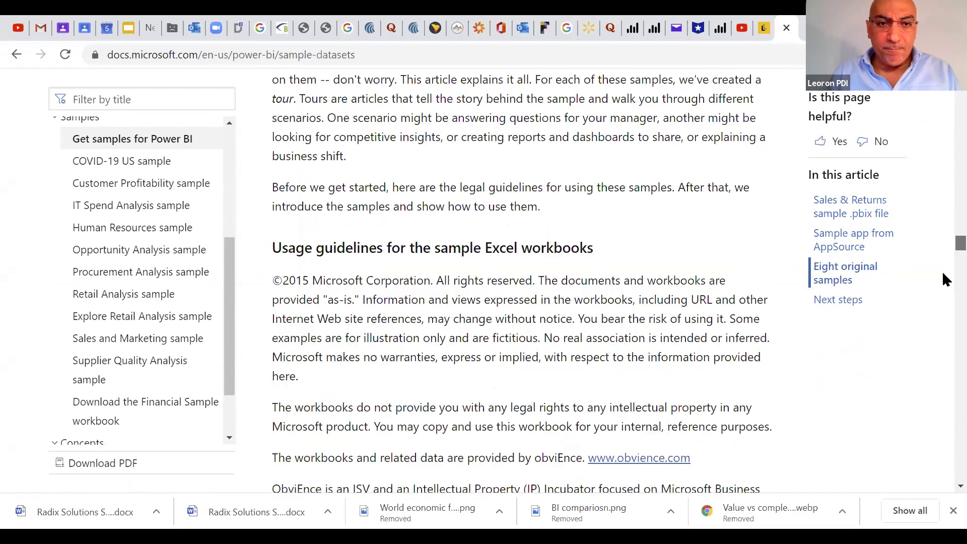
scroll(942, 262, up, 6)
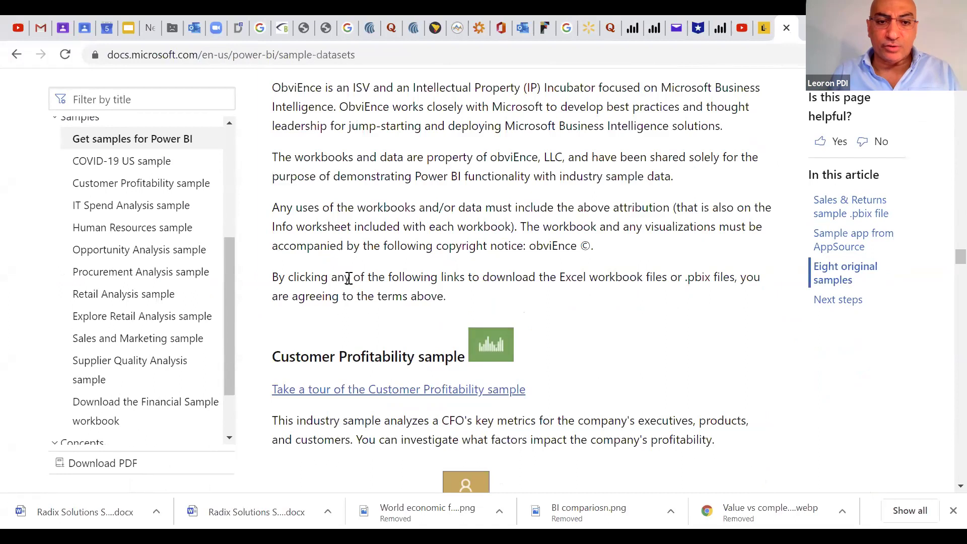
drag(341, 348, 407, 353)
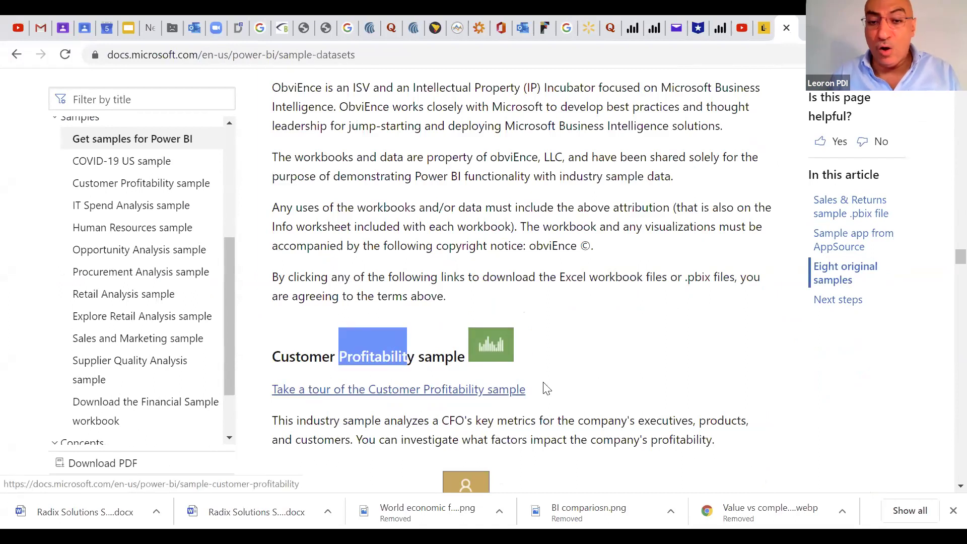
scroll(544, 388, down, 2)
scroll(544, 389, down, 2)
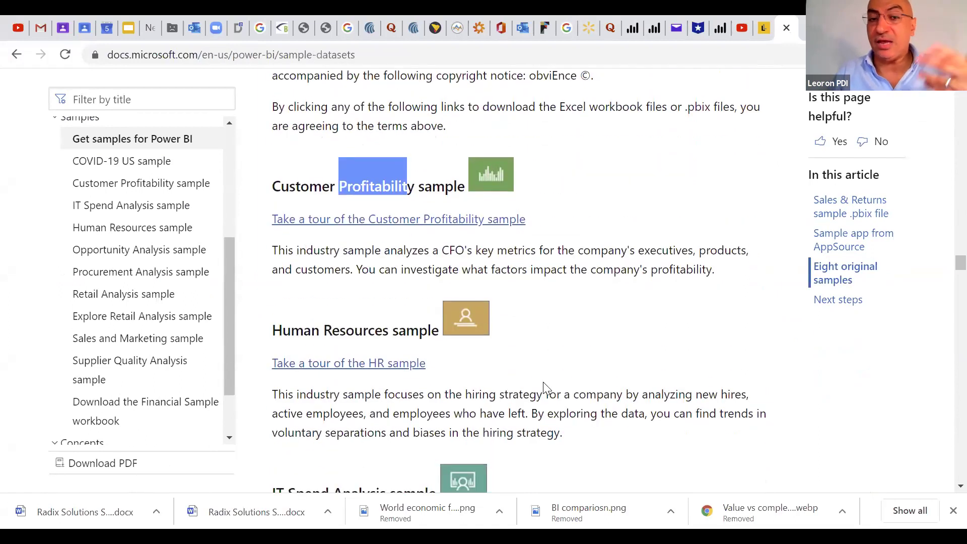
scroll(544, 388, down, 2)
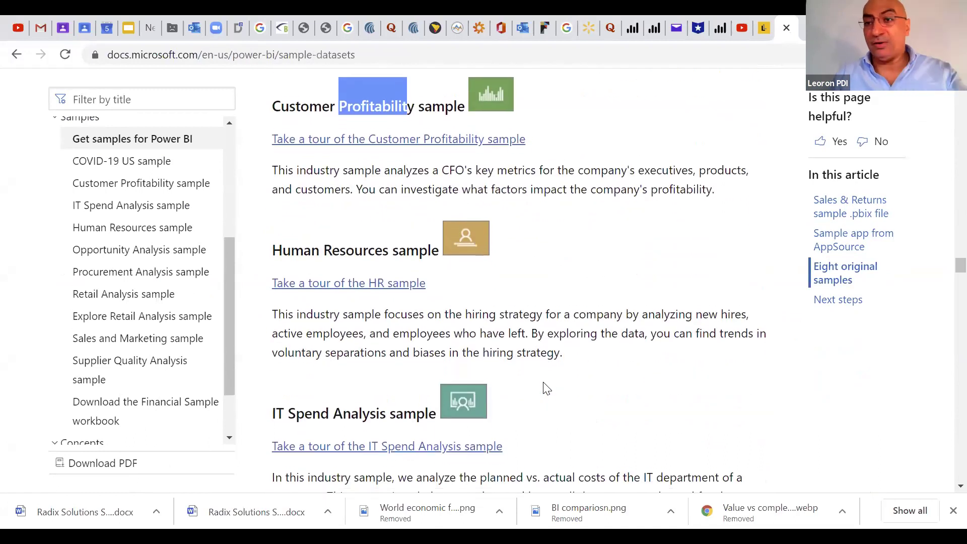
scroll(546, 388, down, 4)
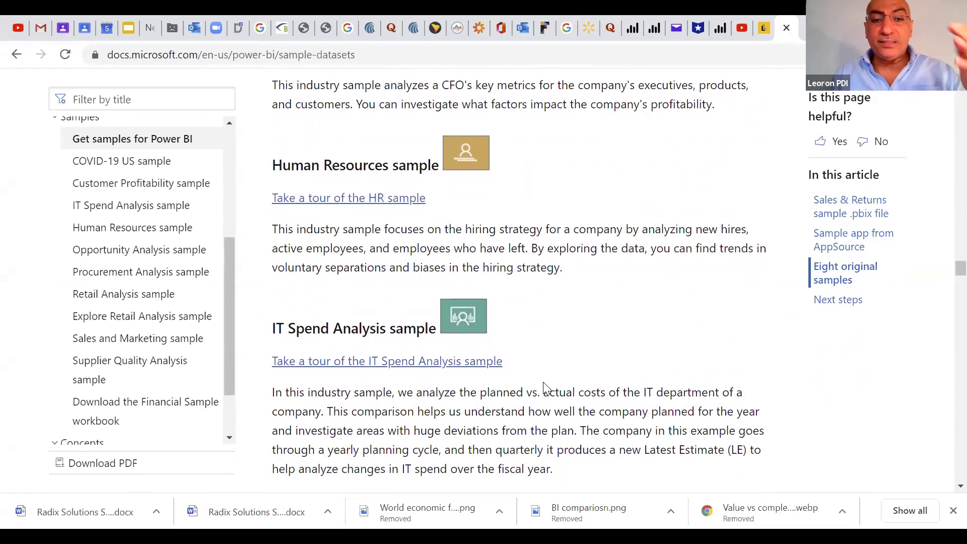
scroll(547, 388, down, 8)
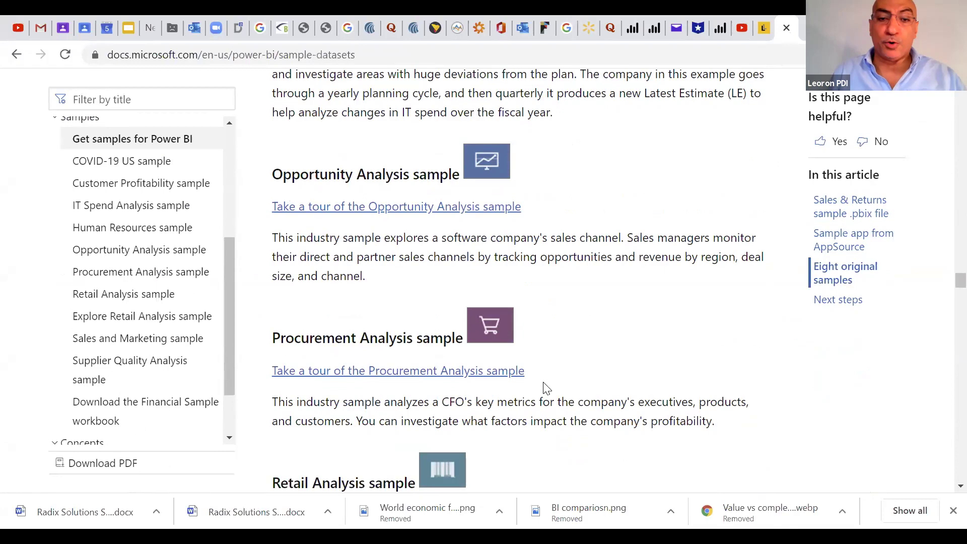
scroll(546, 388, down, 11)
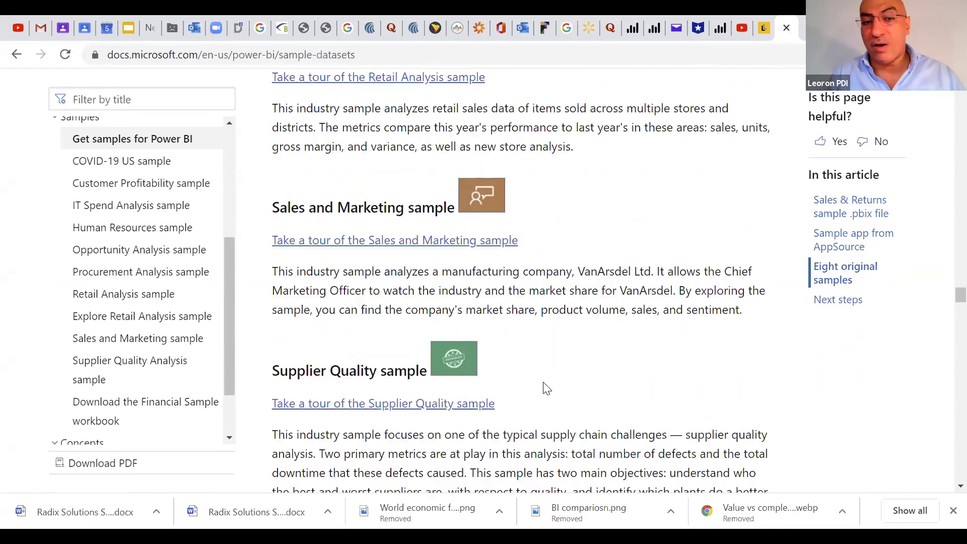
scroll(544, 384, down, 8)
scroll(710, 145, up, 6)
scroll(709, 146, up, 10)
click(759, 33)
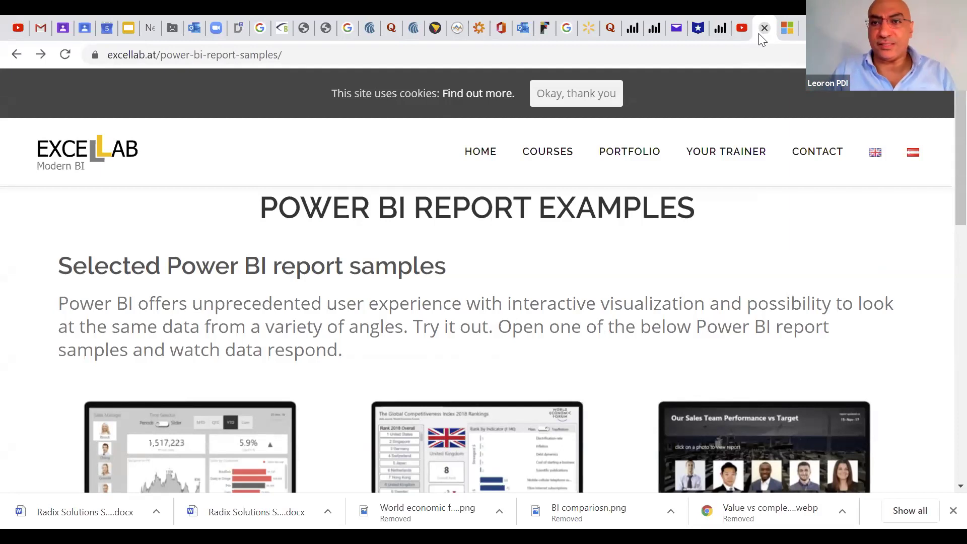
click(787, 29)
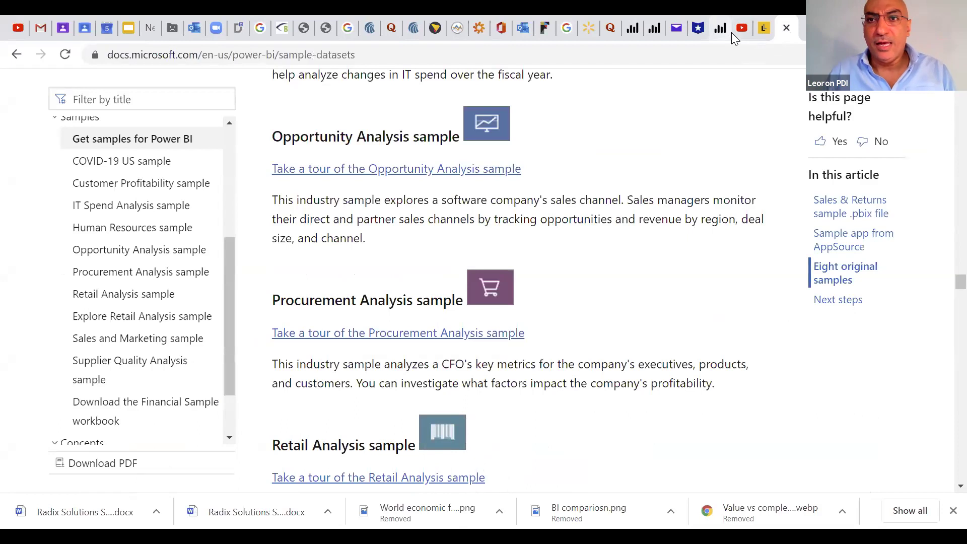
click(742, 29)
Switch to the excellab.at tab showing the Power BI report examples
click(766, 29)
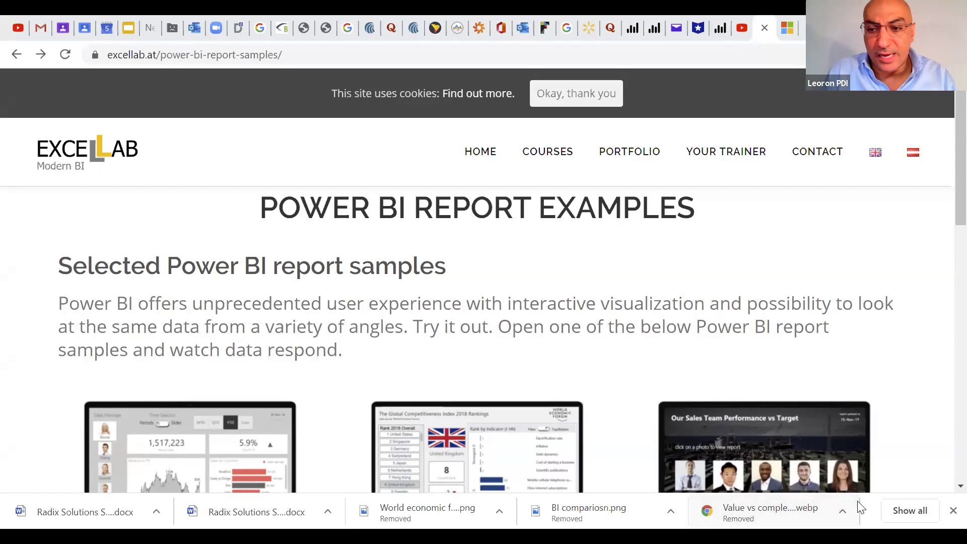
Switch to File Explorer and select image 01 in the bUSINESS iNTELLIGENCE folder
key(alt+Tab)
click(158, 103)
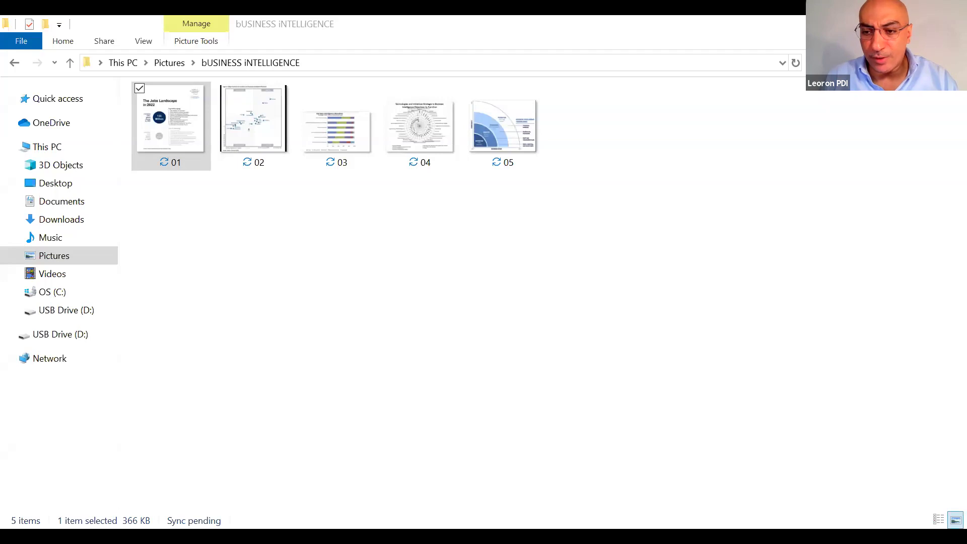
Switch back to the Power BI Desktop report window
key(alt+Tab)
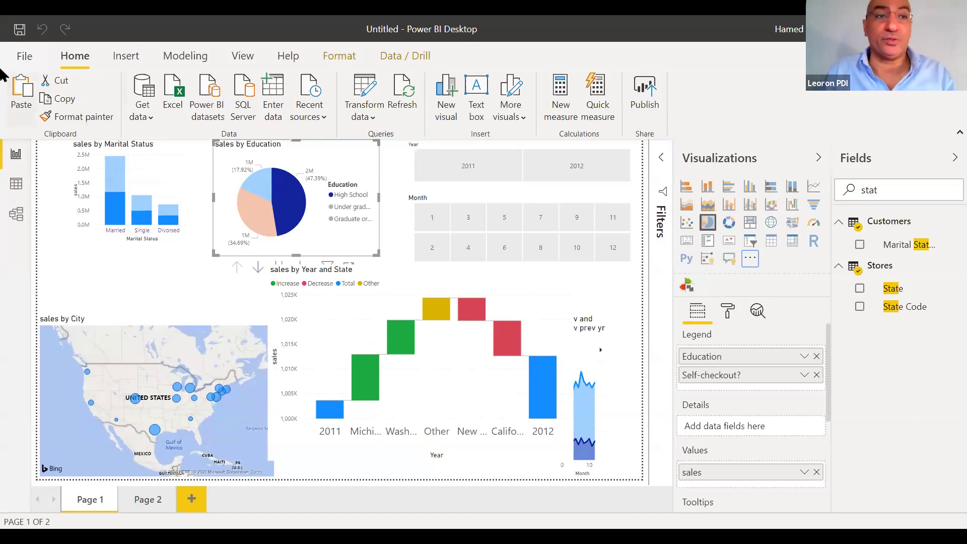
click(25, 55)
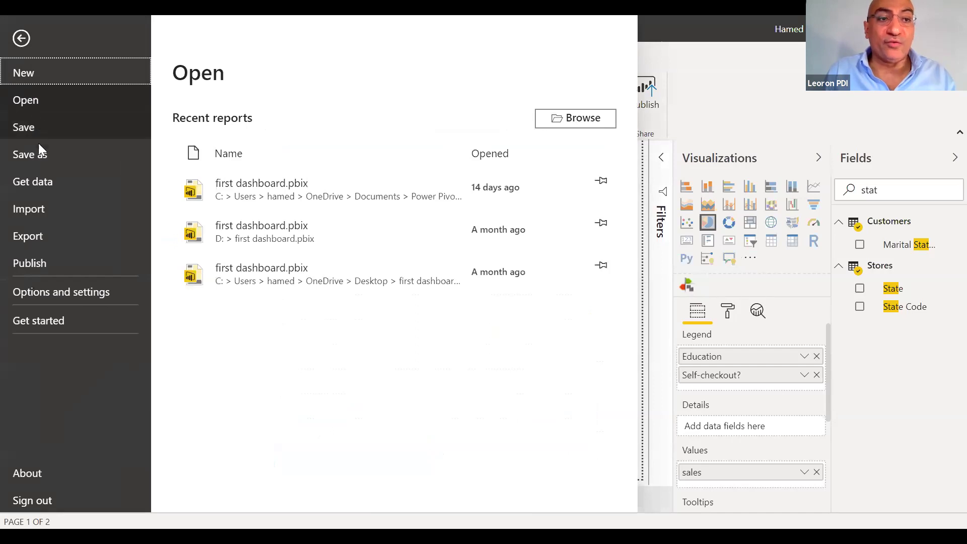
click(30, 208)
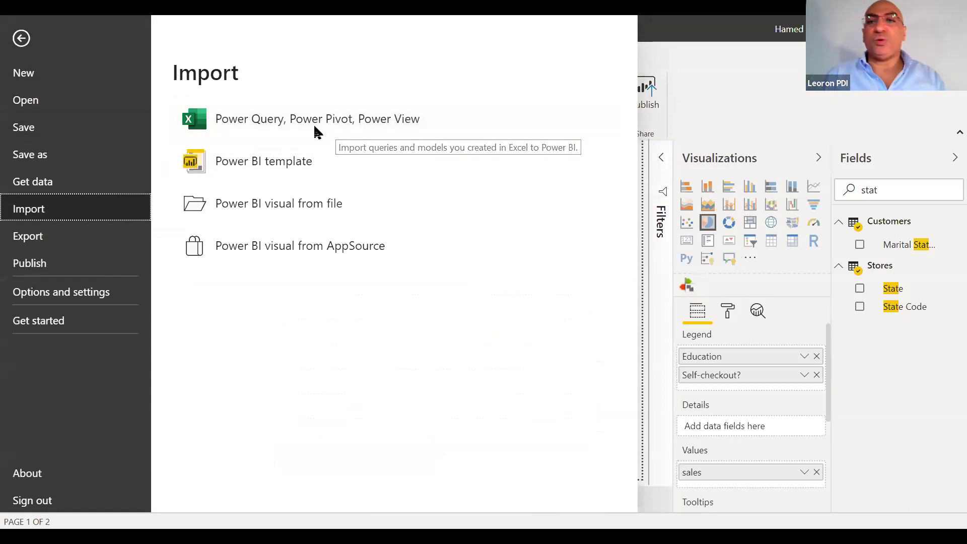
click(716, 53)
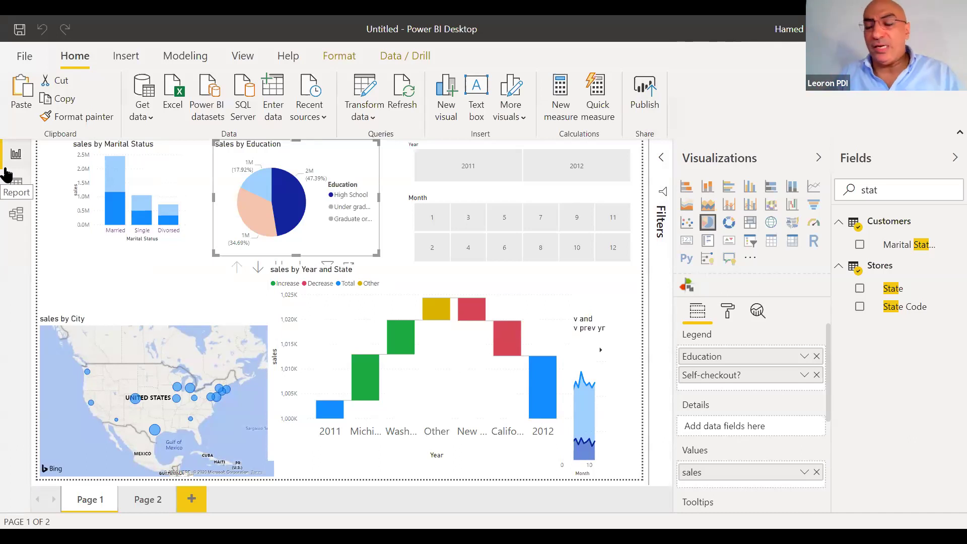
Look over File's Publish and Export options (Power BI template, Export to PDF), then close the backstage
click(26, 51)
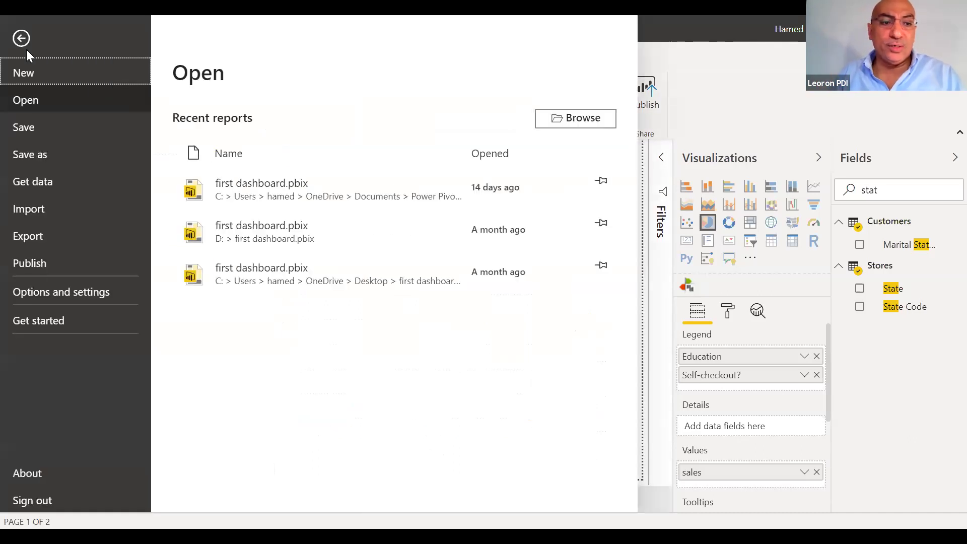
click(49, 263)
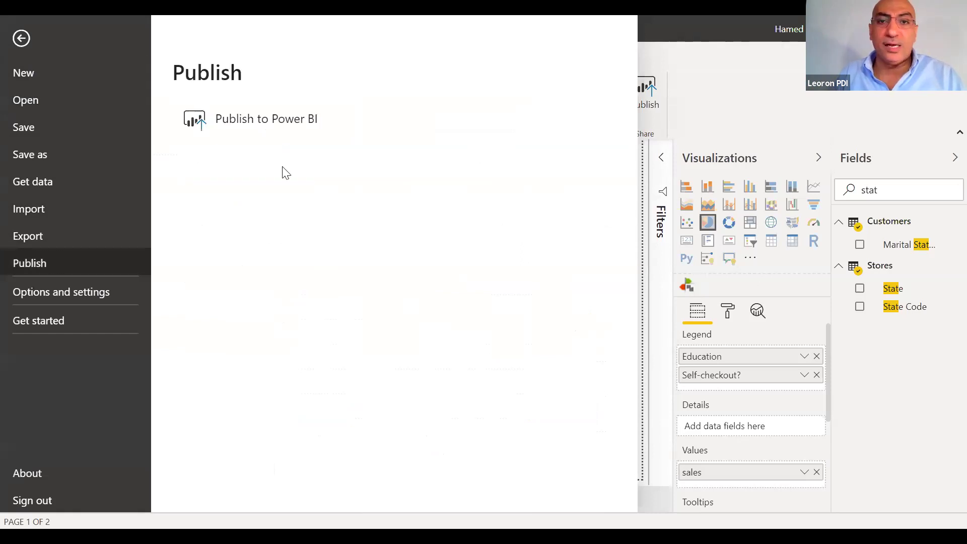
click(28, 235)
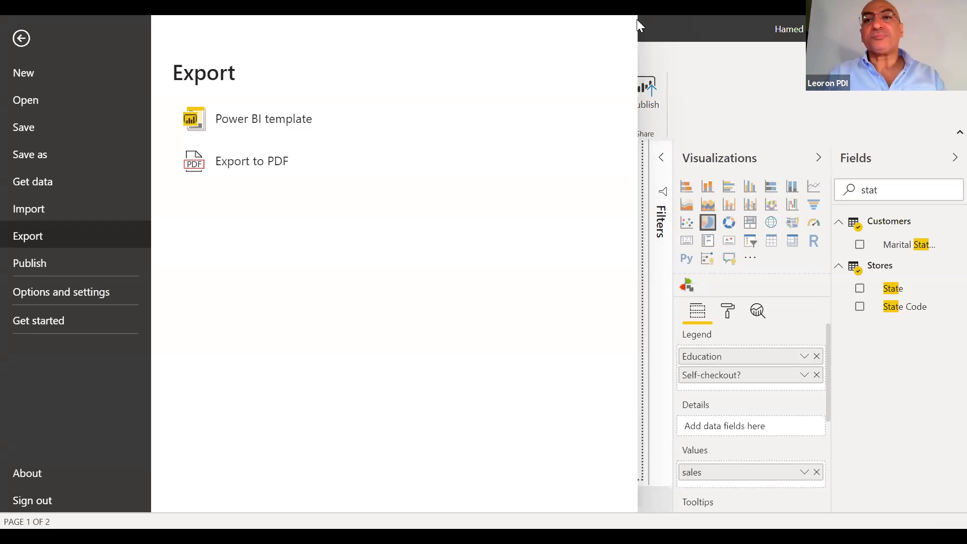
key(Escape)
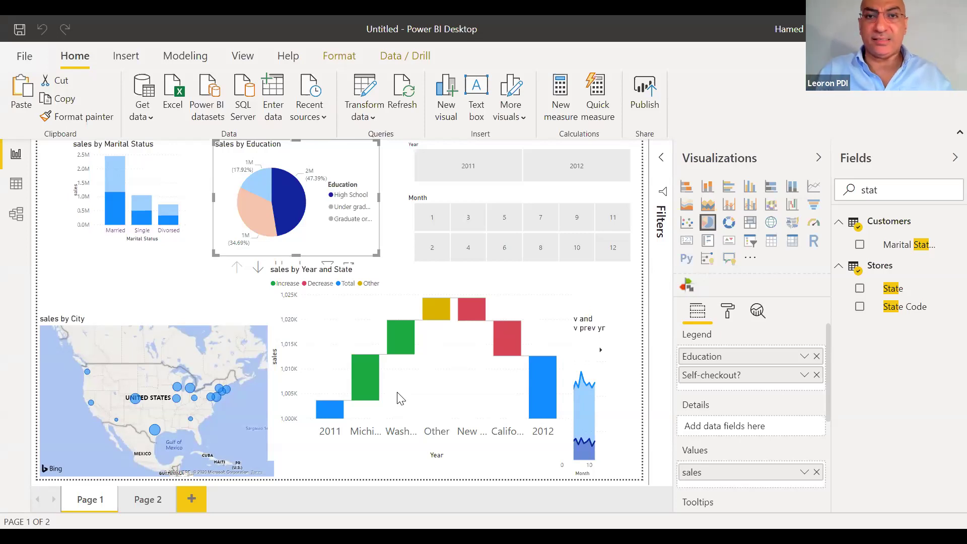
Choose Web from the Get data common sources to open the From Web dialog
click(153, 110)
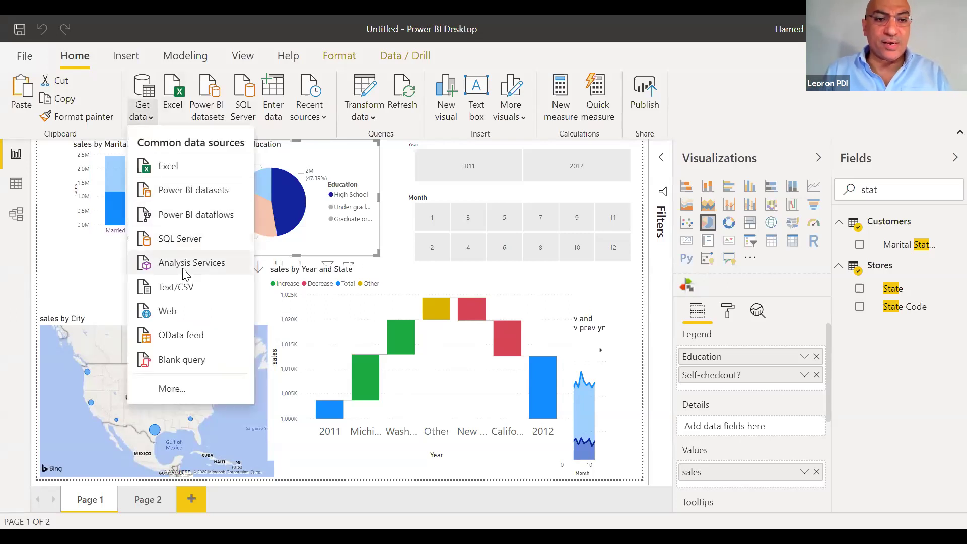
click(171, 311)
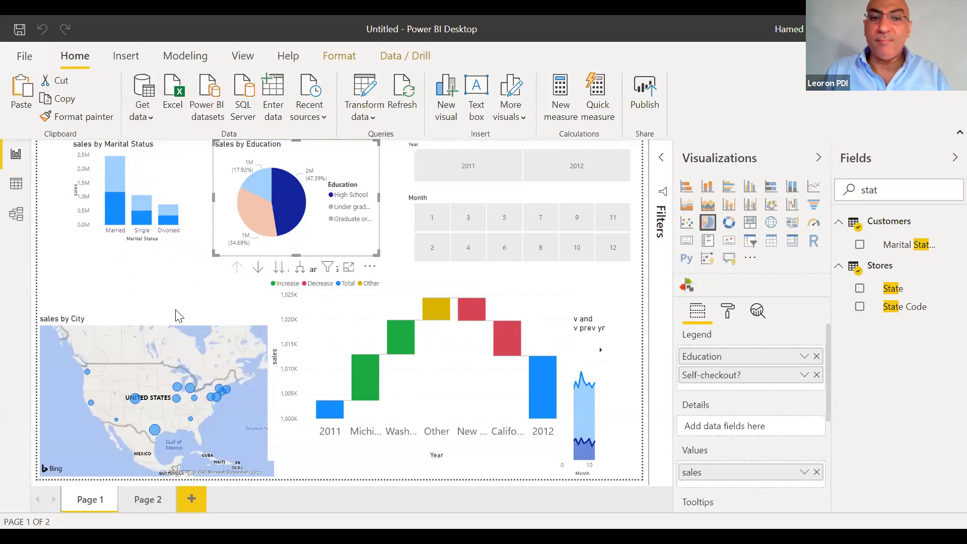
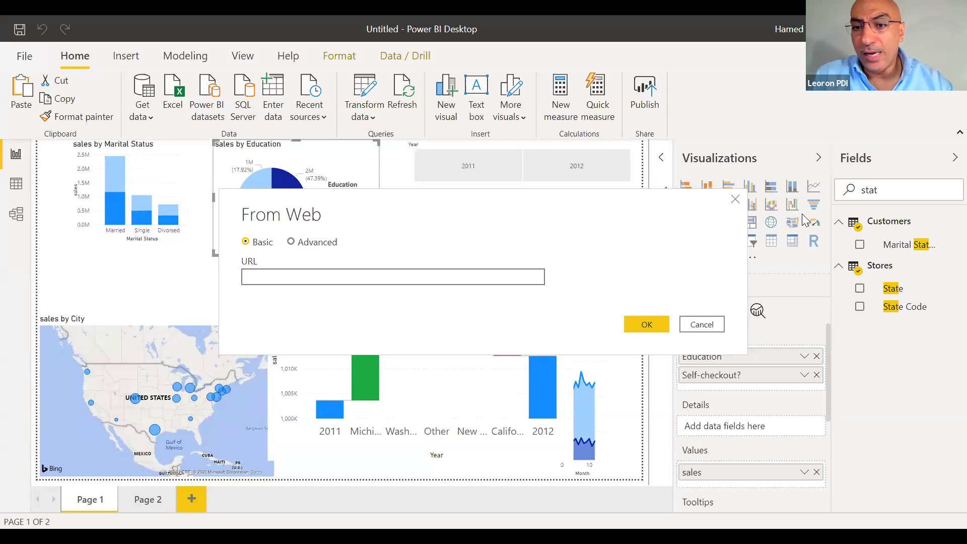
Cancel the From Web connection, check the Customers table options, and switch to Data view
click(703, 324)
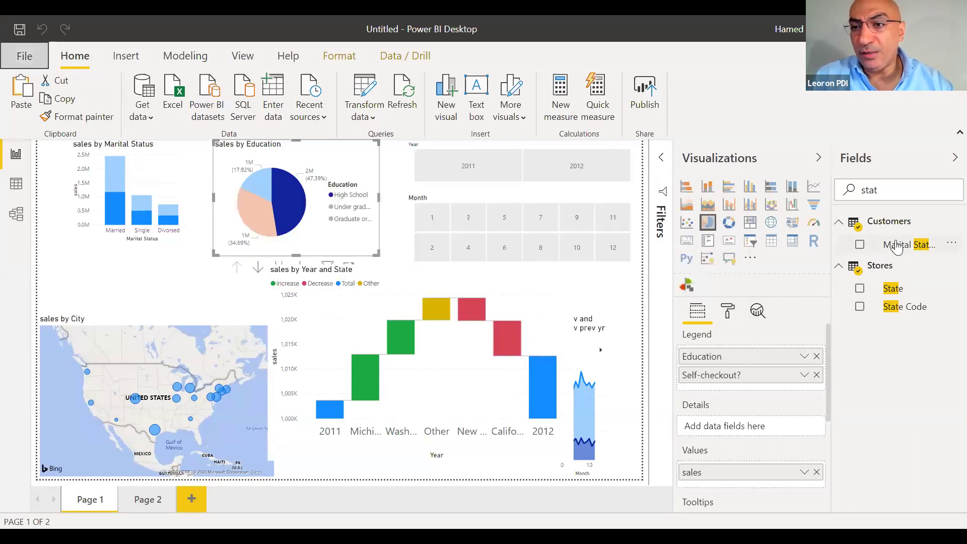
right_click(884, 228)
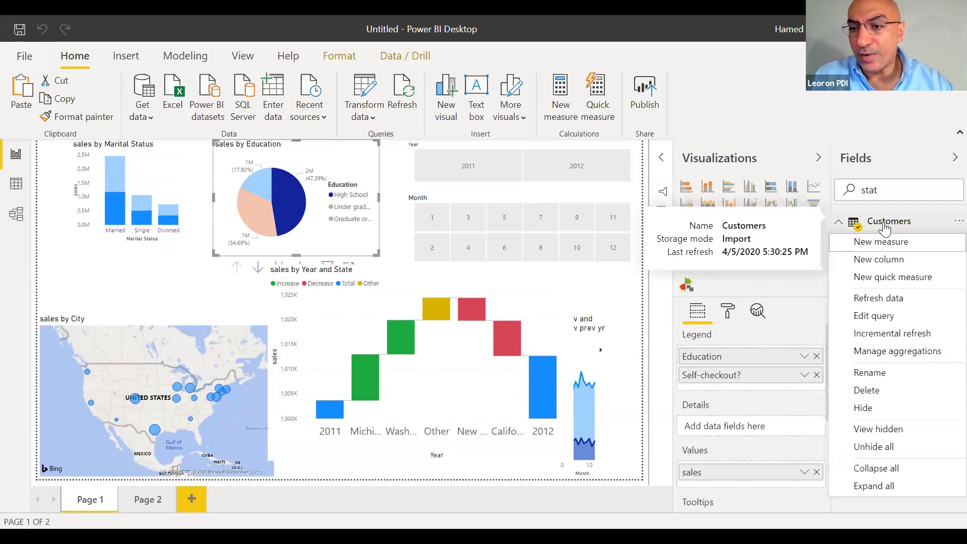
click(949, 222)
click(950, 223)
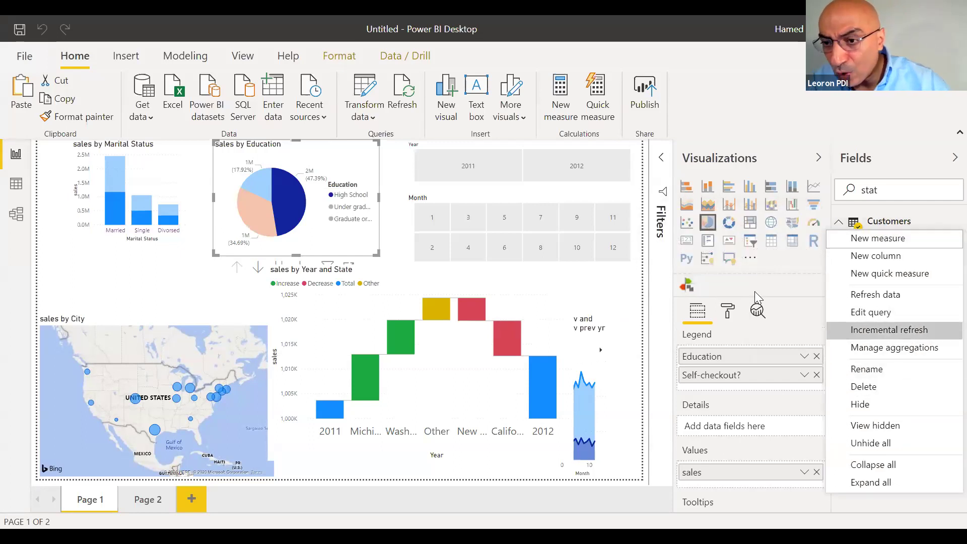
click(9, 187)
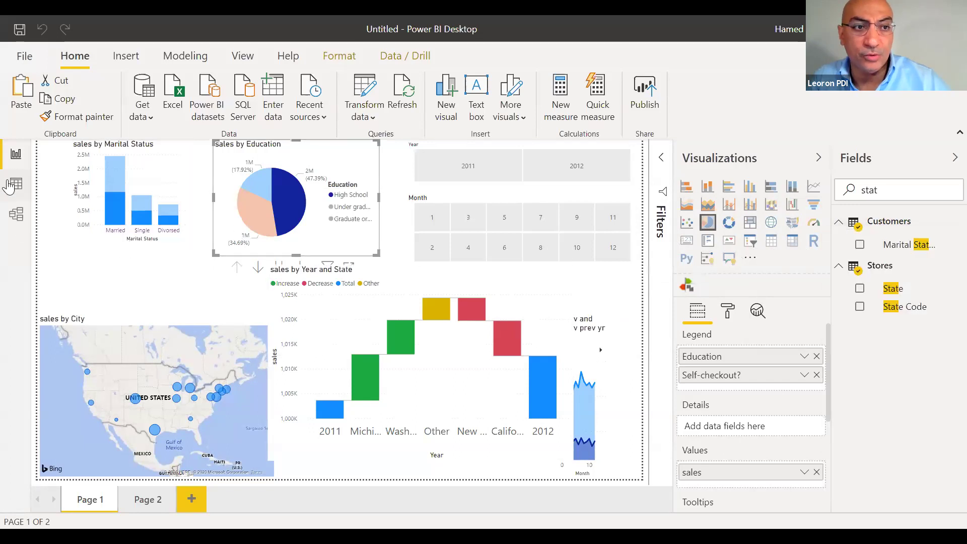
click(9, 186)
Look over the fctSales table options, then select 2012 in the Year slicer on Page 1
right_click(877, 263)
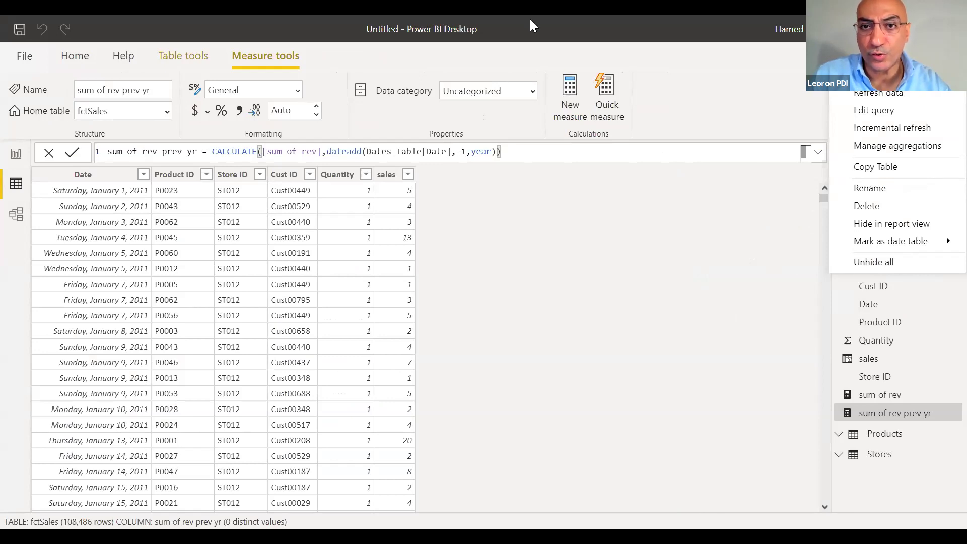
key(Escape)
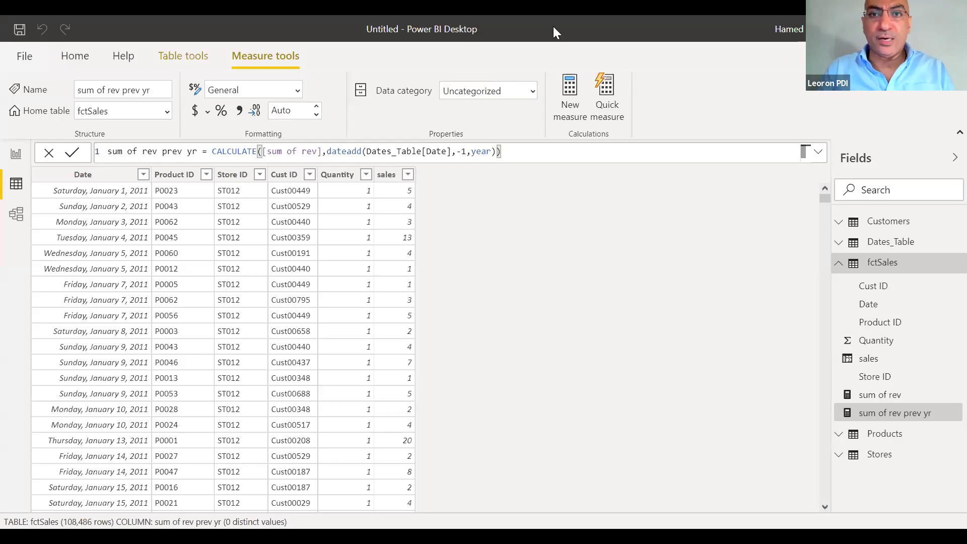
click(16, 154)
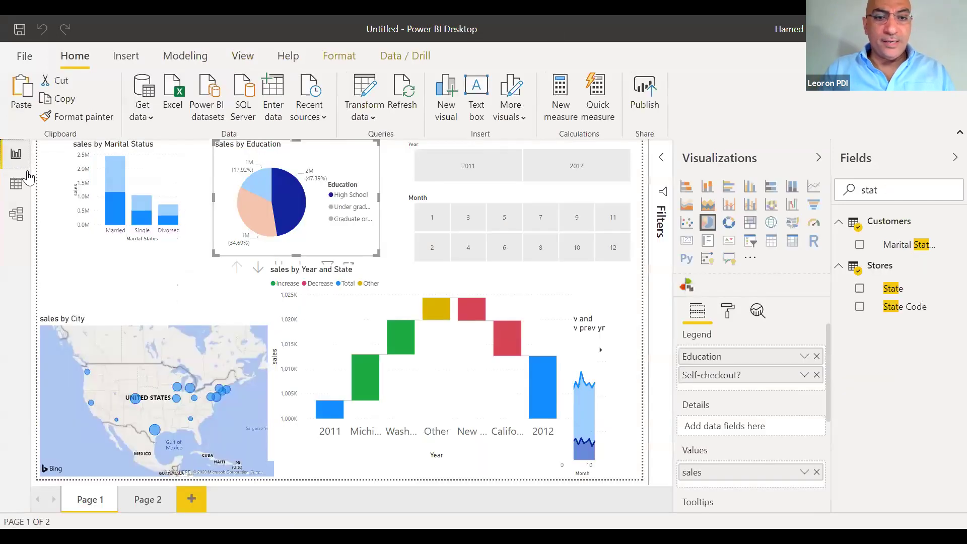
click(534, 143)
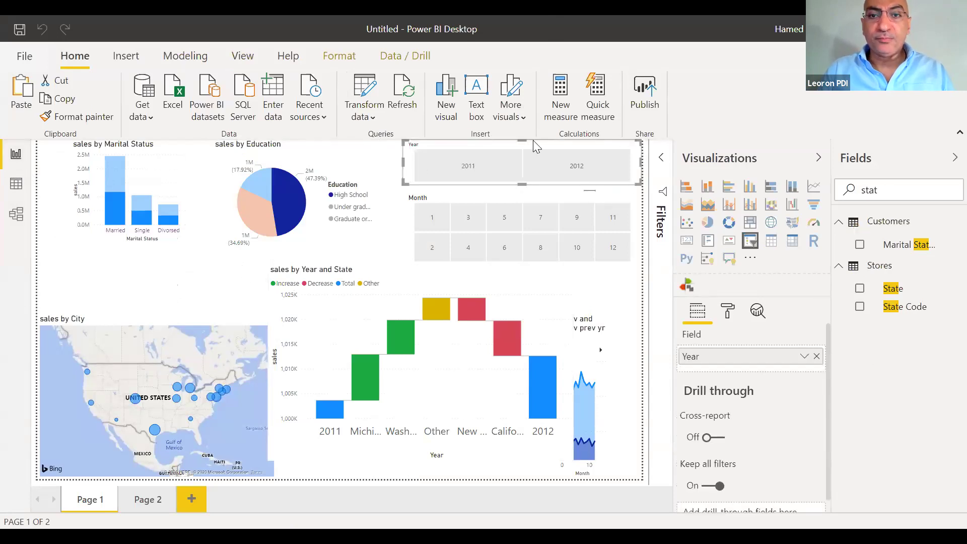
click(539, 153)
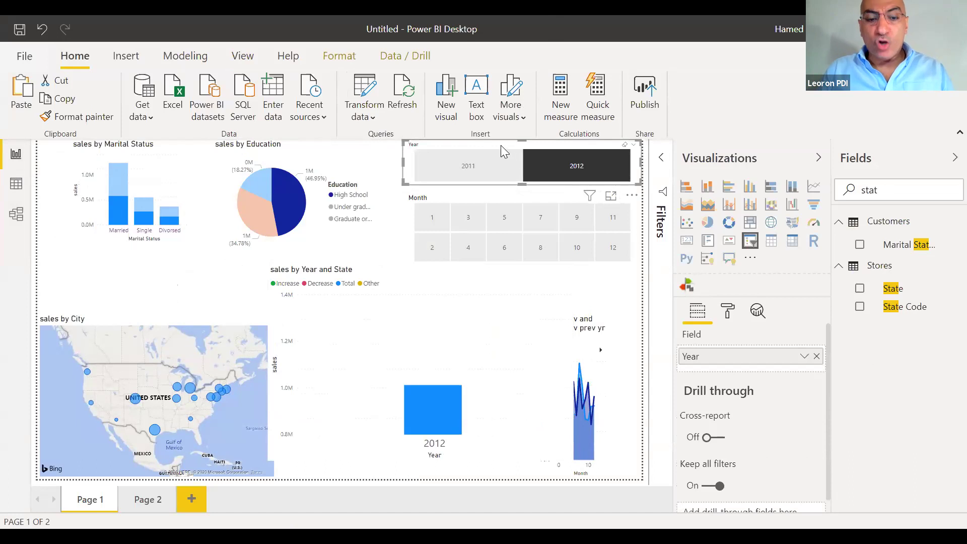
Paste a synced Year slicer onto Page 2, try 2011, and go back to Page 1
click(151, 506)
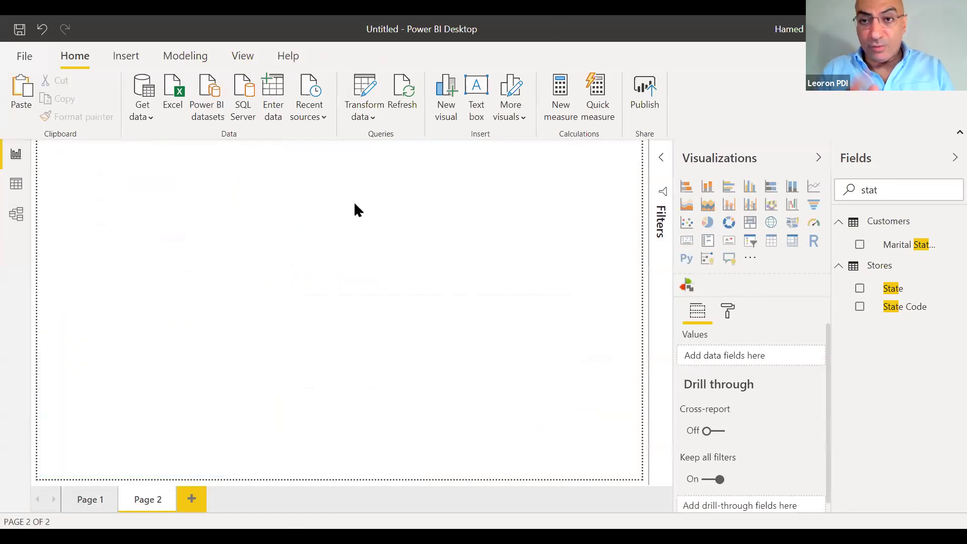
key(ctrl+v)
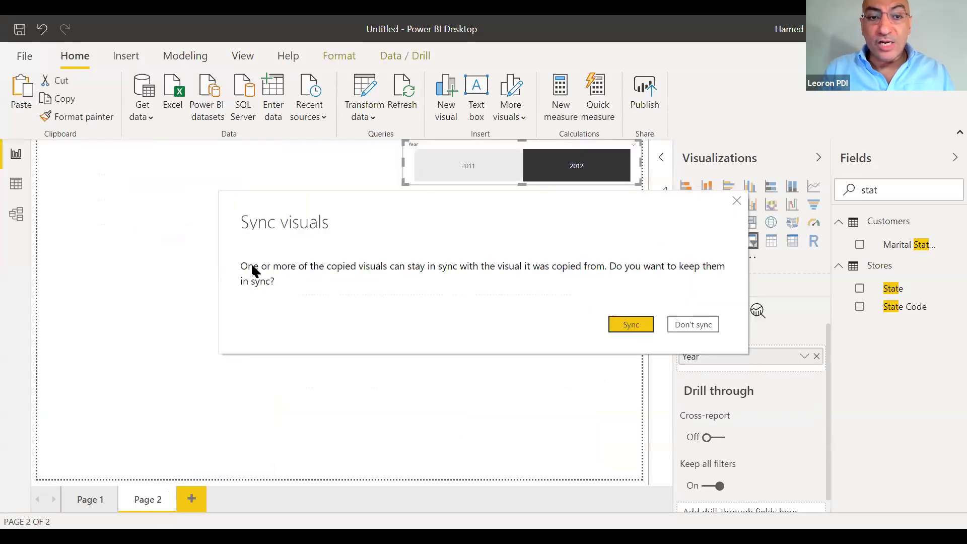
click(631, 324)
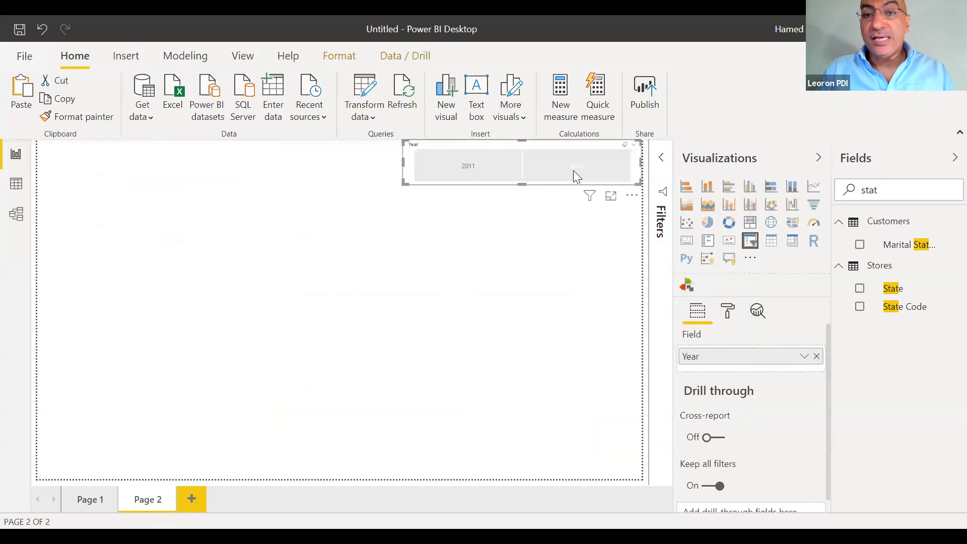
click(471, 167)
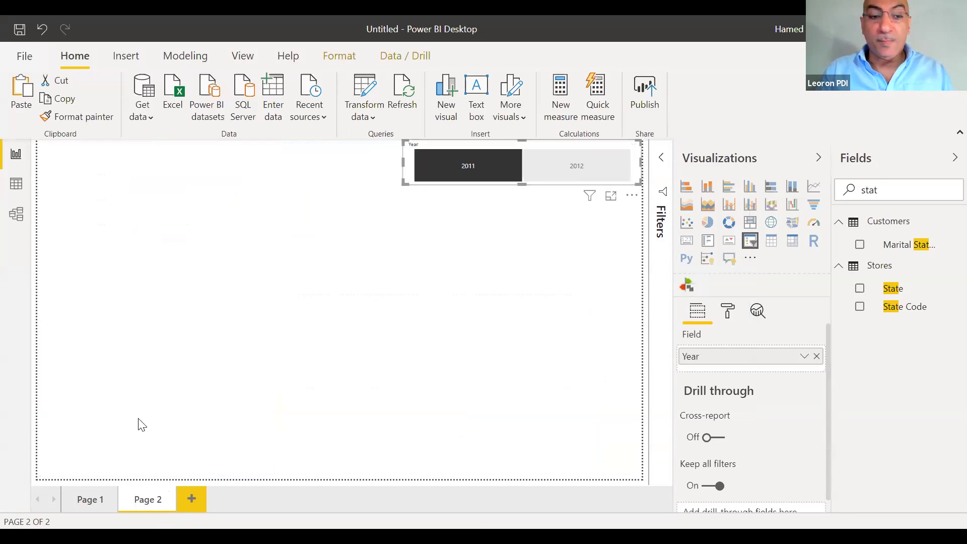
click(99, 498)
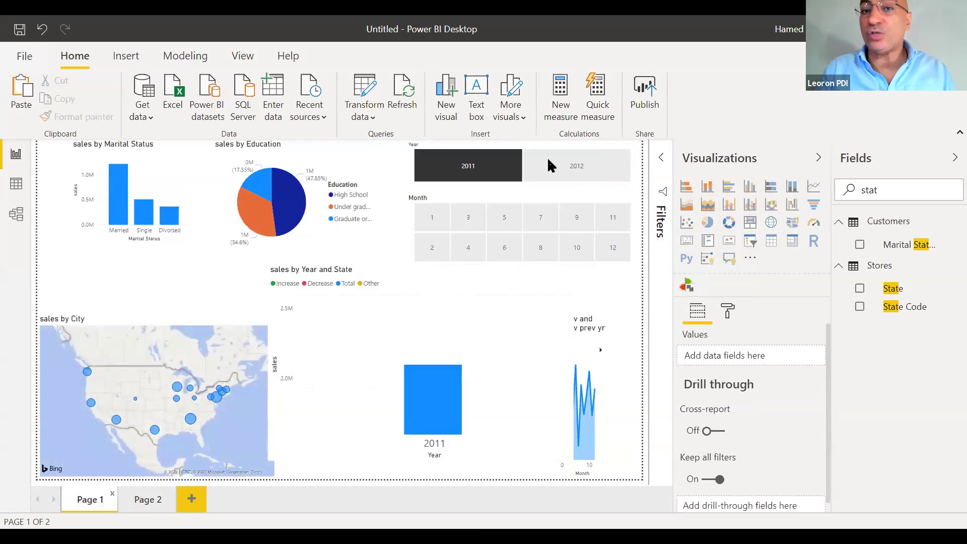
click(144, 500)
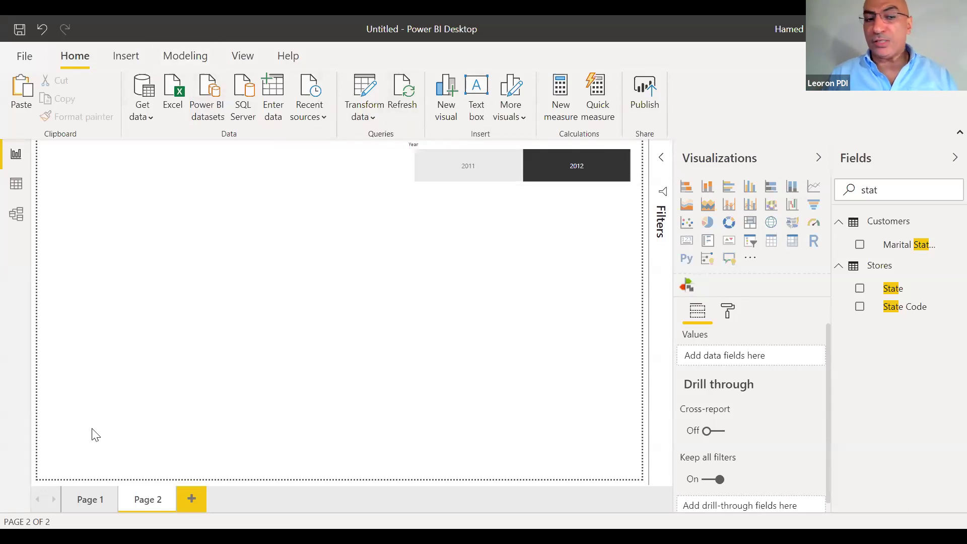
click(90, 500)
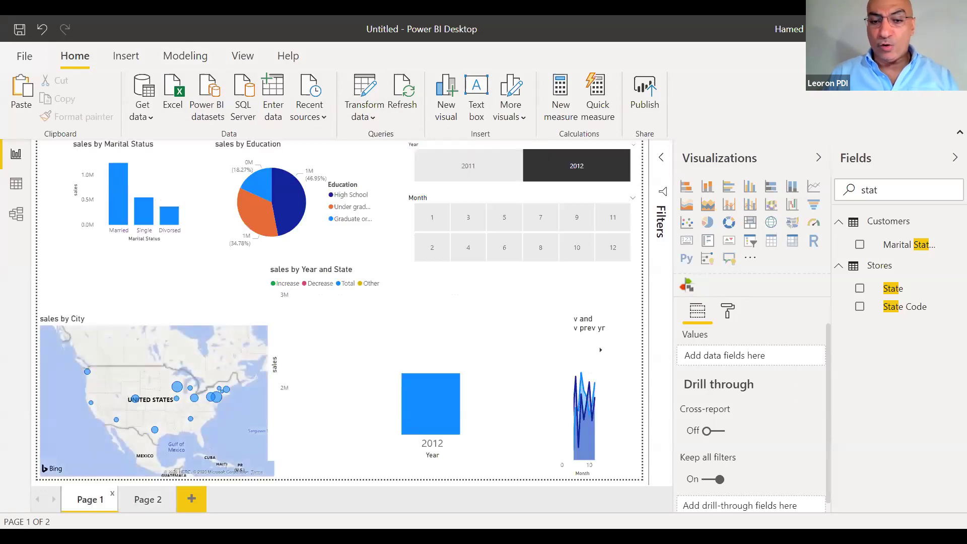